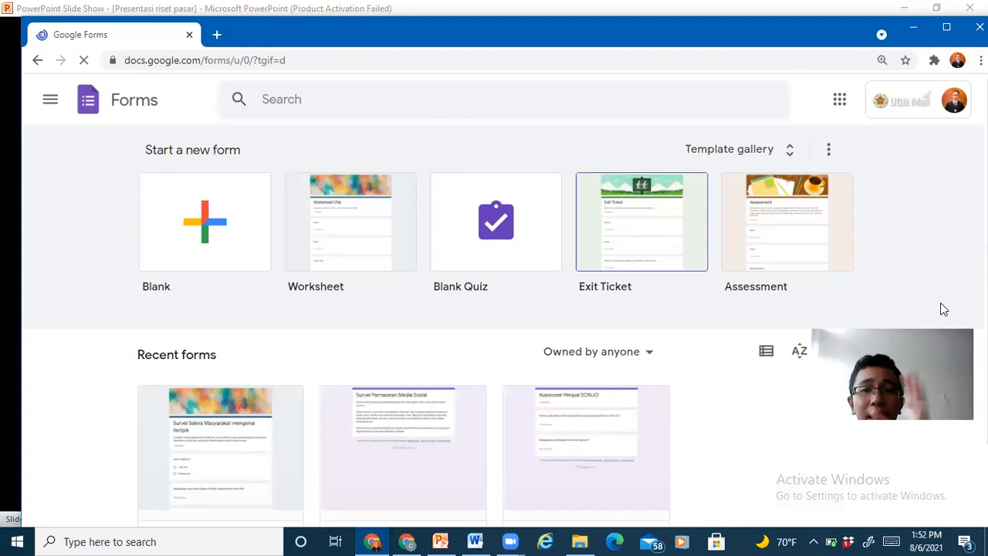
Open the template gallery and look through the general templates in the Education, Personal and Work categories.
click(792, 160)
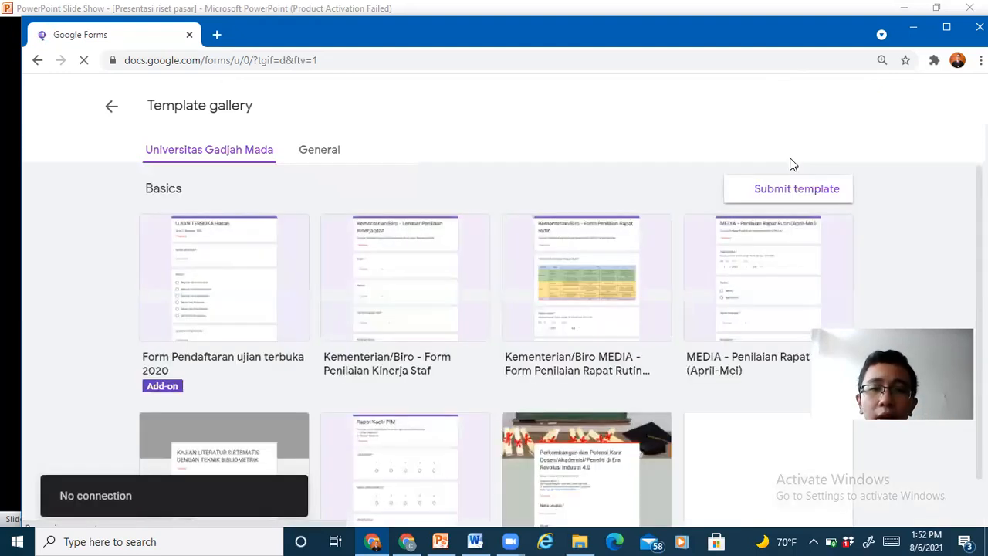
click(331, 154)
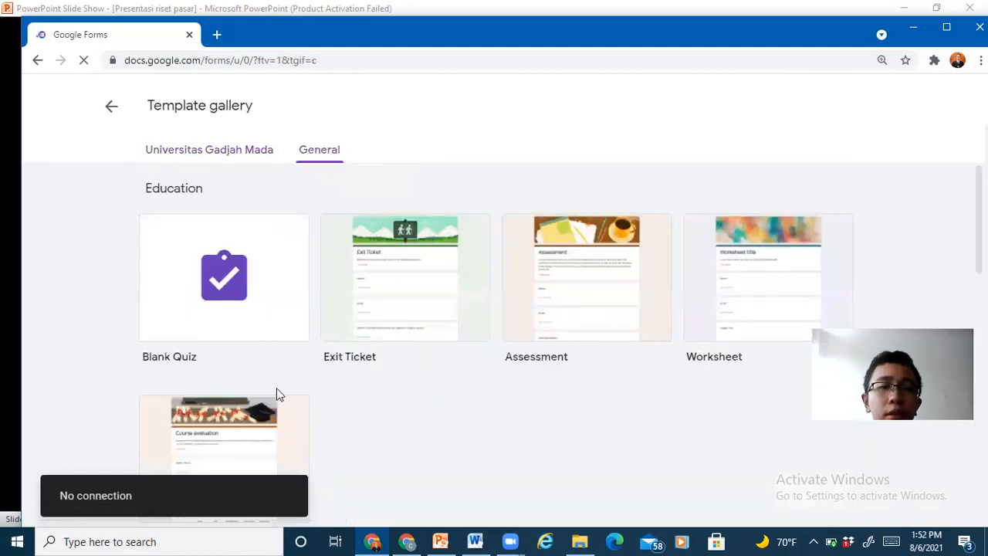
scroll(278, 394, down, 3)
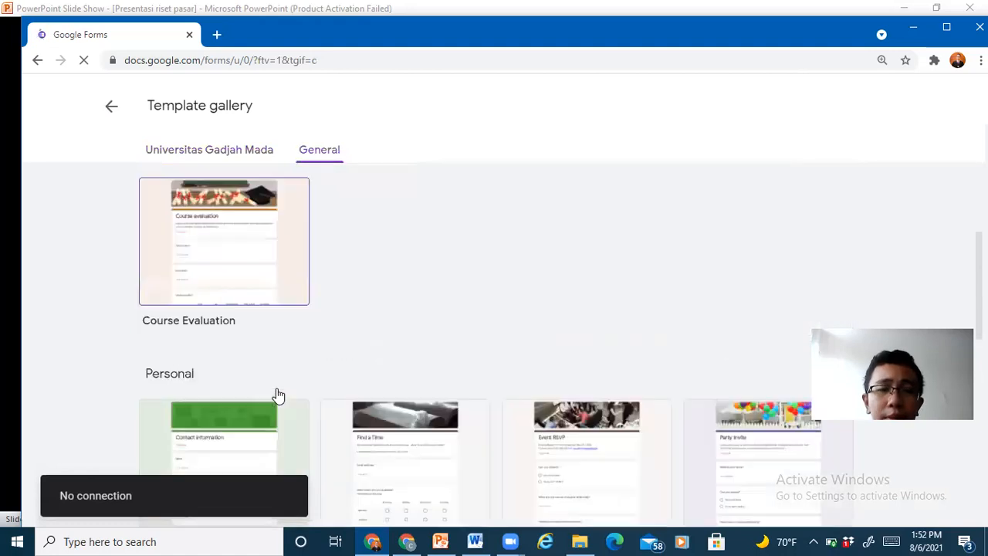
scroll(278, 395, down, 2)
scroll(278, 395, down, 5)
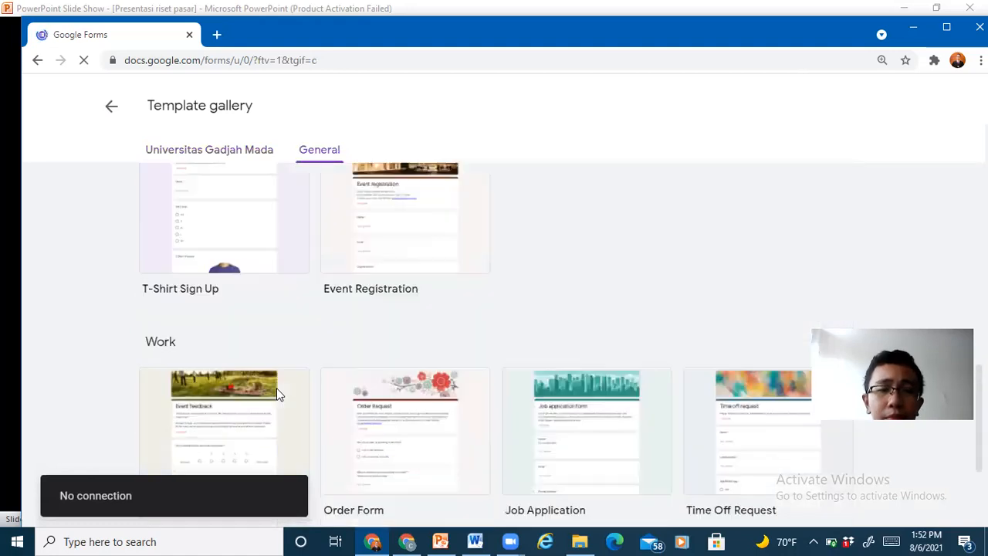
scroll(278, 395, down, 1)
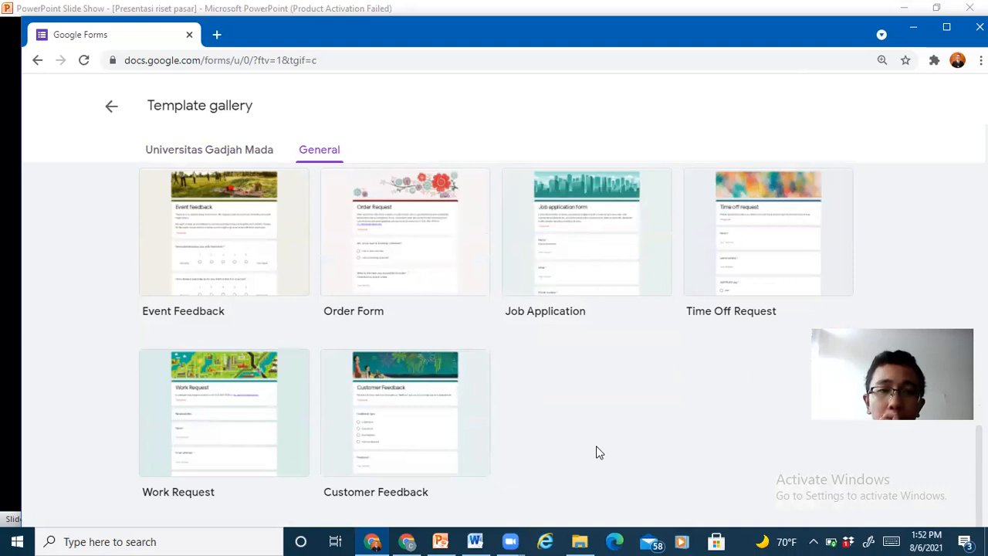
scroll(598, 451, up, 5)
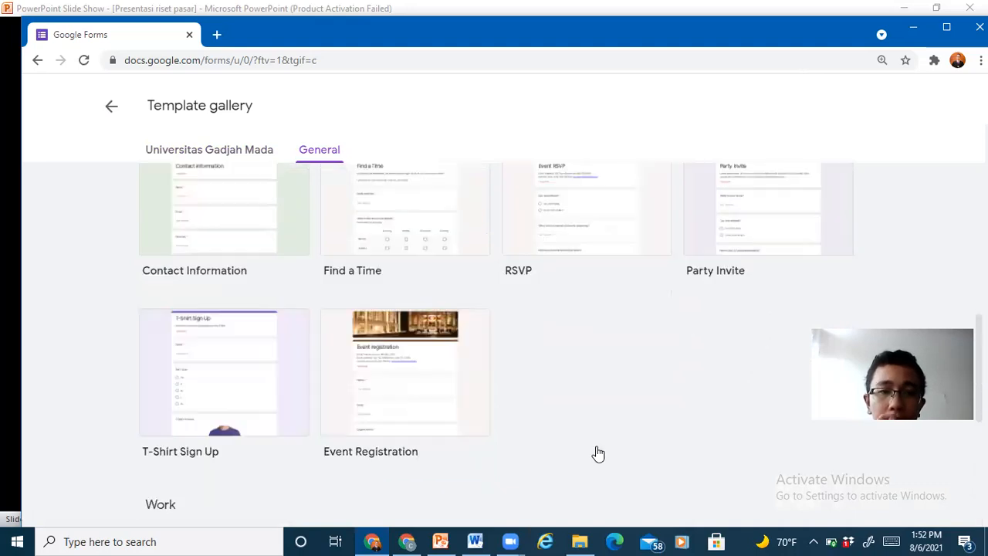
scroll(599, 452, down, 4)
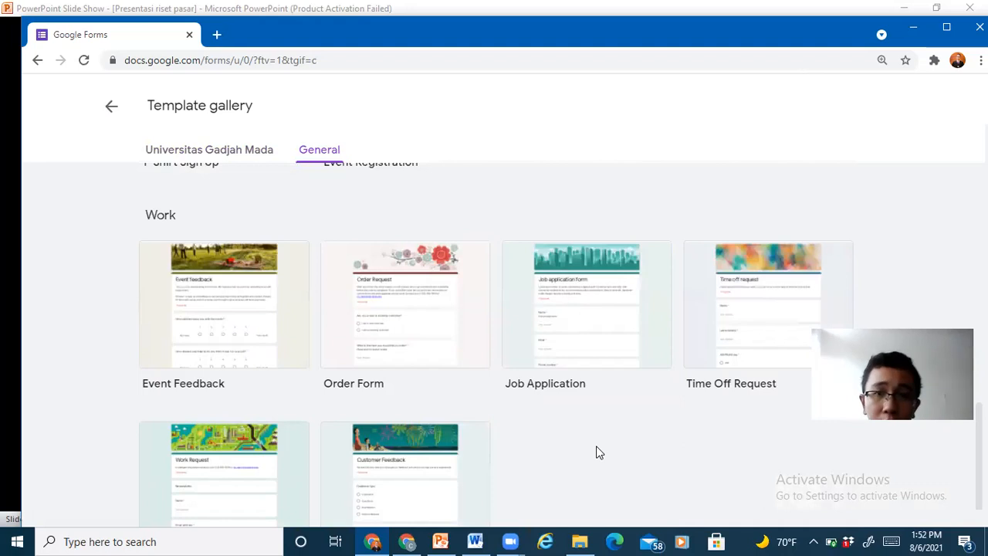
click(514, 313)
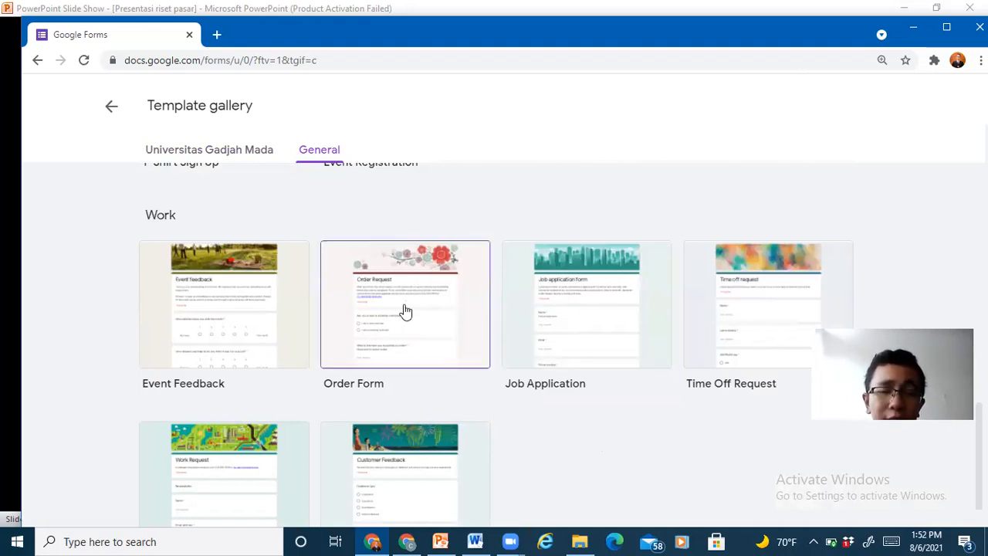
scroll(404, 311, up, 5)
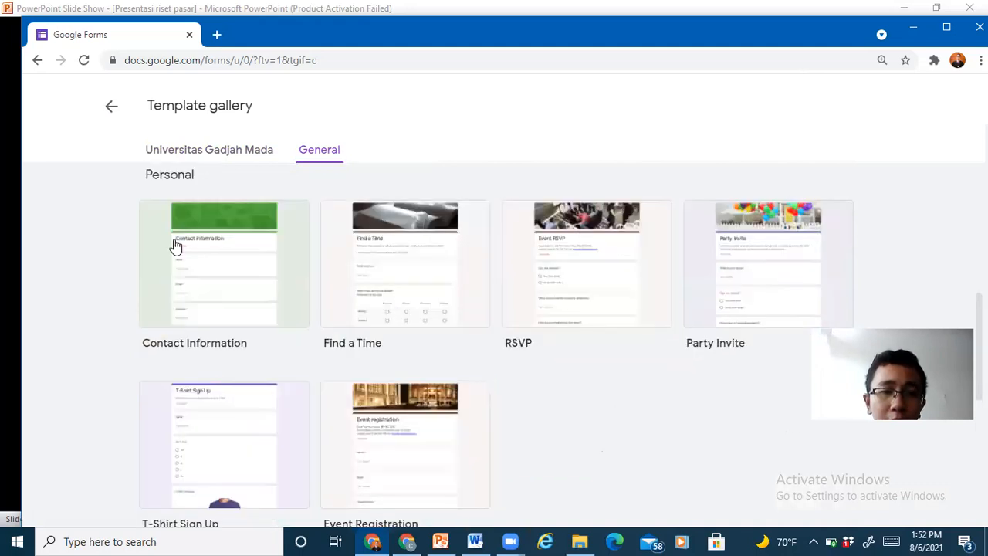
scroll(185, 259, down, 10)
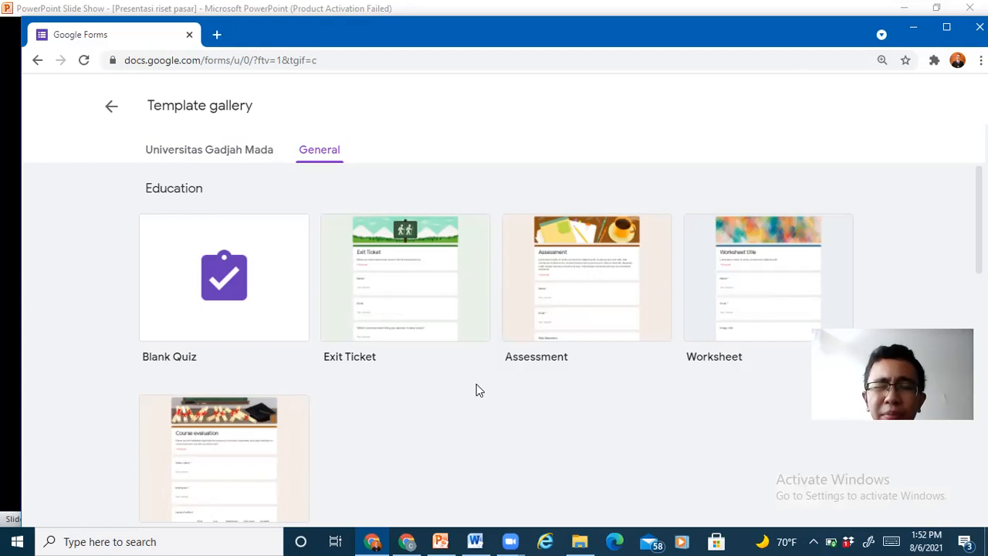
Create a new form from the Order Form template in the Work category of the general templates.
scroll(476, 390, down, 5)
scroll(456, 316, down, 5)
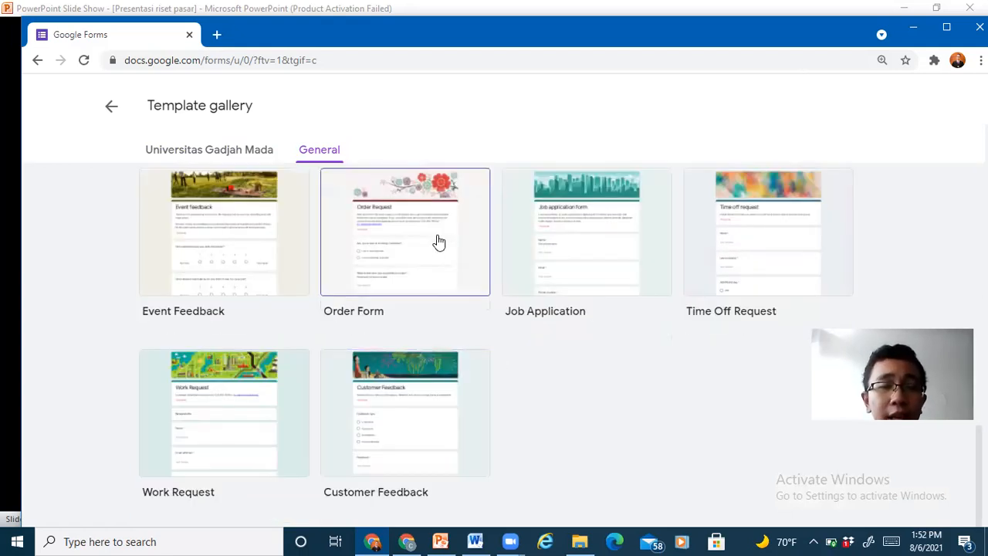
click(437, 241)
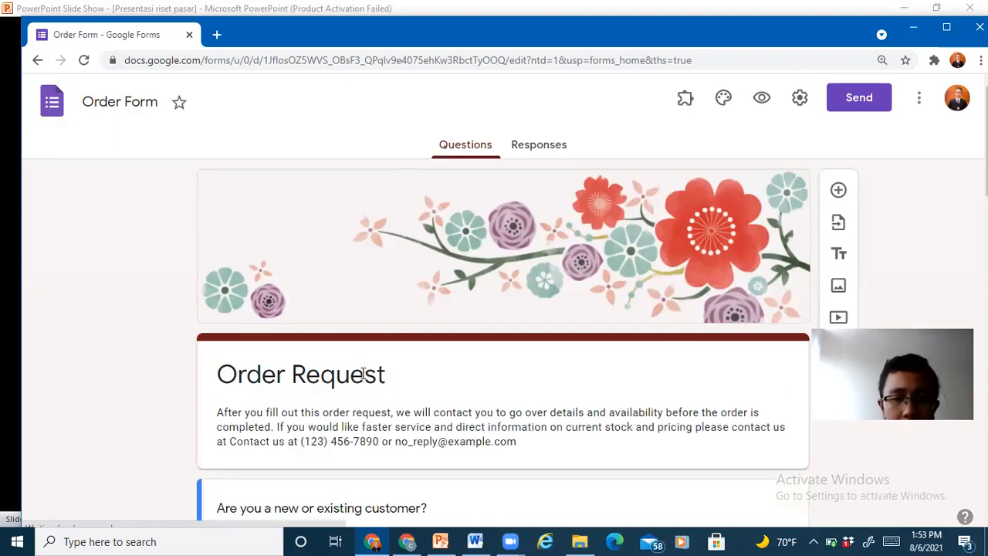
Replace the form's title with "Survei Selera Masyarakat mengenai Keripik".
double_click(363, 374)
triple_click(363, 373)
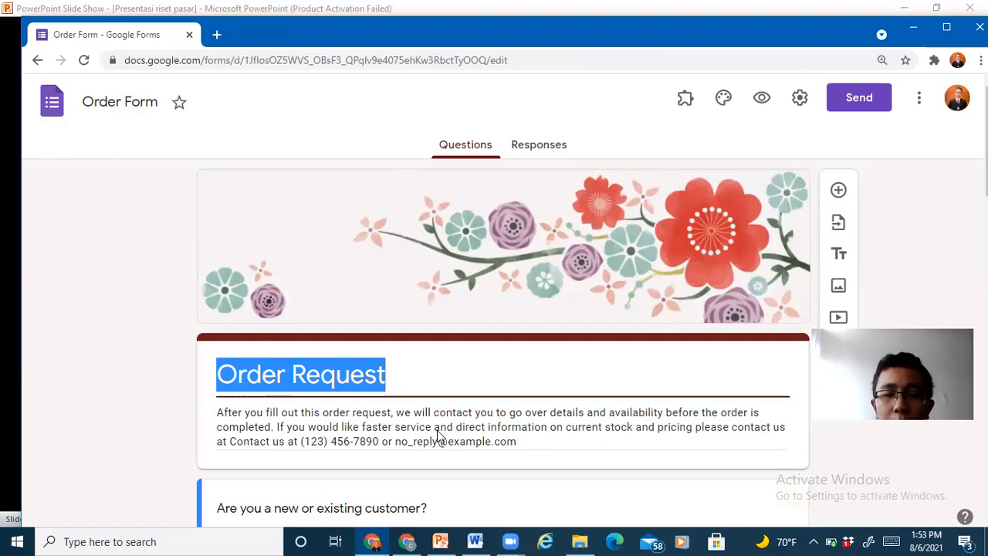
text(S)
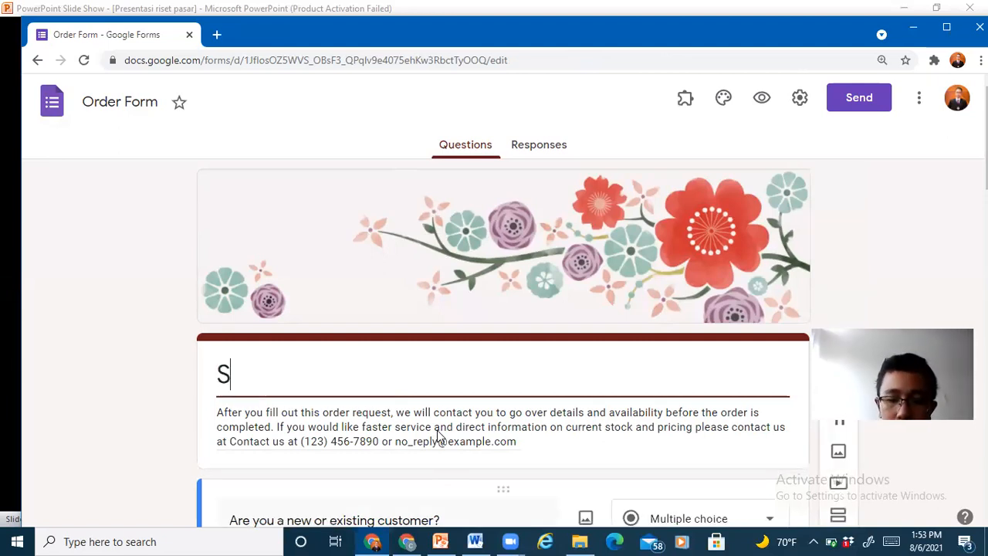
text(urvei )
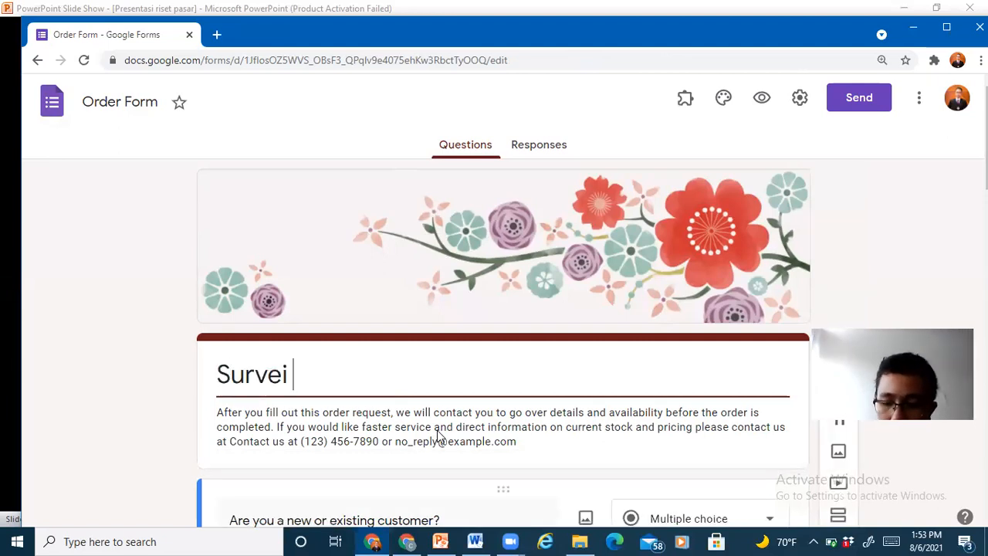
text(Selera)
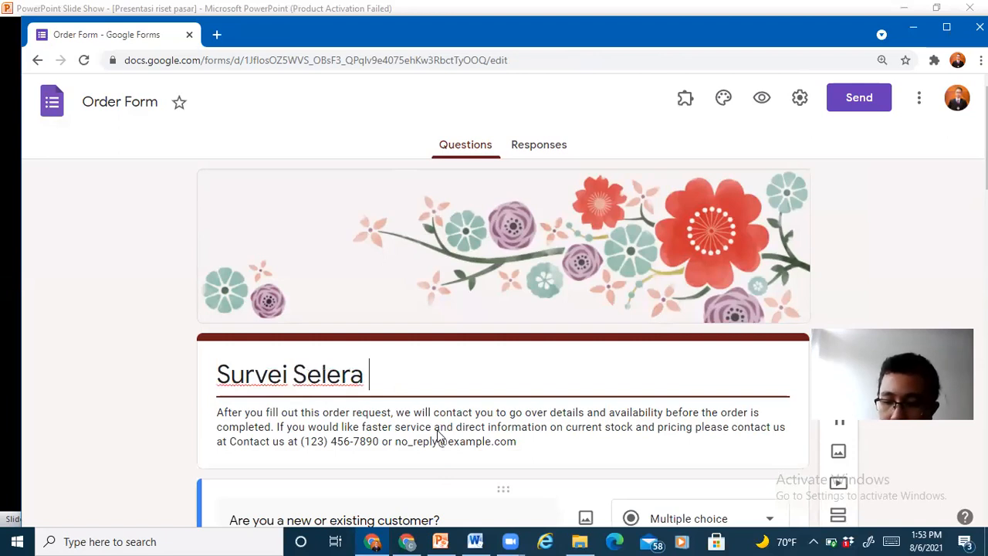
text( Masyarakat m)
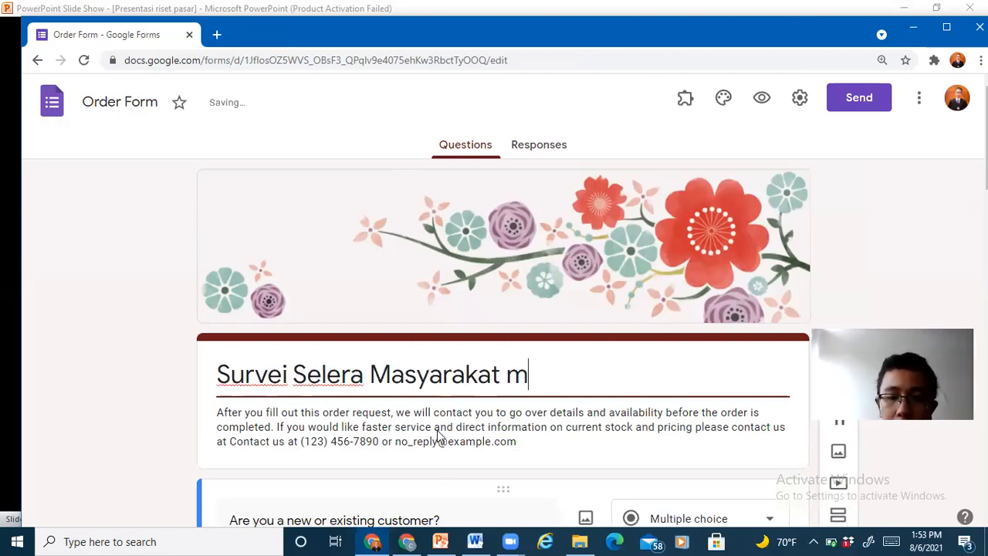
text(engenai Keripik)
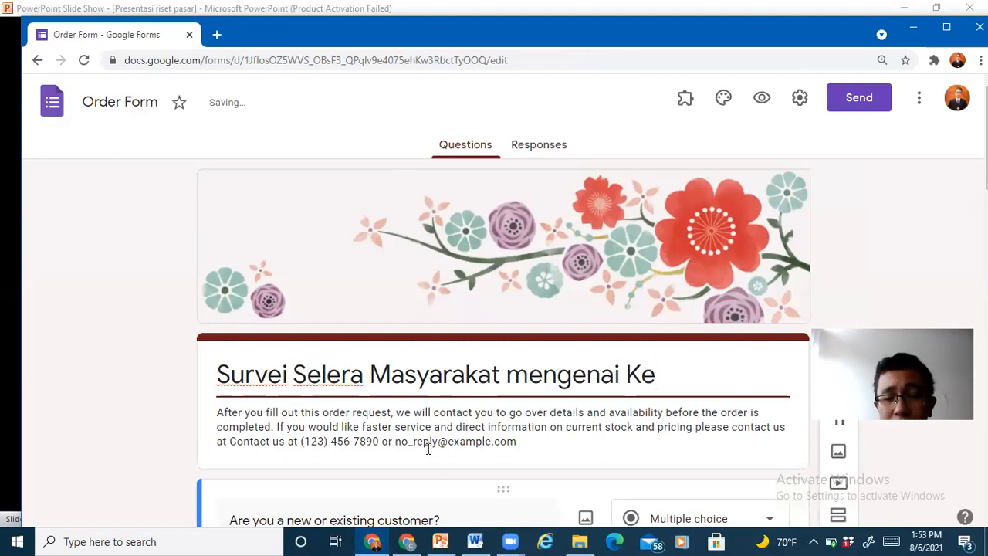
Replace the template's description under the title with "Kami berterima kasih atas kesediaan anda berpartisipasi.".
triple_click(521, 434)
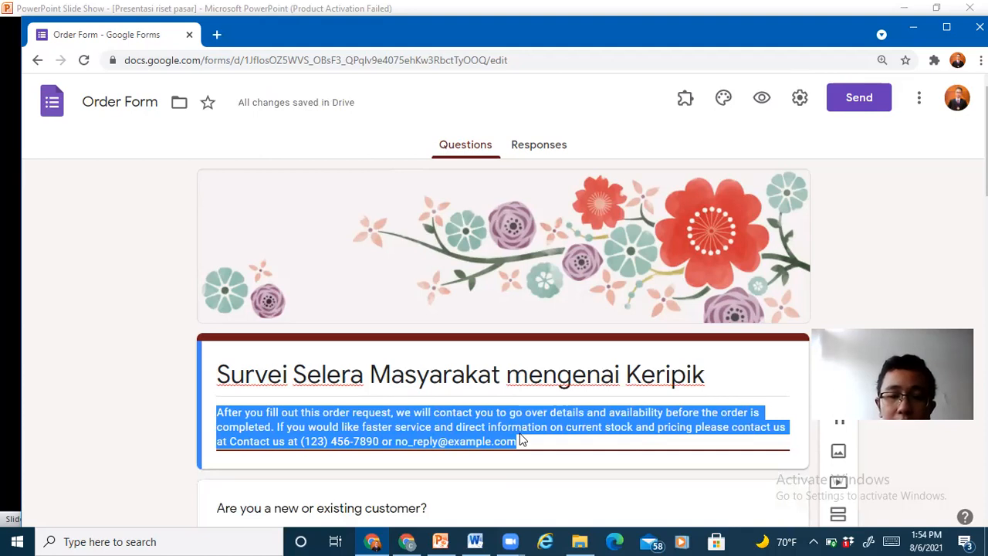
text(Kami berterima kasih atas kese)
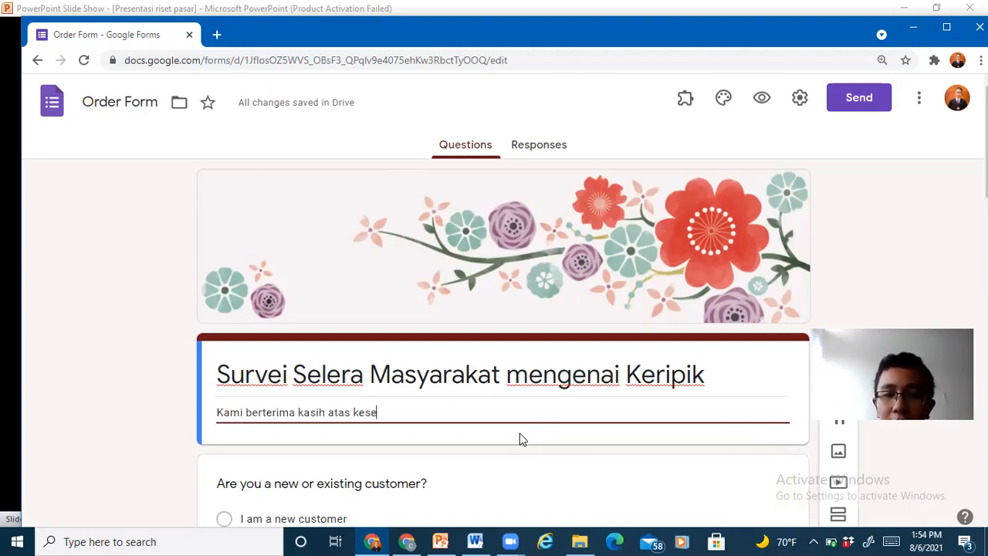
text(diaan anda be)
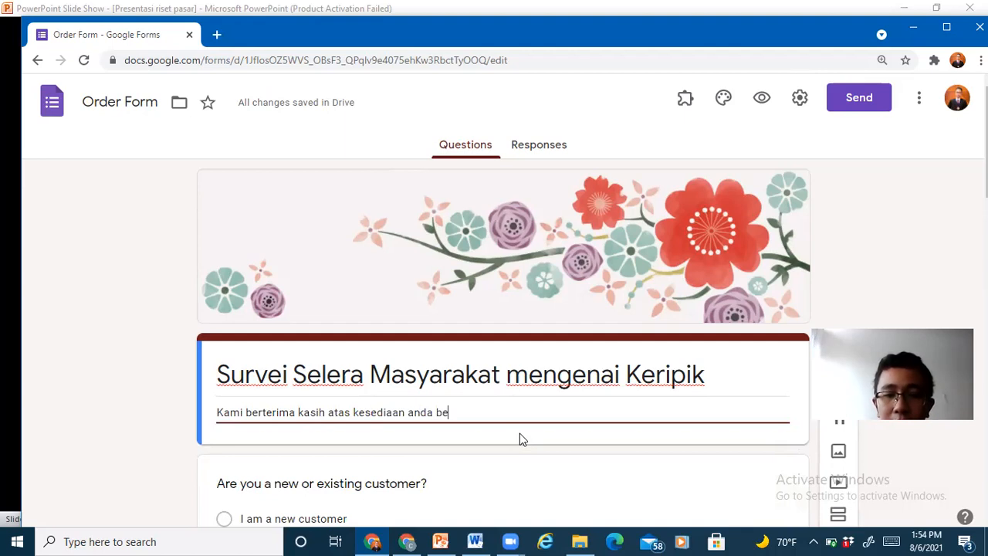
text(rpartisipas)
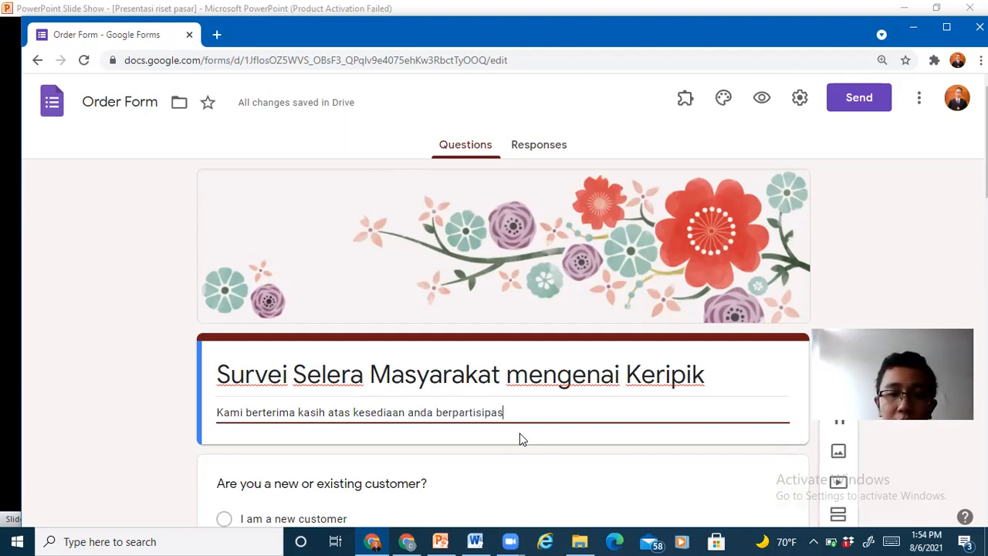
text(i.)
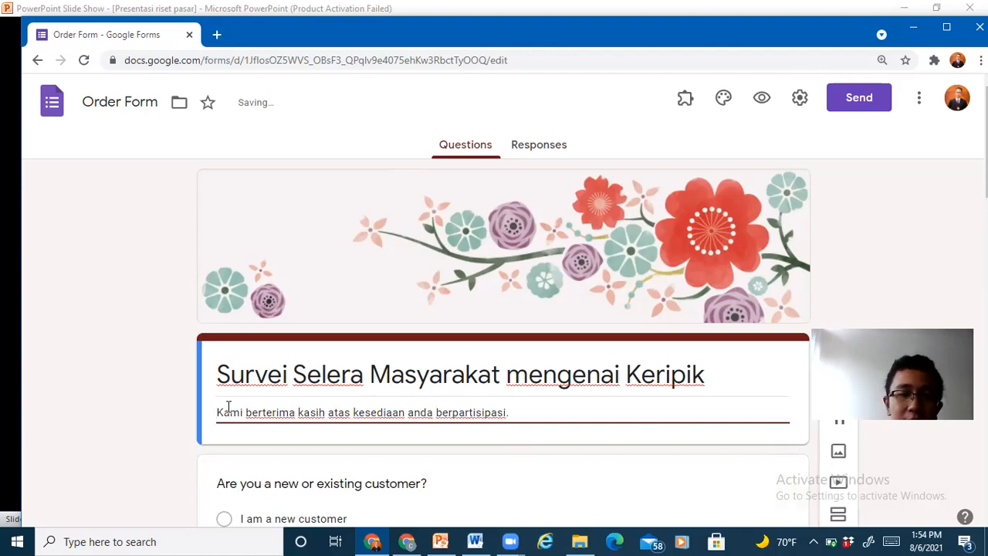
Insert the sentence "Selamat datang dalam survei selera masyarakat mengenai keripik." at the beginning of the form description.
key(Left)
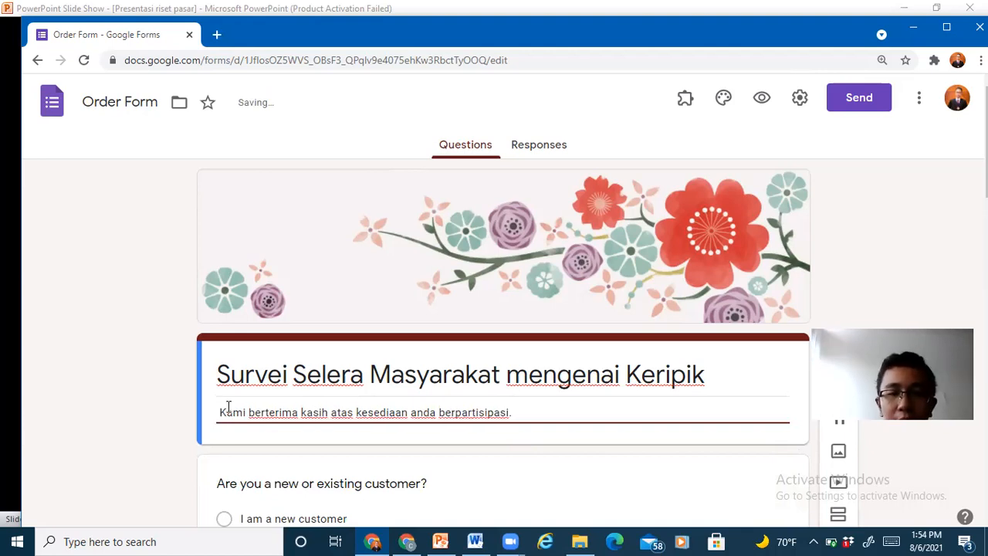
text(Selamat data)
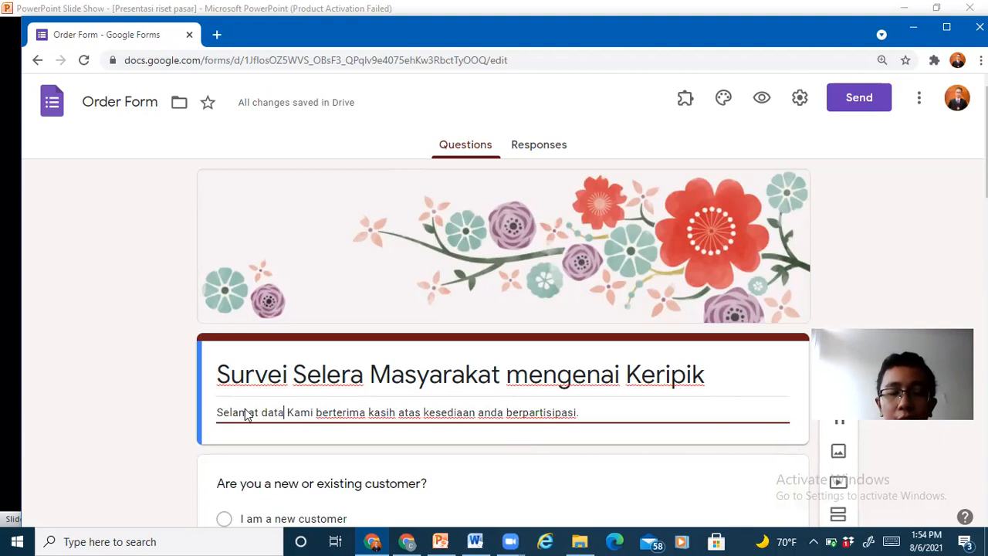
text(ng dalam )
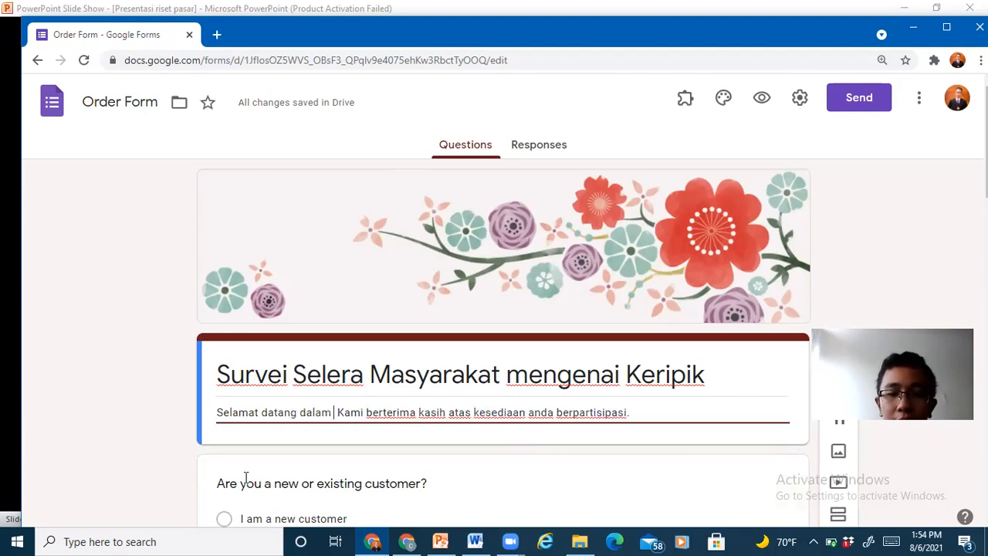
text(survei se)
text(lera masyarakat m)
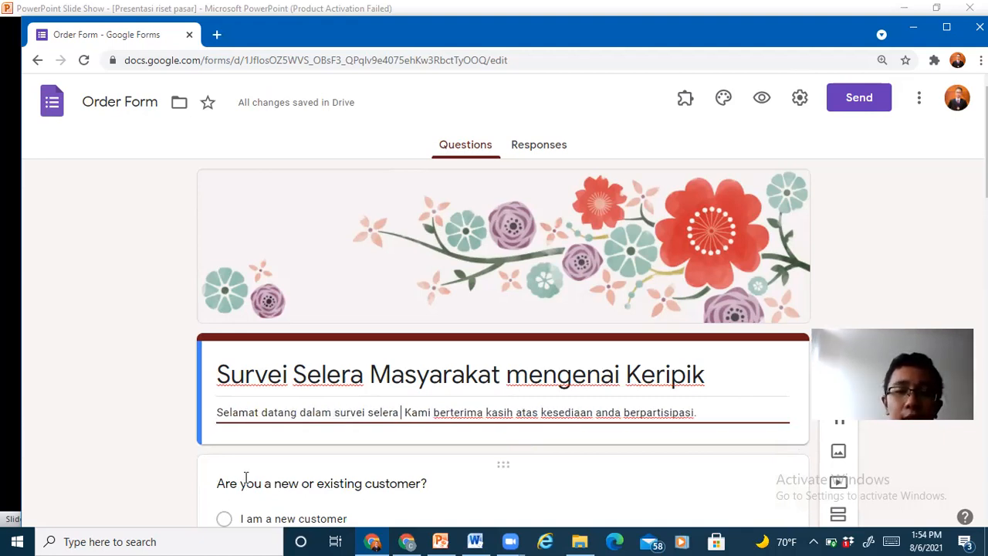
text(enge)
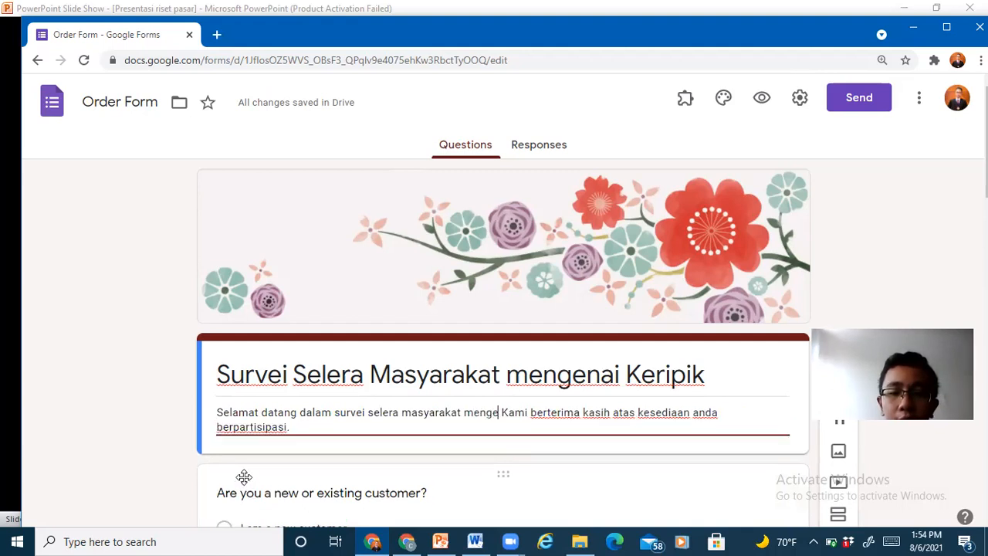
text(nai keripik)
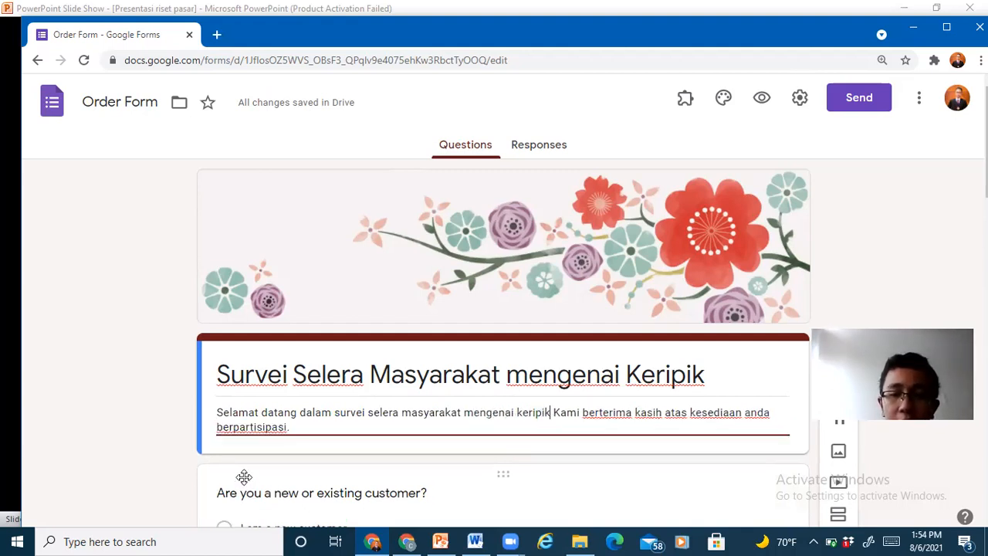
text(.)
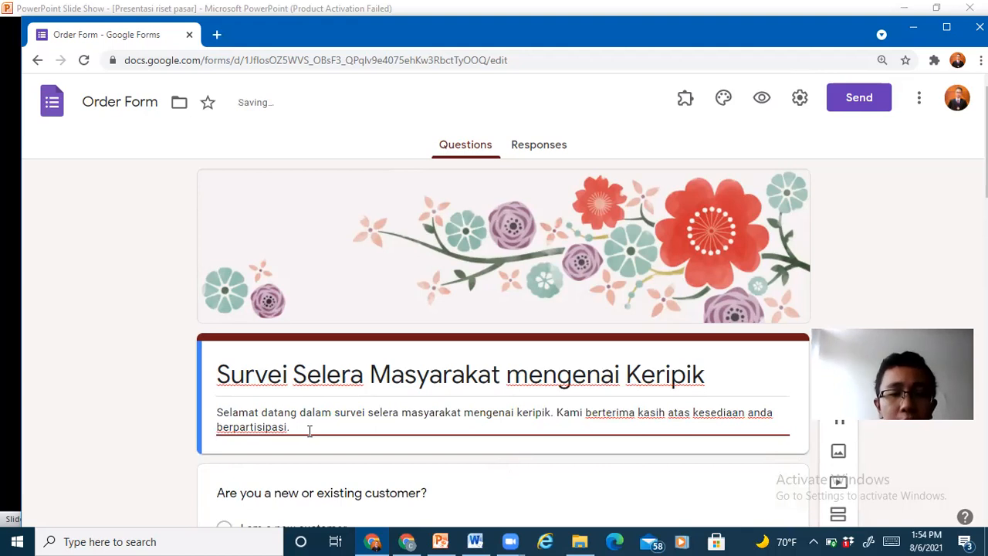
Add "Silakan untuk menjawab semua pertanyaan dalam survei ini" at the end of the form description.
click(310, 431)
text(S)
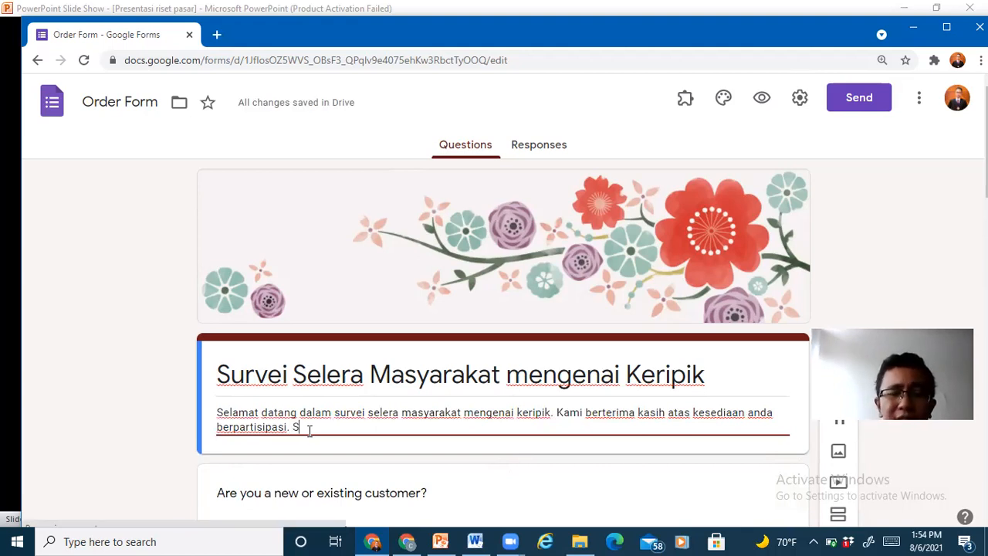
text(ilakan untuk)
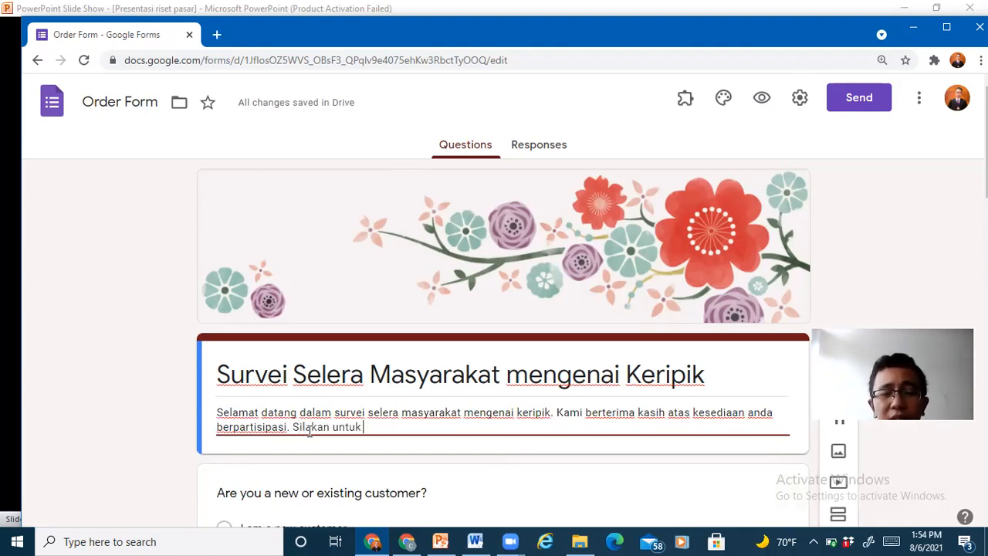
text( menjawab semua pertanyaan dalam )
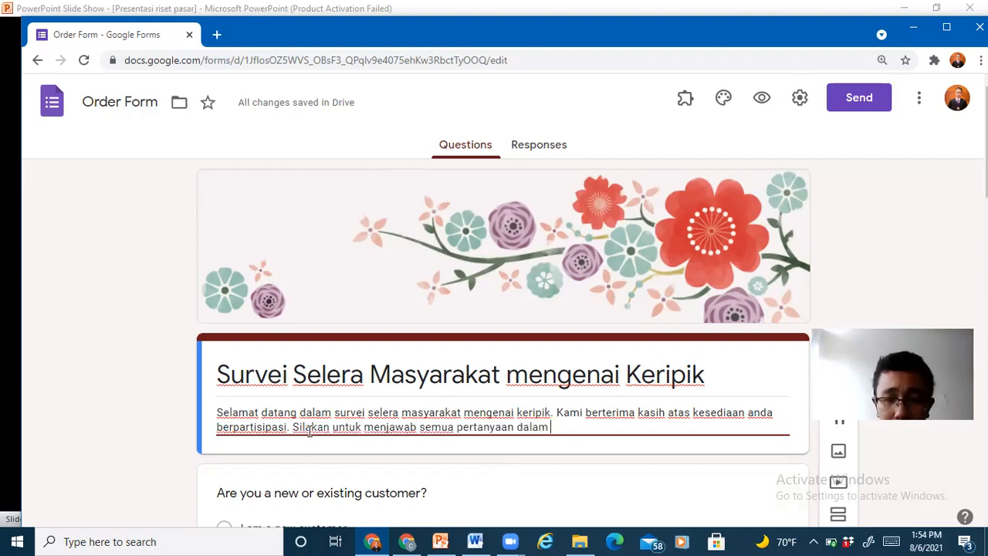
text(survei ini)
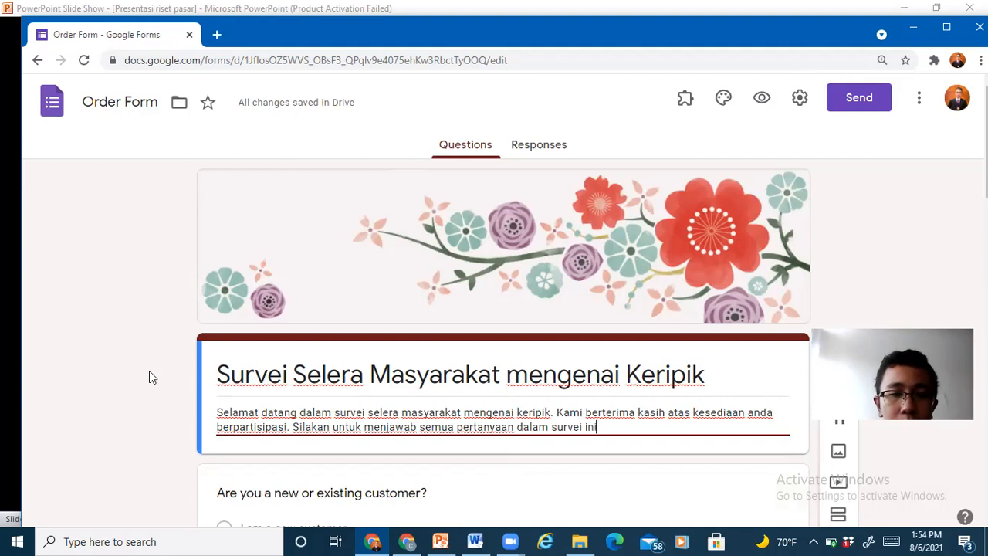
click(151, 380)
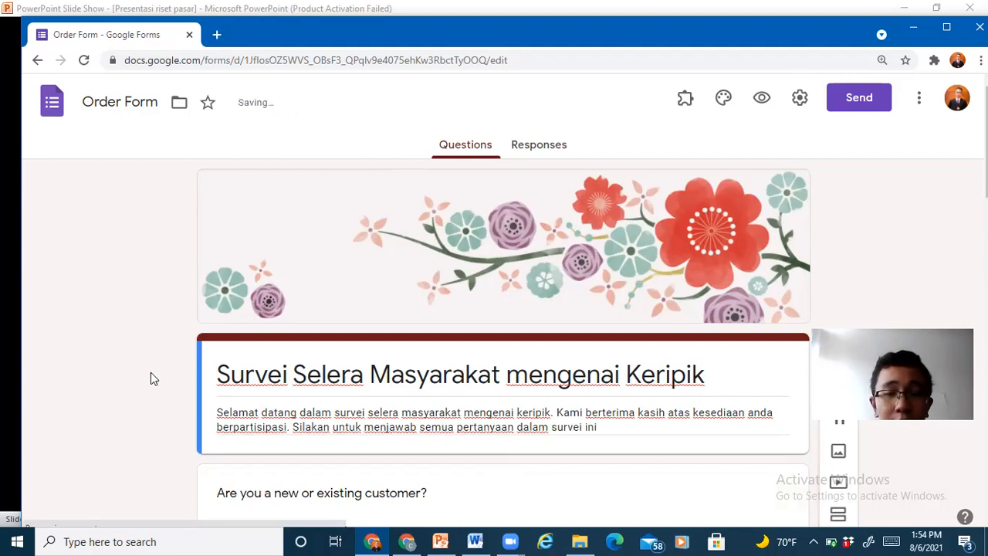
Review the template's existing questions and the answer types offered for the "Are you a new or existing customer?" question.
scroll(151, 378, down, 2)
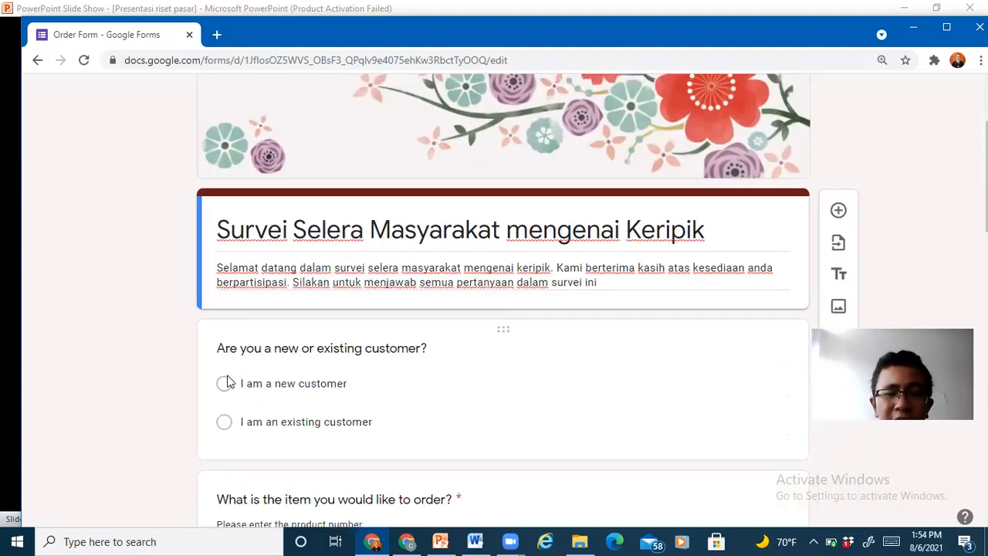
scroll(228, 381, down, 5)
scroll(228, 382, down, 5)
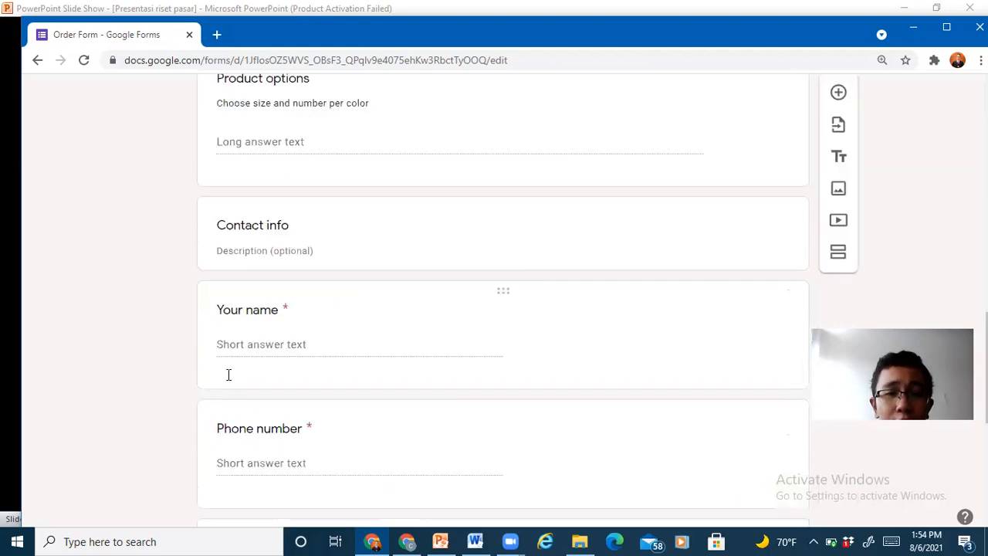
scroll(228, 381, up, 12)
scroll(228, 381, down, 5)
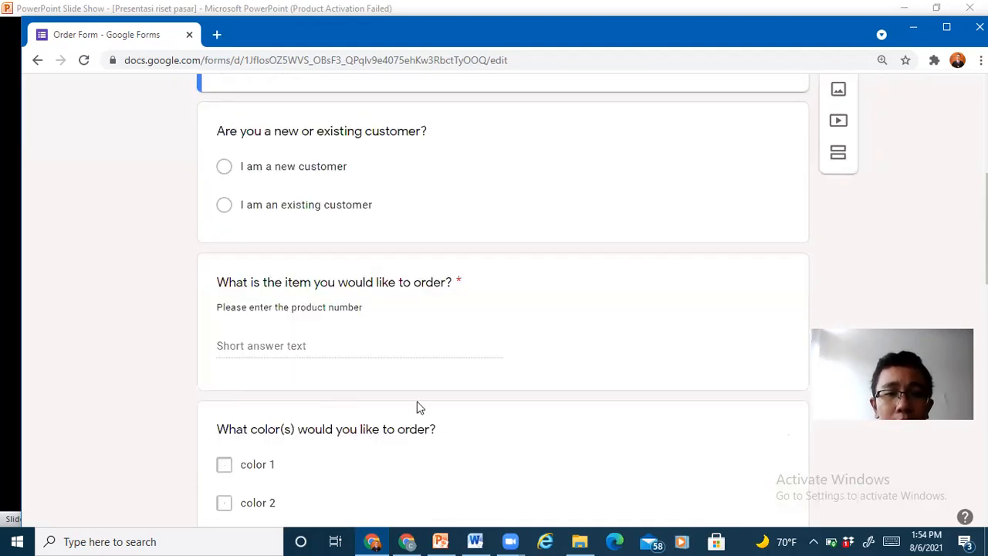
scroll(419, 406, up, 3)
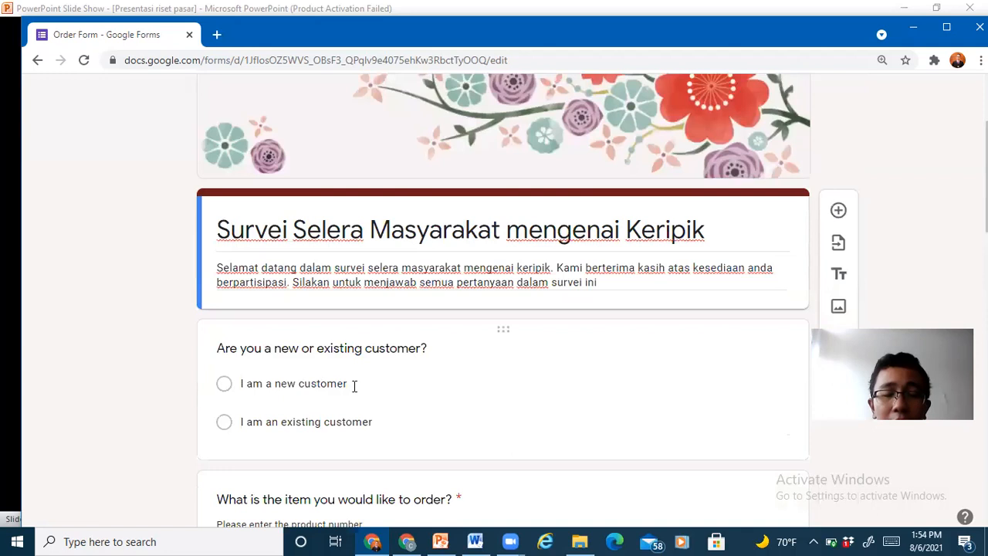
scroll(353, 390, down, 1)
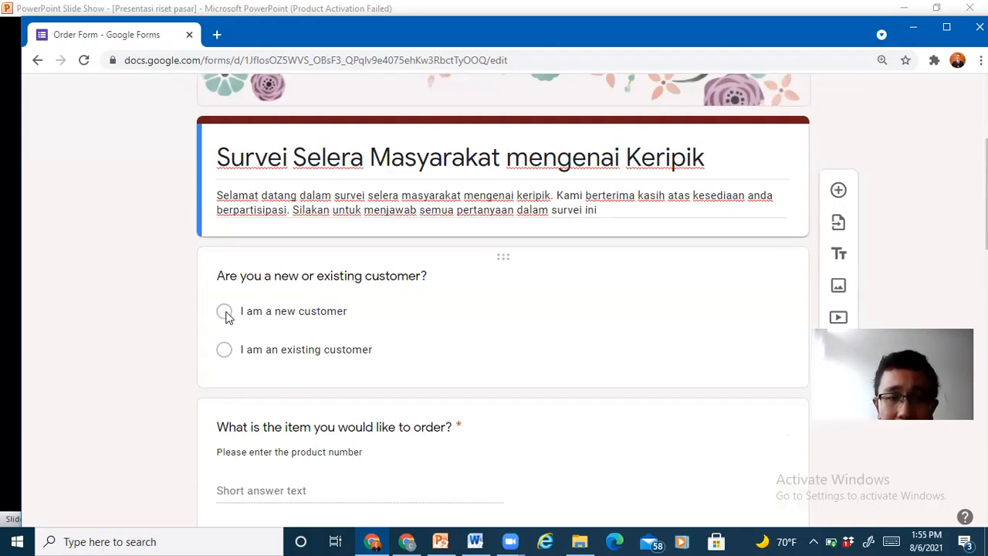
click(689, 297)
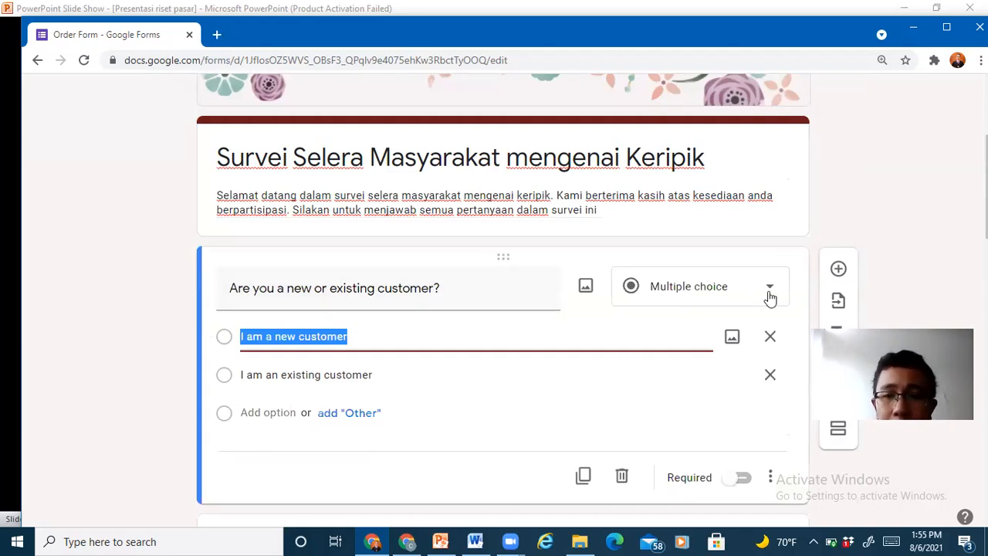
click(770, 298)
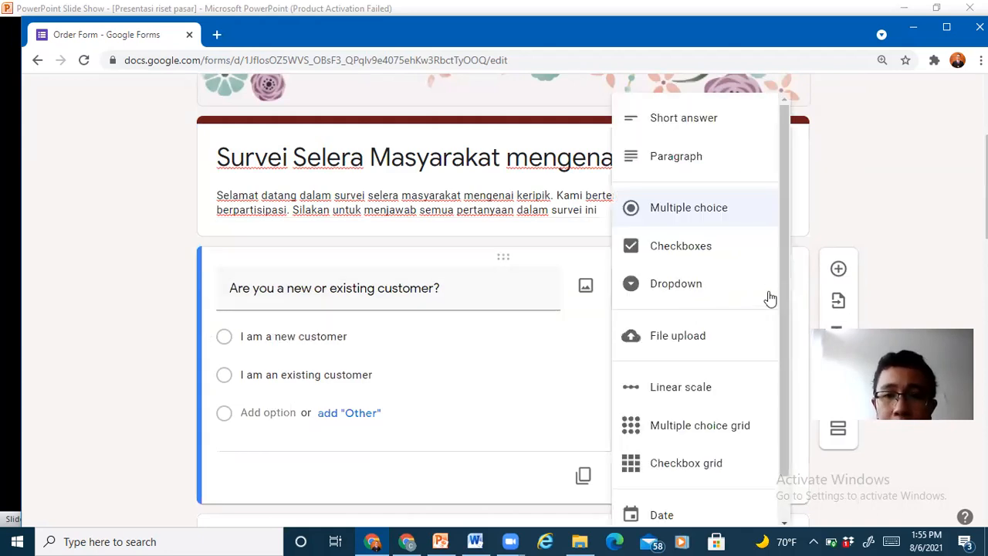
click(882, 169)
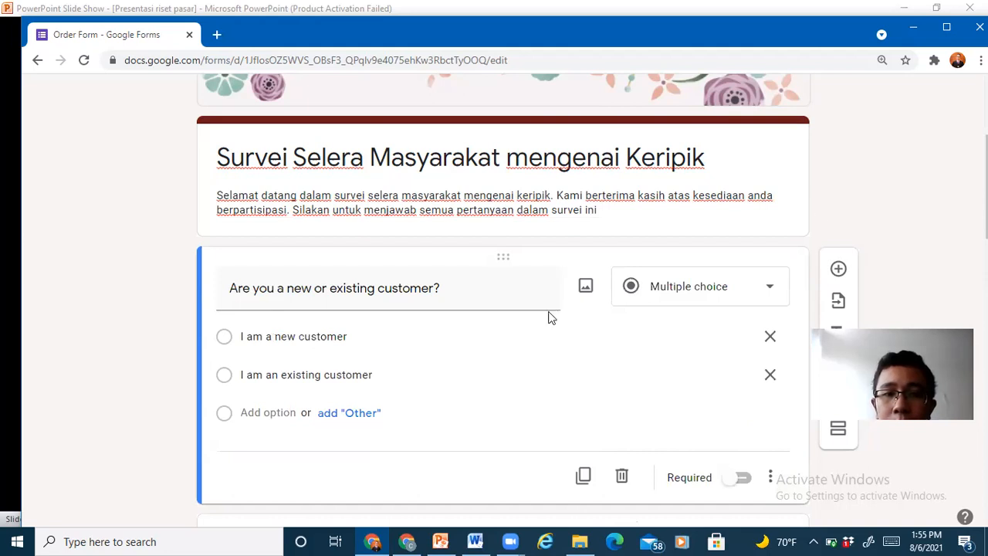
Examine the answer types available for the "What is the item you would like to order?" question.
scroll(550, 316, down, 3)
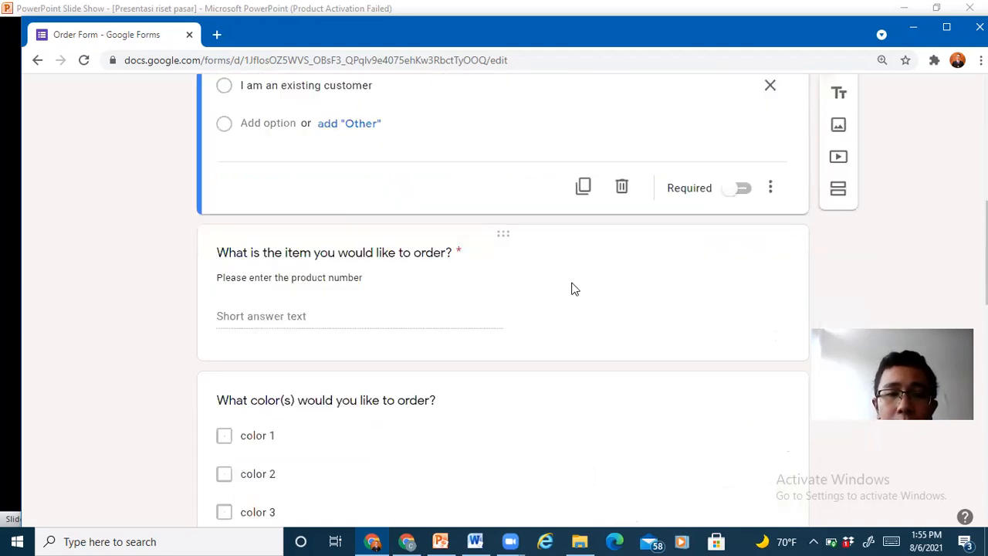
click(572, 288)
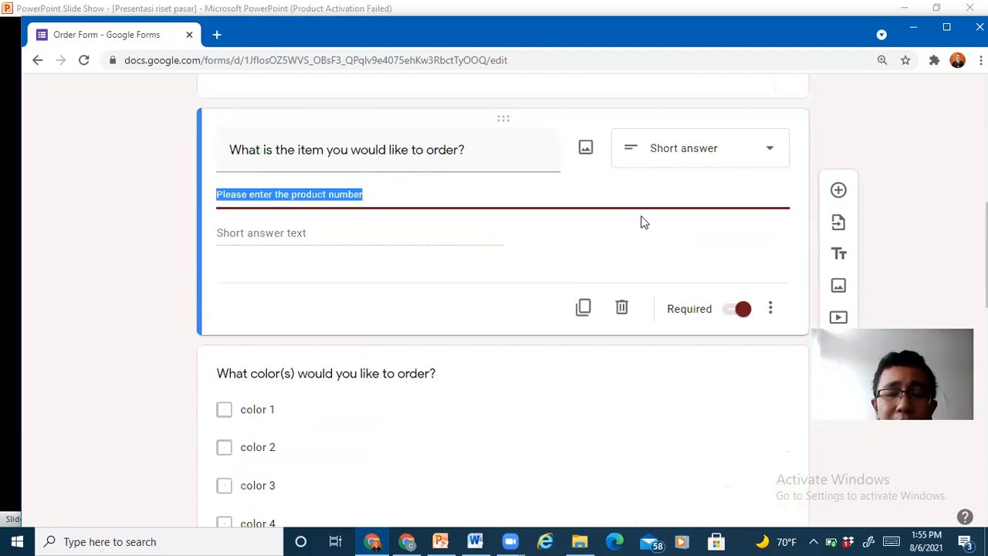
click(764, 154)
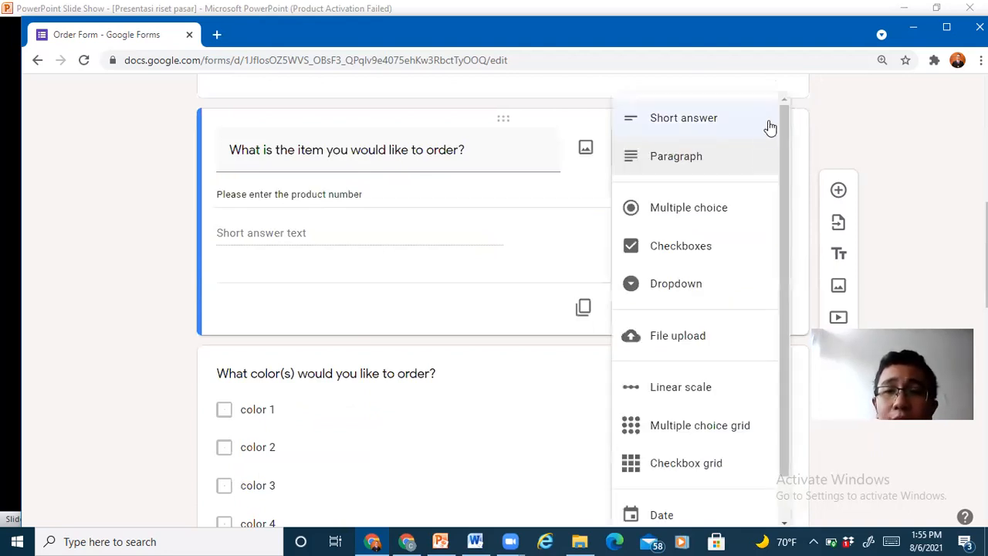
click(828, 147)
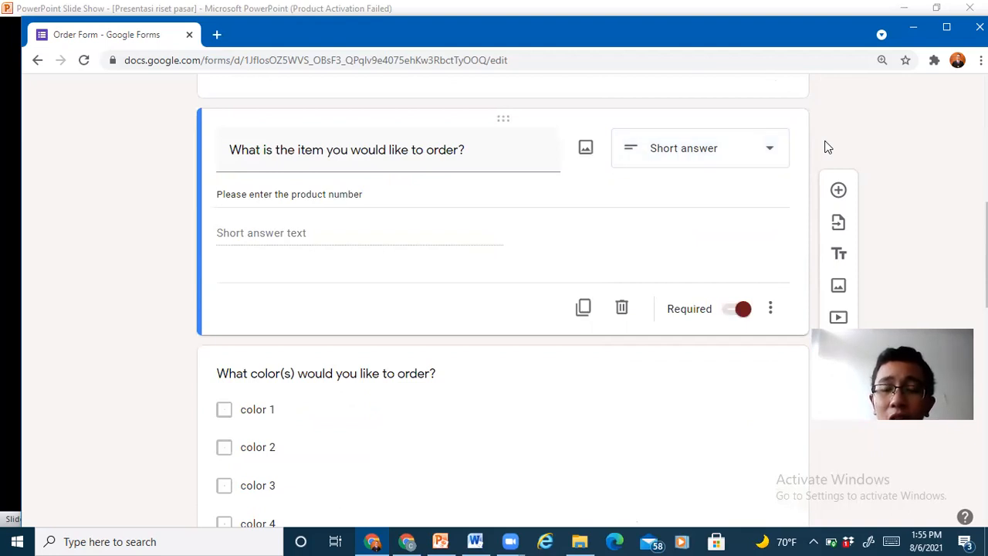
click(765, 151)
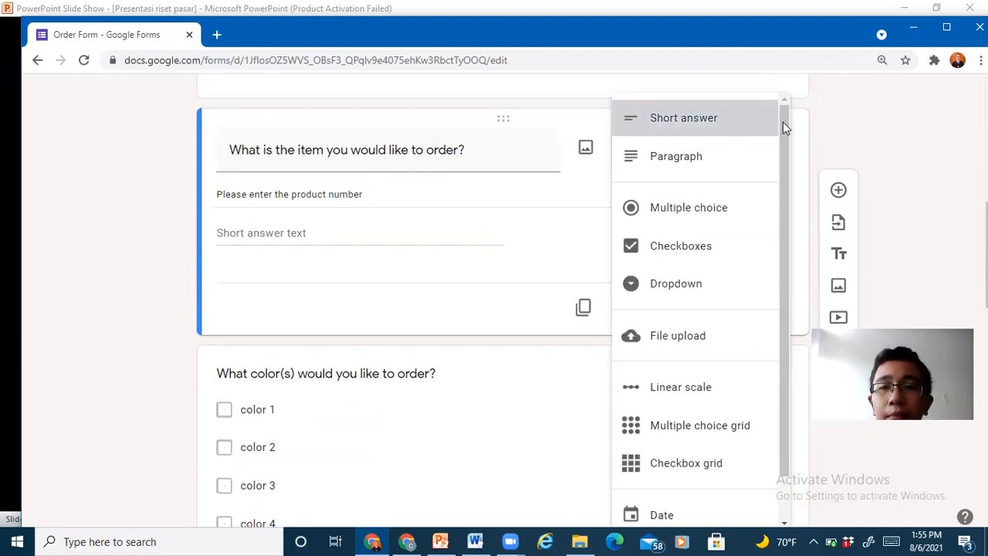
click(803, 125)
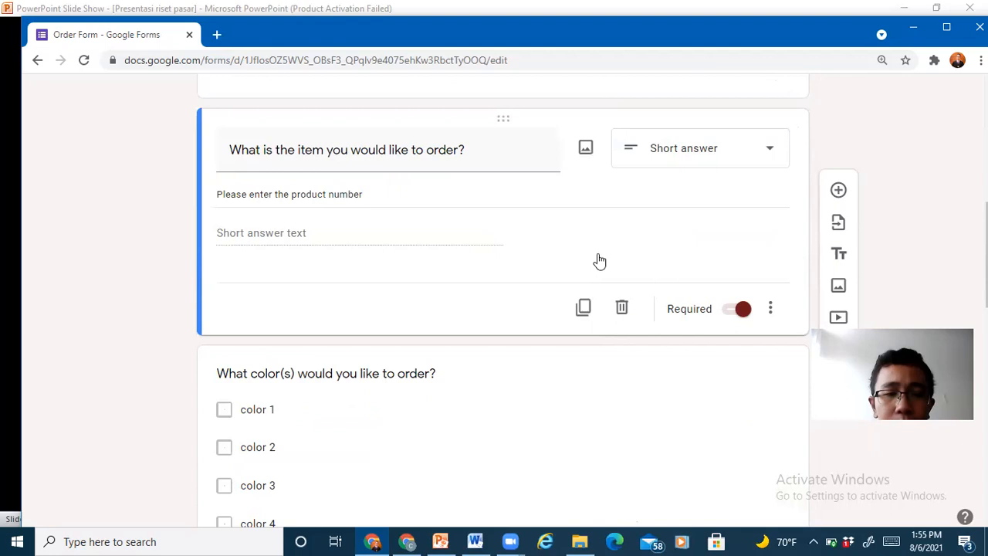
Examine the answer types available for the "What color(s) would you like to order?" question.
scroll(606, 274, down, 2)
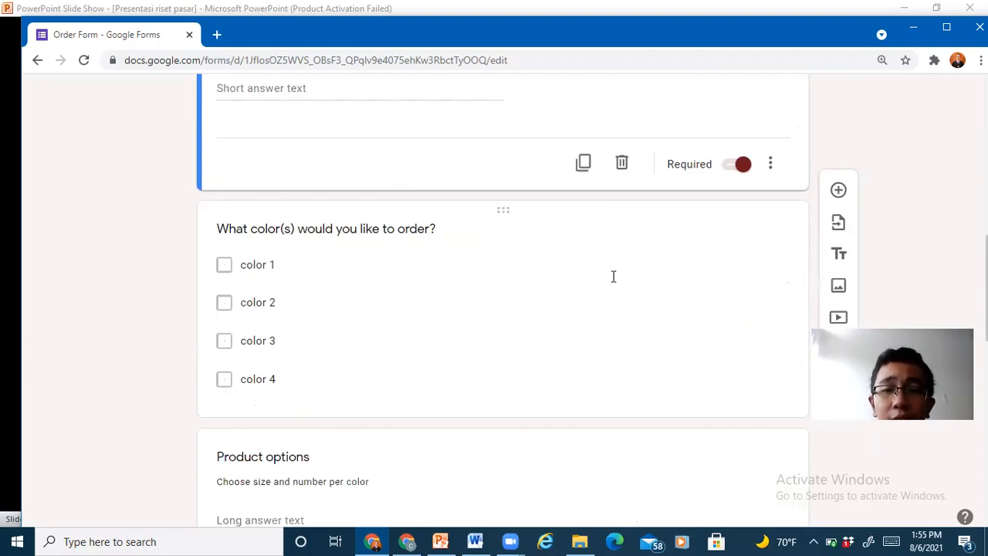
click(613, 276)
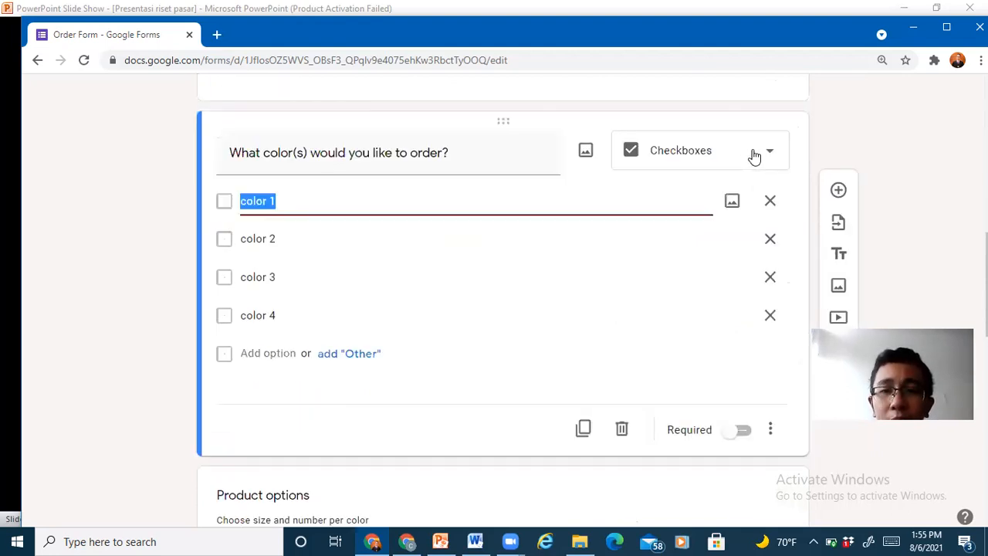
click(754, 155)
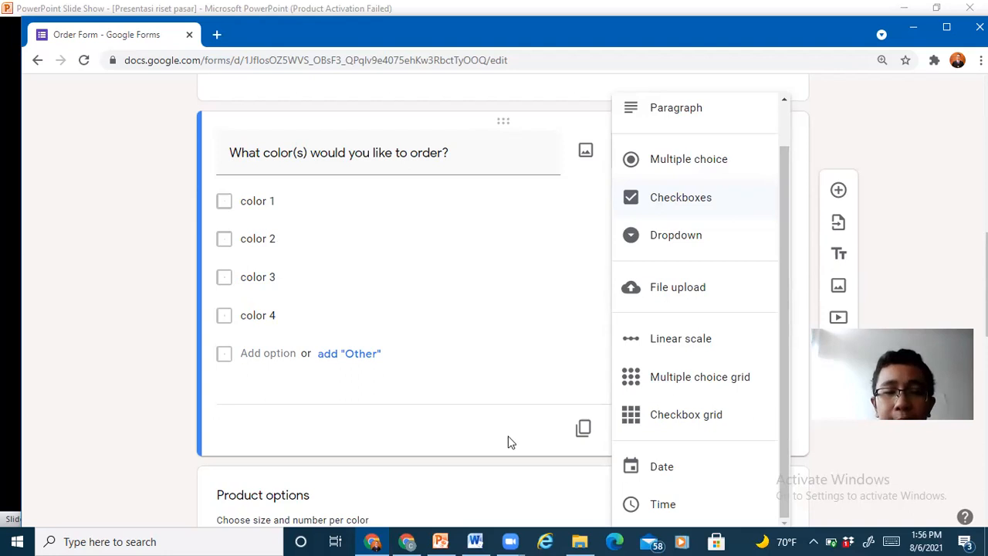
Examine the answer types available for the "Product options" question and look over the contact questions that follow it.
scroll(503, 268, down, 4)
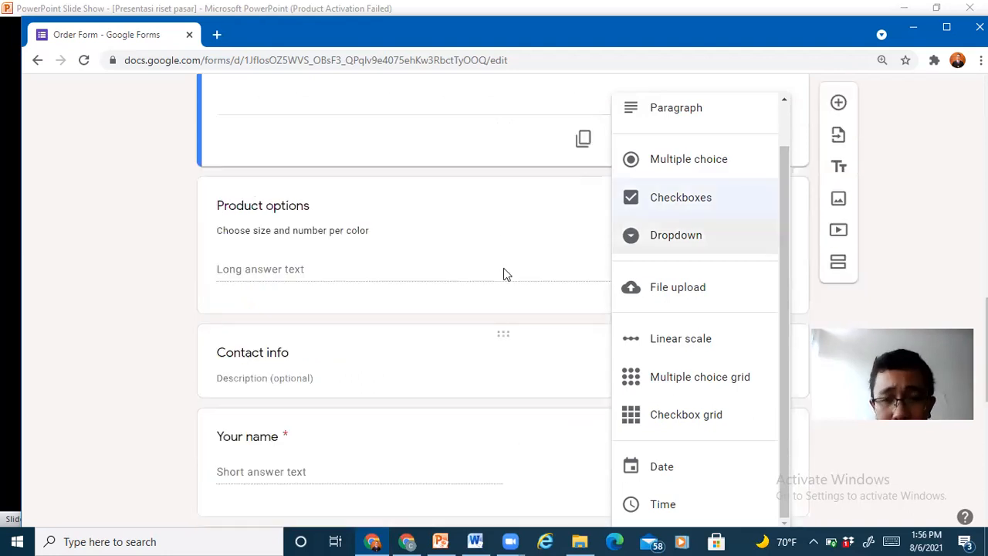
click(510, 270)
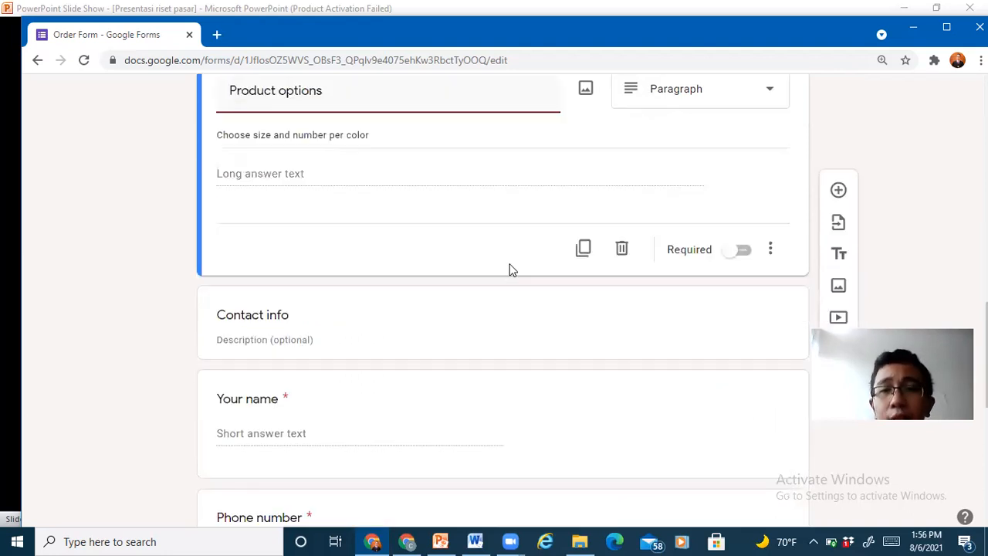
click(725, 169)
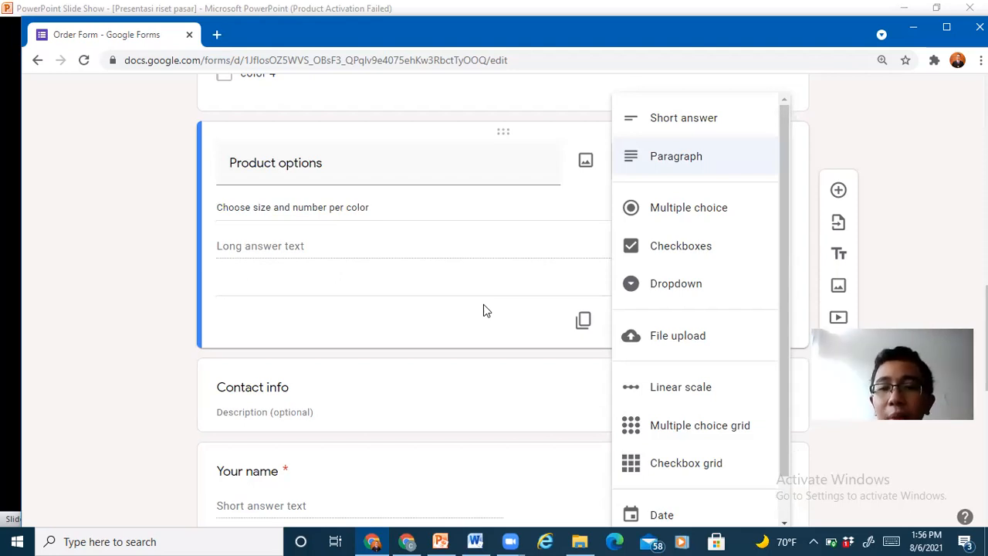
scroll(483, 310, down, 2)
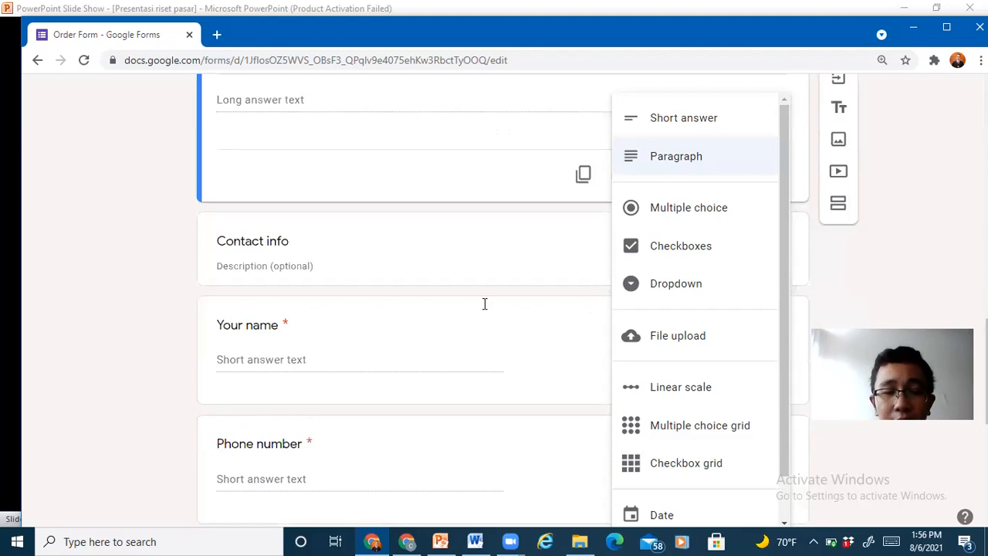
scroll(483, 309, down, 5)
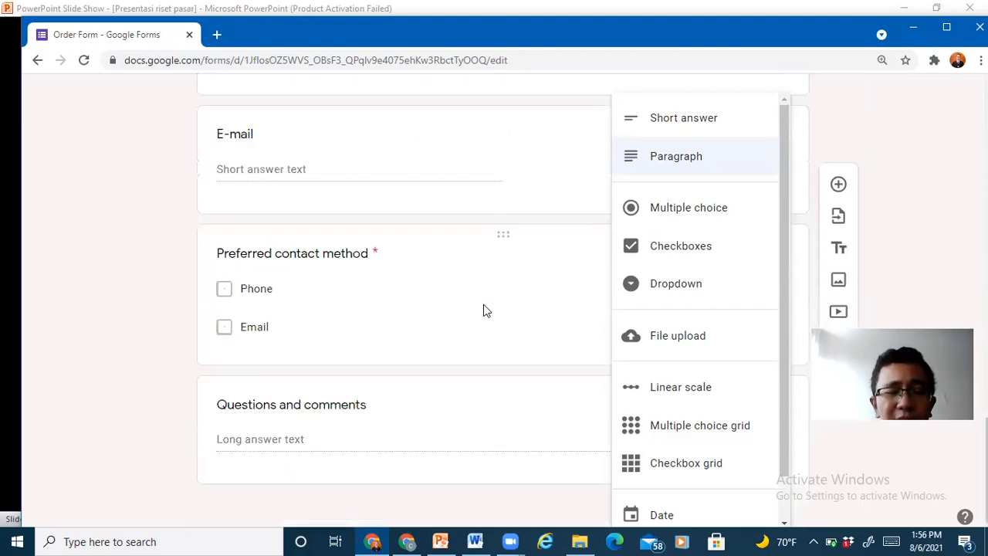
scroll(483, 304, up, 10)
scroll(486, 310, down, 5)
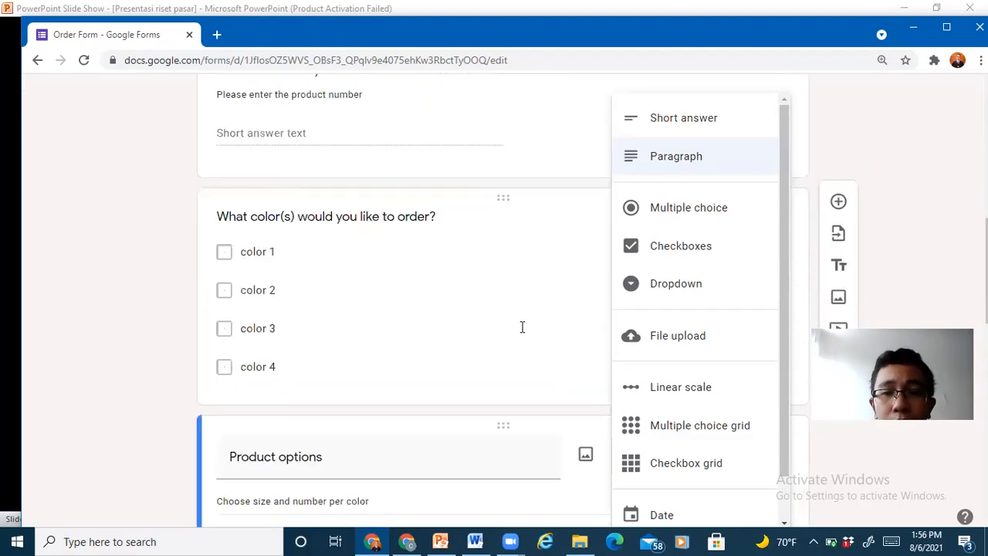
click(663, 258)
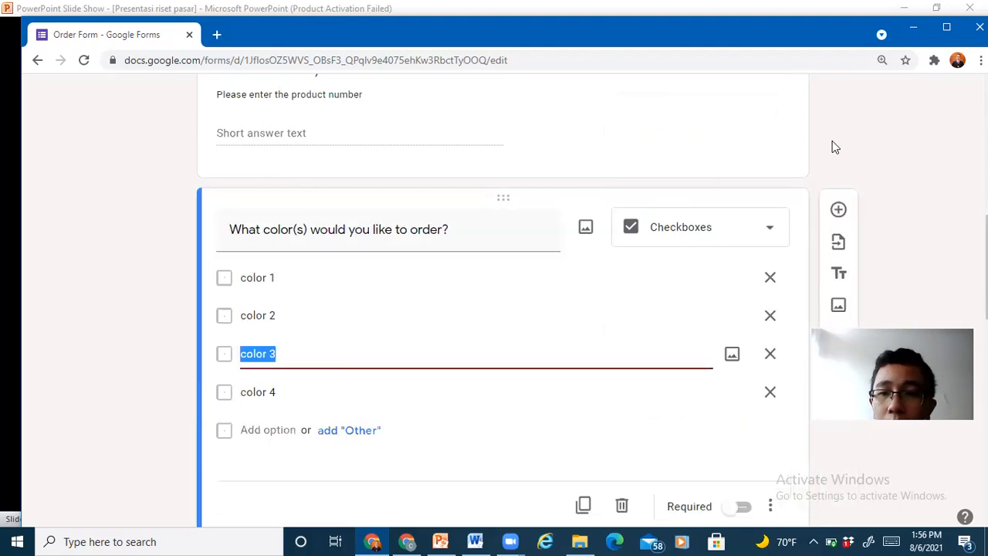
Delete the form's last four questions: "Questions and comments", "Preferred contact method", "E-mail" and "Phone number".
scroll(789, 249, down, 3)
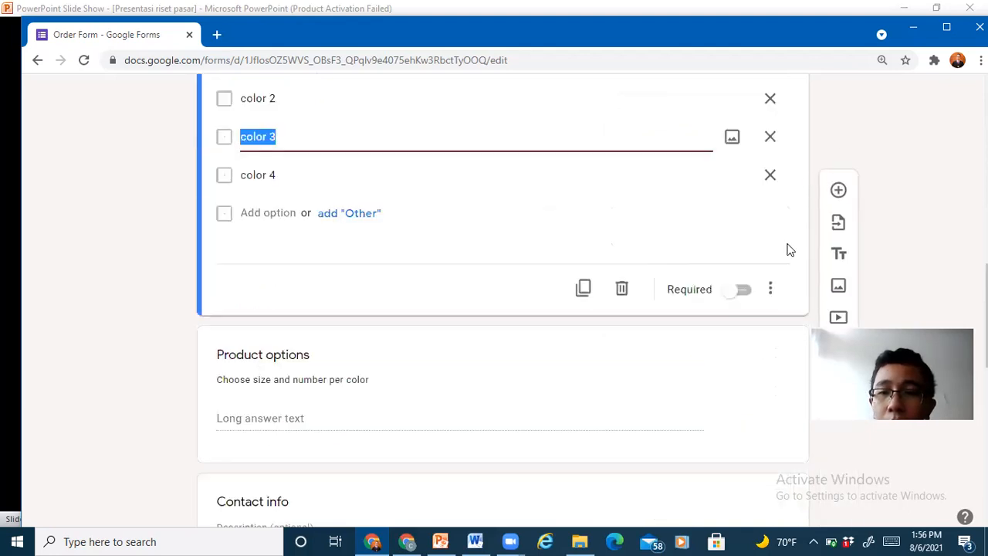
scroll(602, 367, up, 2)
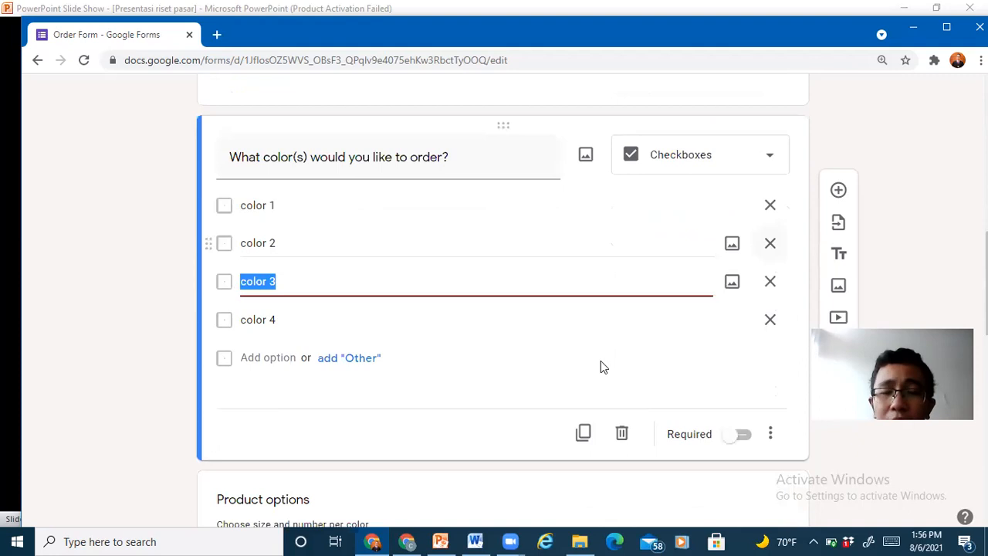
scroll(618, 340, down, 2)
scroll(632, 324, down, 5)
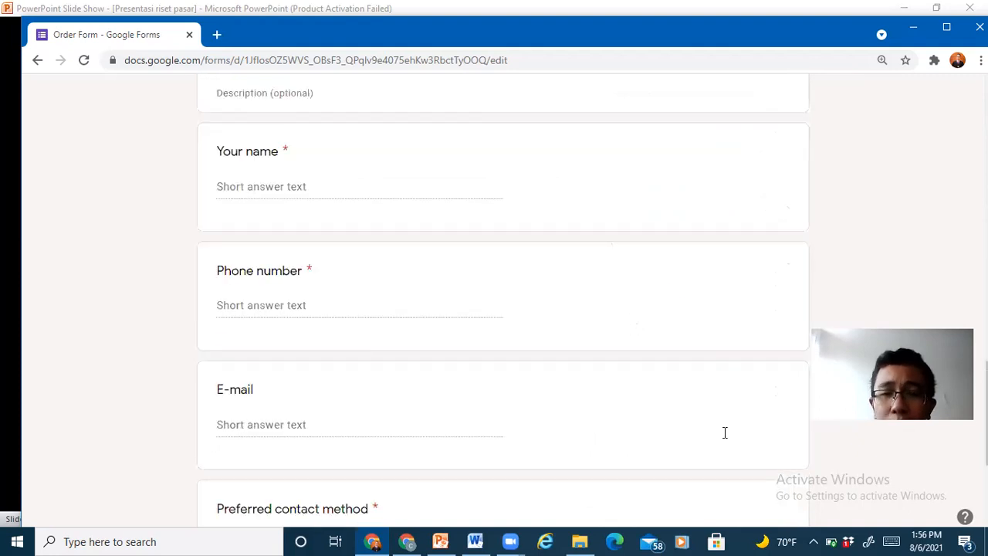
scroll(728, 435, down, 3)
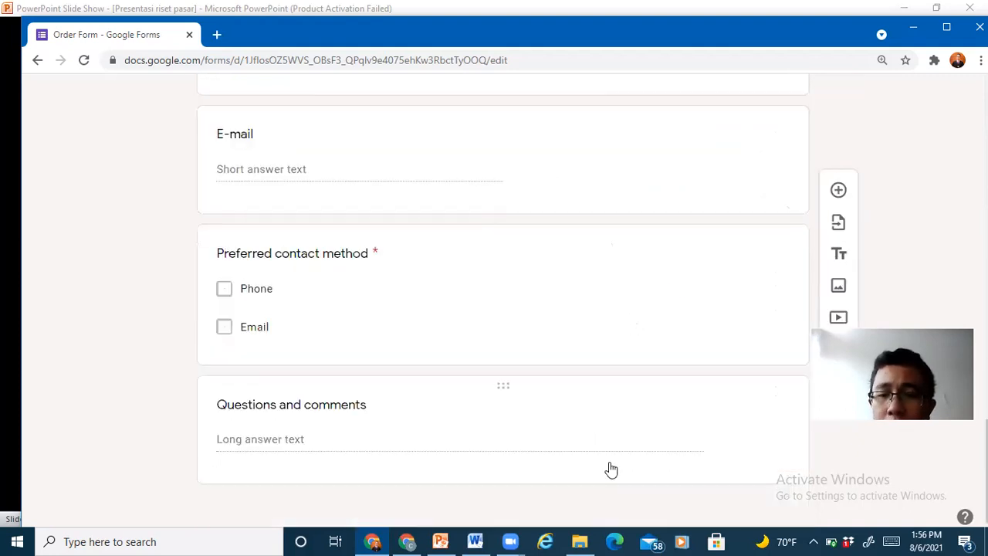
click(610, 468)
click(622, 458)
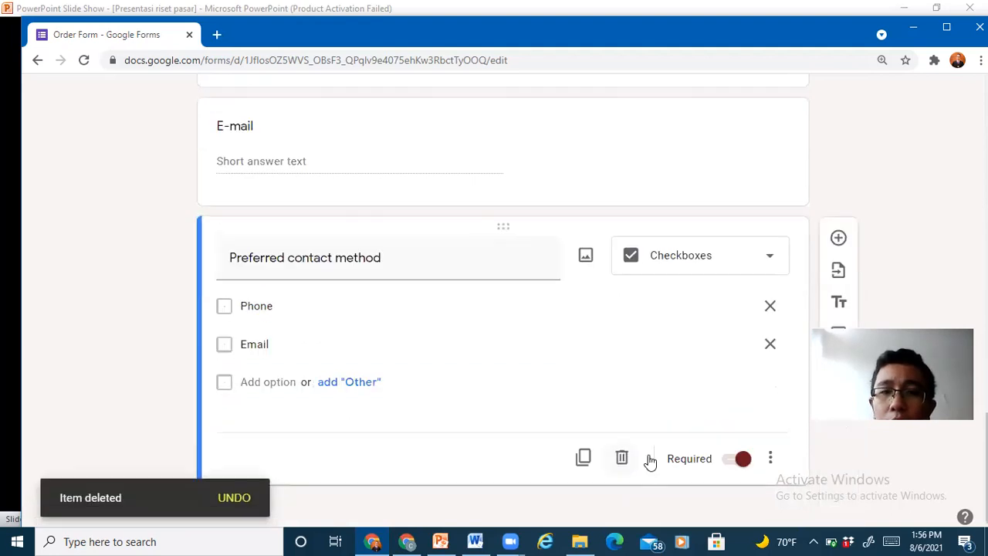
click(624, 459)
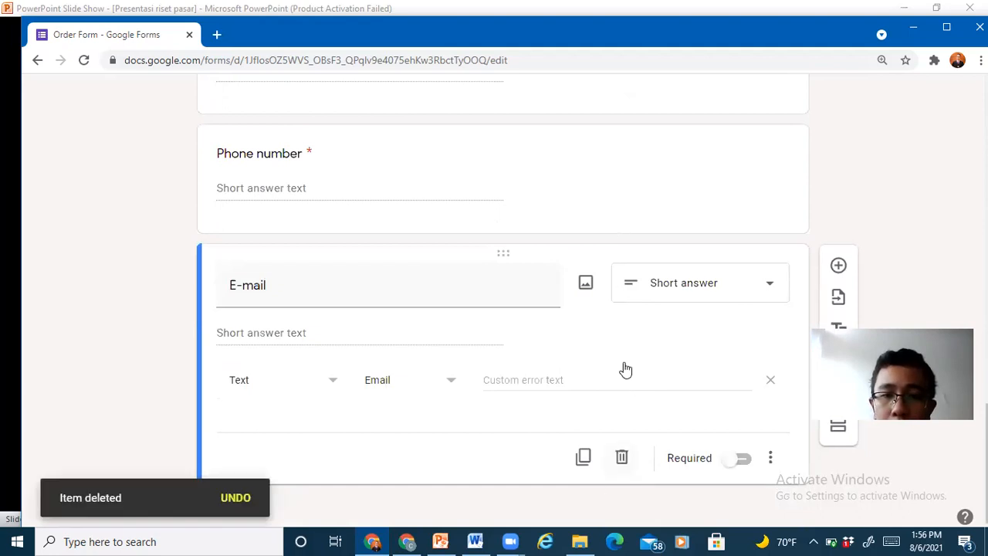
click(622, 458)
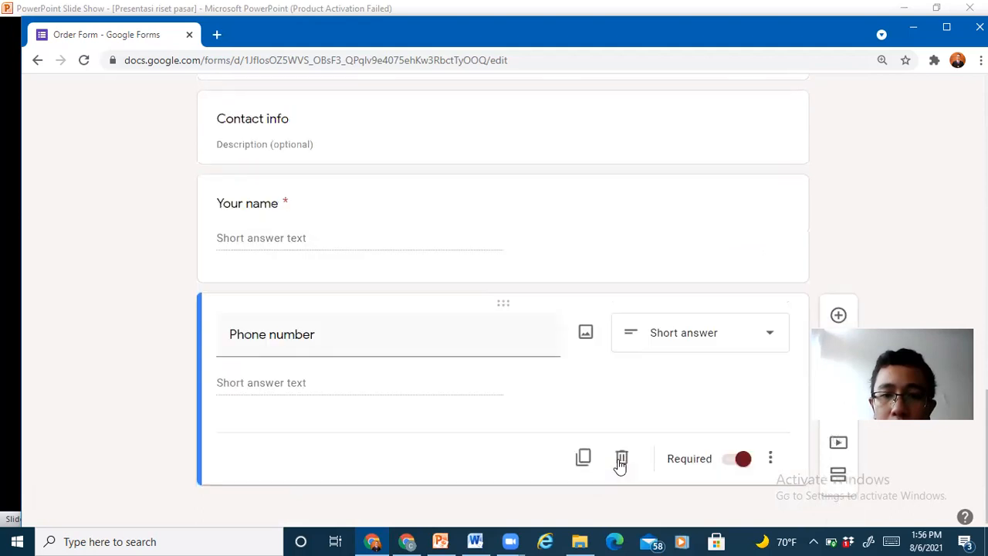
click(621, 459)
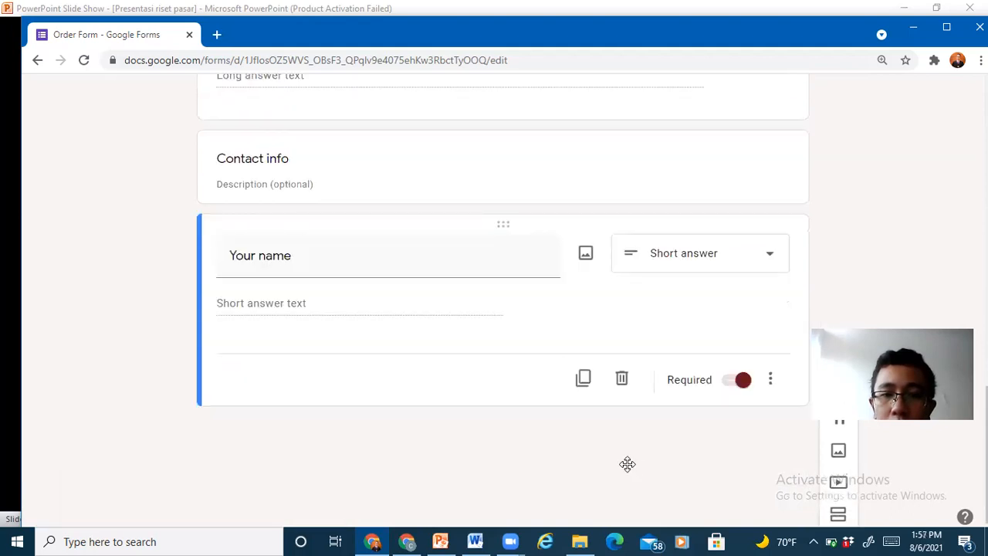
Delete the "Your name" question and the "Contact info" heading from the end of the form.
click(623, 459)
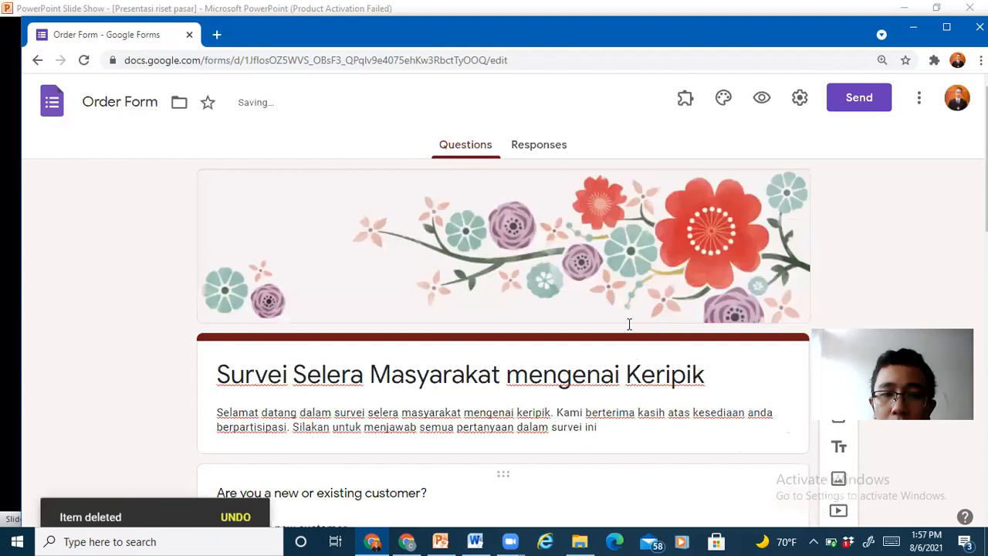
scroll(631, 333, down, 3)
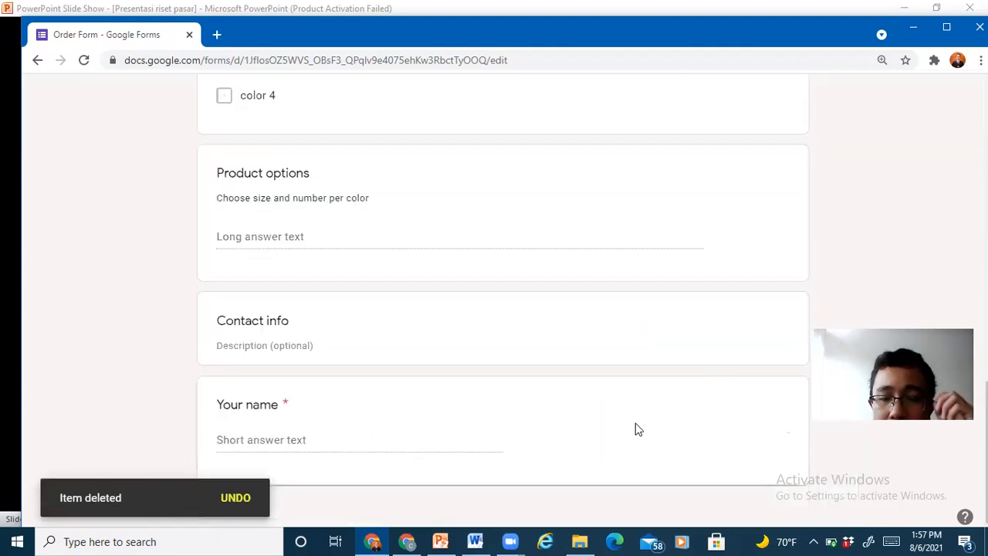
click(629, 461)
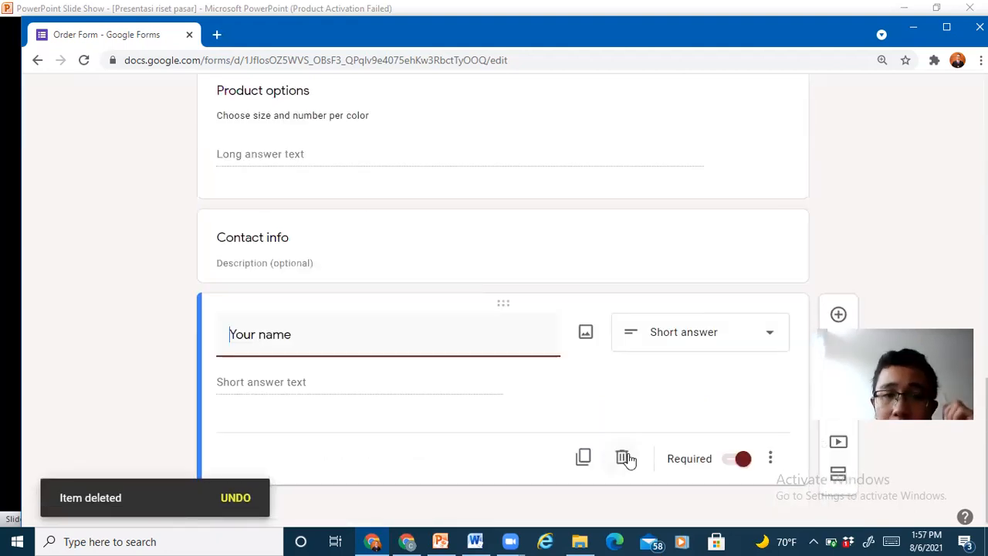
click(622, 457)
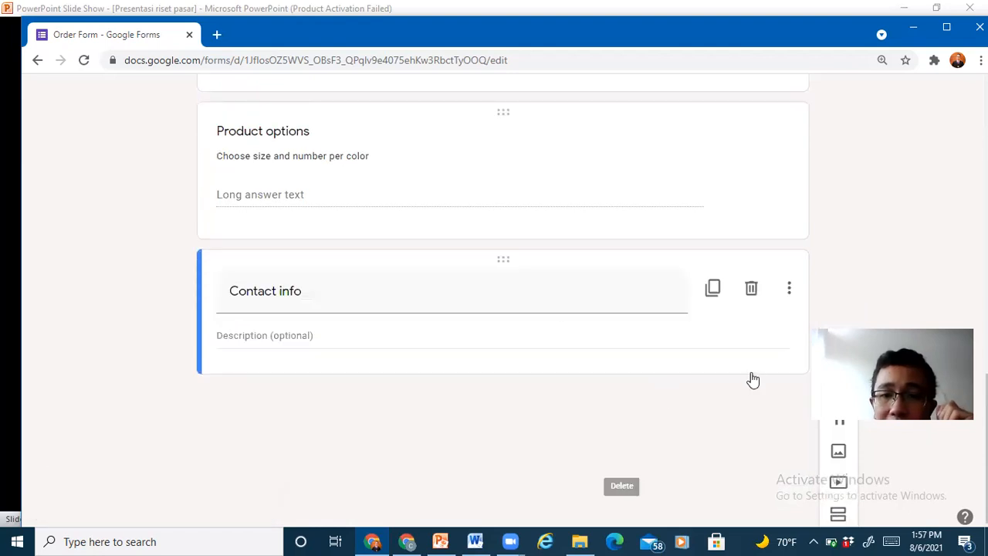
click(709, 288)
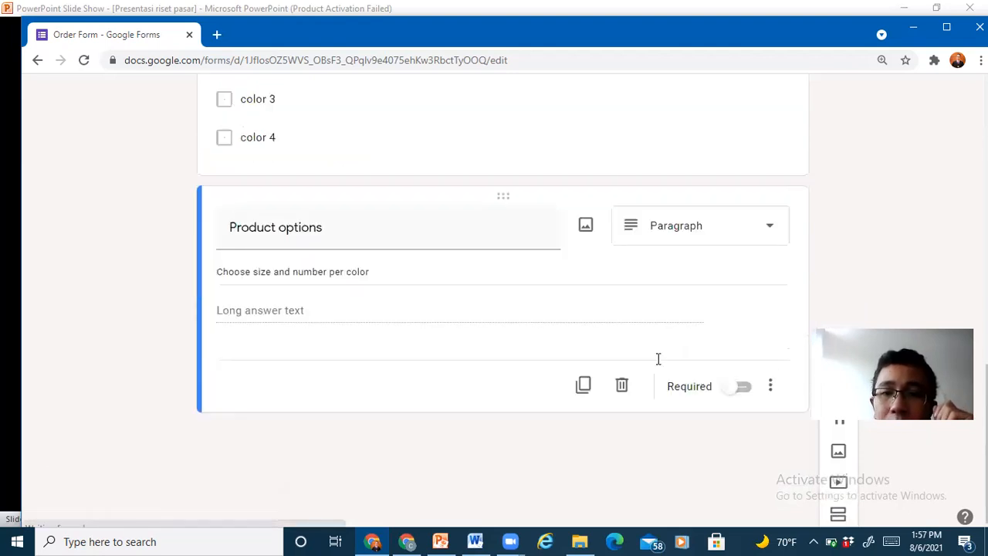
Delete the "Product options", "What color(s) would you like to order?" and "What is the item you would like to order?" questions.
click(623, 459)
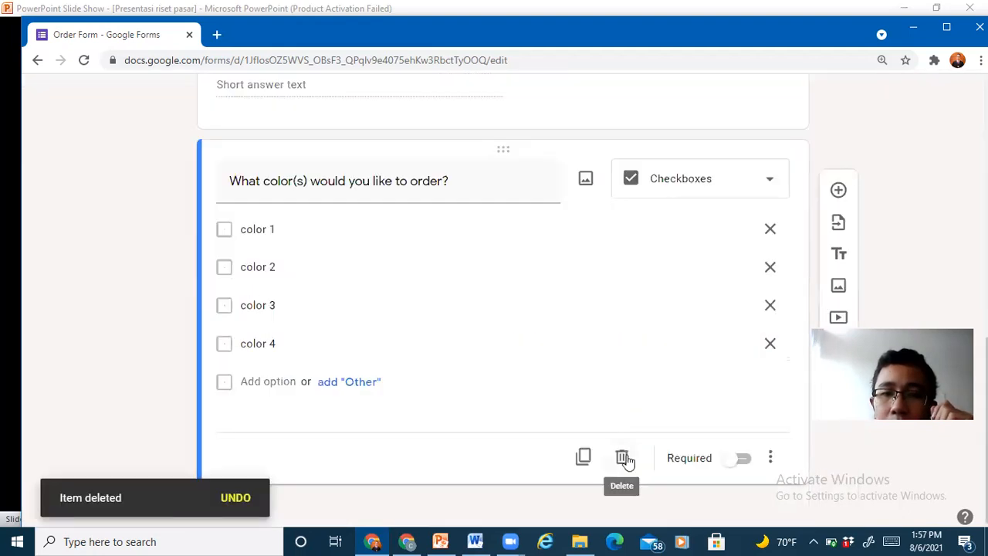
click(623, 458)
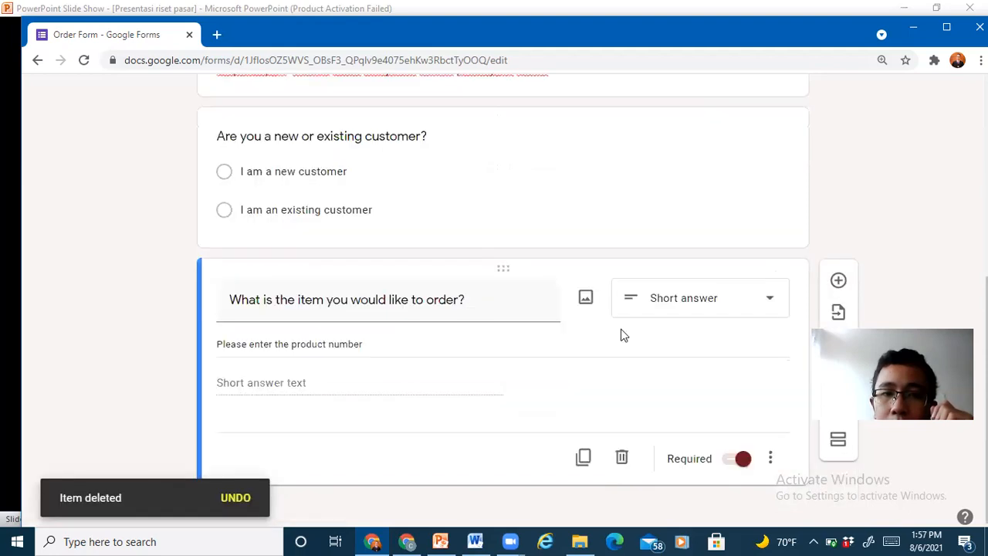
click(621, 457)
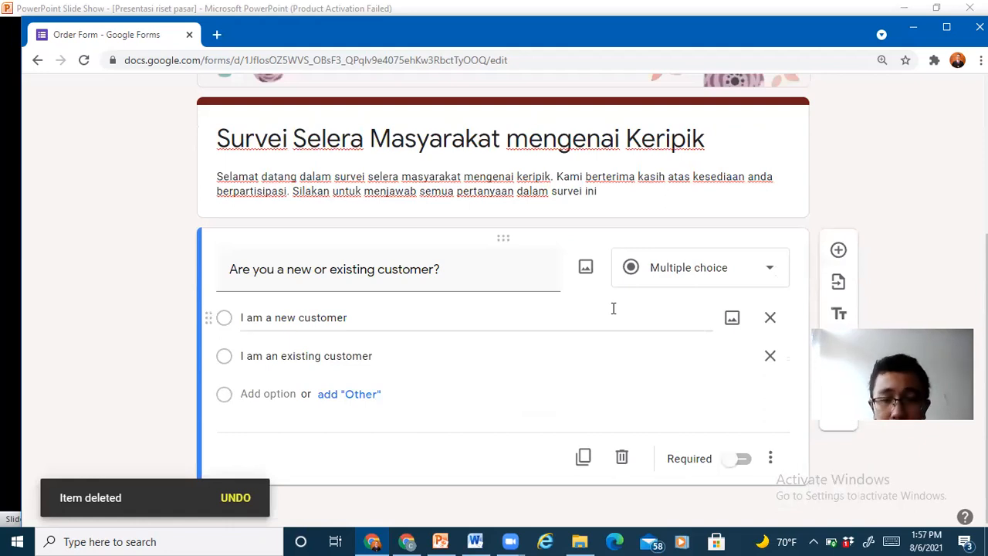
Consult the PowerPoint slide of survey questions and retitle the form's remaining customer question as "Apa jenis kelamin anda?".
click(442, 541)
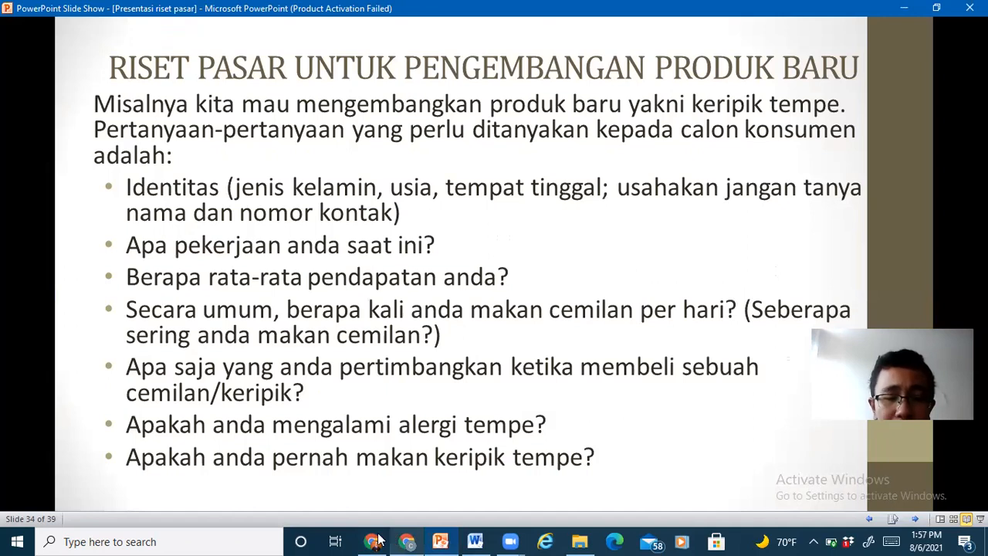
click(406, 540)
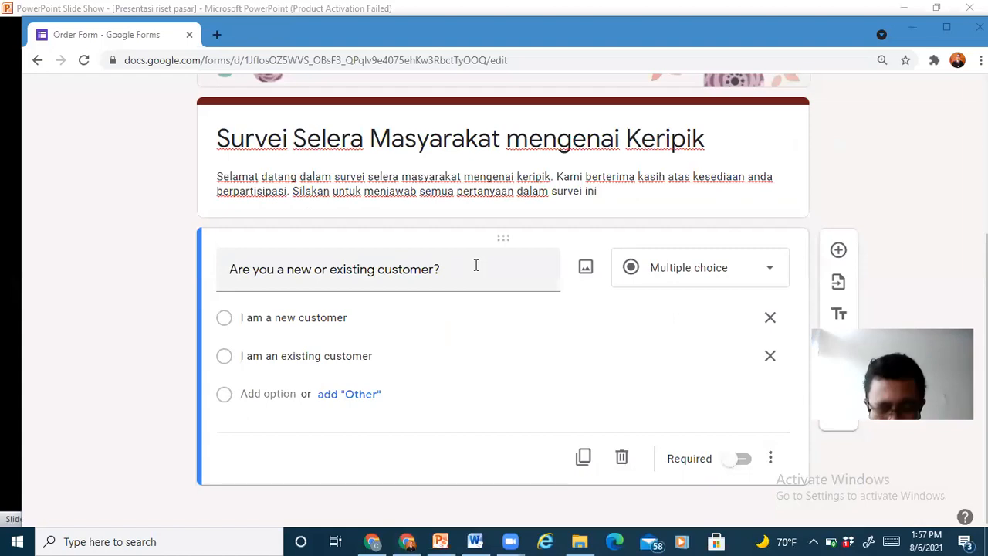
click(475, 265)
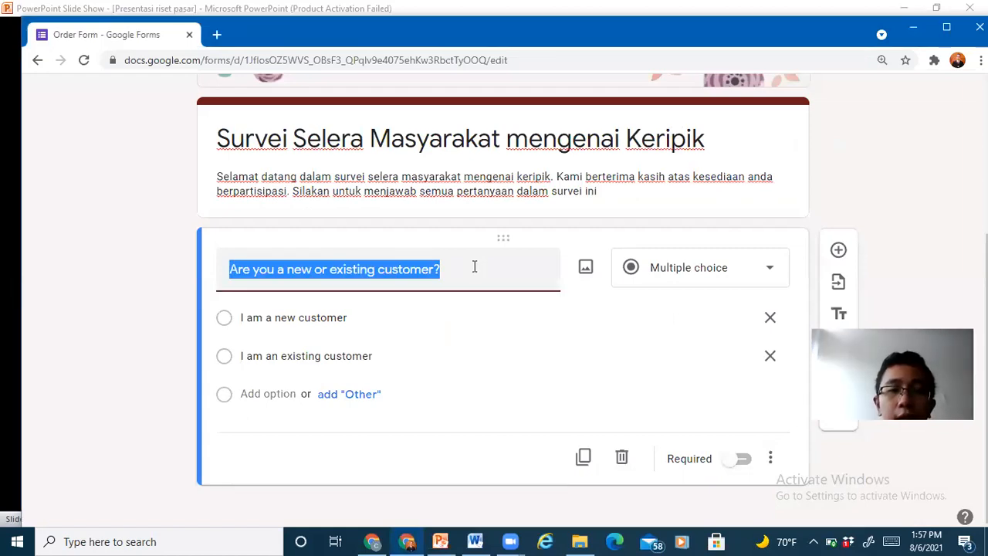
text(J)
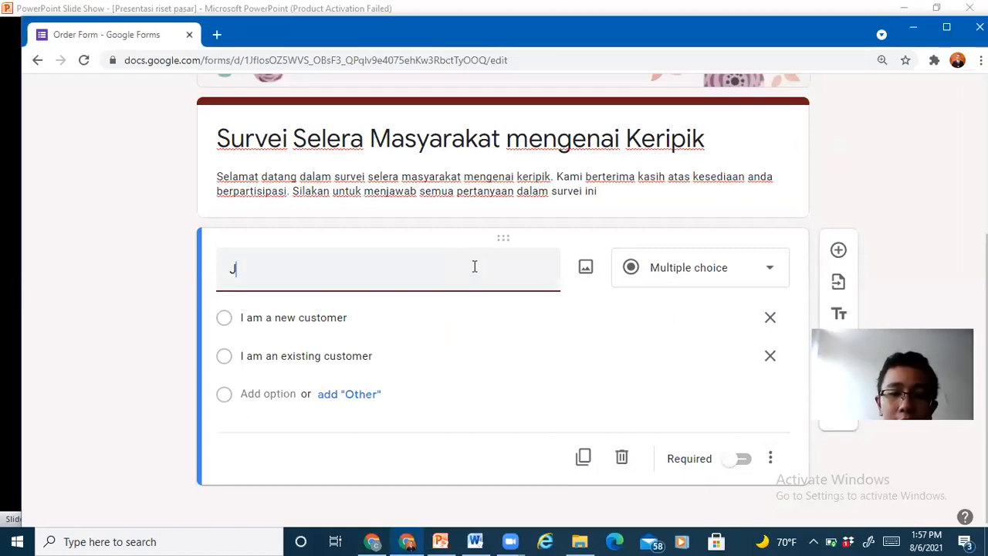
key(BackSpace)
text(Apa jenis)
key(BackSpace)
key(BackSpace)
text(lamin anda?)
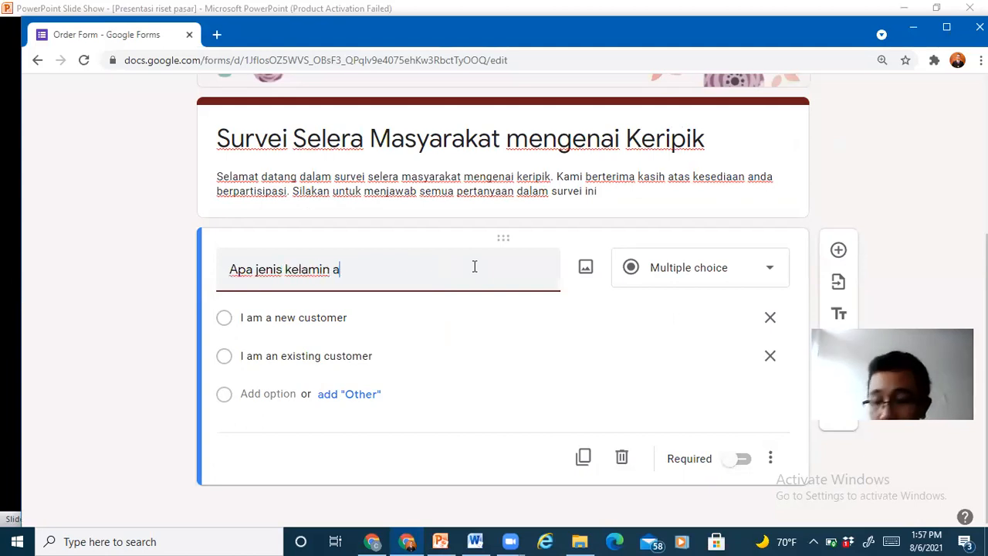
Retitle the gender question as "Jenis kelamin" and set its two options to "Laki-laki" and "Perempuan".
triple_click(368, 263)
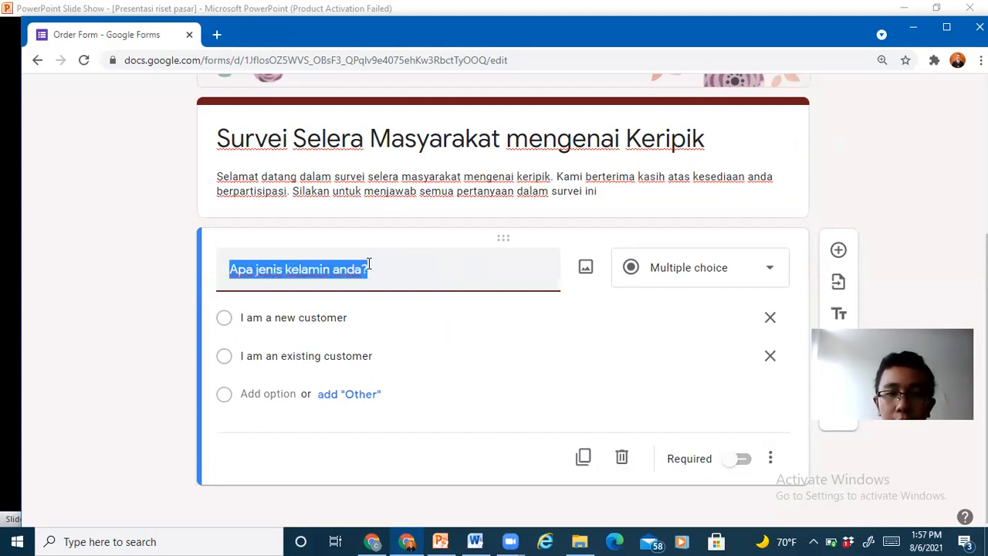
text(Jenis kelamin)
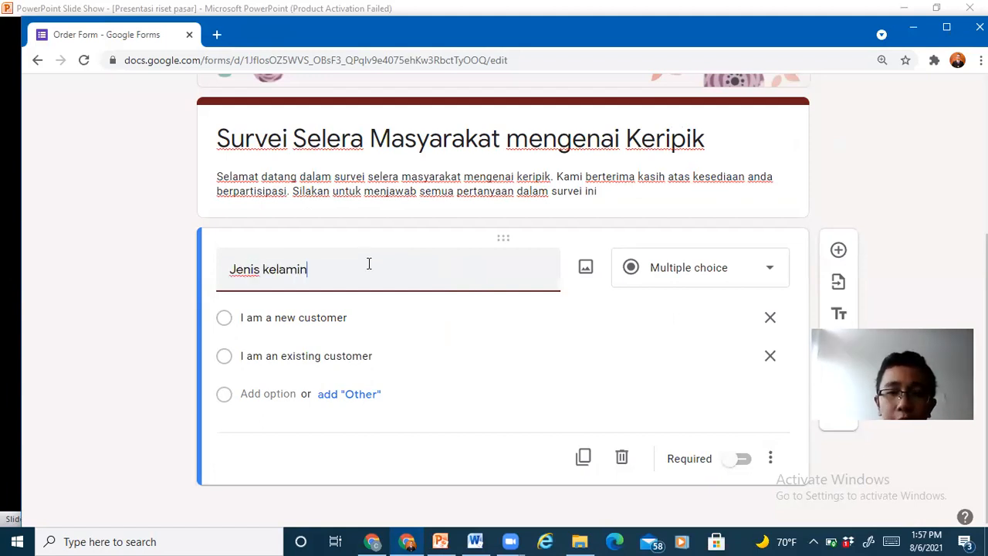
click(311, 320)
text(Laki-laki)
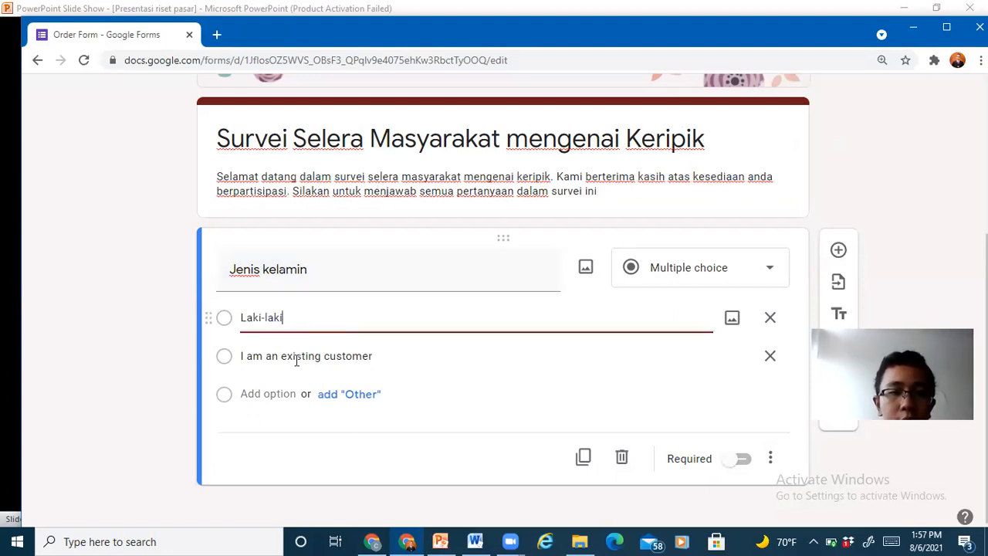
click(296, 360)
text(P)
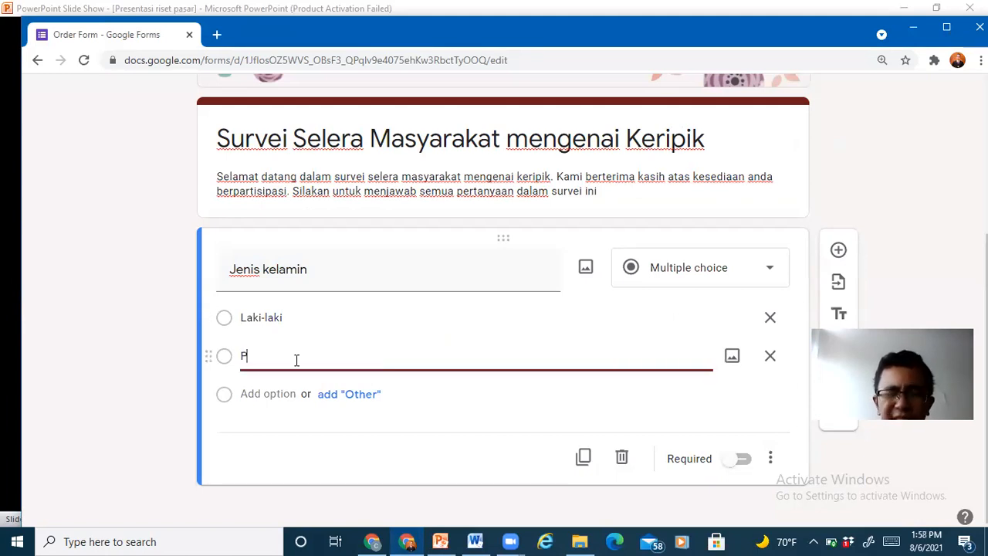
text(erempuan)
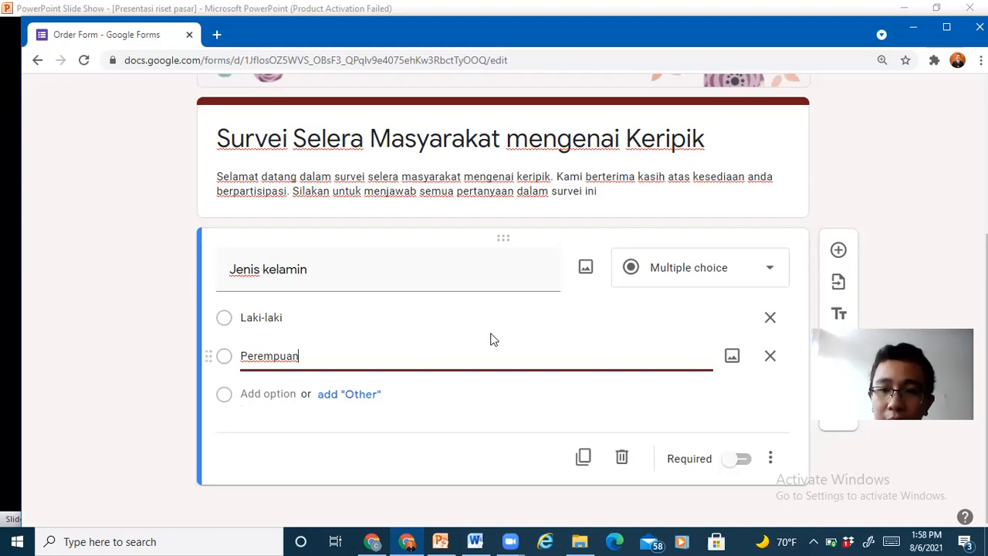
Make the "Jenis kelamin" question required.
click(742, 458)
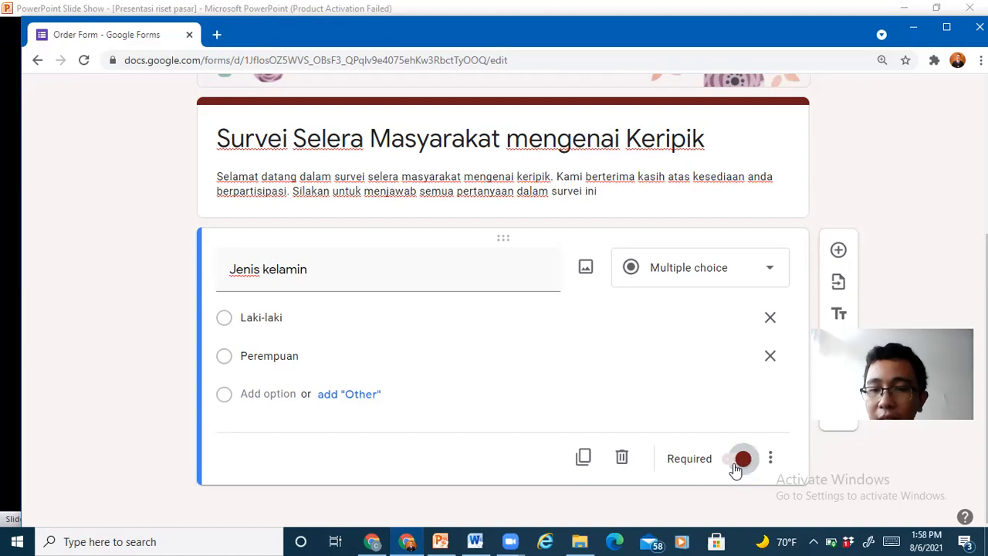
click(748, 483)
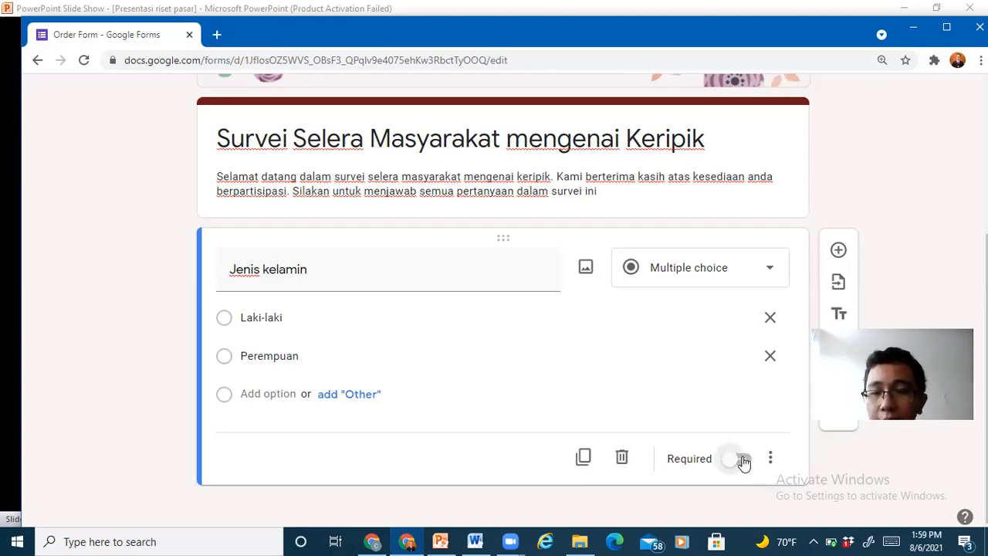
click(744, 460)
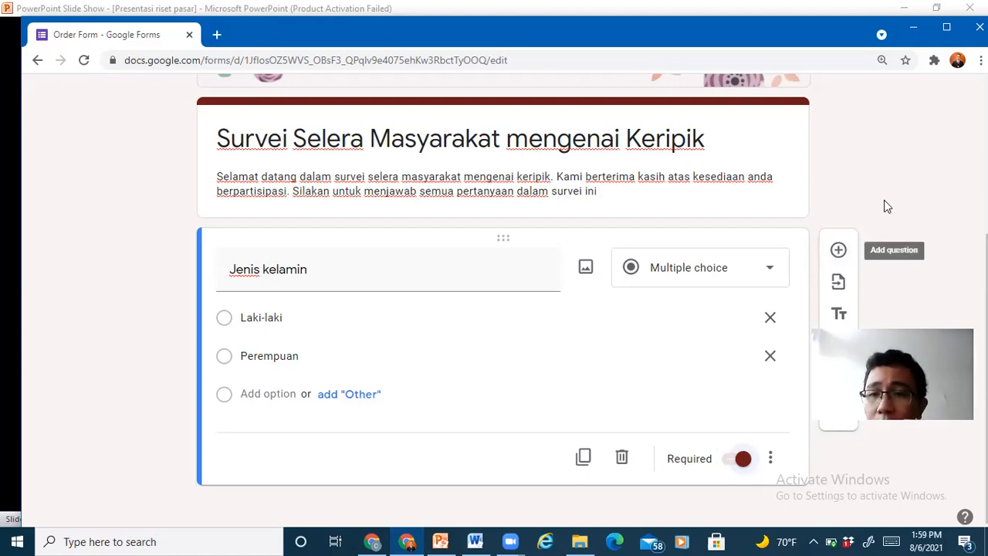
Add a new question titled "Berapa usia anda (dalam tahun)?" below the "Jenis kelamin" question.
click(839, 250)
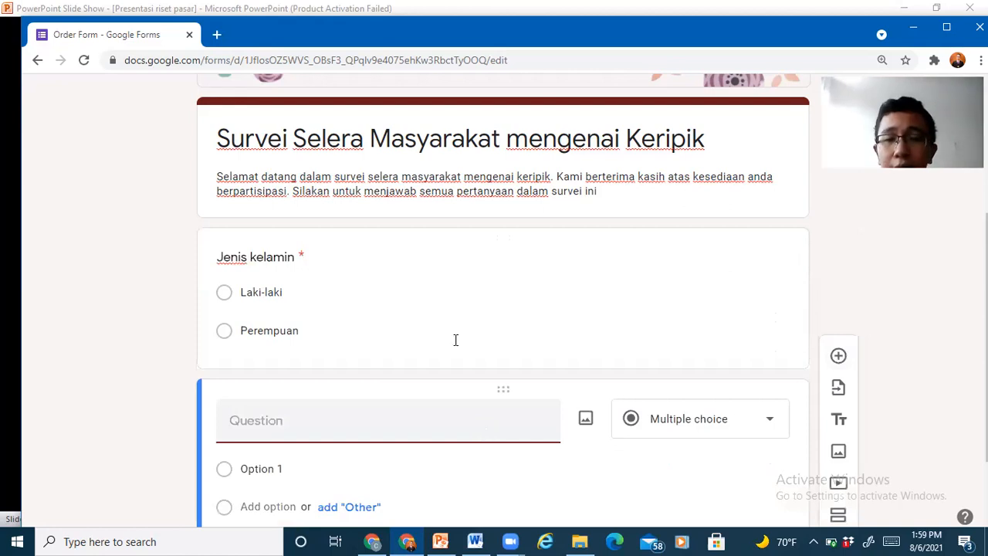
scroll(455, 340, down, 1)
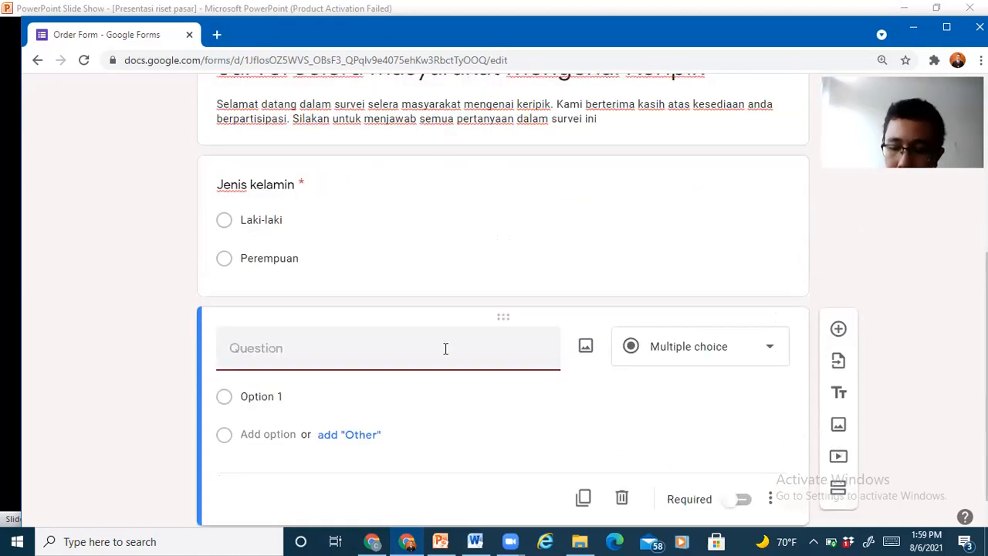
text(Berapa usia anda)
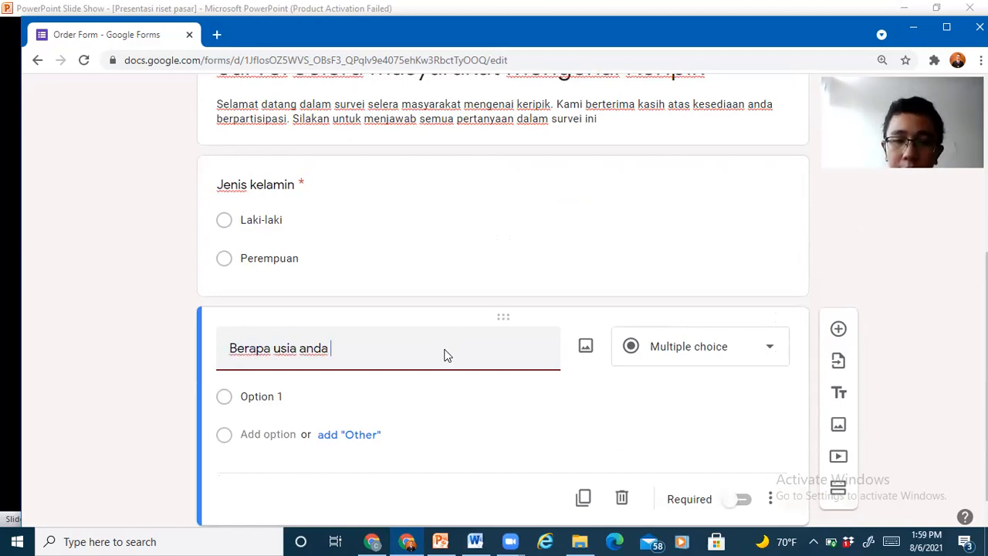
text( (dalam tahun)?)
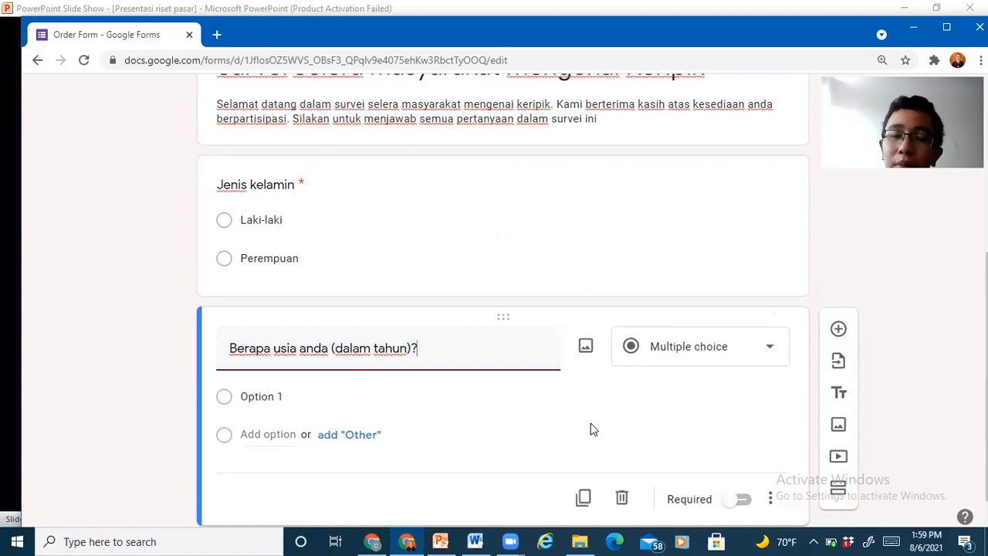
Set the answer type of the "Berapa usia anda (dalam tahun)?" question to Short answer and make it required.
click(767, 350)
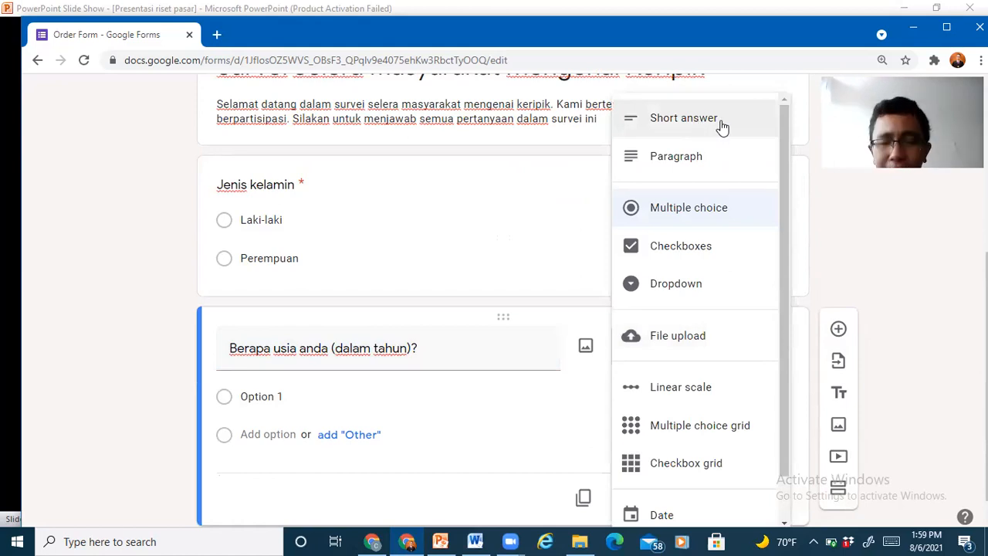
right_click(653, 391)
click(705, 454)
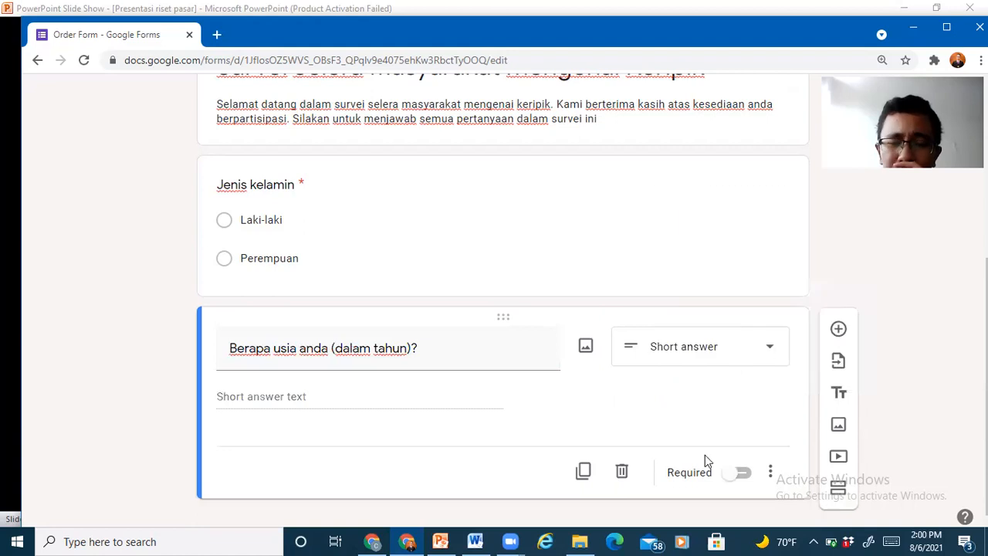
Turn on response validation for the "Berapa usia anda (dalam tahun)?" question and choose Number as the validation type.
click(769, 472)
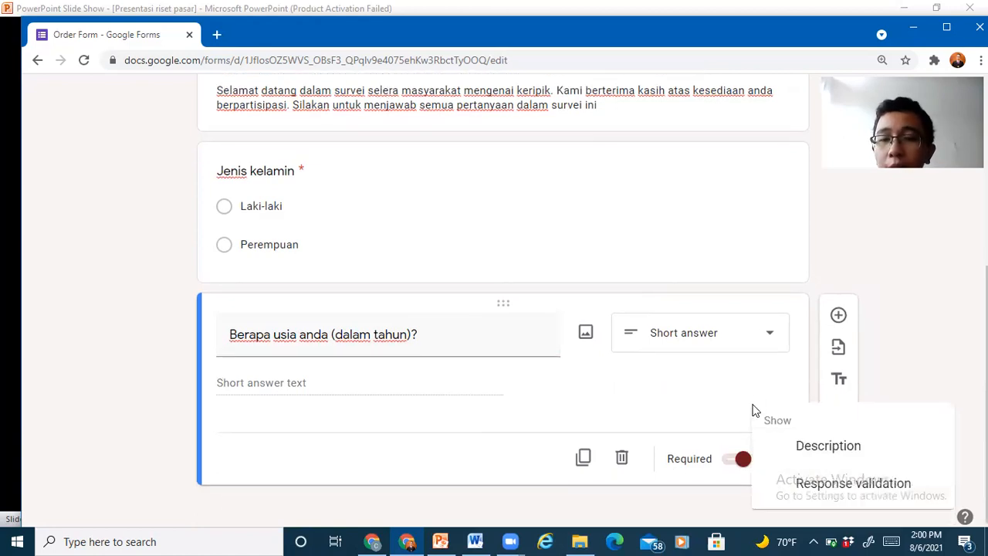
click(700, 416)
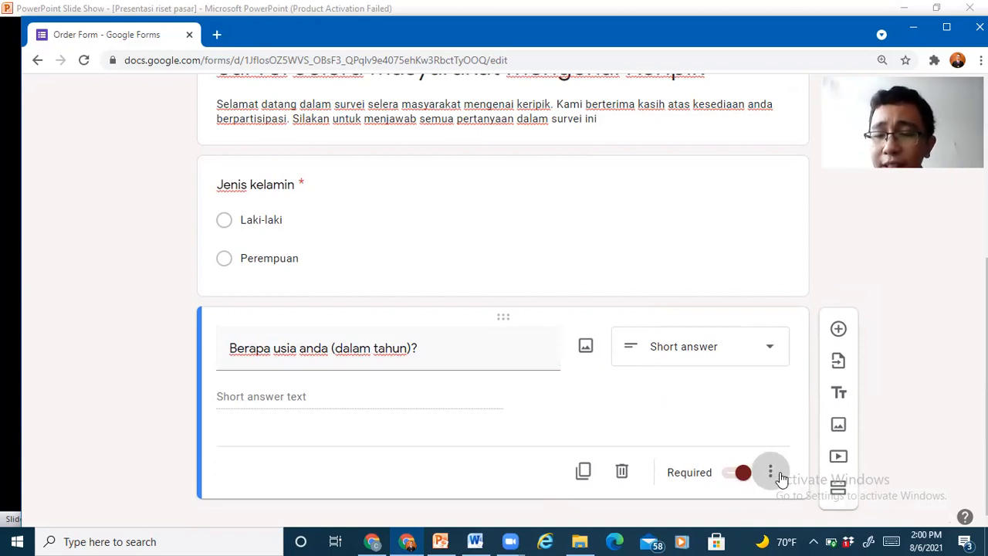
click(772, 473)
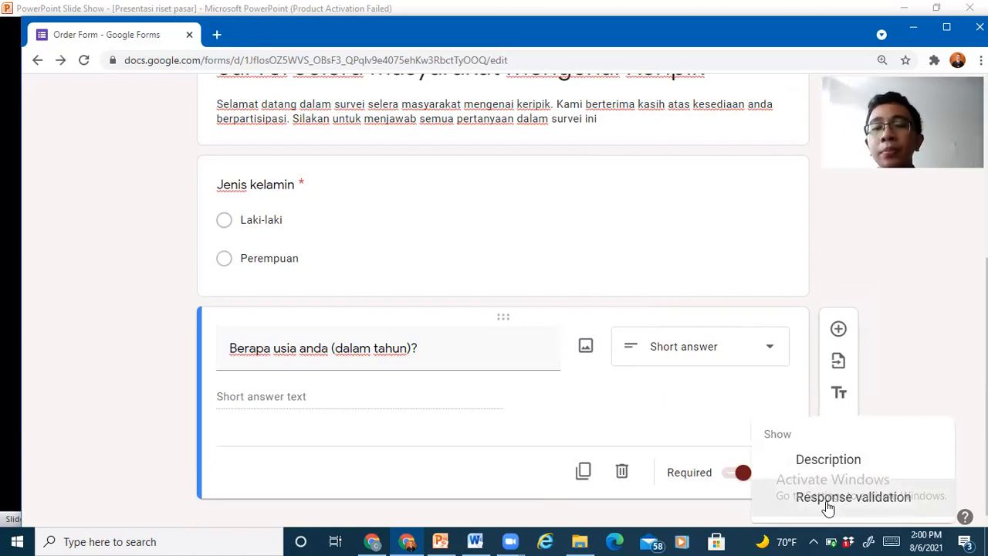
click(828, 498)
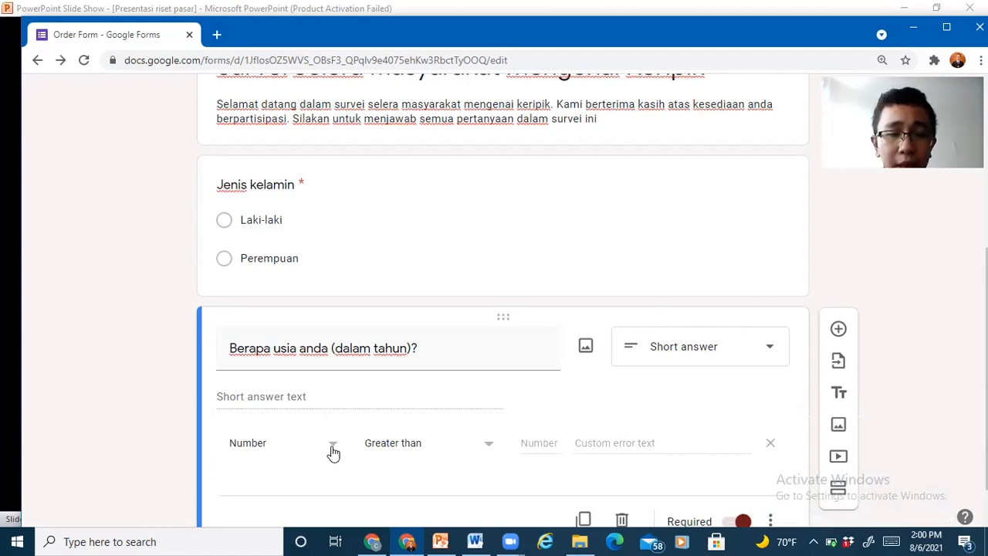
click(333, 451)
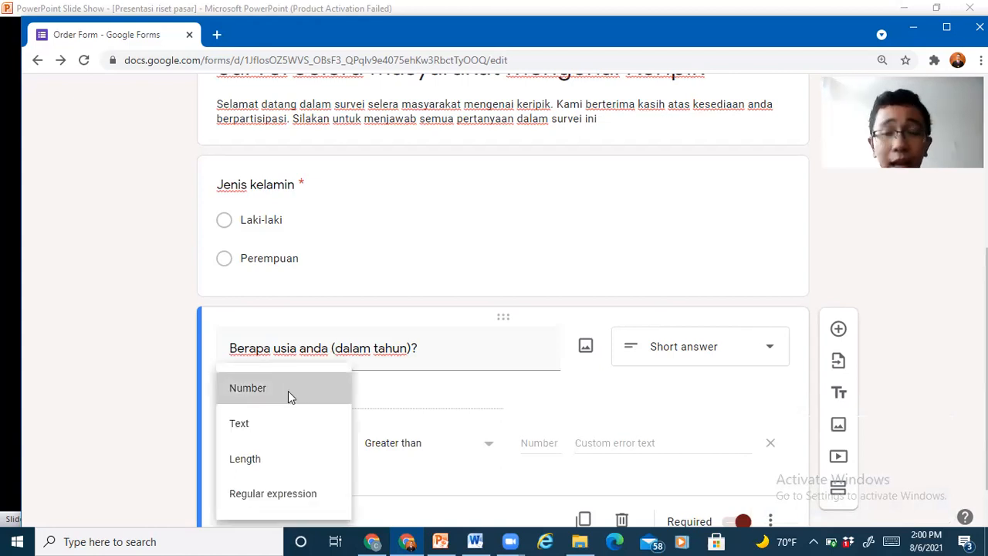
click(289, 396)
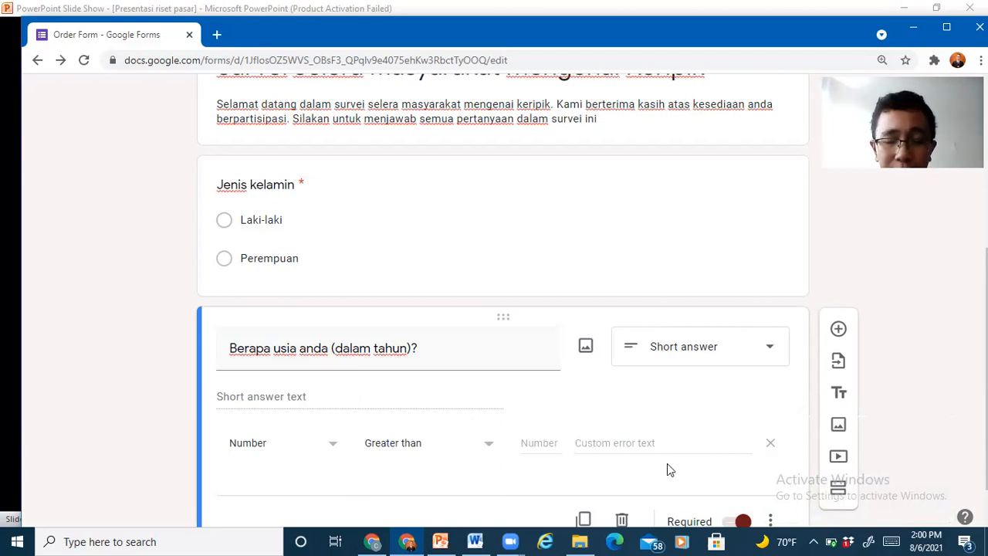
Show a description on the "Berapa usia anda (dalam tahun)?" question reading "Mohon hanya menulis angka" and keep Number as its validation type.
scroll(784, 460, down, 1)
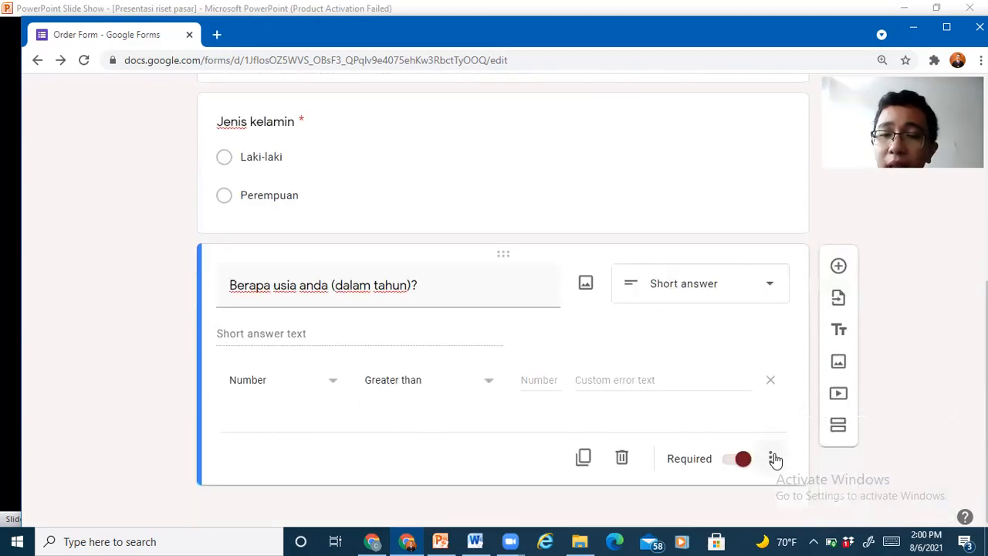
click(773, 458)
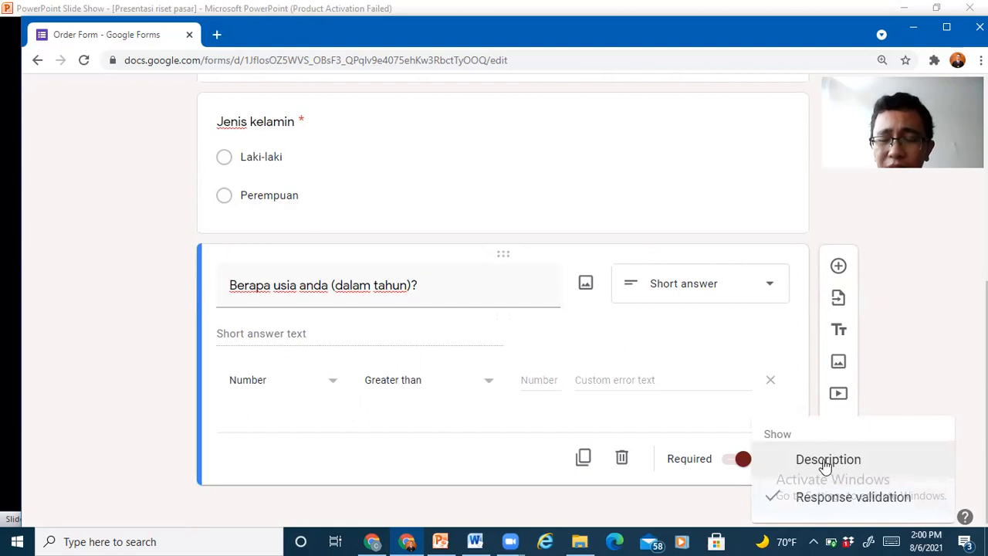
click(805, 466)
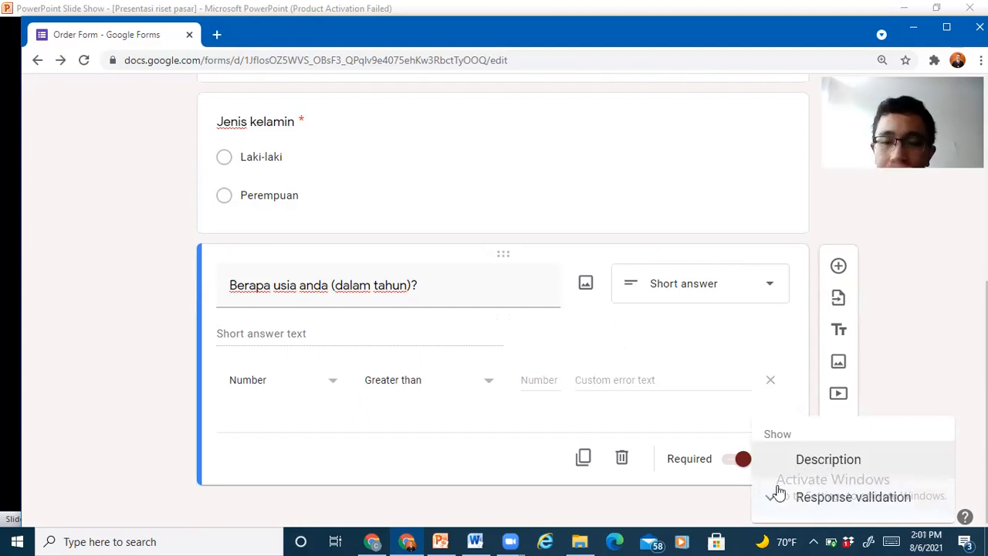
click(775, 494)
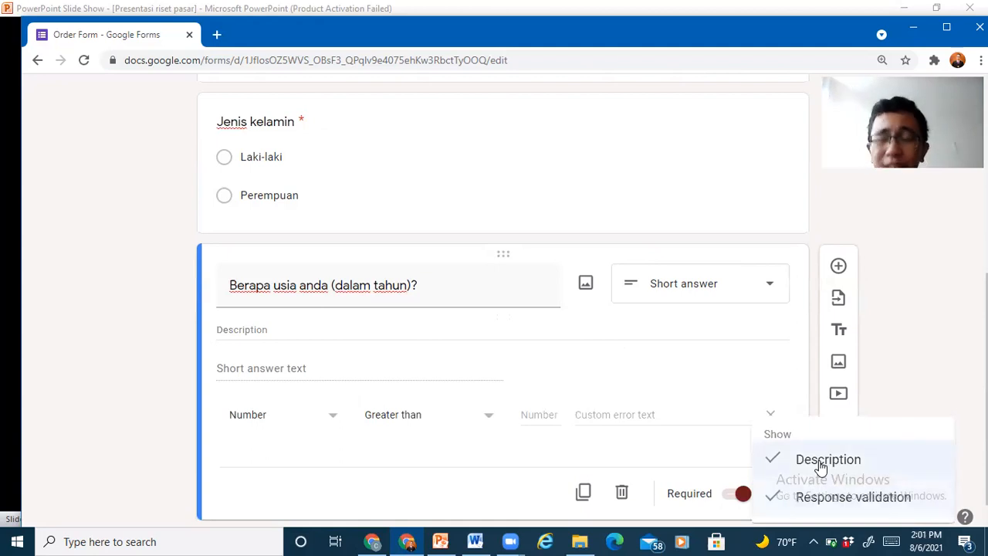
click(262, 333)
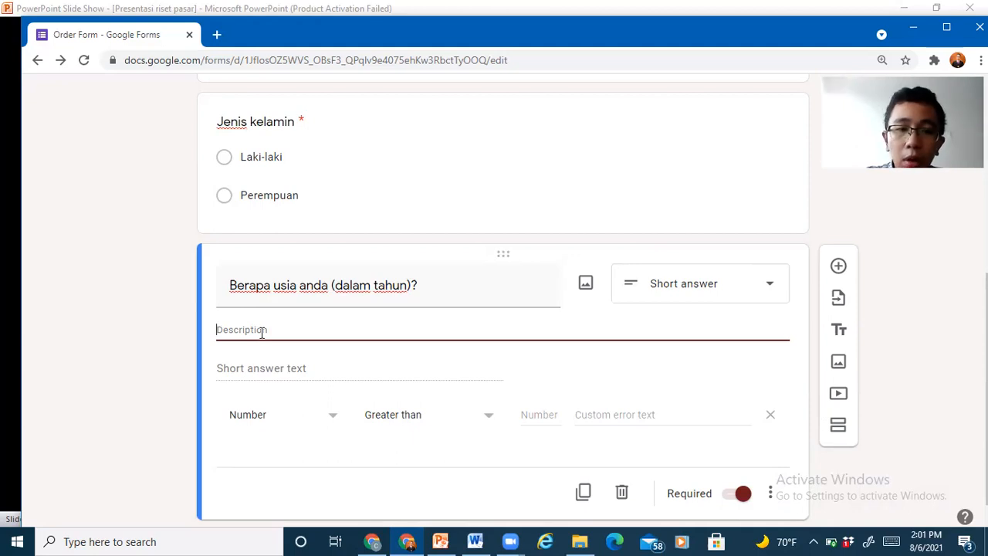
text(Mohon hanya menulis angka)
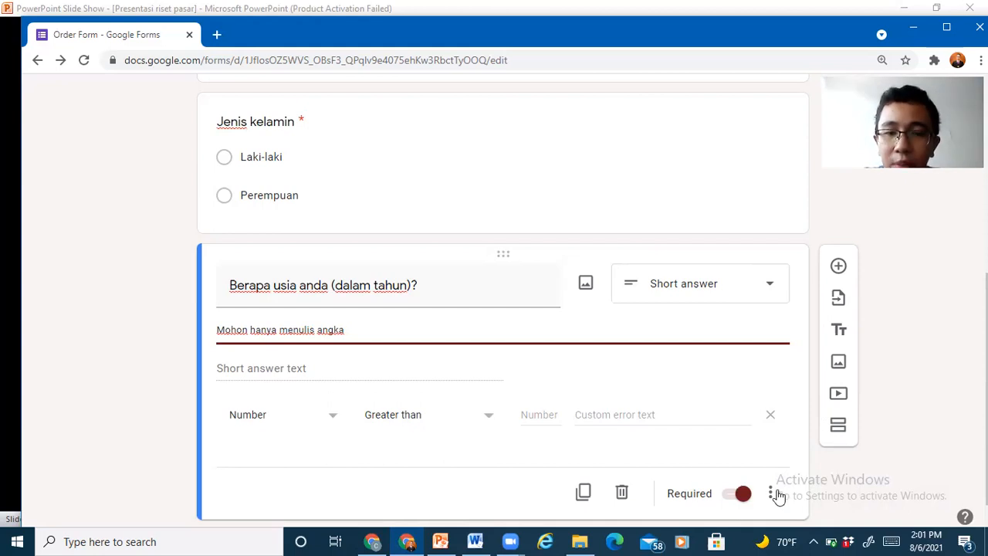
click(328, 414)
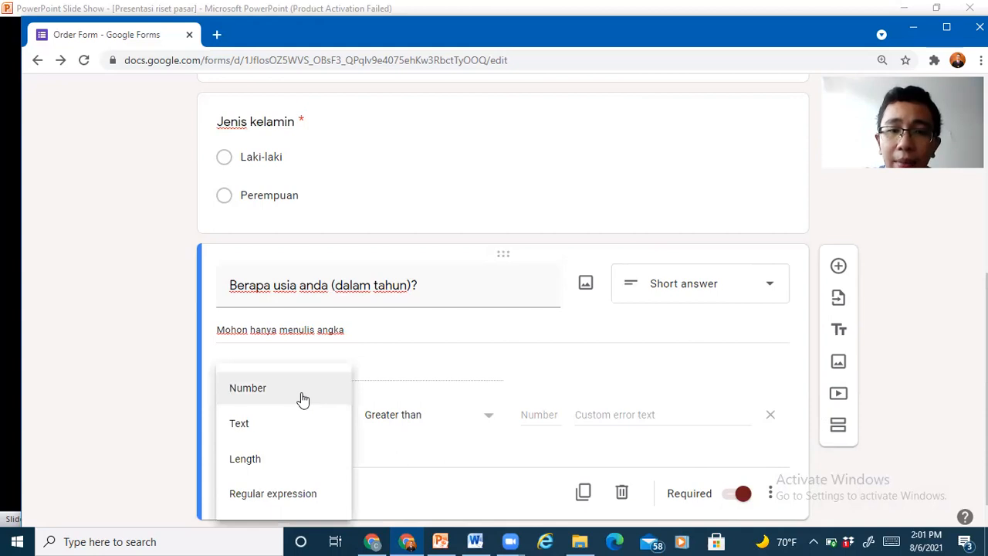
click(303, 397)
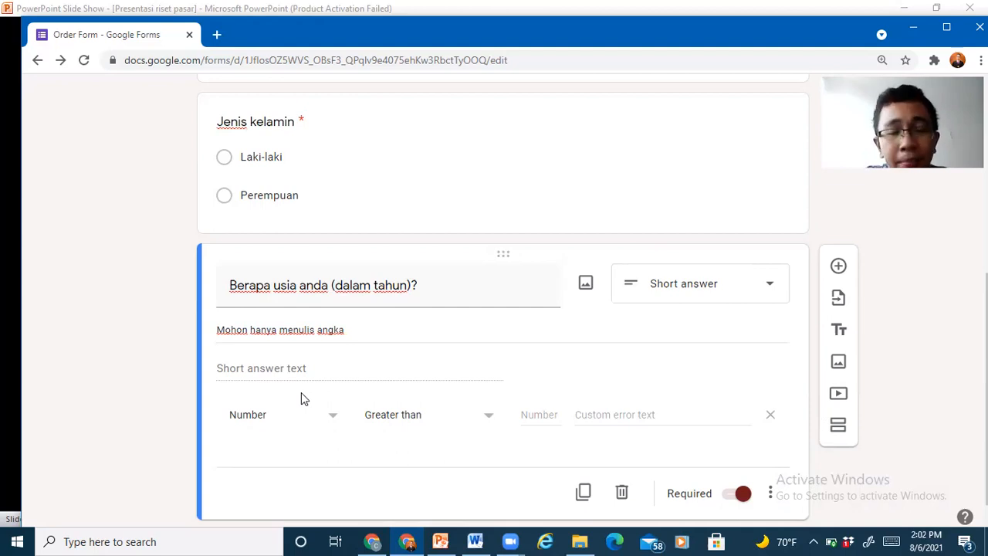
Add a new question titled "Di mana anda tinggal (Kelurahan, kecamatan, Kota/kabupaten)" below the age question.
scroll(859, 378, down, 1)
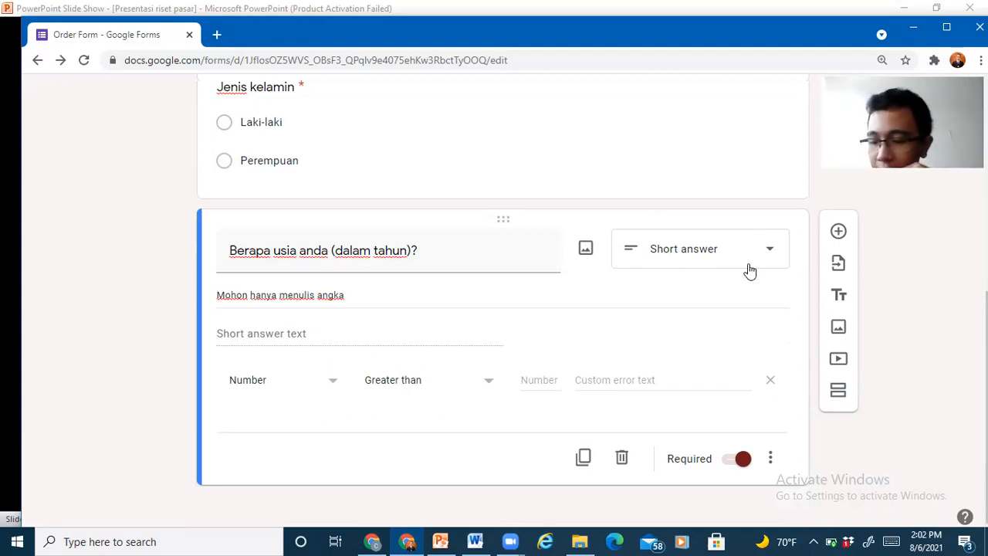
click(839, 233)
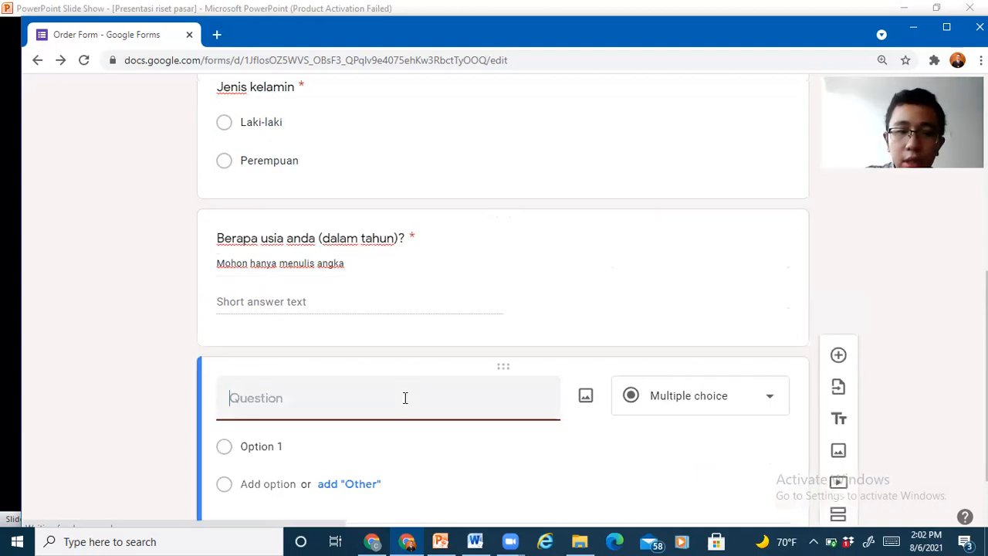
text(Di mana)
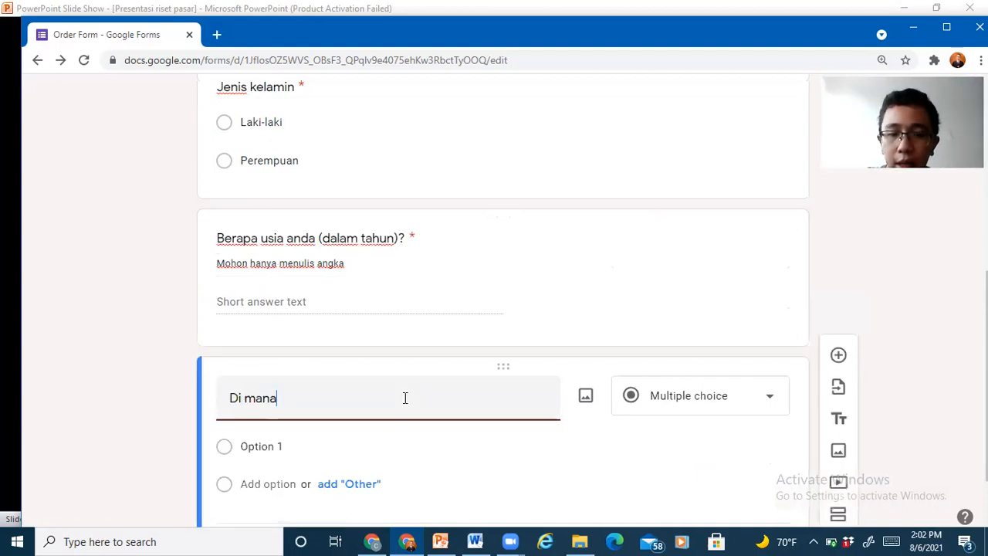
text( anda tinggal)
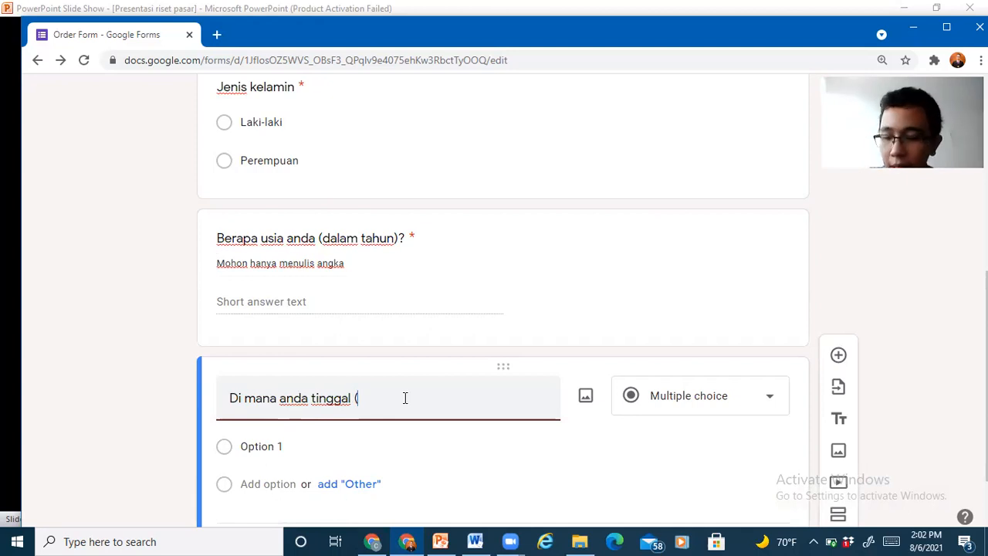
text((Kelurahan, kecamatan)
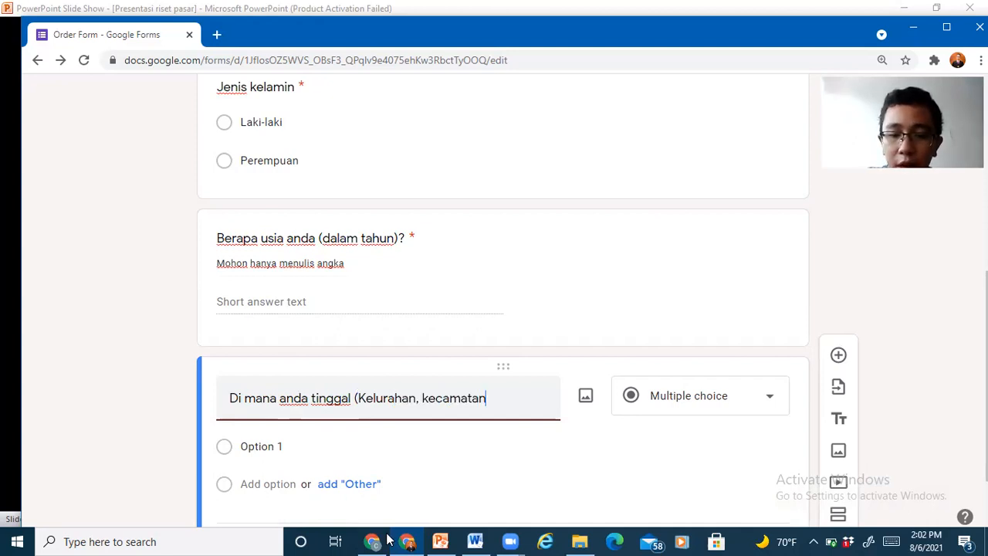
text(, Kota)
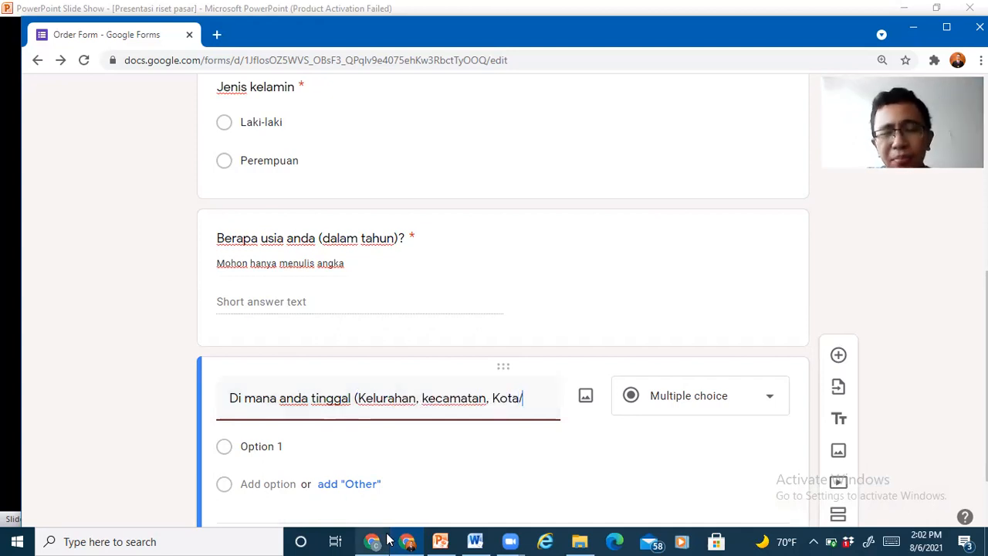
text(/kabupaten))
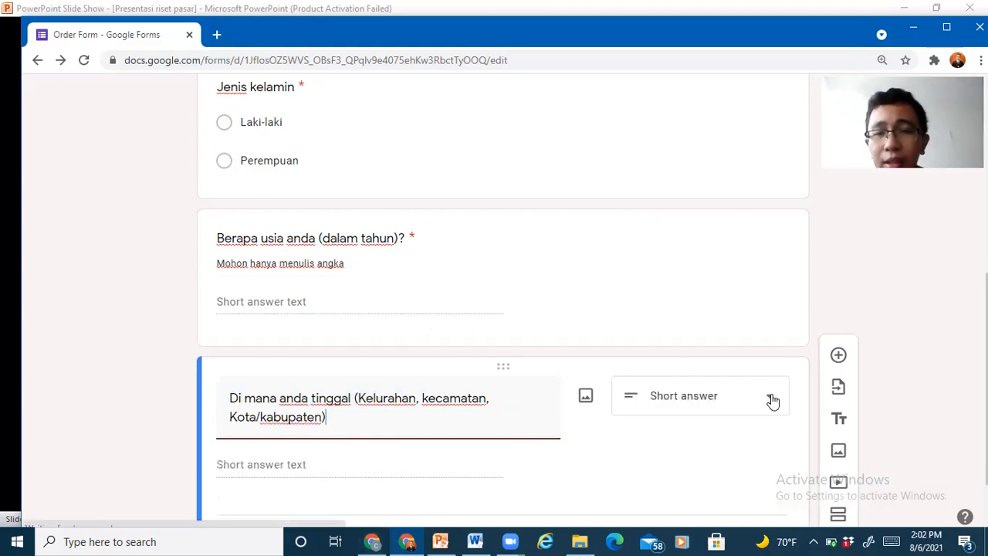
Set the answer type of the "Di mana anda tinggal" question to Short answer and make it required.
click(772, 401)
click(773, 400)
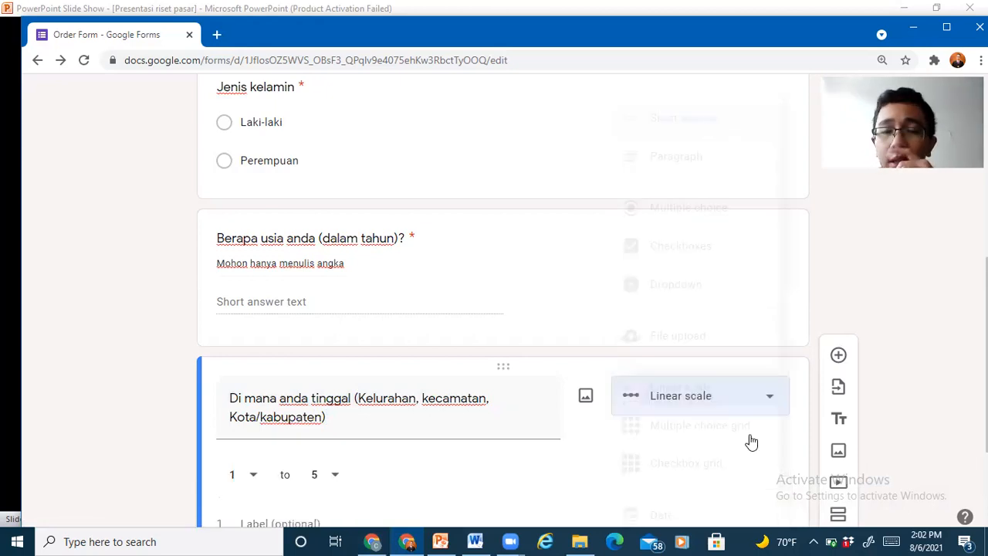
click(774, 400)
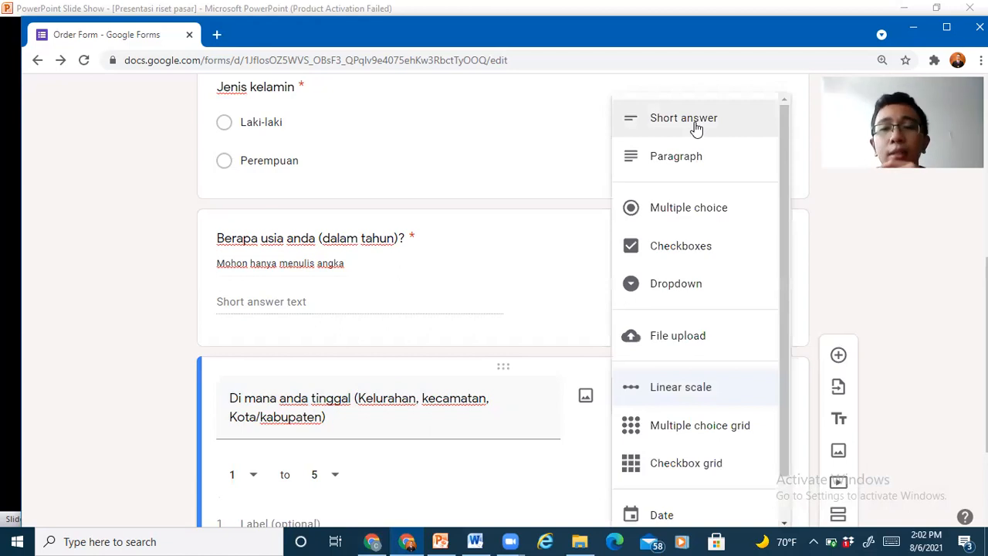
click(695, 128)
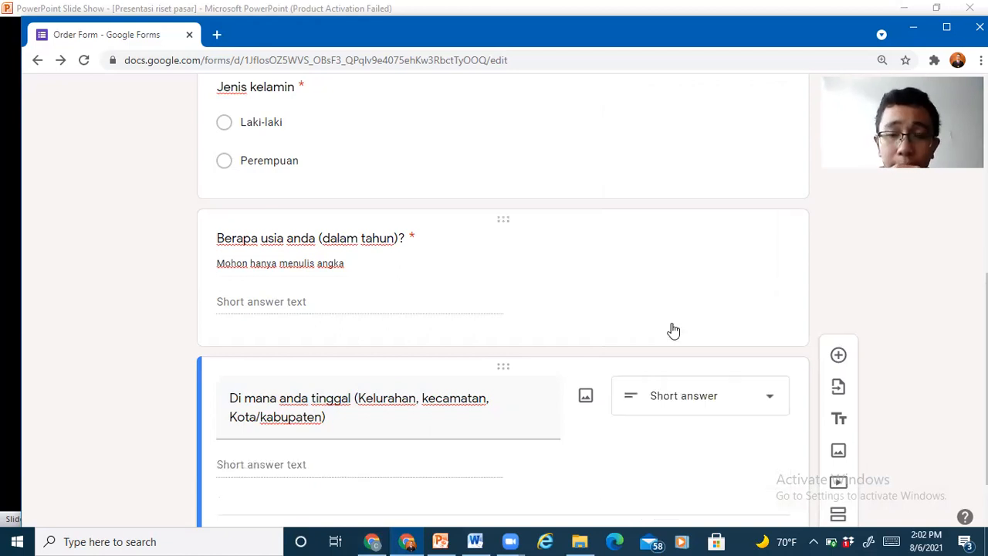
scroll(673, 330, down, 1)
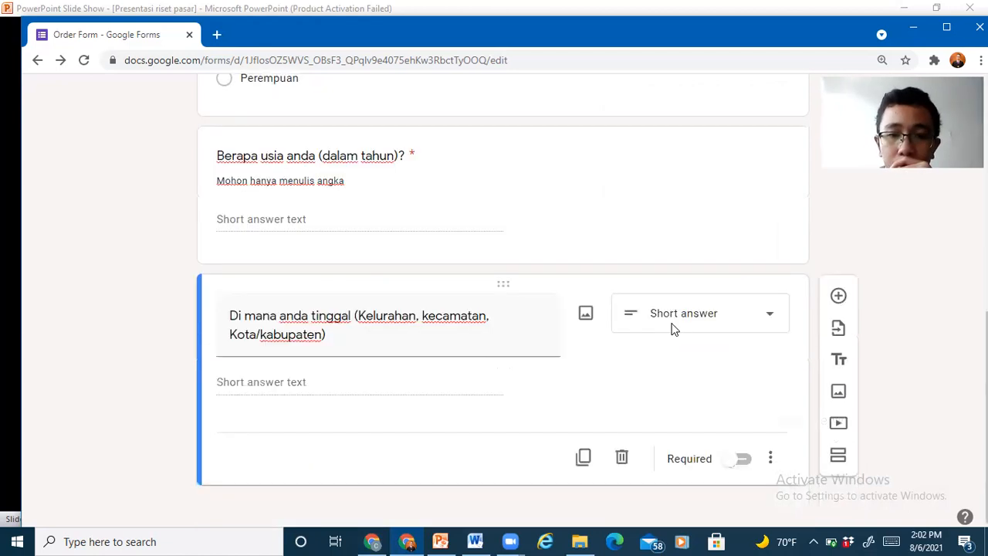
click(747, 460)
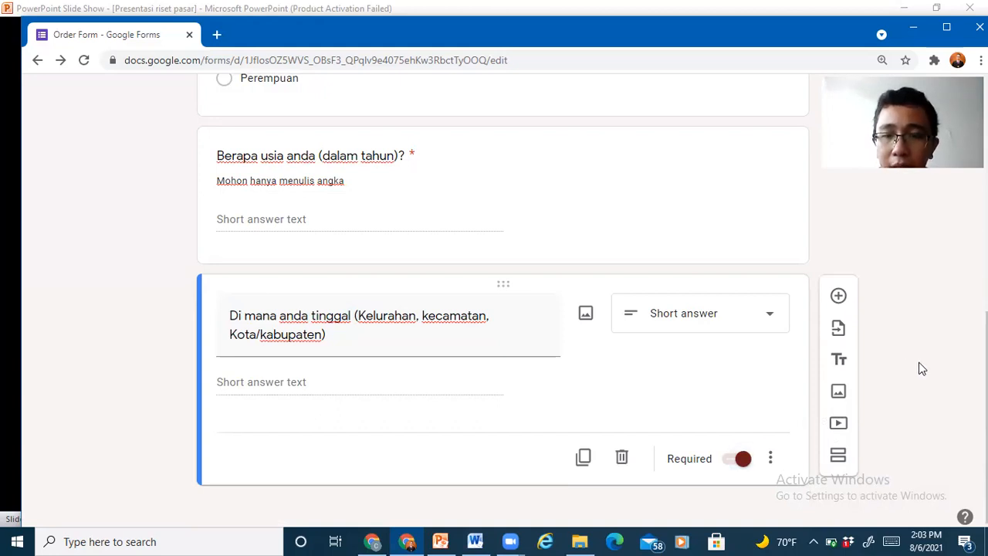
Add a new blank question below the "Di mana anda tinggal" question.
click(838, 298)
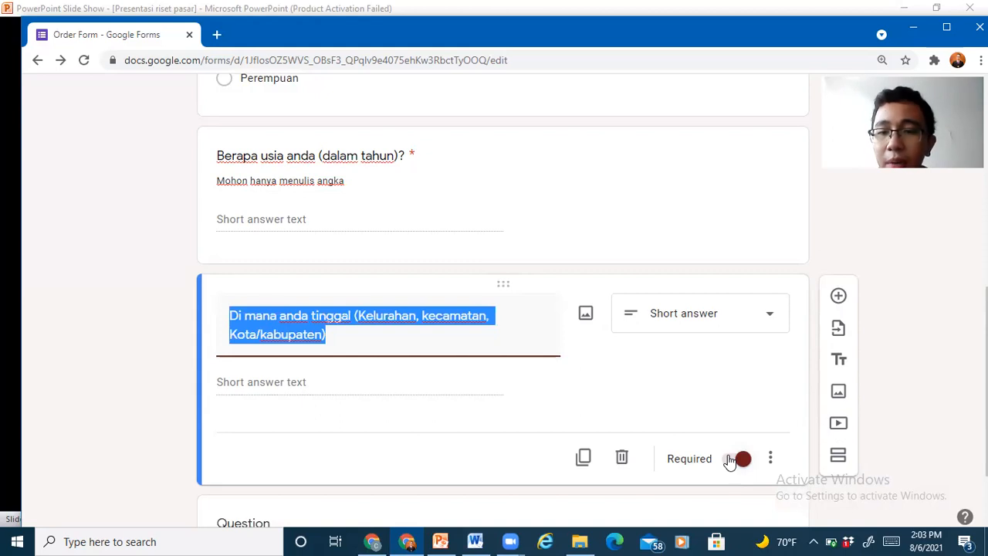
Turn off the required setting of the "Di mana anda tinggal" question, view it as optional, and make it required again.
click(732, 460)
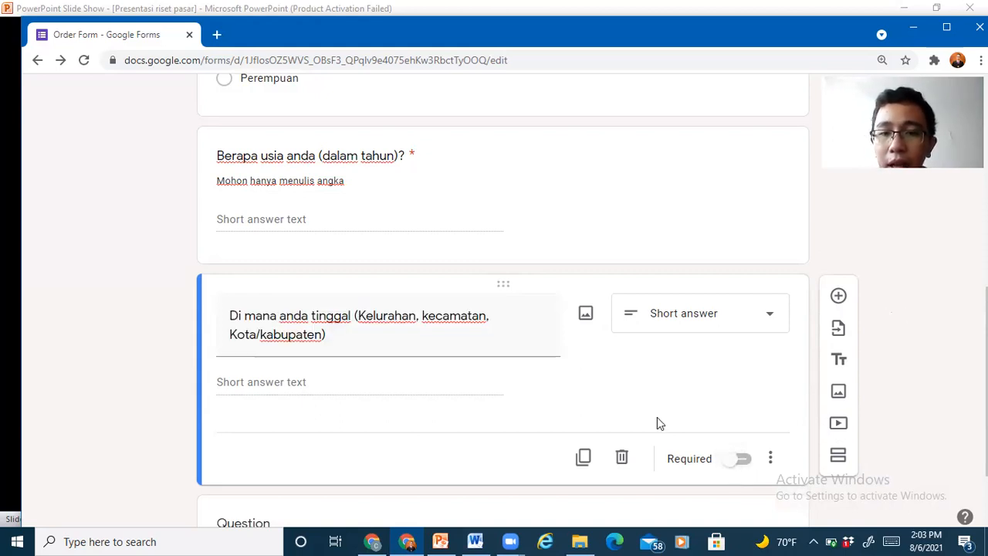
scroll(656, 423, down, 2)
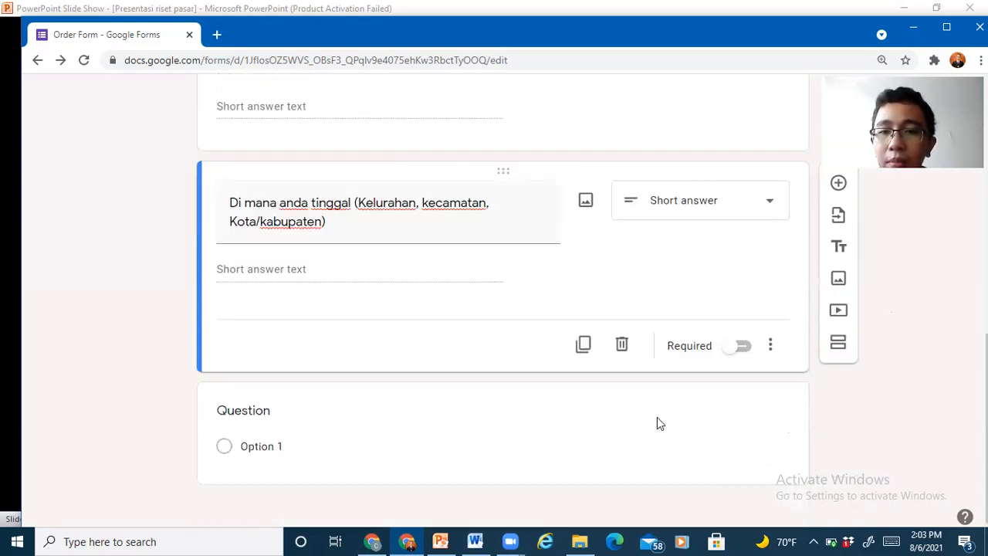
click(417, 429)
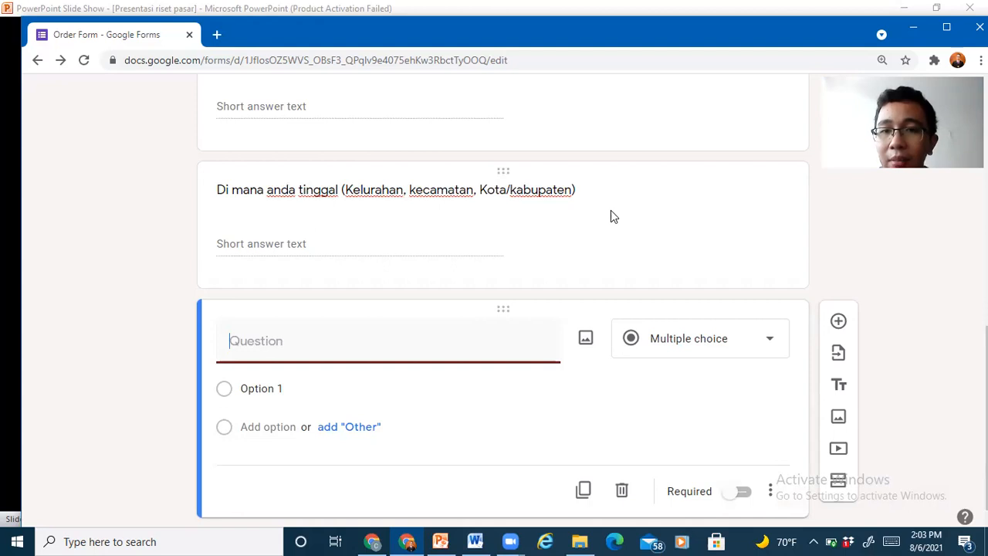
click(610, 210)
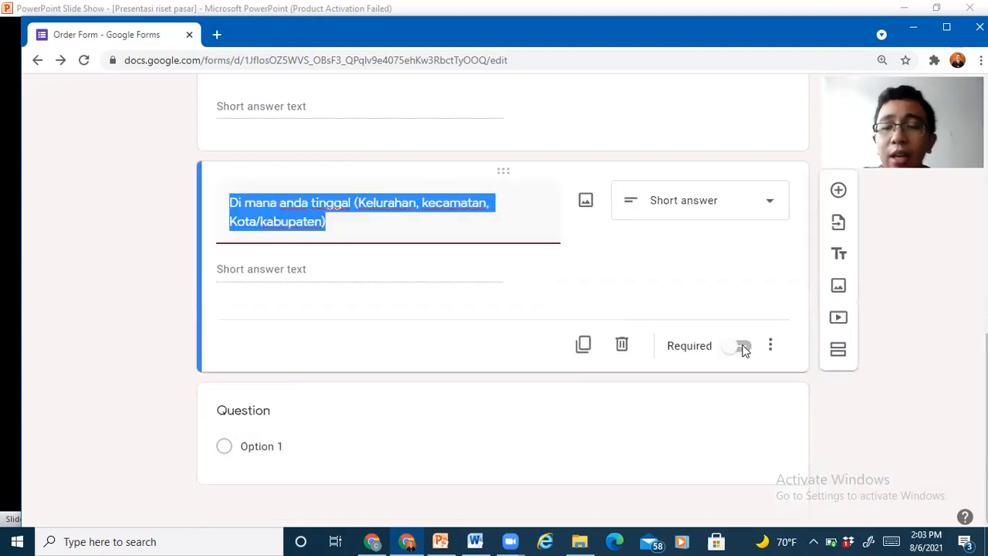
click(743, 349)
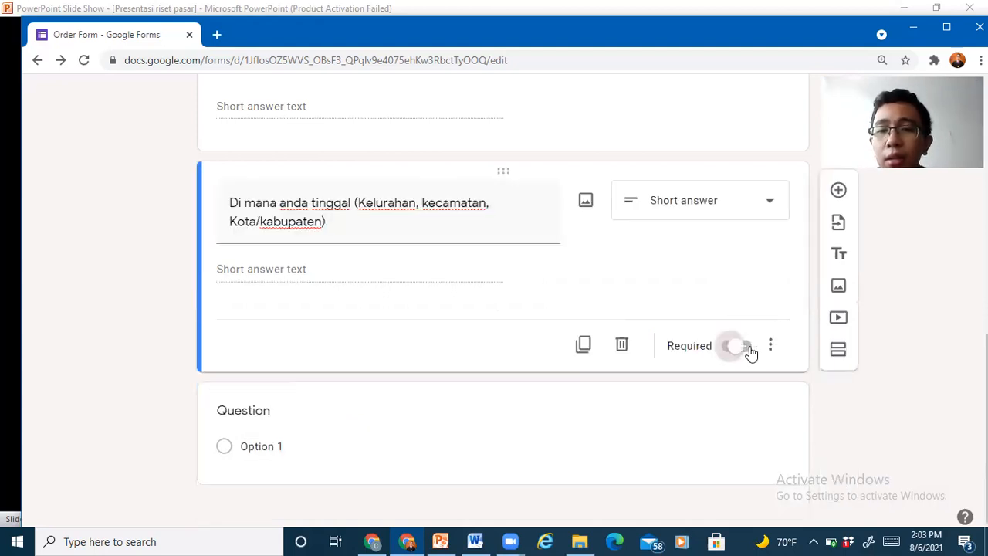
click(748, 352)
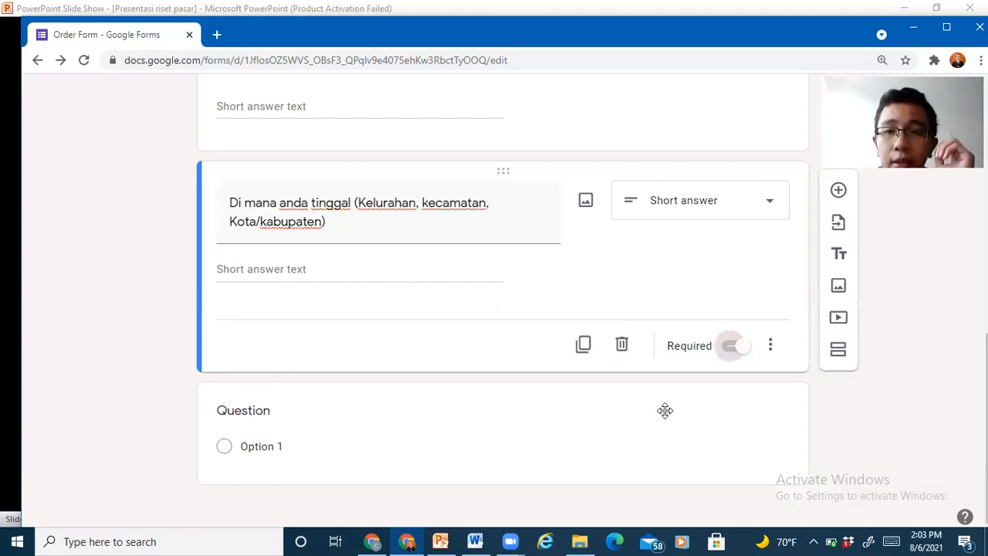
Title the blank question at the end of the form "Berapa rata-rata pendapatan per bulan Bapak/Ibu/Sdr (dalam Rupiah)".
click(381, 445)
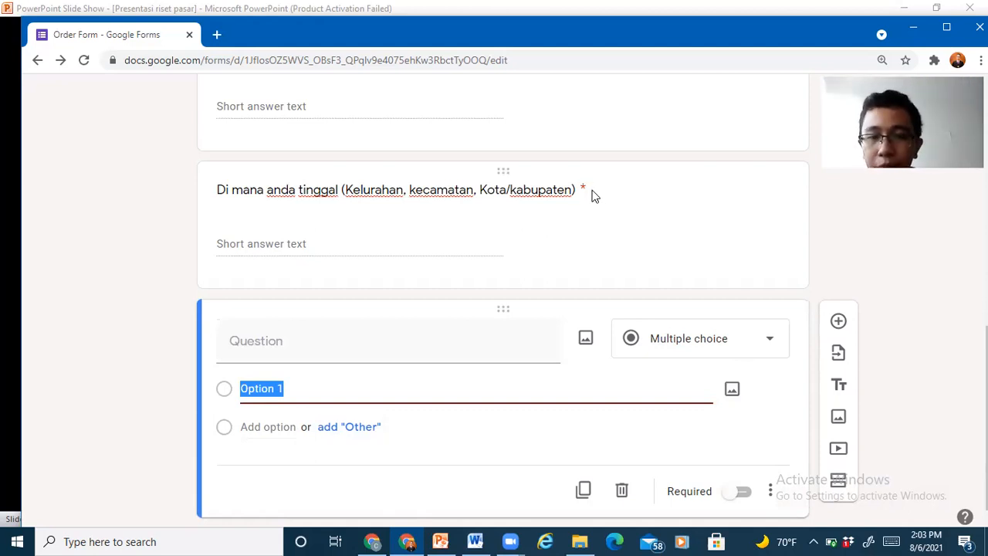
click(403, 349)
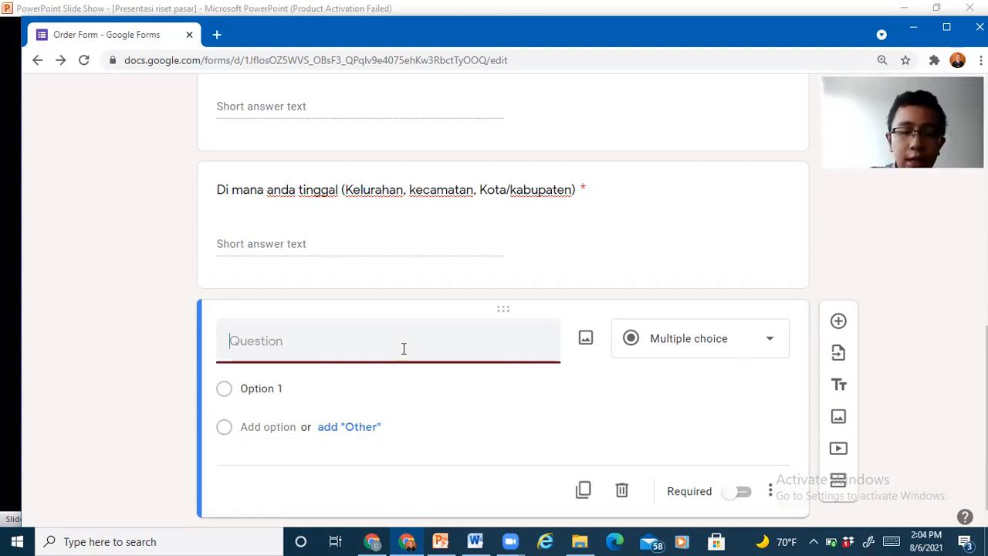
text(Berapa rata-rata pendapatan pe)
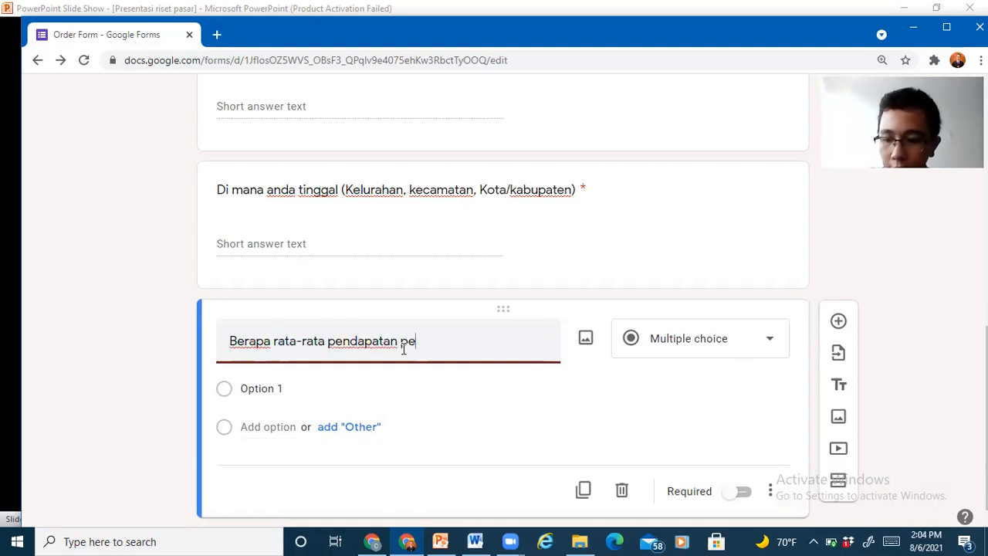
text(r bulan )
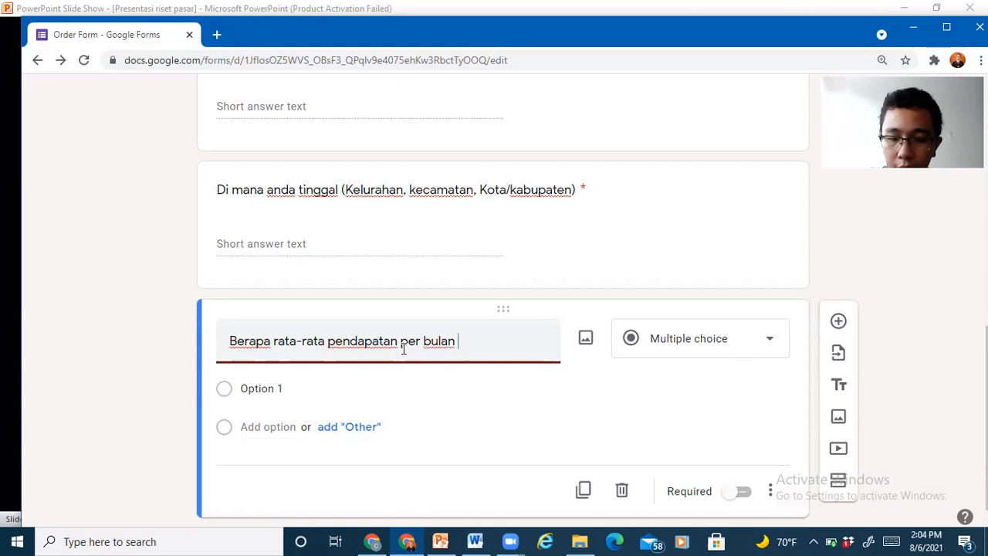
text(Bapak/Ibu?)
text(S)
key(BackSpace)
key(BackSpace)
text(/Sdr)
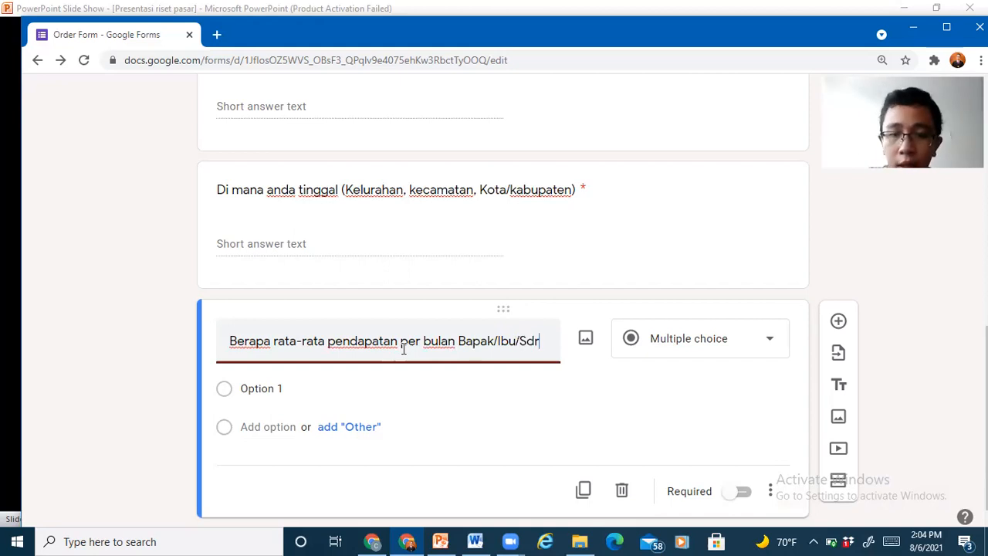
text( ()
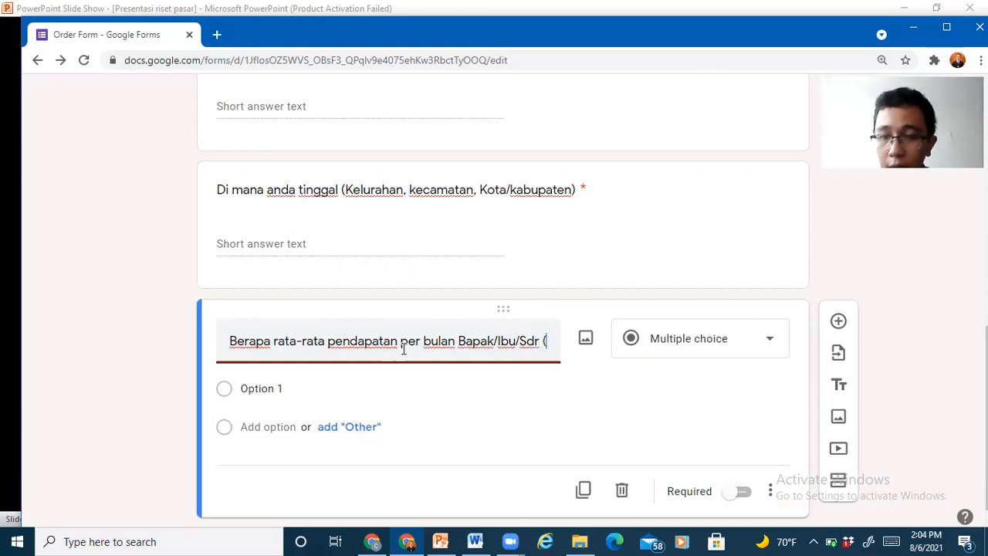
text(dalam Ru)
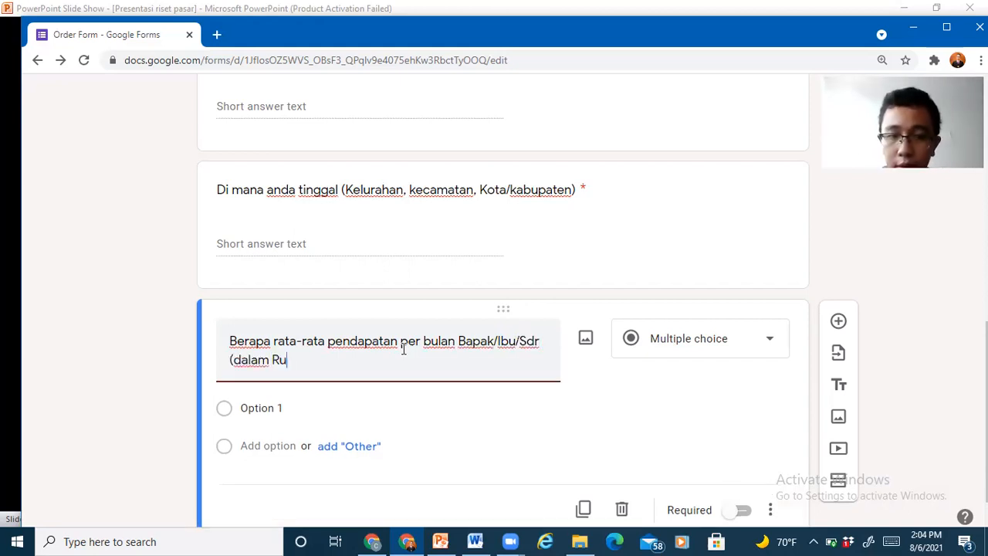
text(piah)
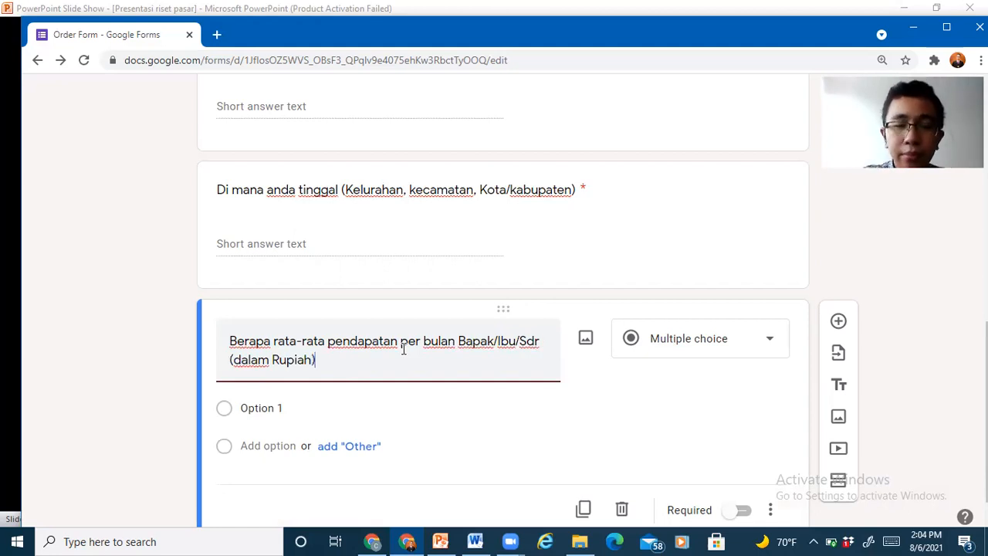
End the income question's title with a question mark, set its answer type to Short answer, and make it required.
text(?)
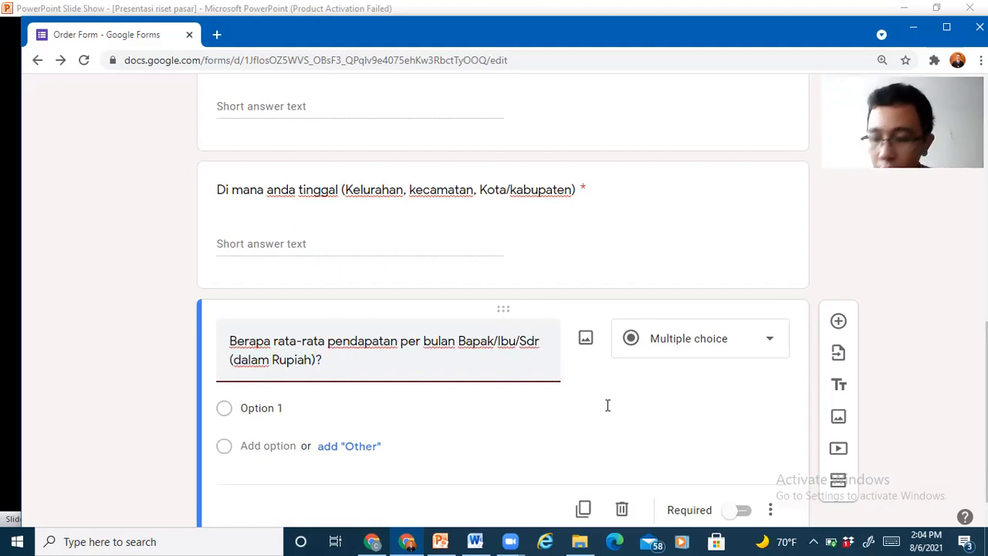
scroll(763, 280, down, 1)
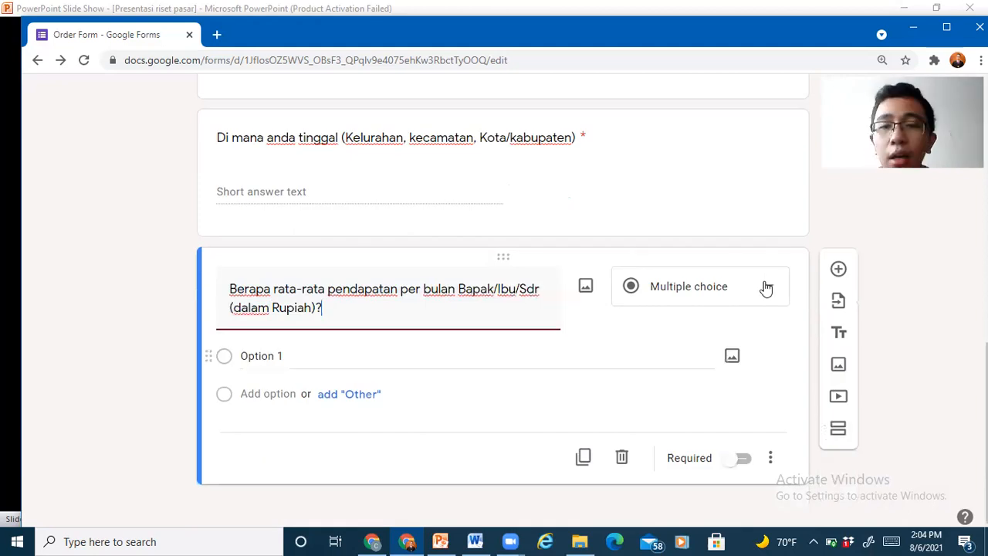
click(766, 287)
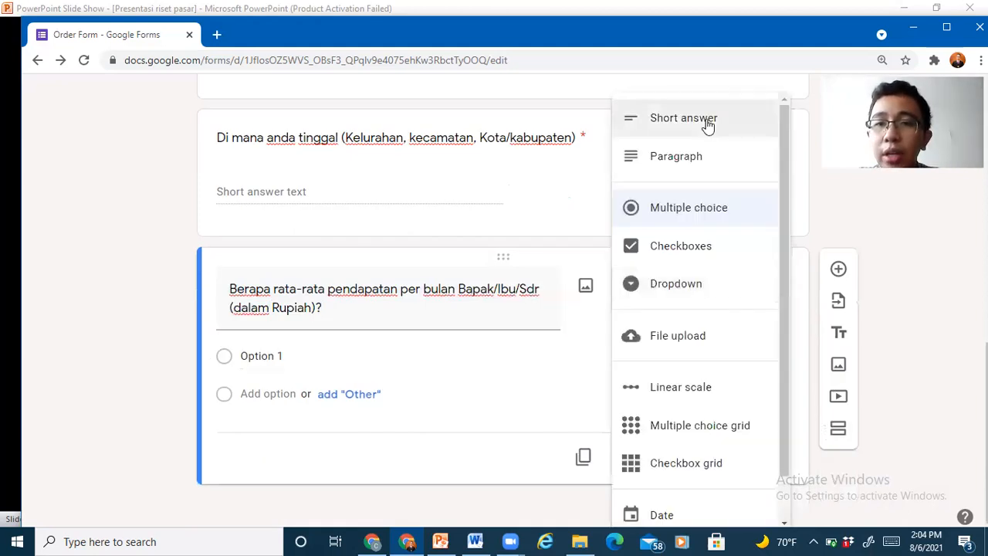
click(708, 126)
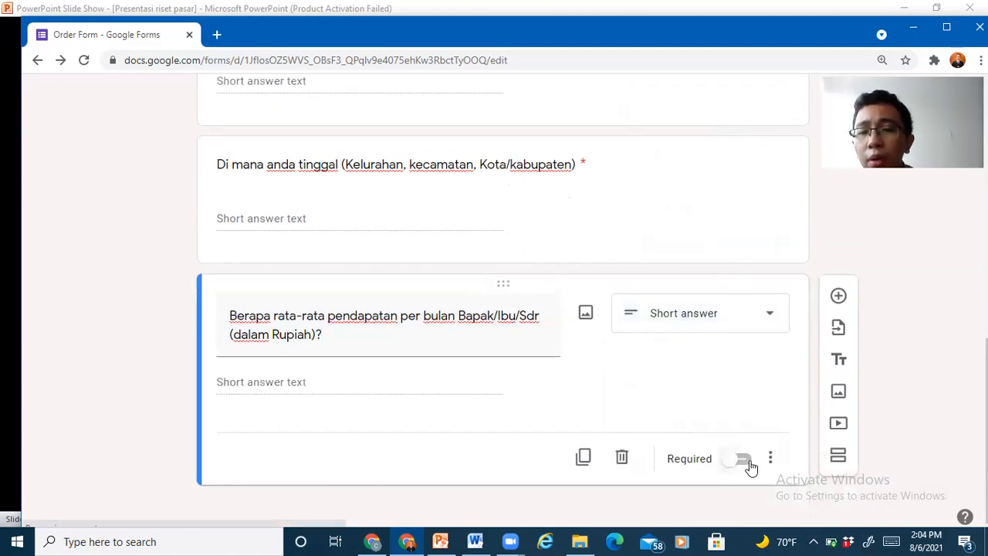
click(751, 466)
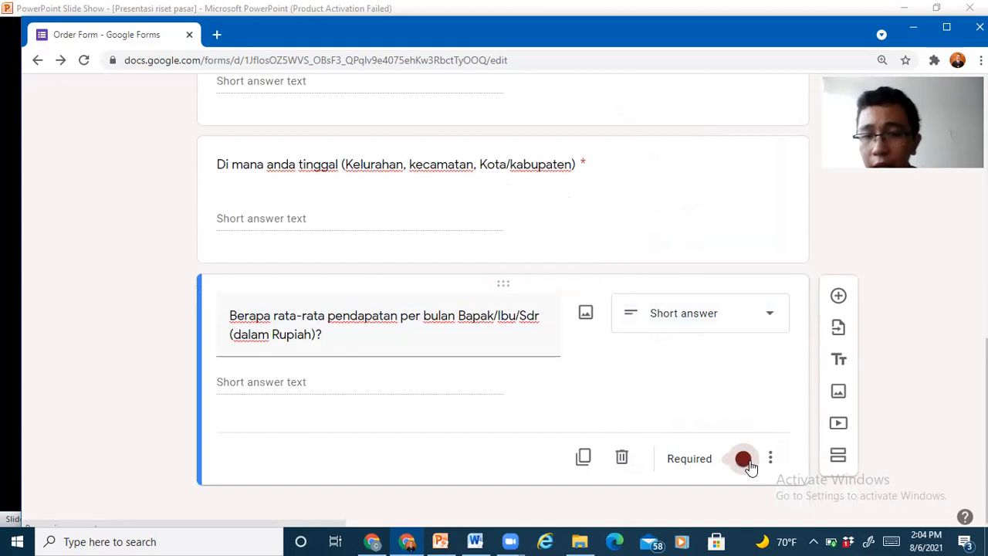
Enable response validation on the income question with the Number type.
click(772, 459)
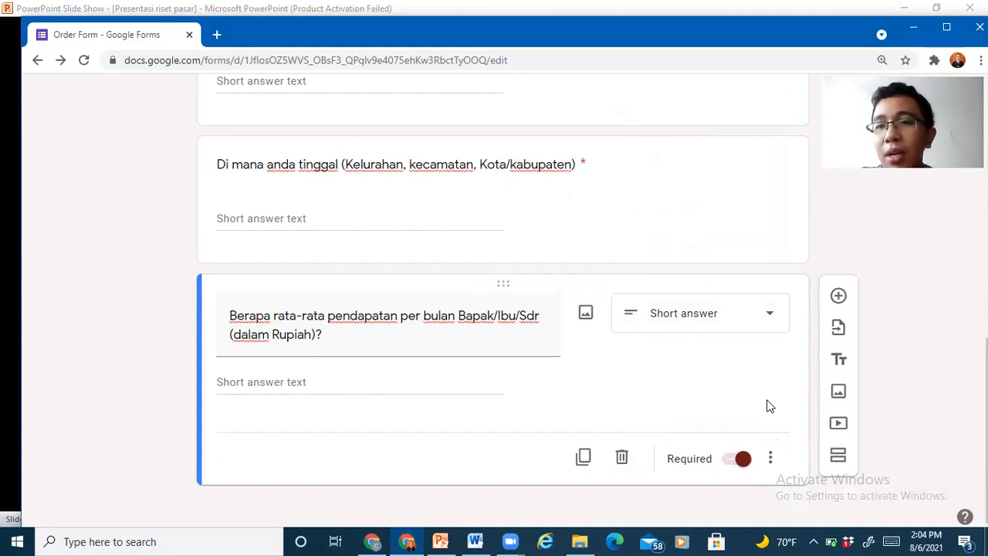
click(770, 458)
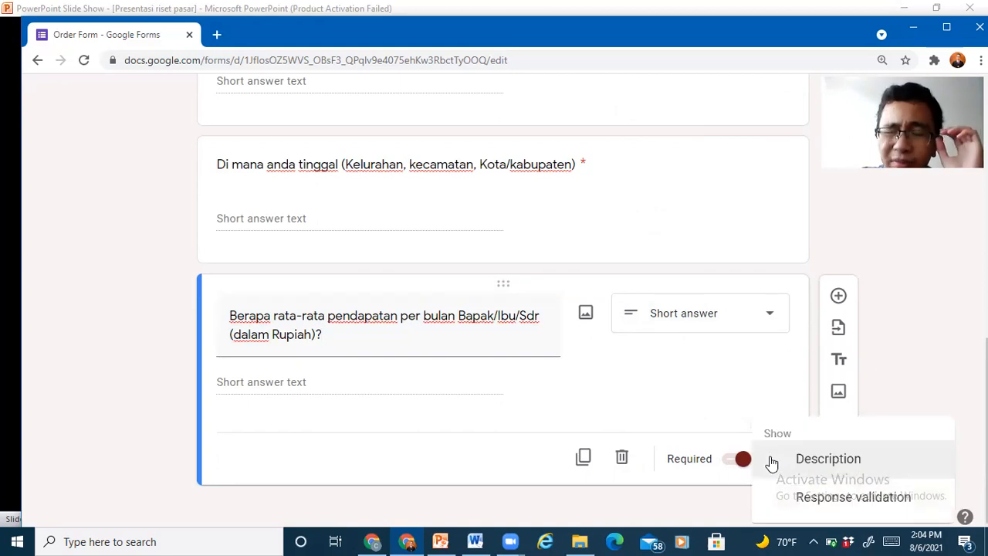
click(818, 502)
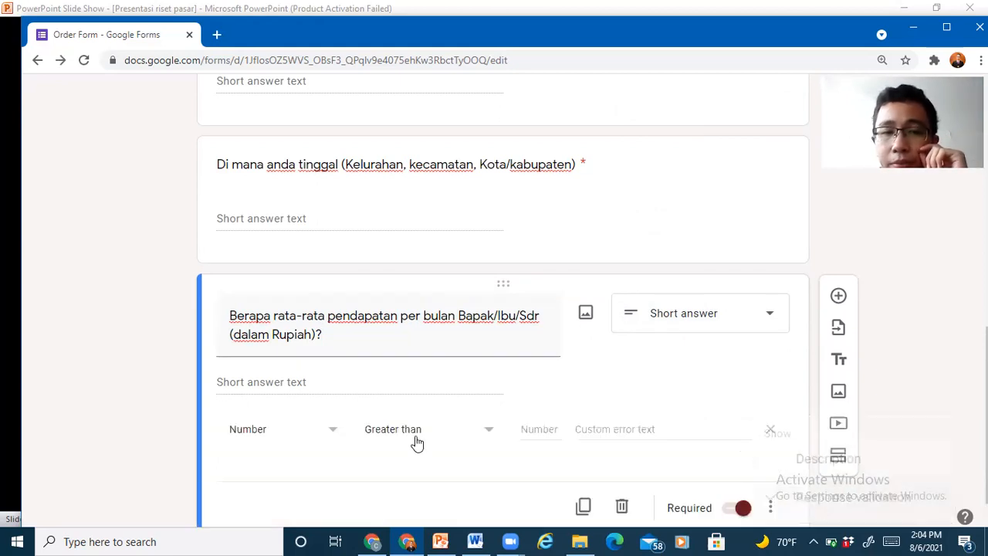
click(332, 432)
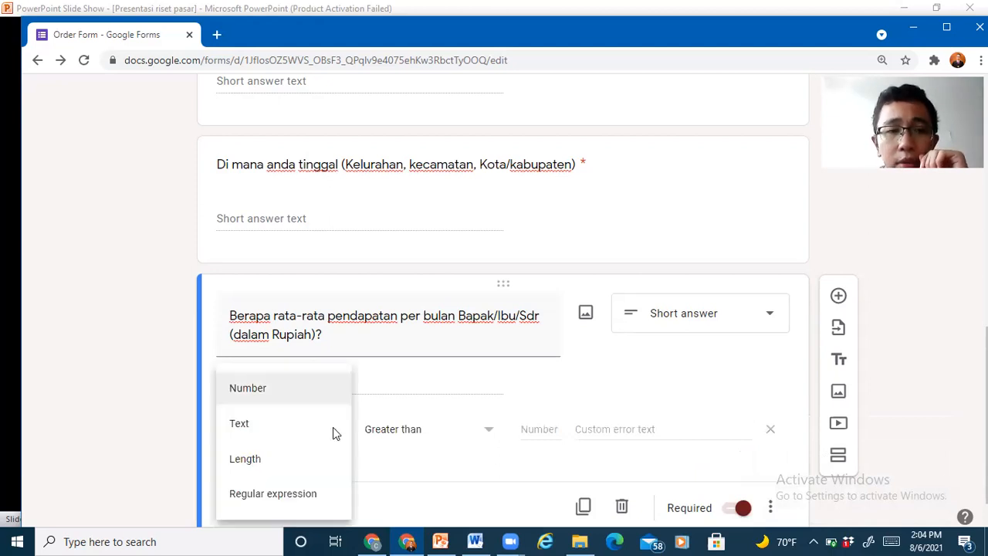
click(298, 394)
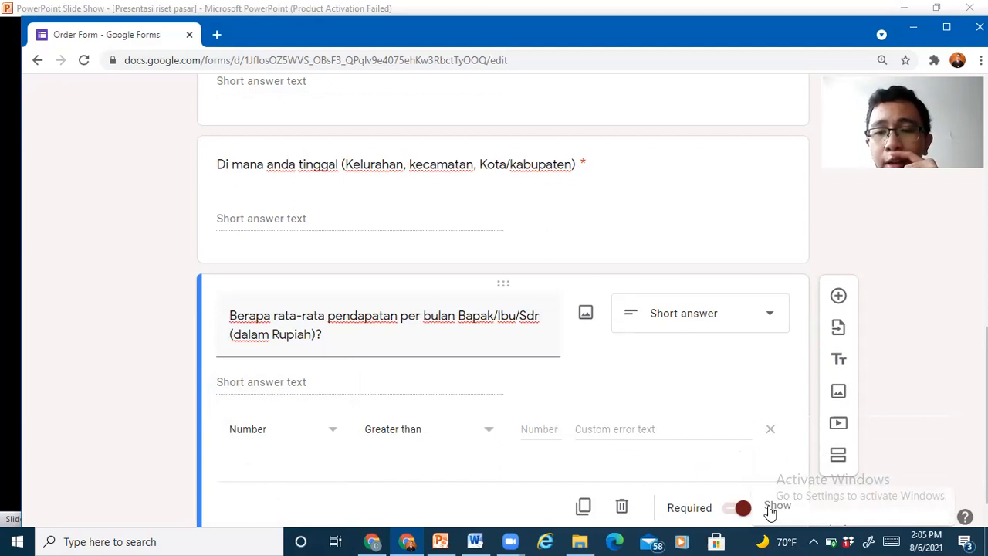
Show the income question's description and begin it with "Mohon hanya menuliskan angkanya,".
click(769, 508)
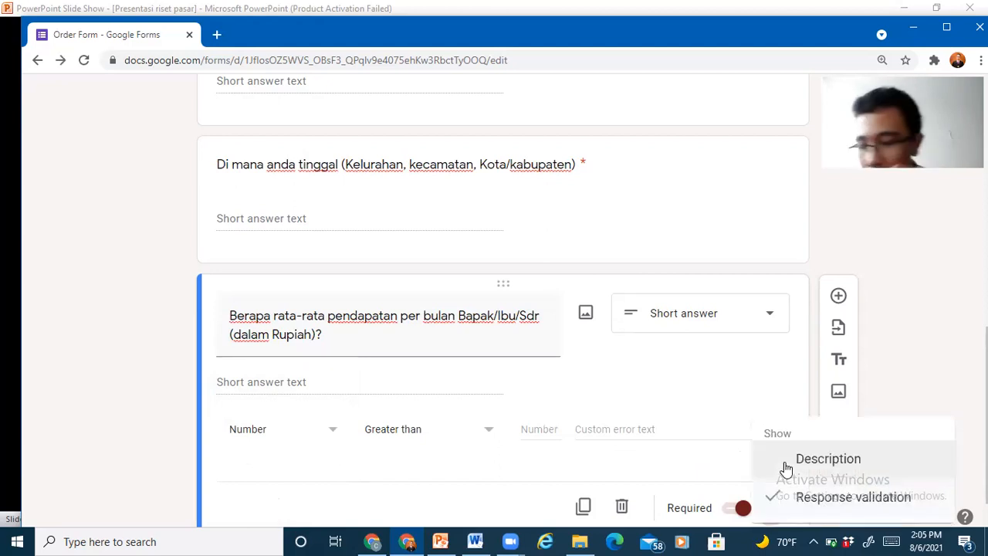
click(786, 469)
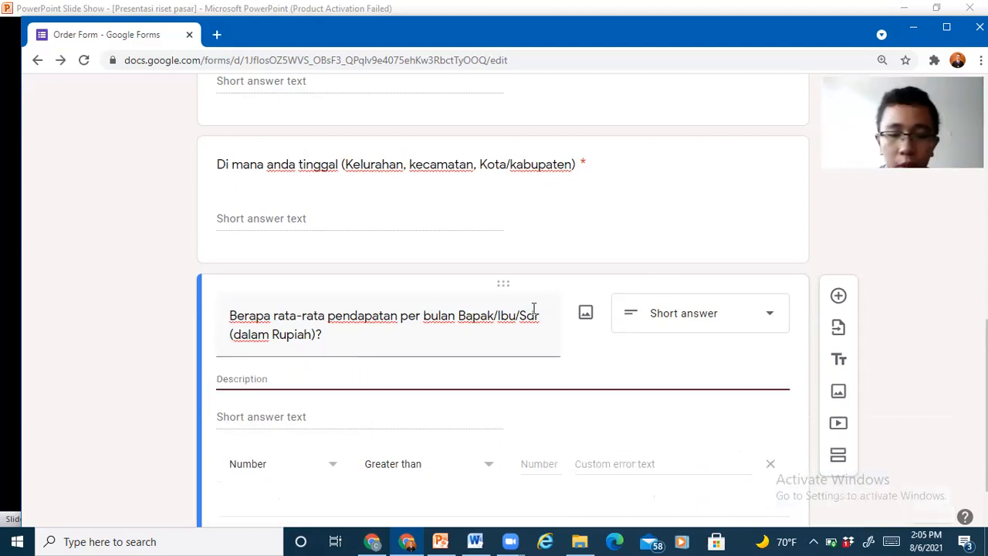
text(Moho)
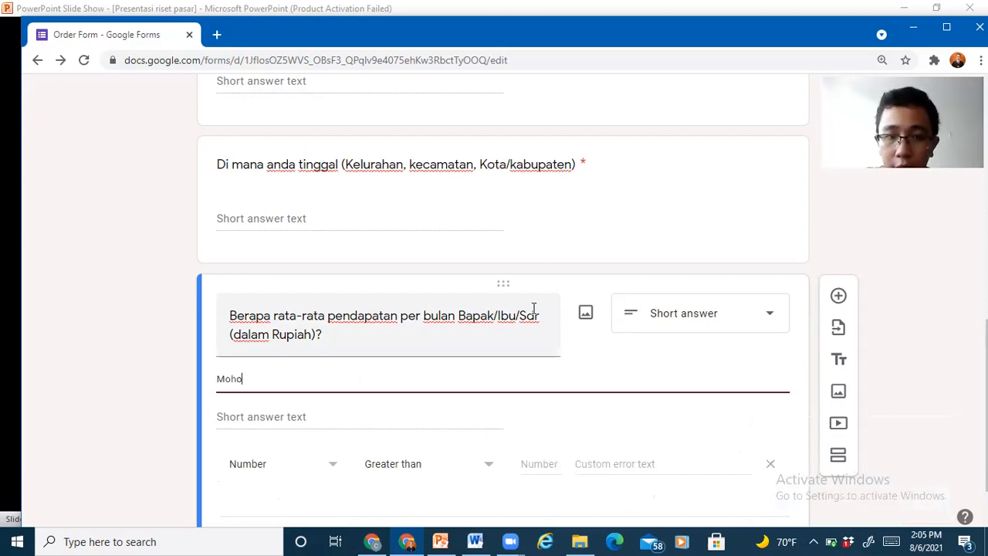
text(n hanya menu)
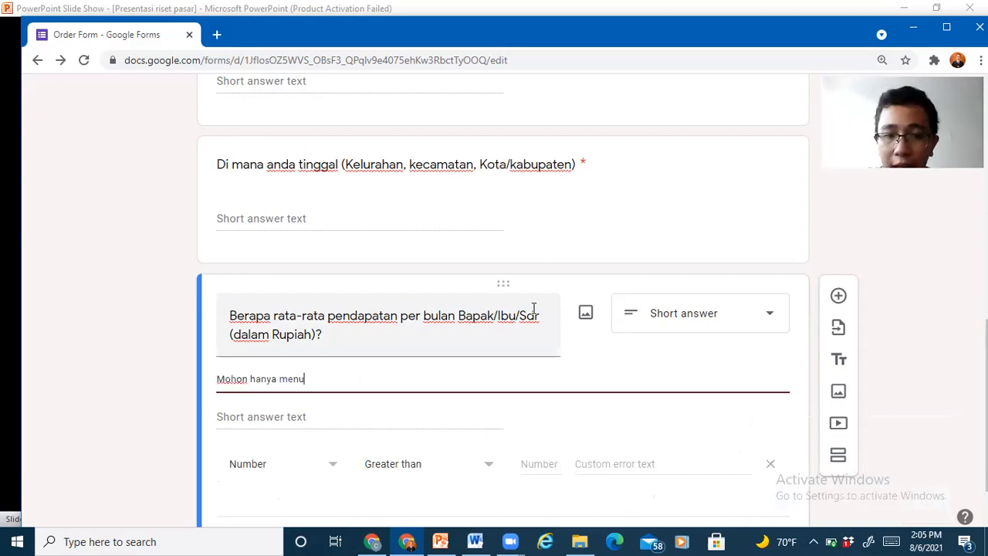
text(liskan angkanya,)
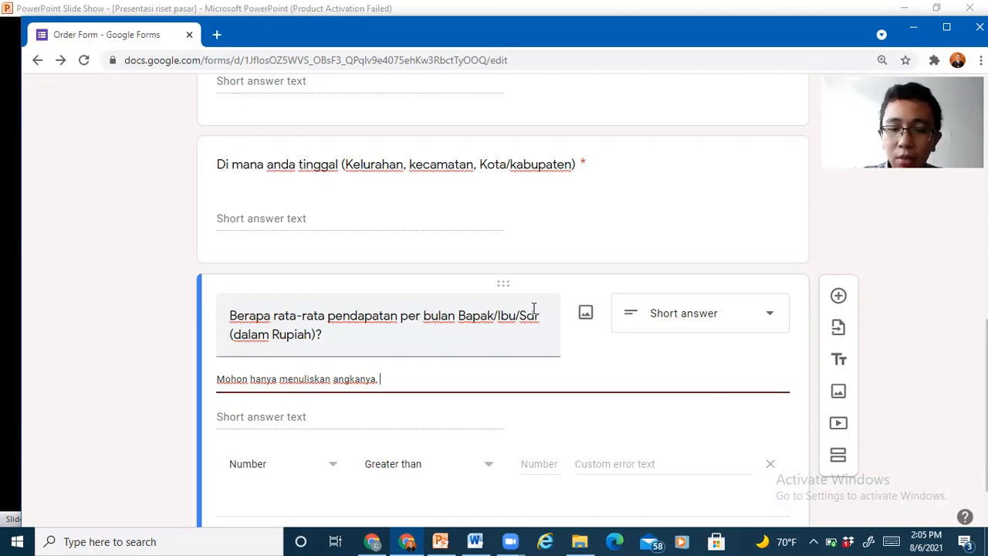
Try the example amounts Rp5.000.000 and 5000000 at the end of the income question's description.
text(Rp5.00)
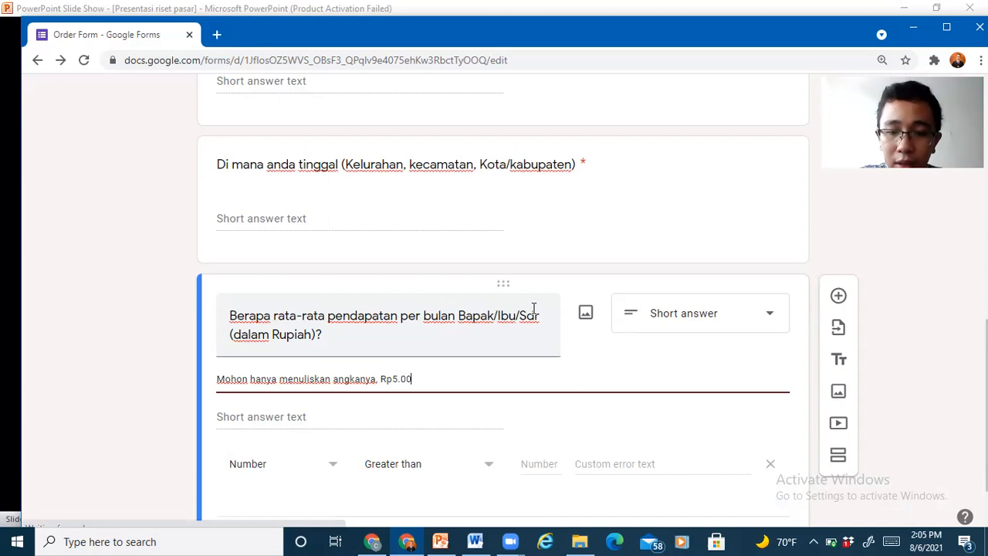
text(0 .000)
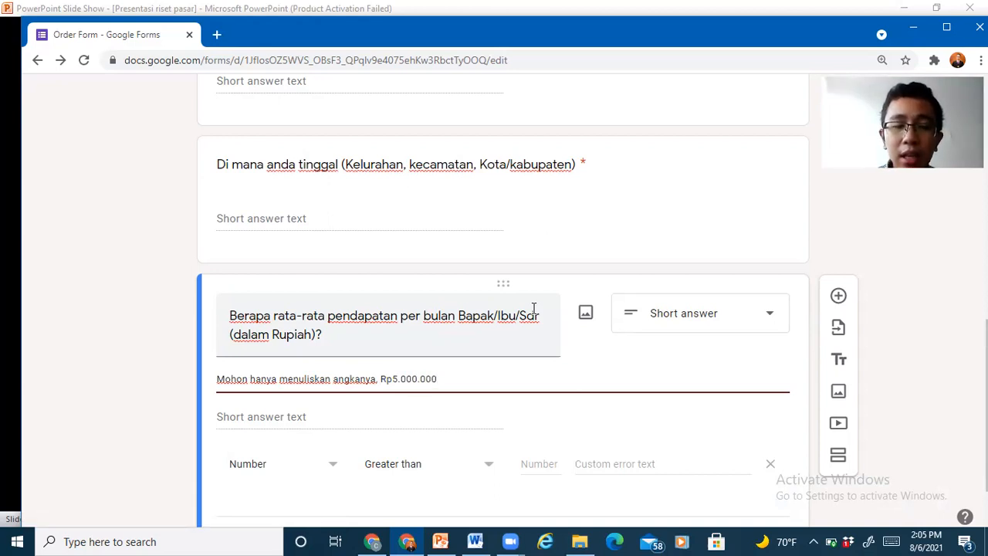
key(ctrl+shift+Left)
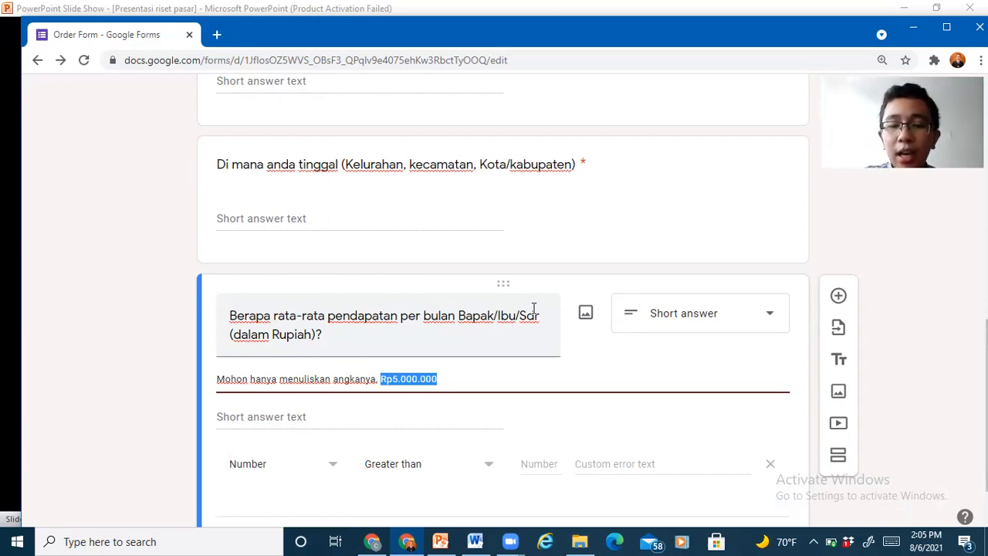
text(5000)
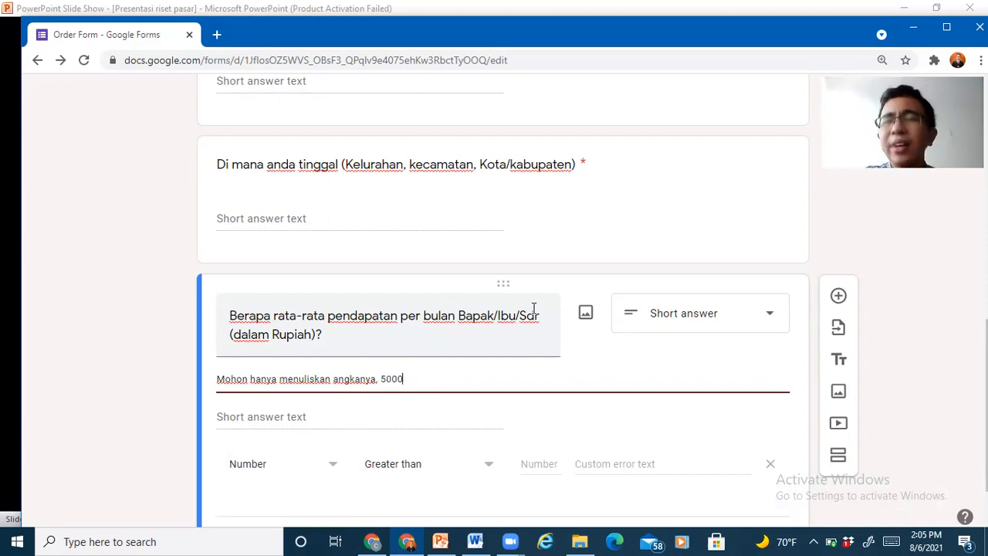
text(000)
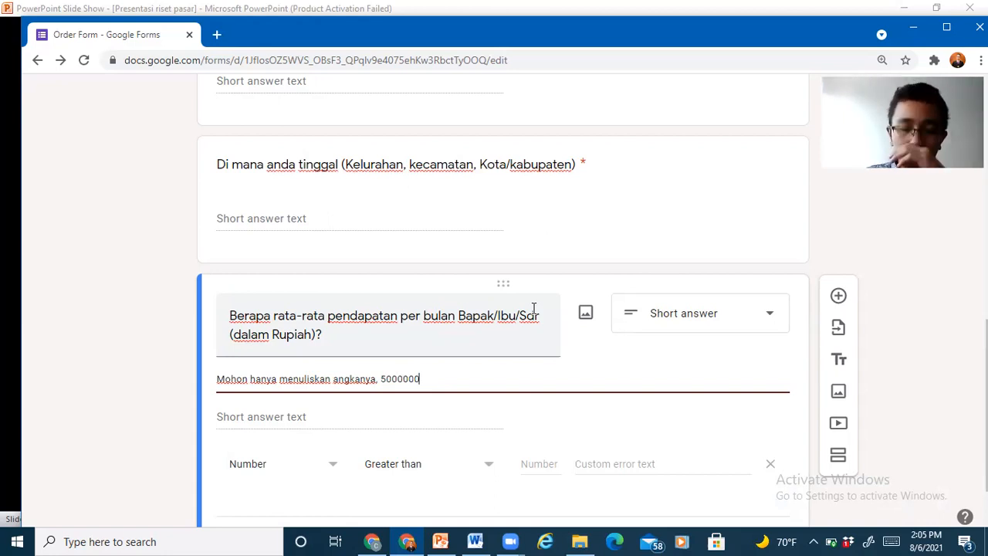
Replace the example amount ending the income question's description with "tanpa menyertakan titik atau koma".
key(ctrl+shift+Left)
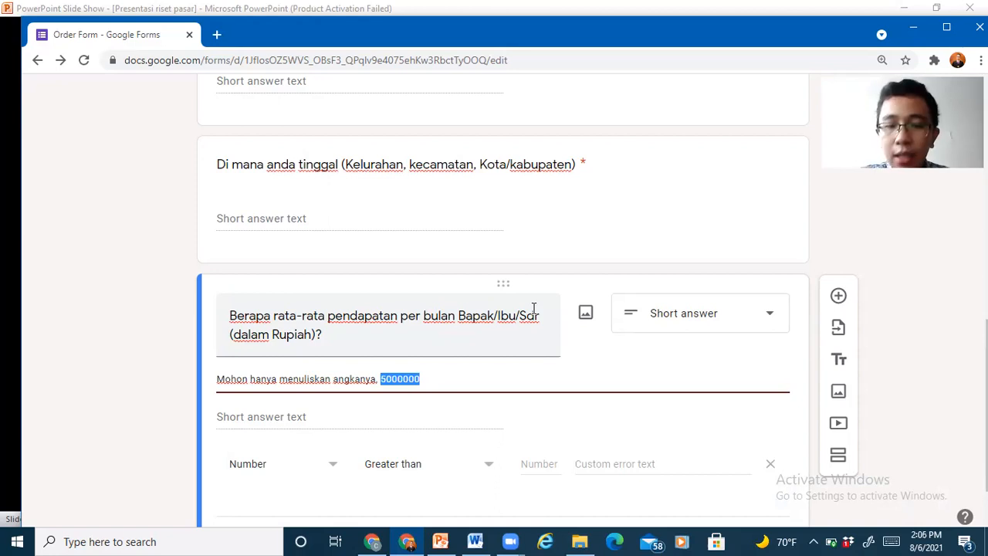
text(tanpa m)
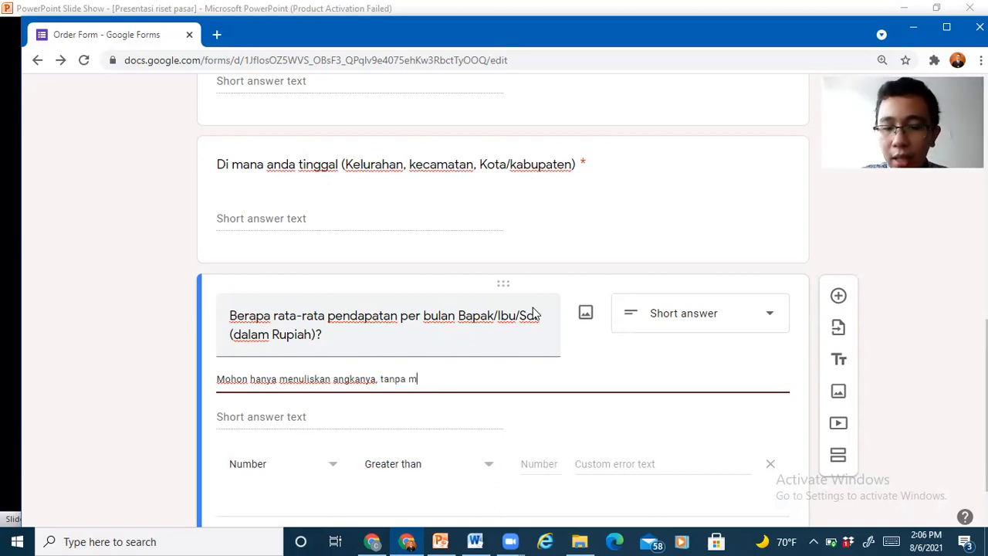
text(enyertakan titik)
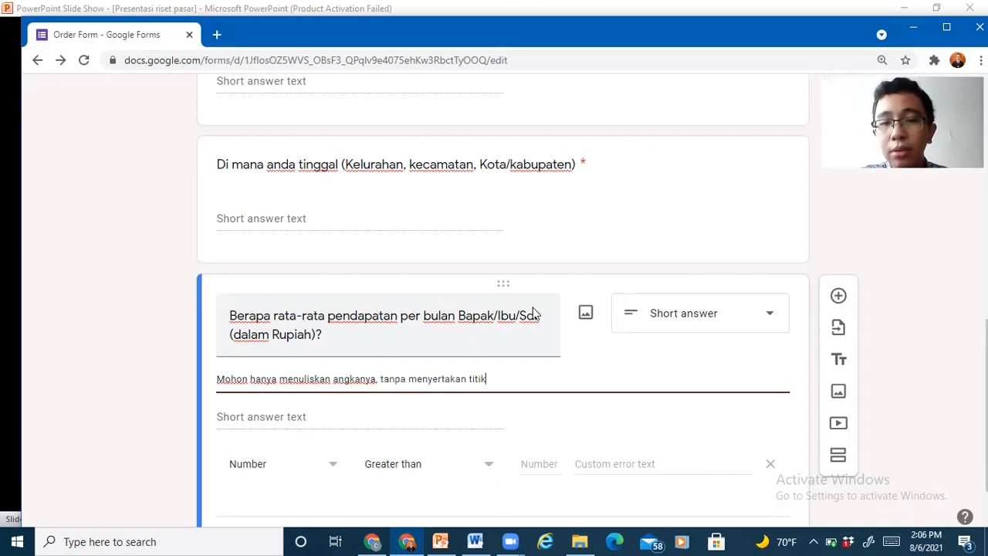
text( atuu koma)
click(670, 441)
scroll(809, 412, down, 2)
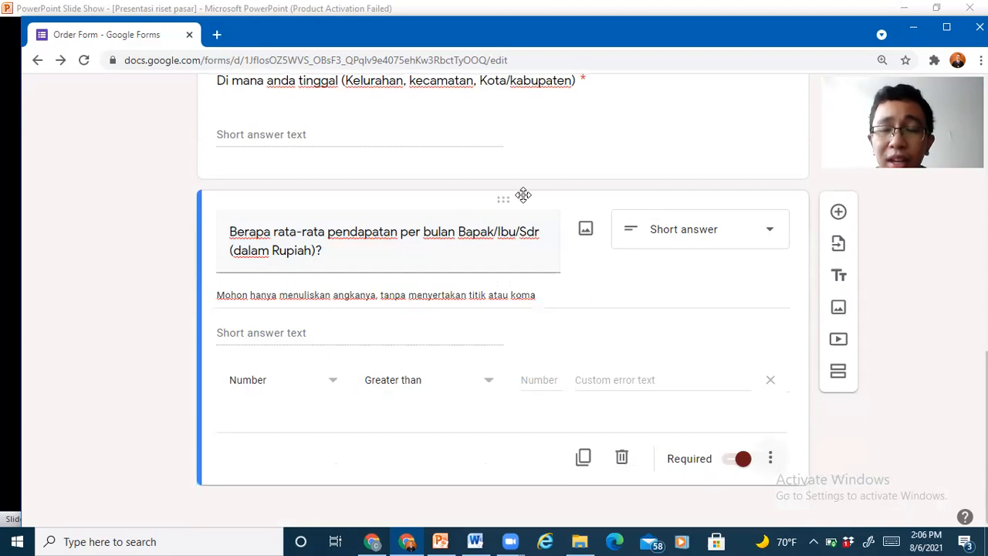
Add a question mark to the end of the "Di mana anda tinggal (Kelurahan, kecamatan, Kota/kabupaten)" title.
scroll(638, 194, up, 1)
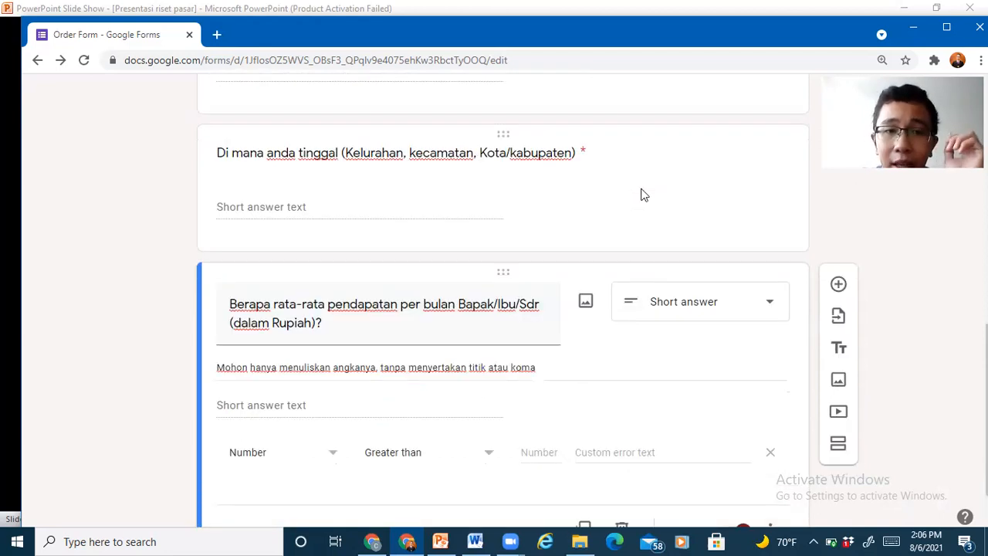
click(640, 194)
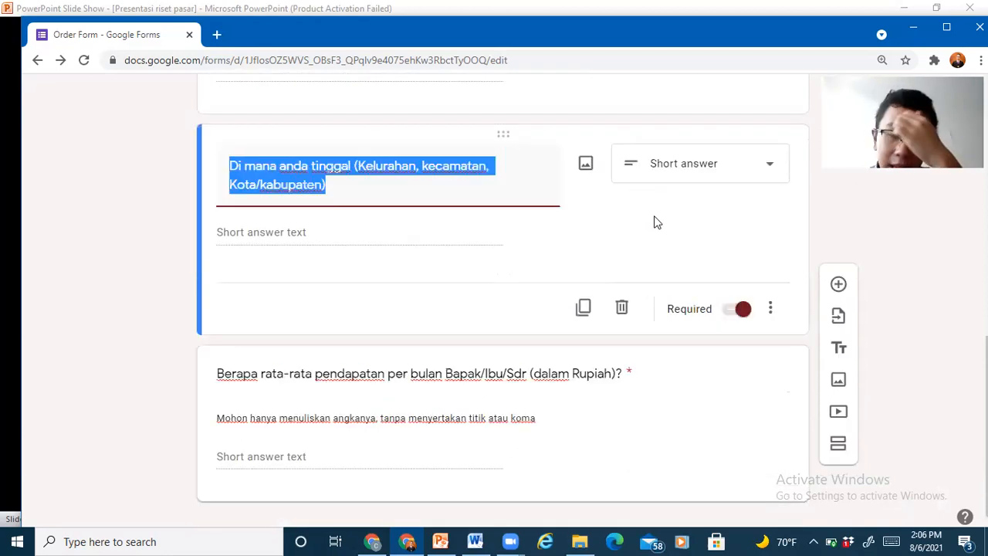
click(432, 184)
text(?)
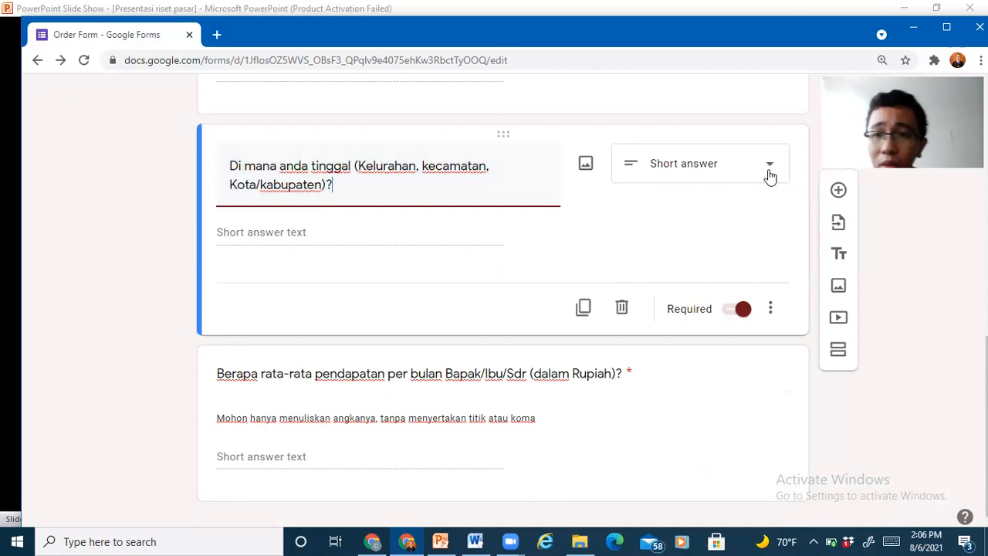
Enable response validation on the "Di mana anda tinggal" question and set its type to Text.
click(768, 309)
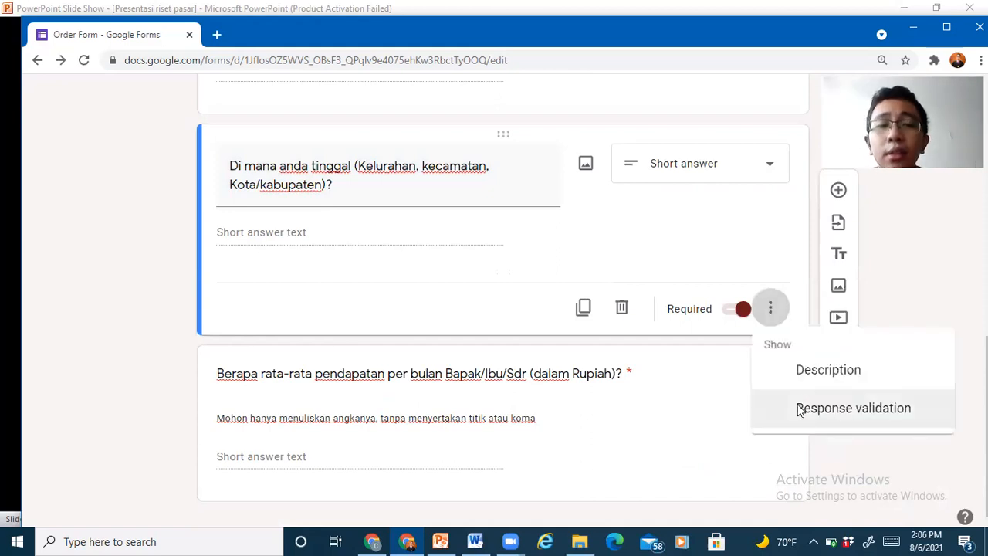
click(800, 409)
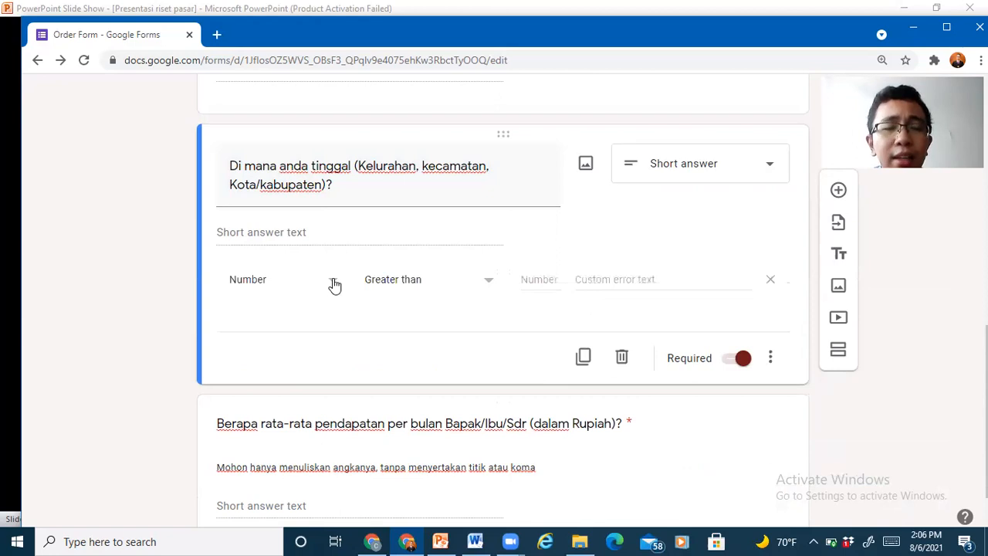
click(334, 285)
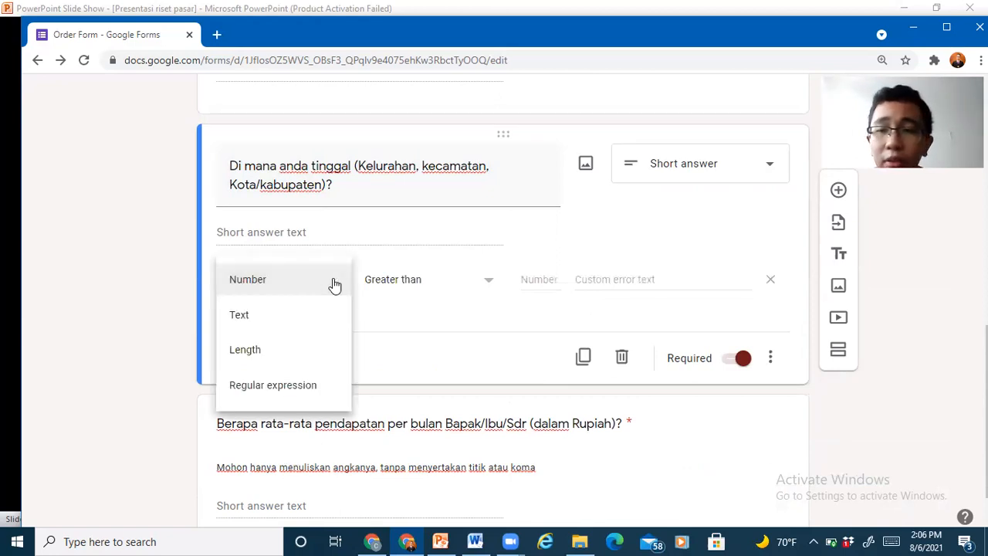
click(241, 316)
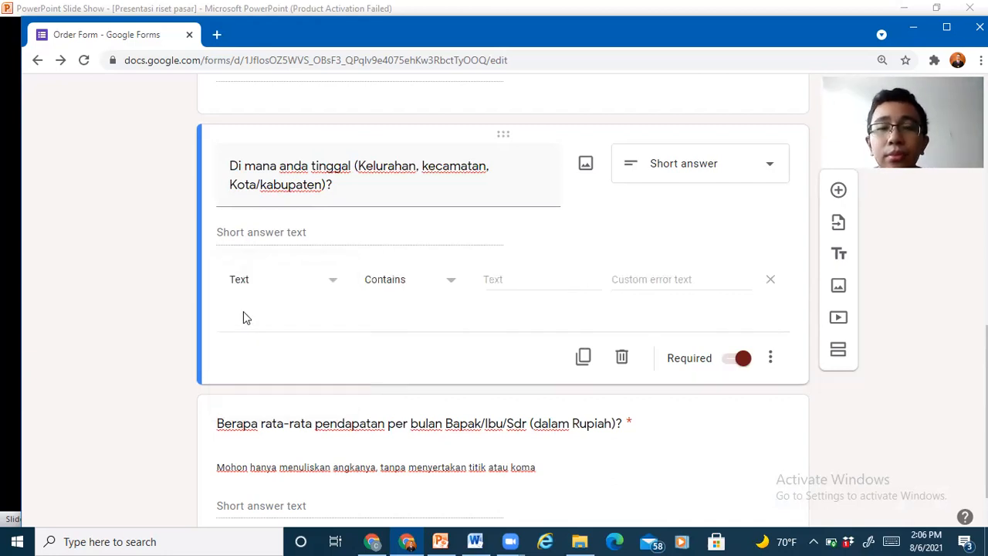
Review the age and residence questions and select the income question at the end of the form.
scroll(243, 311, down, 1)
scroll(274, 313, up, 3)
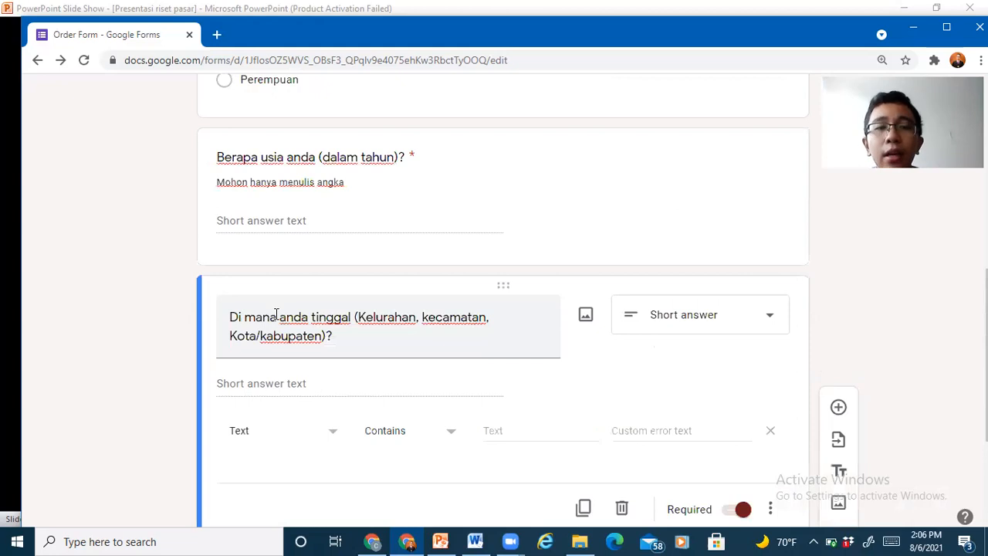
scroll(389, 398, down, 1)
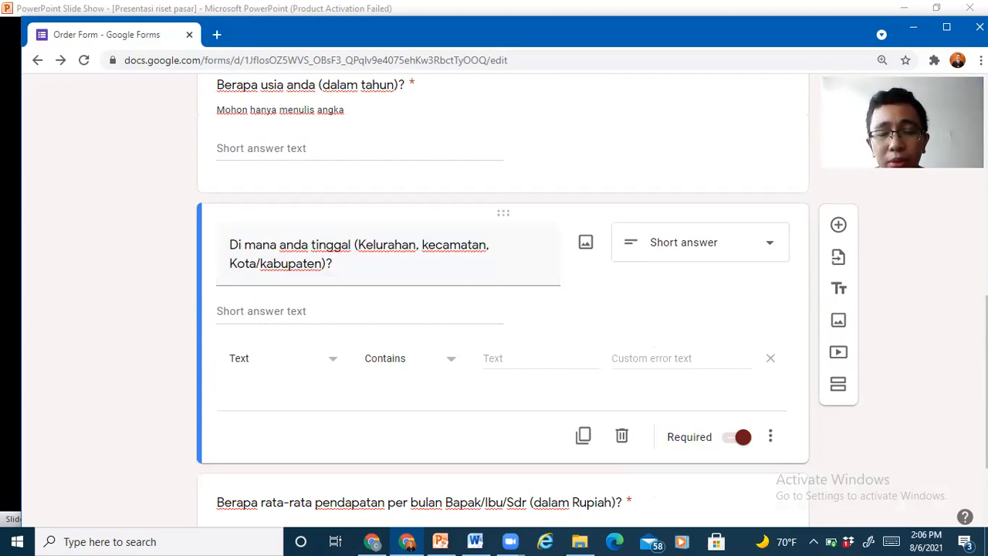
scroll(306, 335, down, 2)
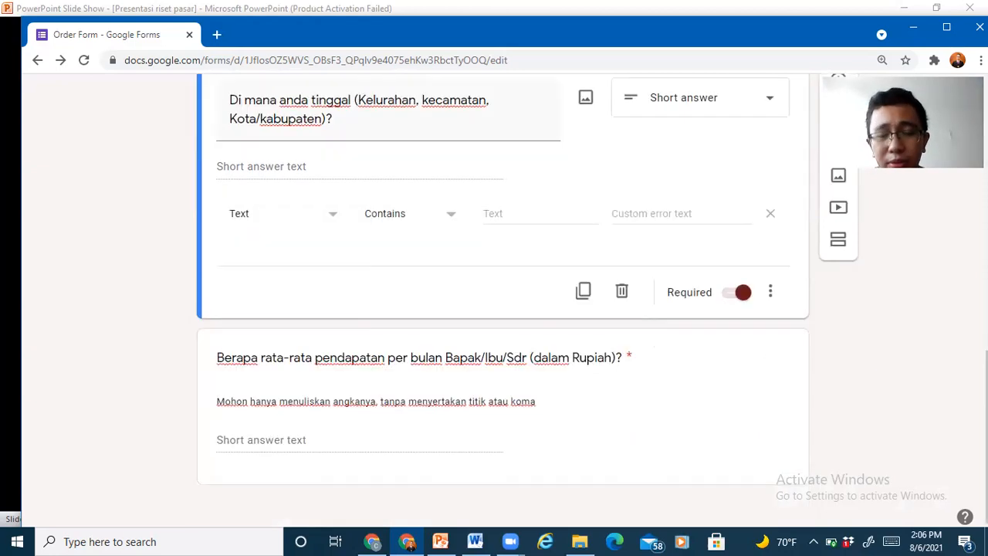
click(793, 417)
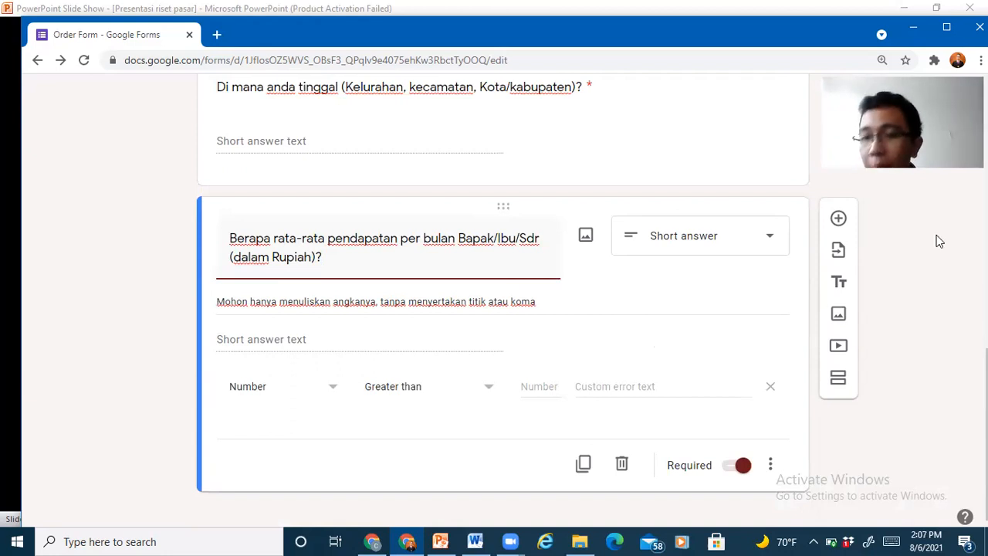
Add a short-answer question titled "Apa pekerjaan anda saat ini?" after the income question.
click(847, 221)
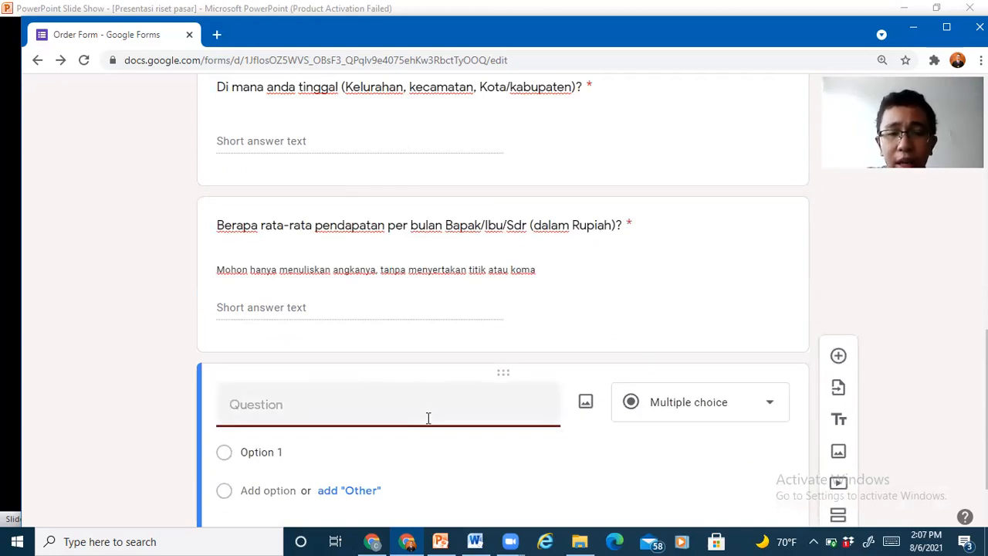
text(Apa pekerjaan )
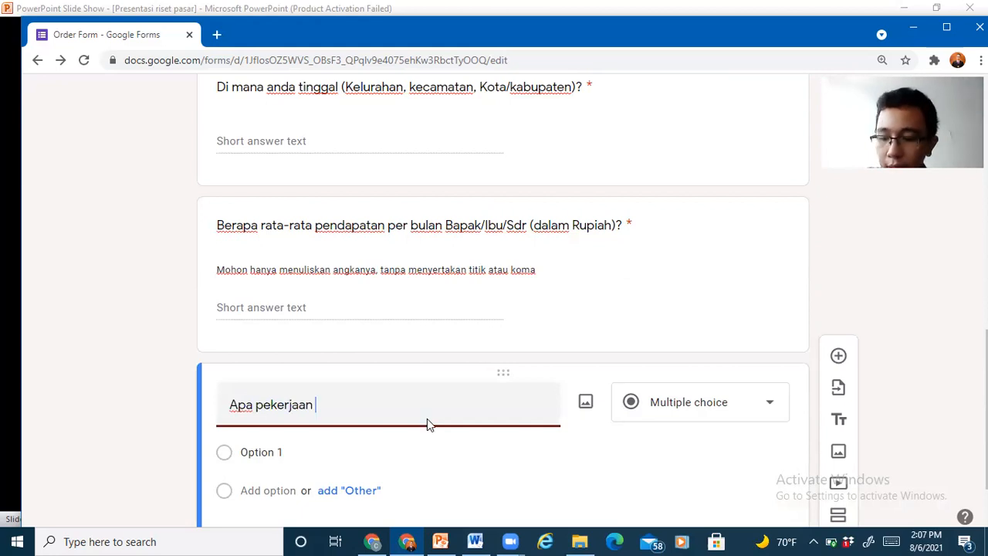
text(anda saat ini?)
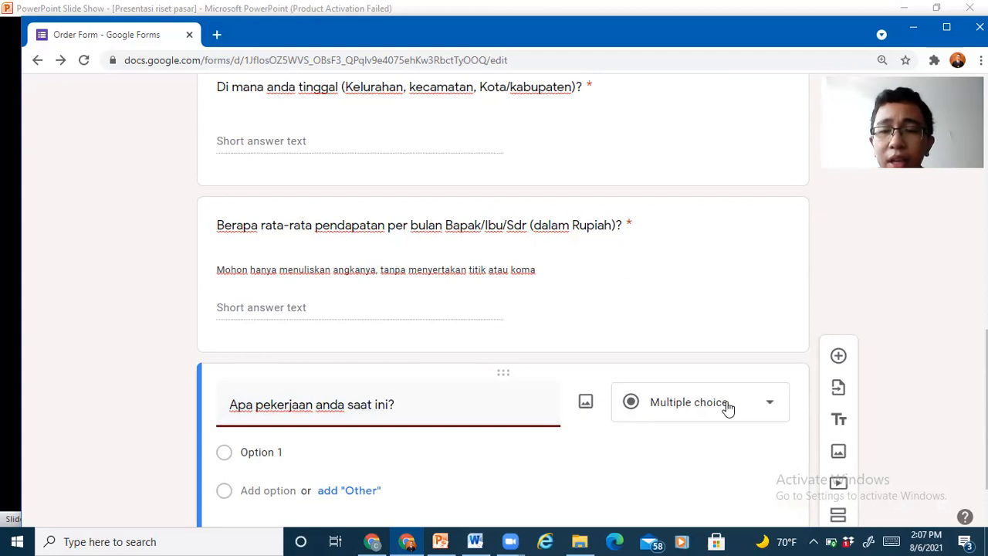
click(687, 115)
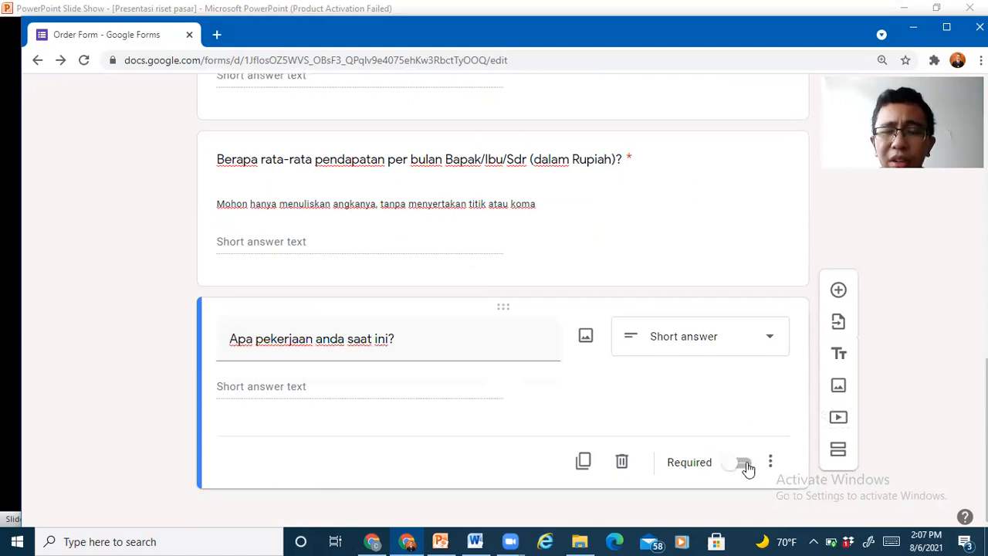
Make the "Apa pekerjaan anda saat ini?" question required and enable response validation with the type Text.
click(747, 465)
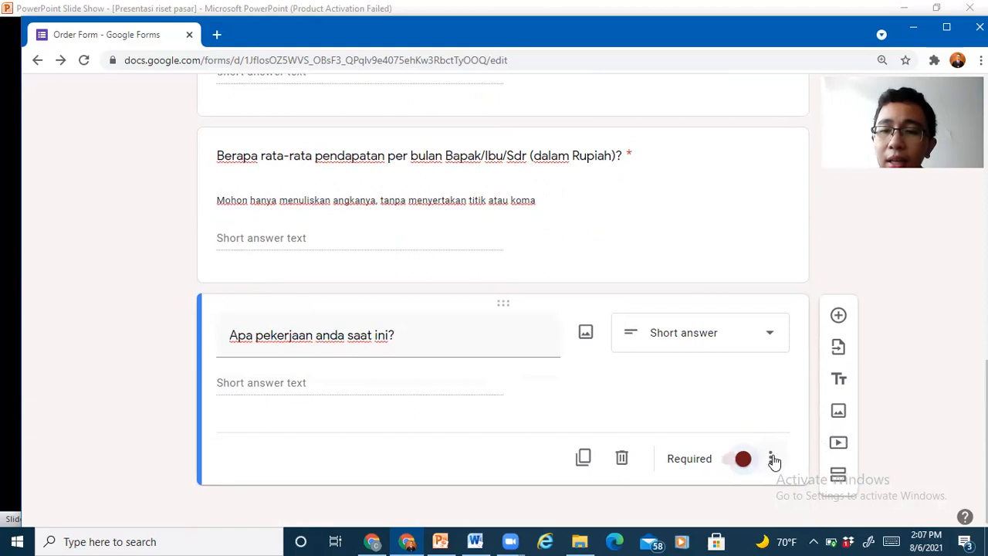
click(772, 459)
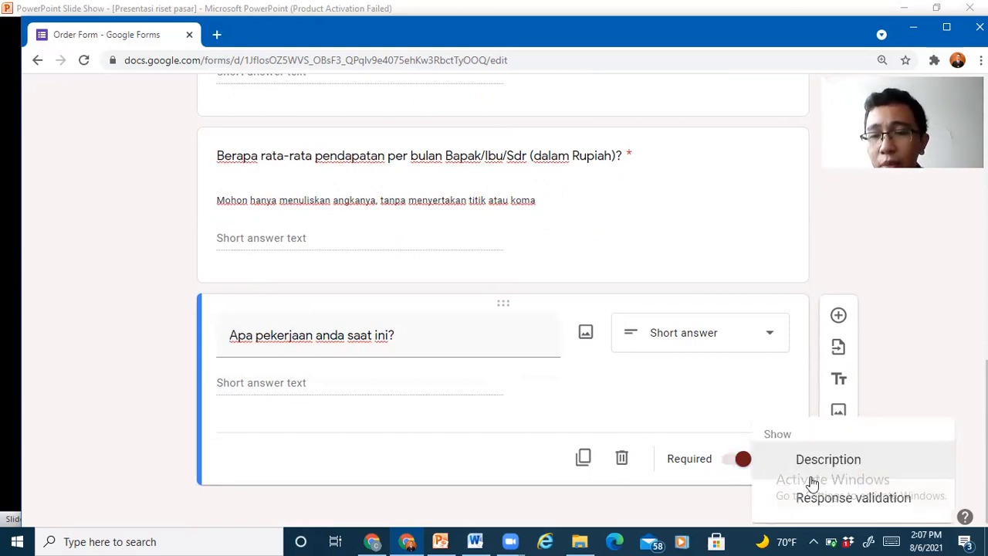
click(828, 501)
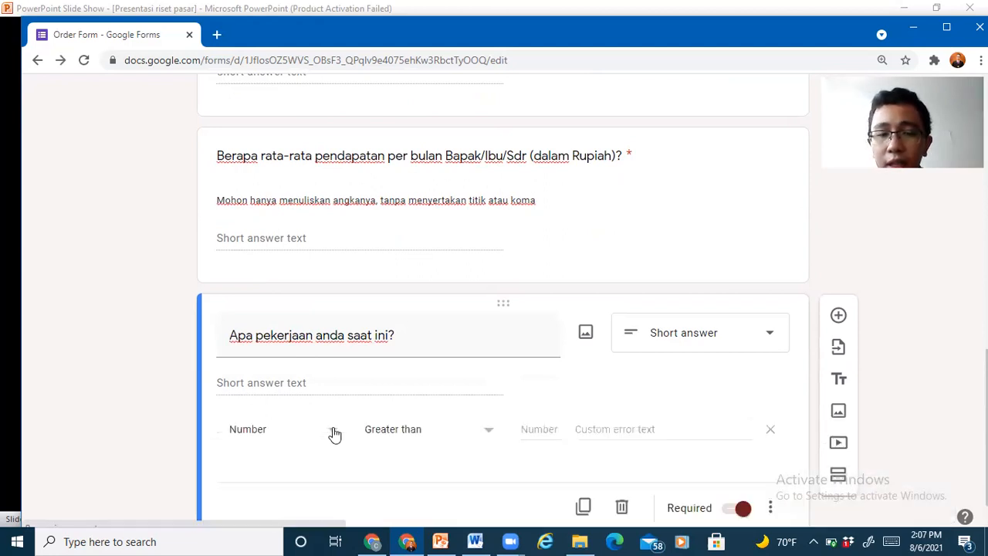
click(334, 434)
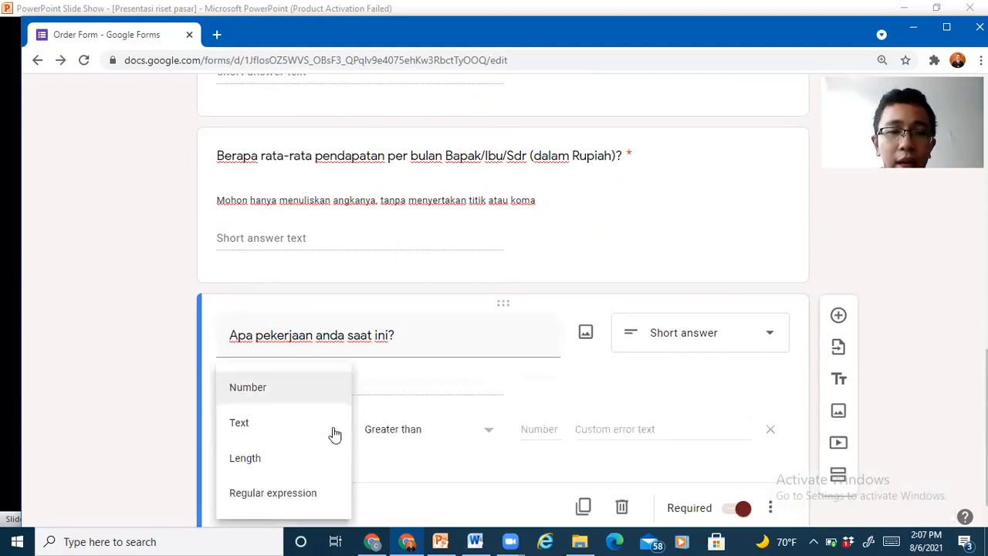
click(244, 423)
scroll(247, 425, down, 1)
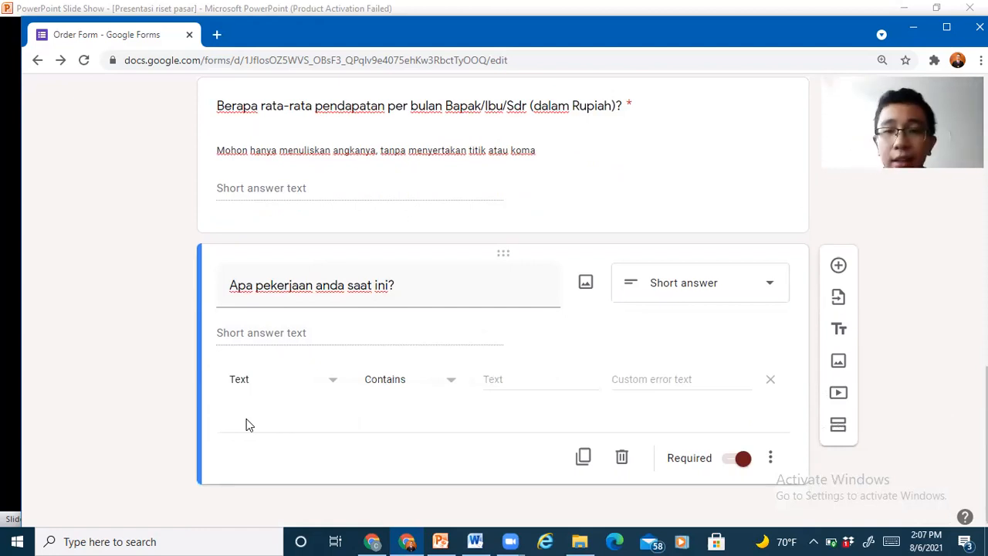
Add a question after the occupation question titled "Secara umum, berapa kali anda makan cemilan setiap hari?".
click(838, 268)
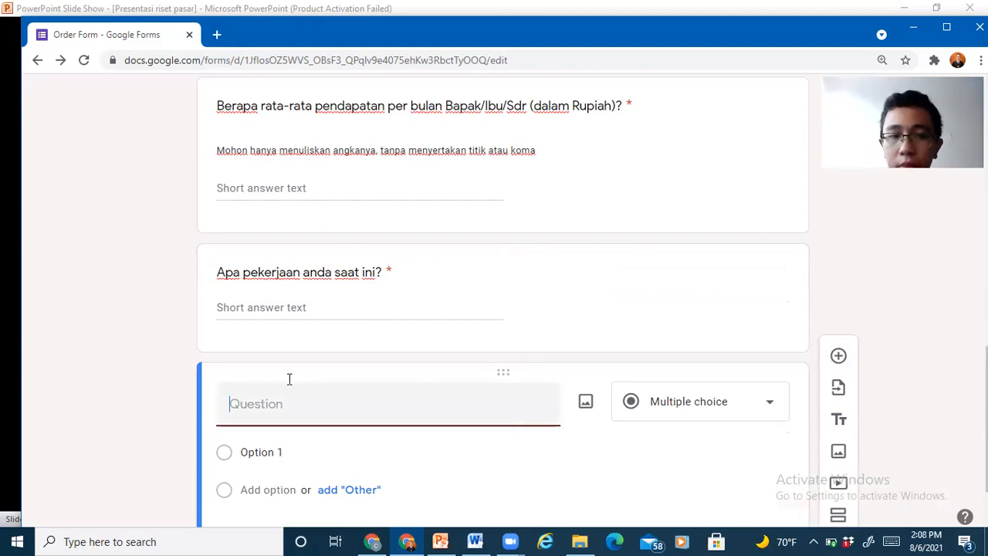
scroll(284, 379, down, 1)
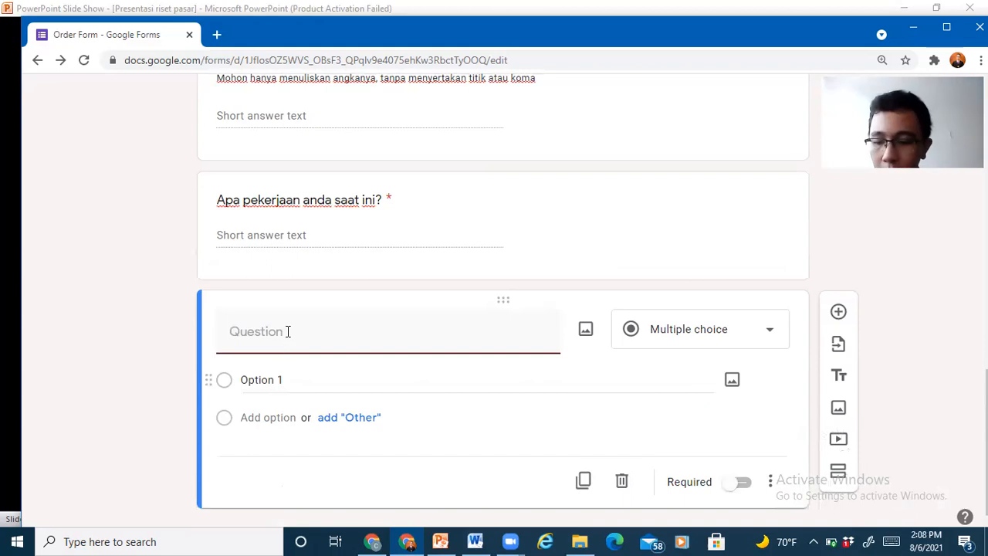
text(Sw)
key(BackSpace)
text(ecara un)
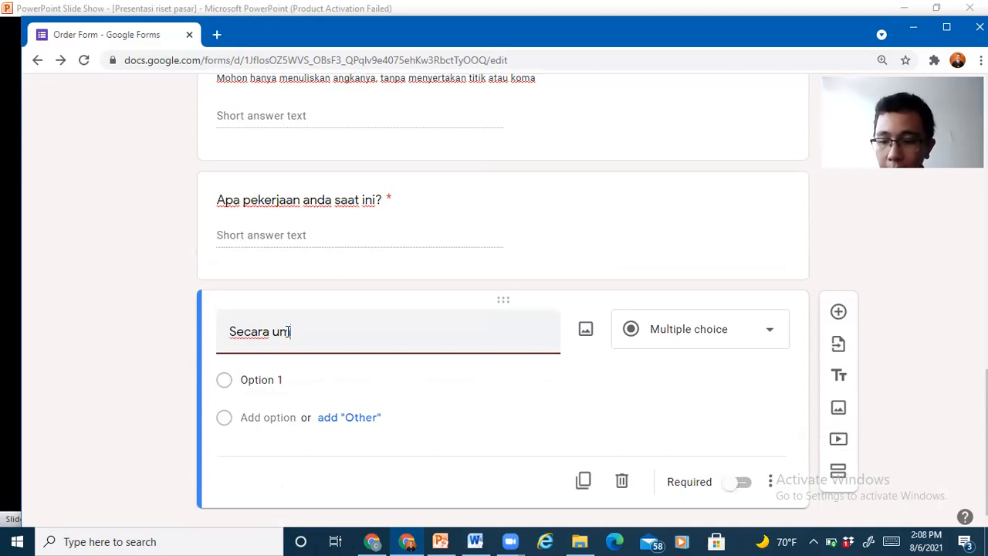
key(BackSpace)
text(mum, berapa kali a)
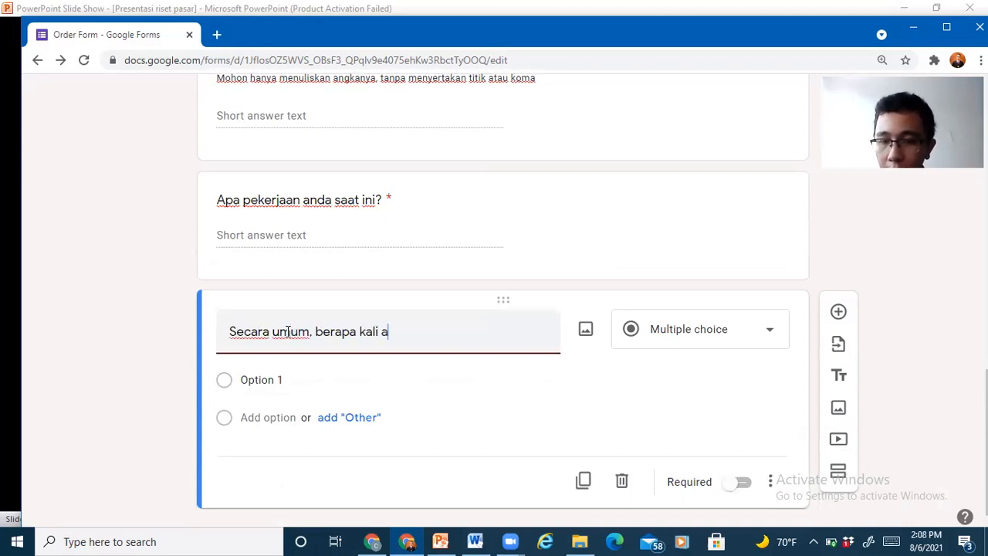
text(nda makan )
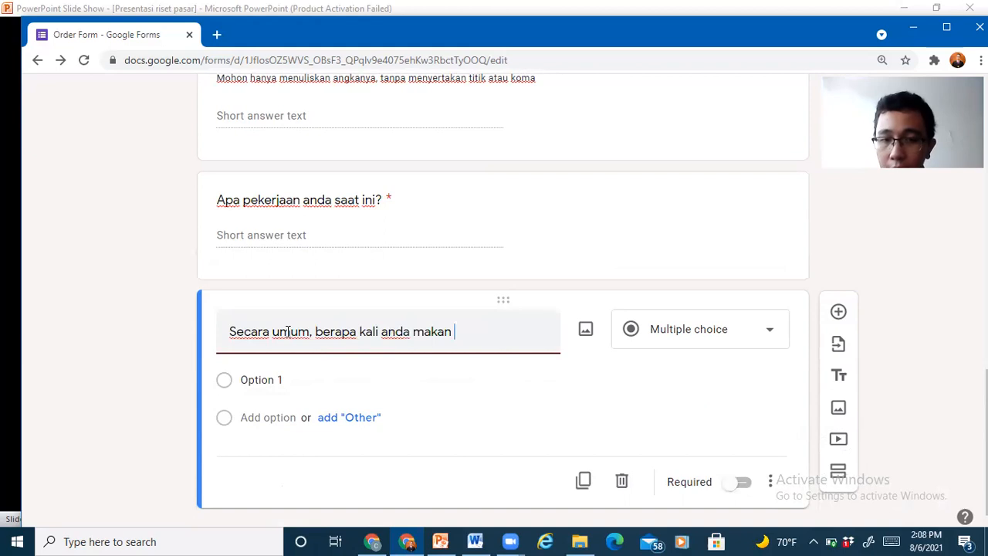
text(cemilan setiap)
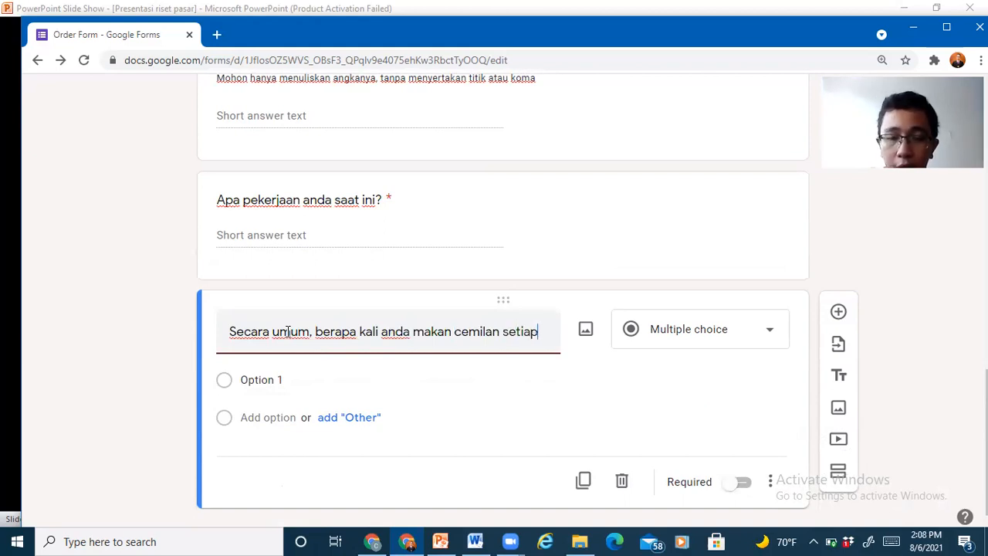
text( hari?)
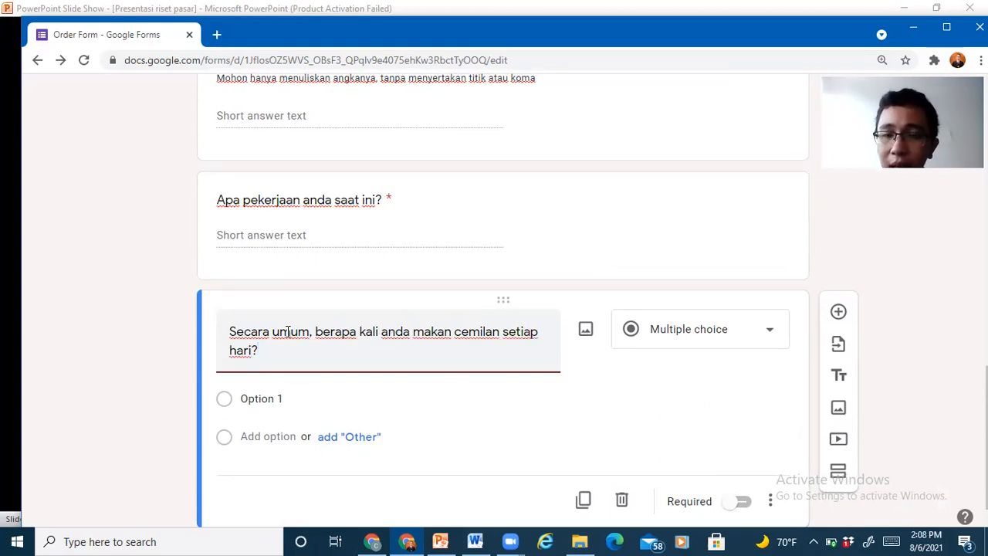
Keep the snack frequency question as multiple choice and enter the options "0 kali", "1 kali" and "2 kali".
click(764, 337)
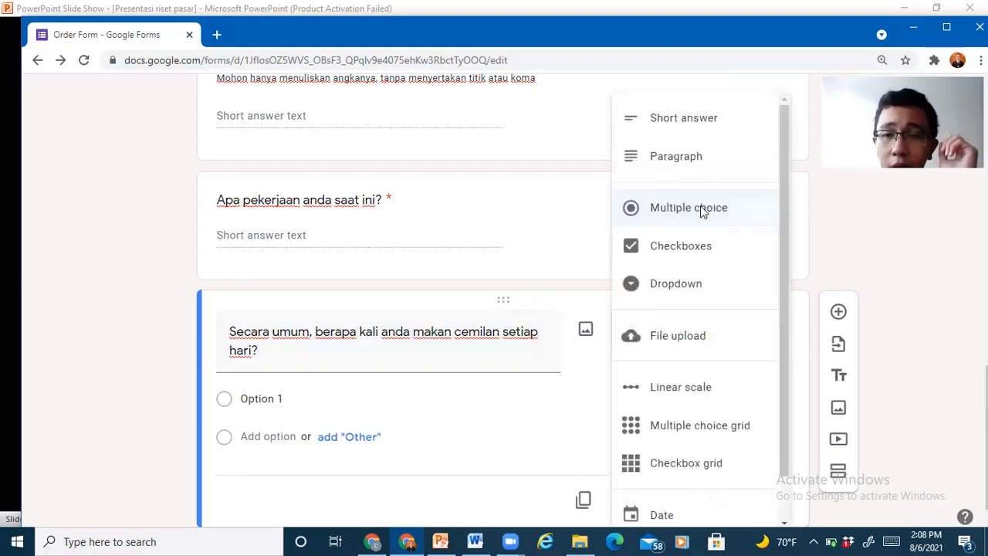
click(663, 216)
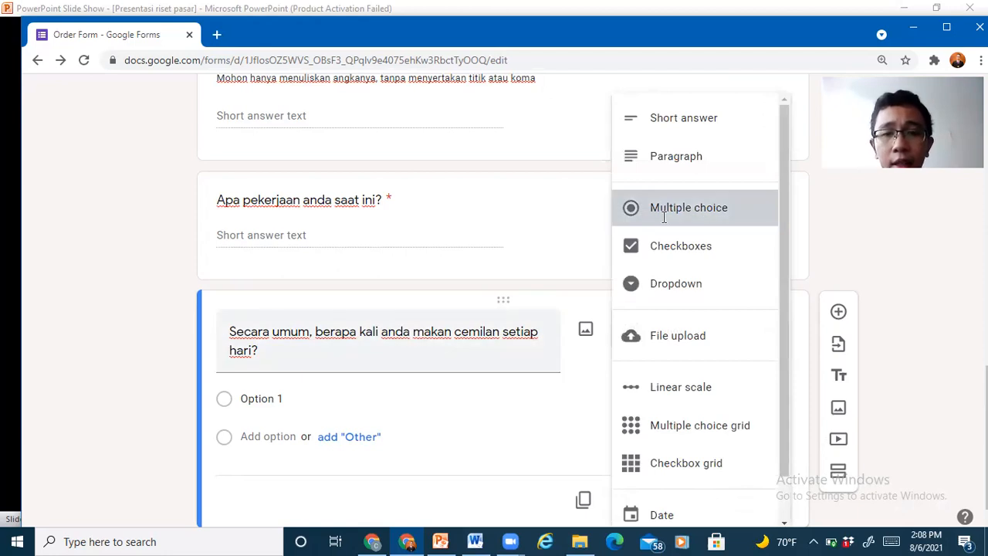
click(268, 403)
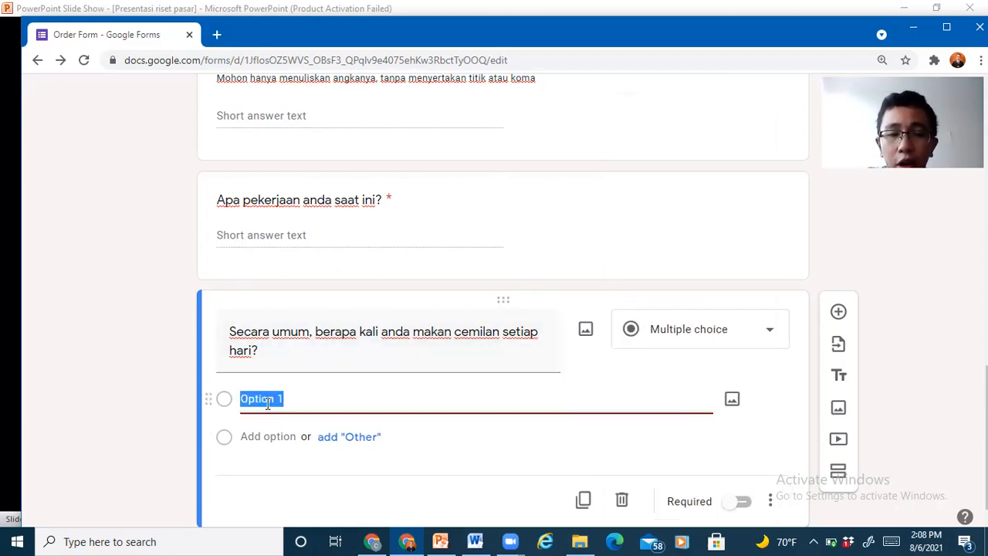
text(0 kali)
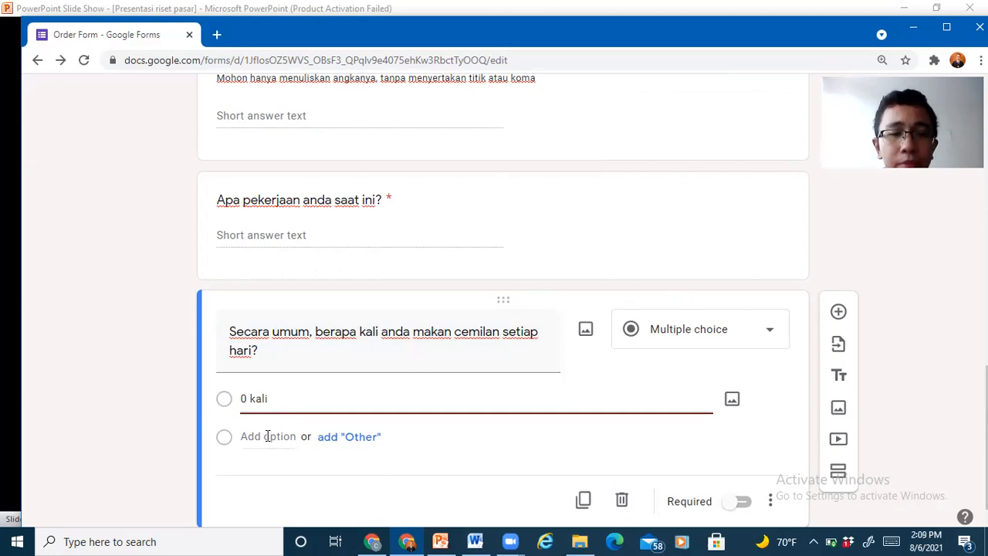
click(268, 437)
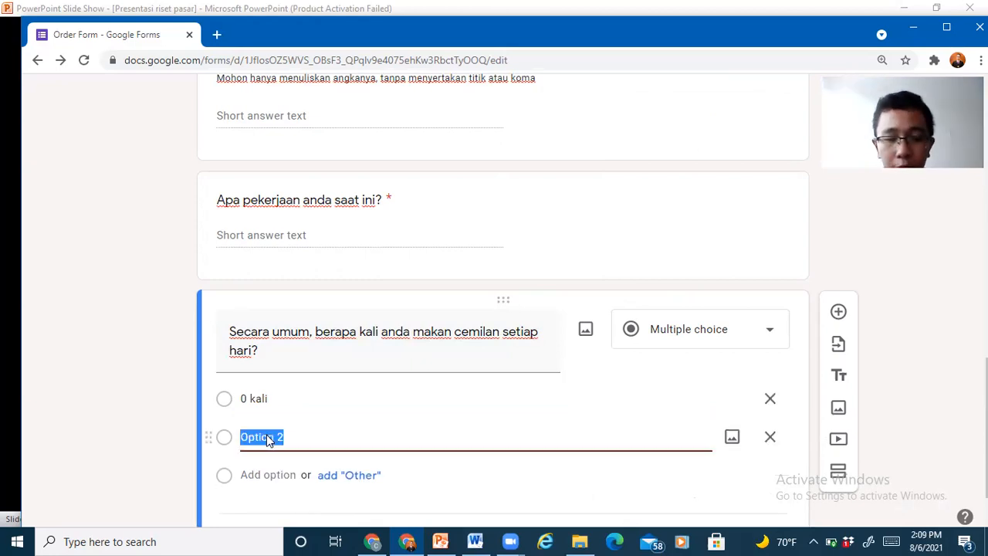
text(1 kali)
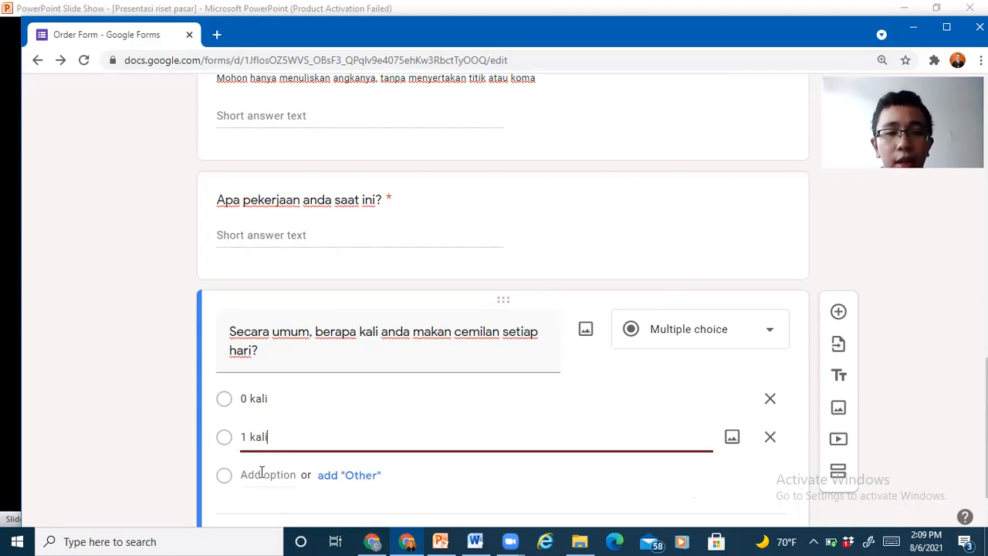
click(261, 474)
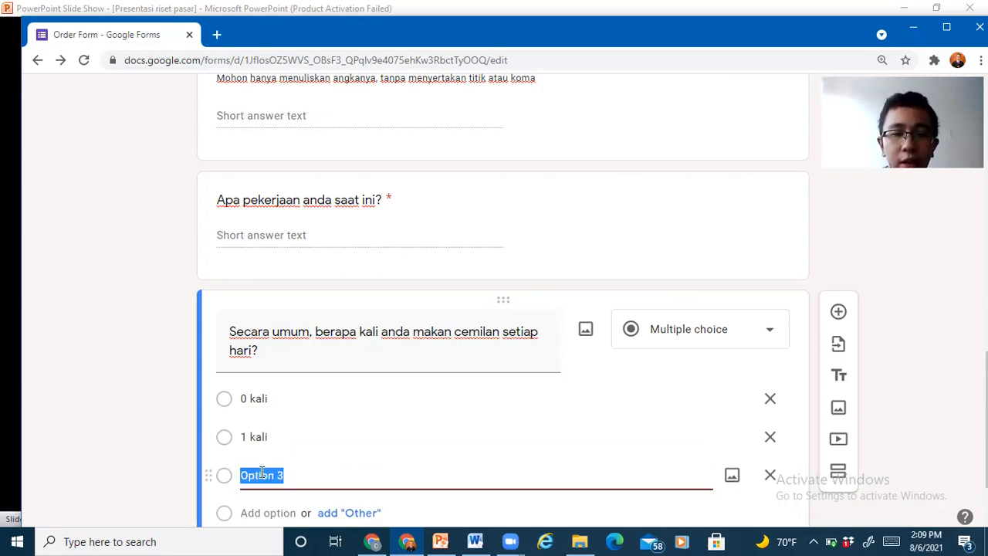
text(2 kali)
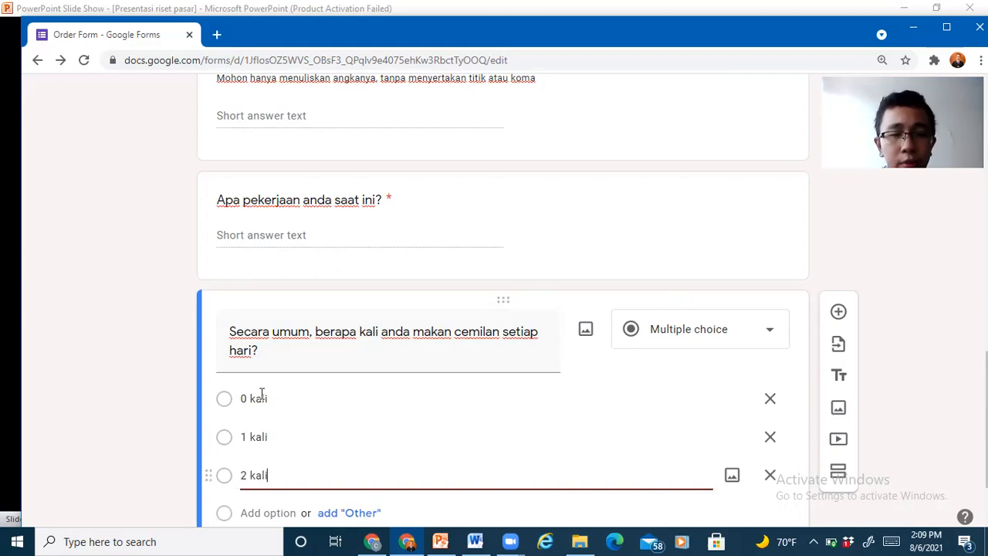
Add the options "3 kali" and "Other" to the snack frequency question and make it required.
scroll(262, 393, down, 2)
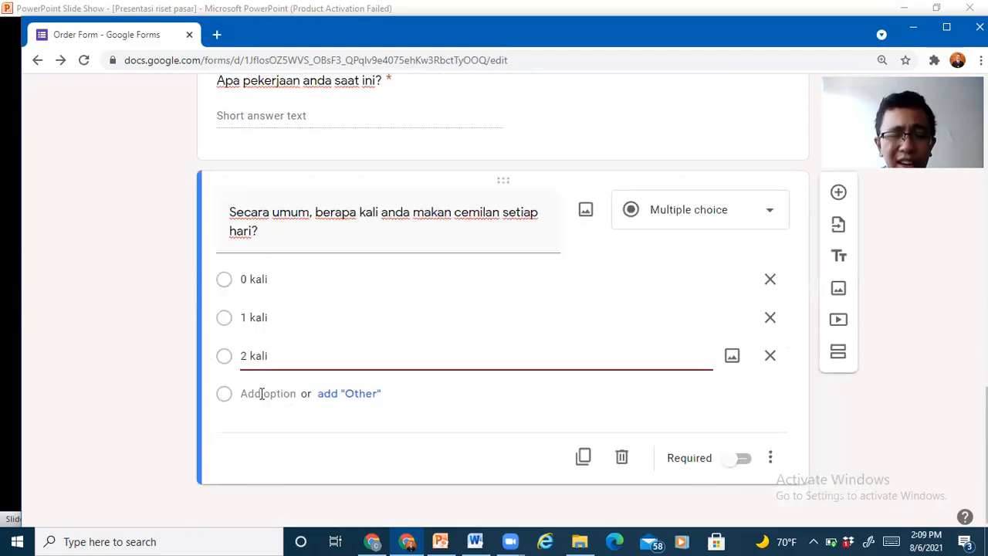
click(262, 394)
click(262, 393)
text(3)
key(ctrl+a)
text(3 ka)
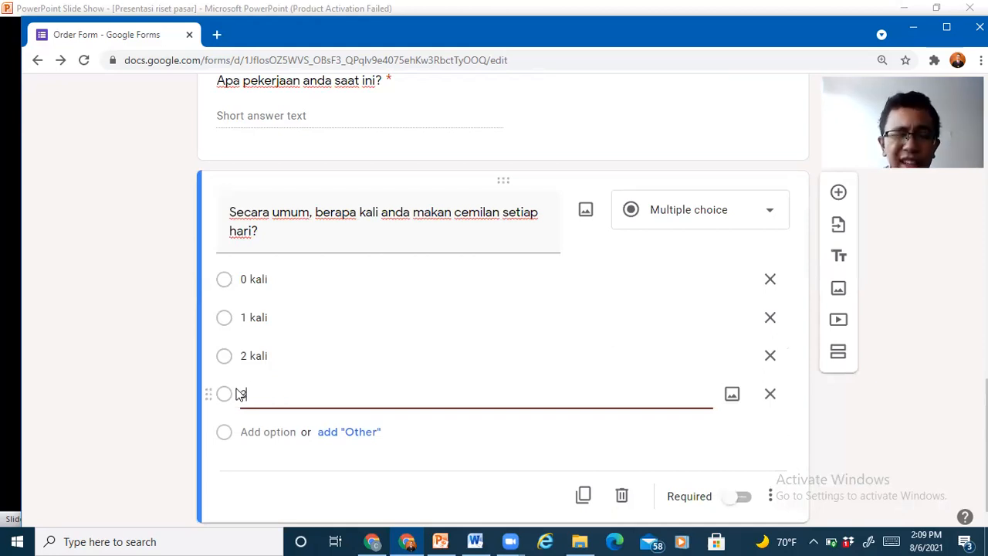
text(li)
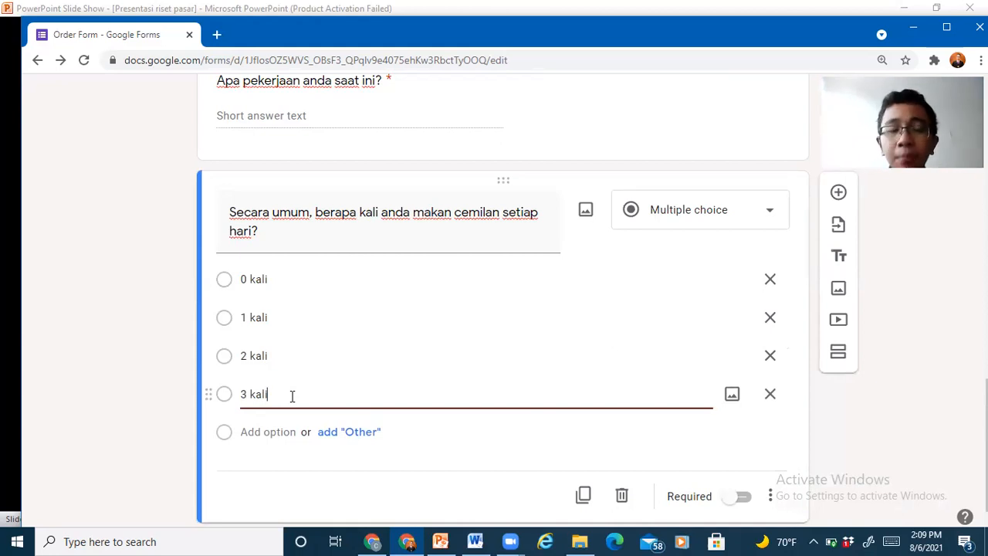
click(370, 439)
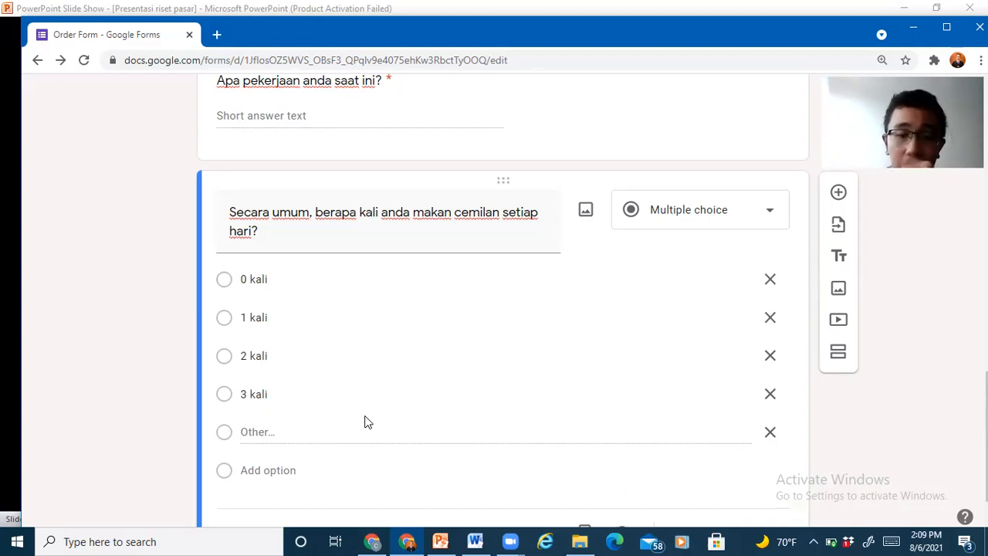
scroll(367, 422, down, 1)
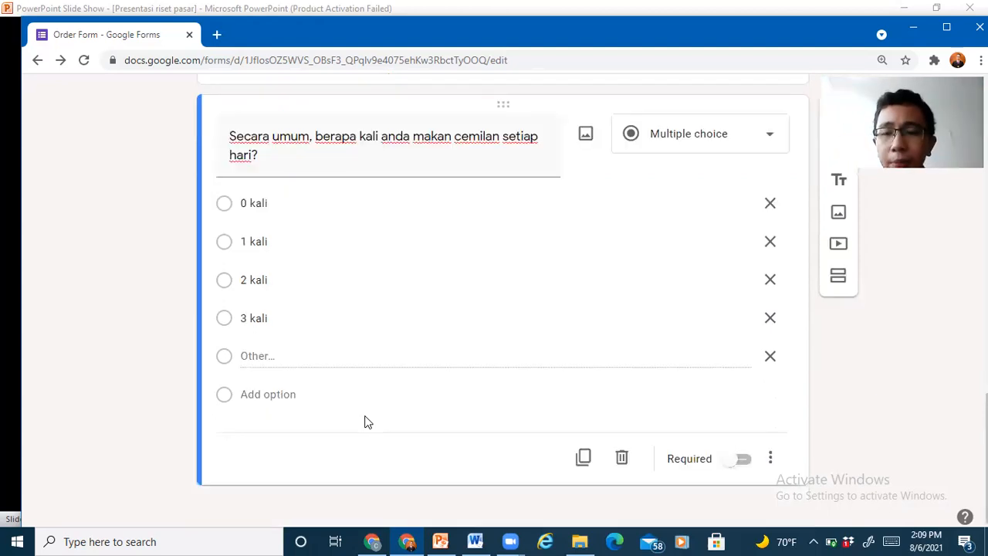
click(742, 459)
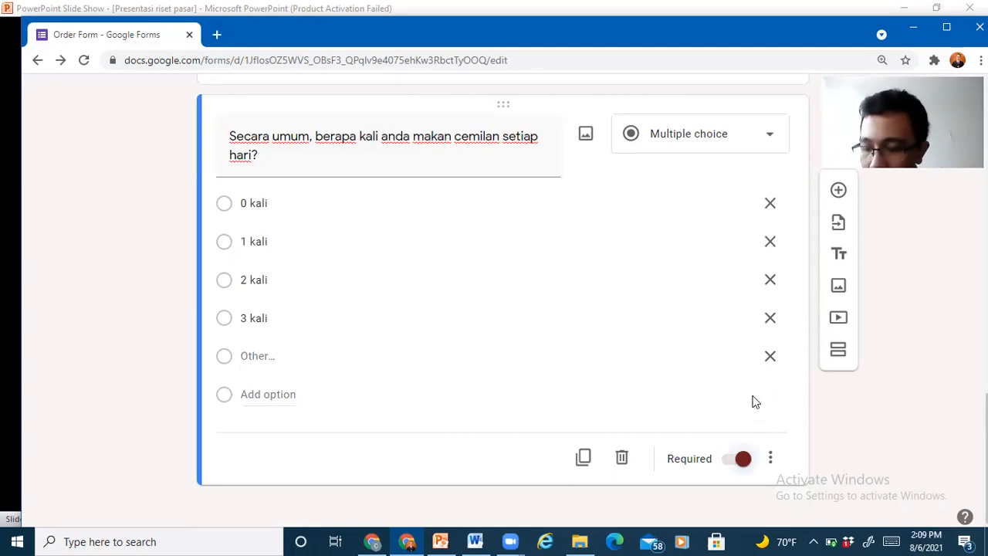
Add a question after the snack frequency question titled "Apa saja yang anda pertimbangkan ketika membeli sebuah cemilan/keripik".
click(840, 194)
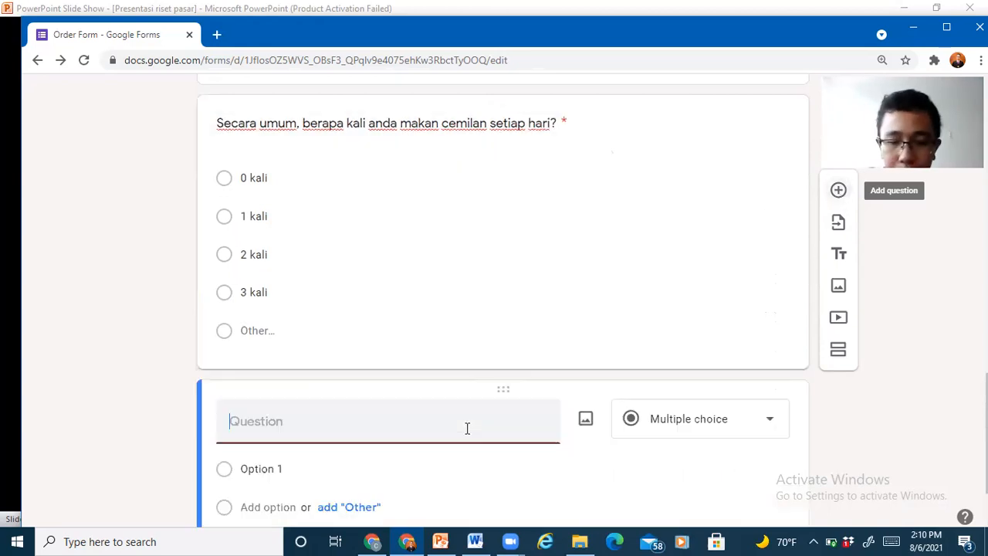
text(Apa saja yang anda p)
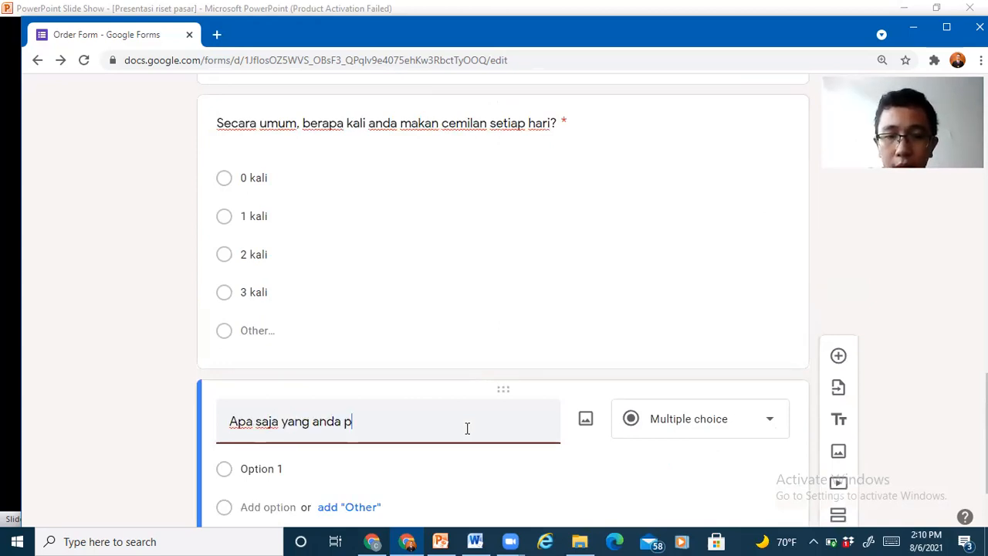
text(ertimbangka)
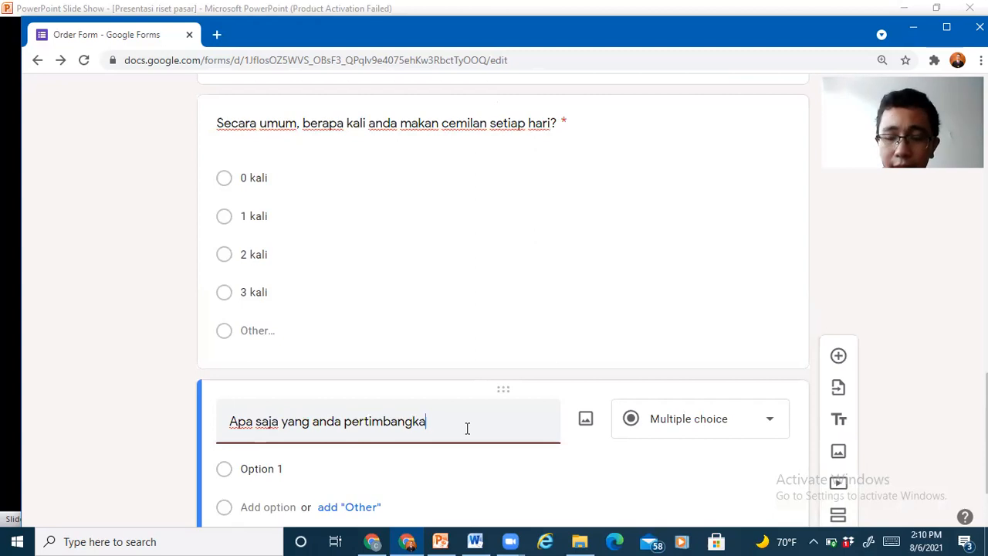
text(n ketika membeli)
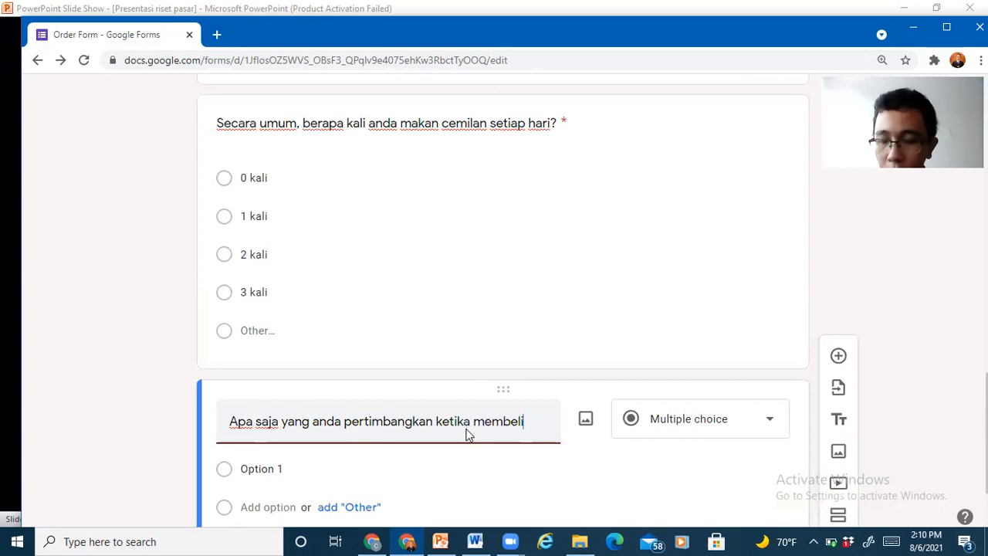
text( sebuha)
key(BackSpace)
key(BackSpace)
text(ah cemilan/keripik)
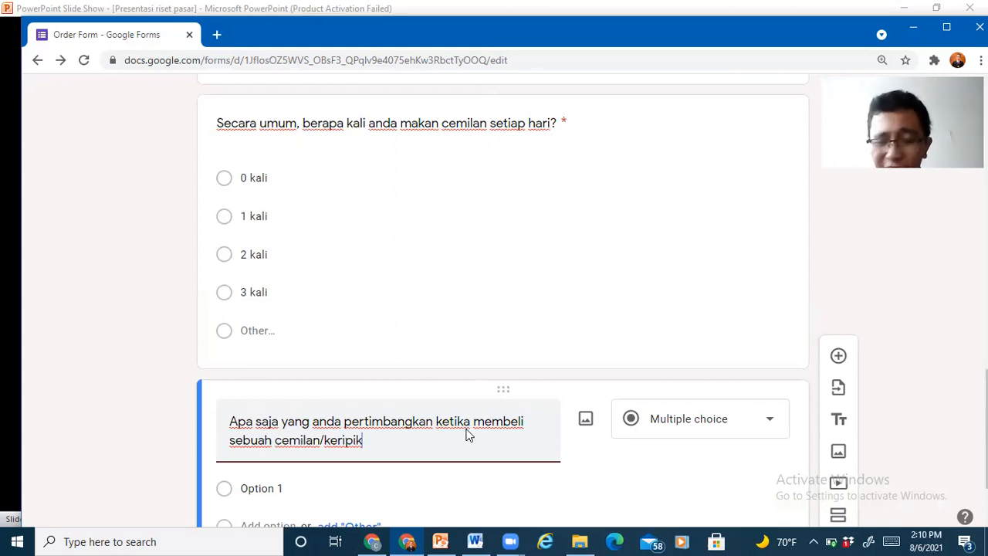
Change the purchase considerations question's type to Checkboxes.
scroll(583, 399, down, 1)
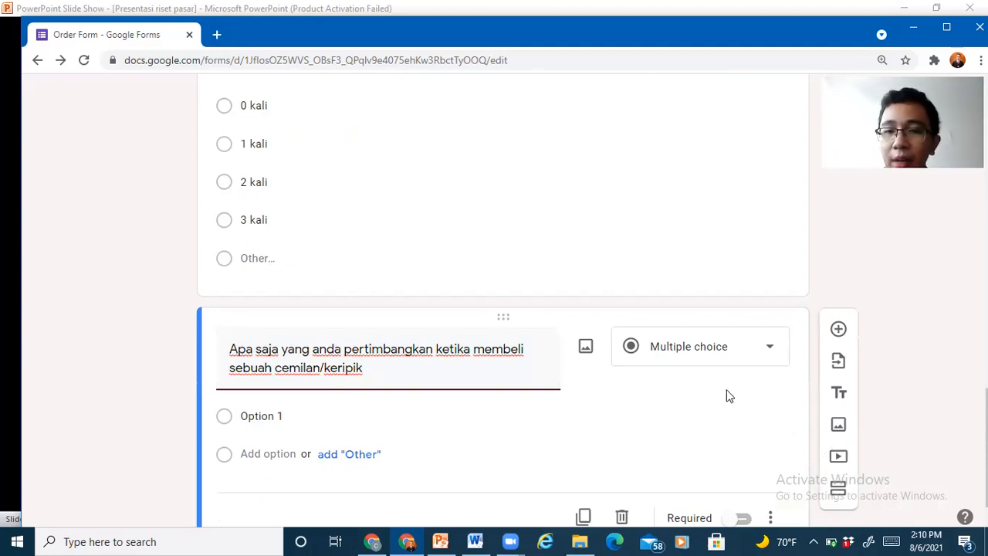
click(772, 351)
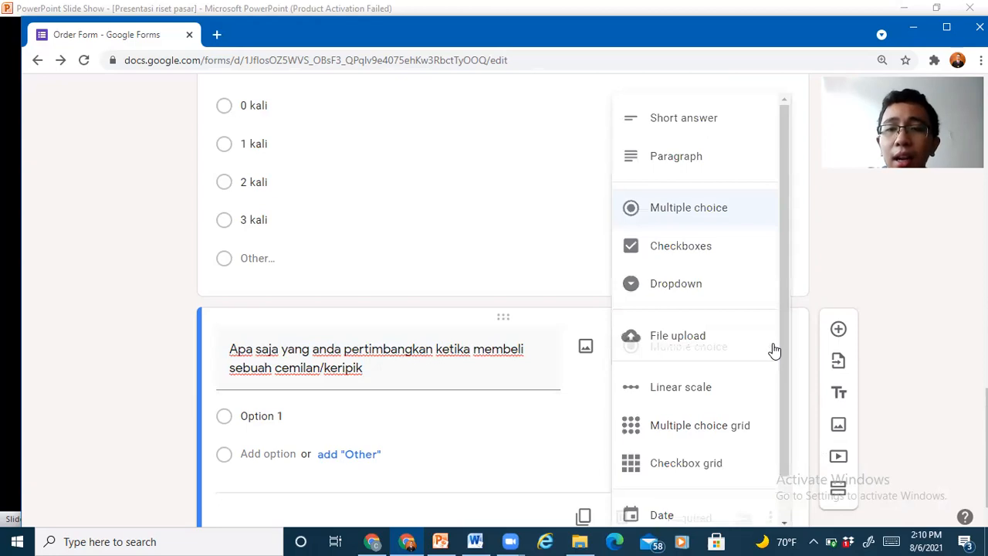
click(701, 251)
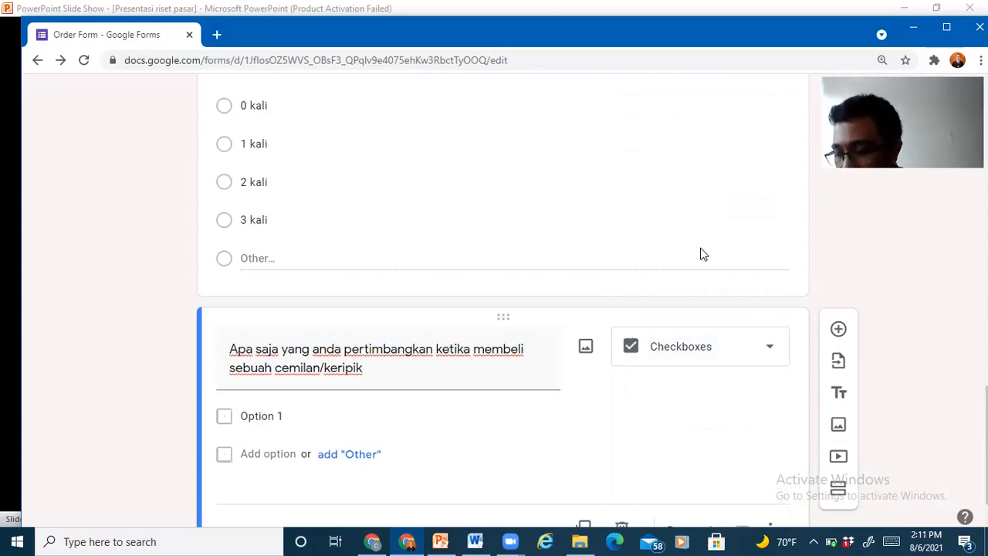
Enter "Rasa keripiknya", "Harga" and "Tampilan kemasan" as the checkbox options of the purchase considerations question.
click(263, 417)
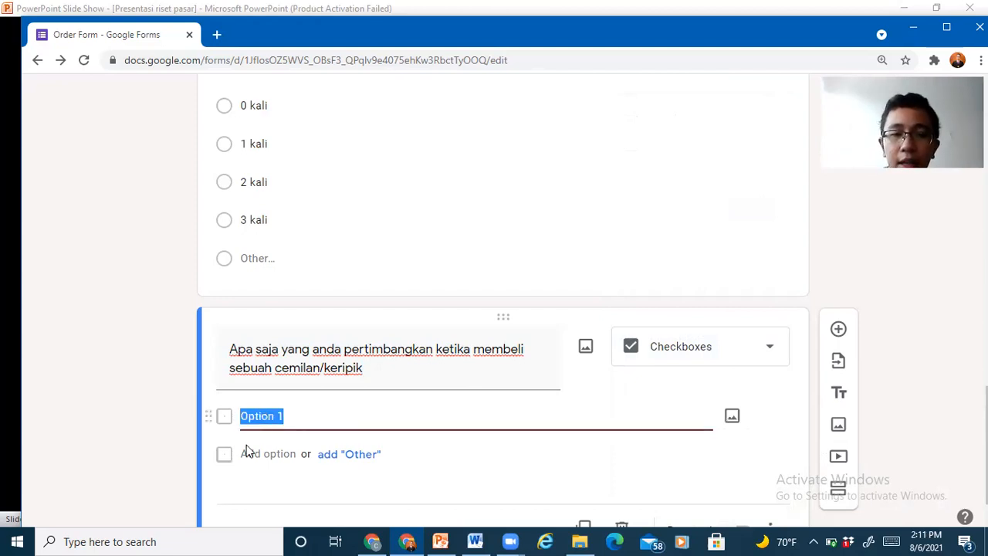
text(Rasa )
text(kerip)
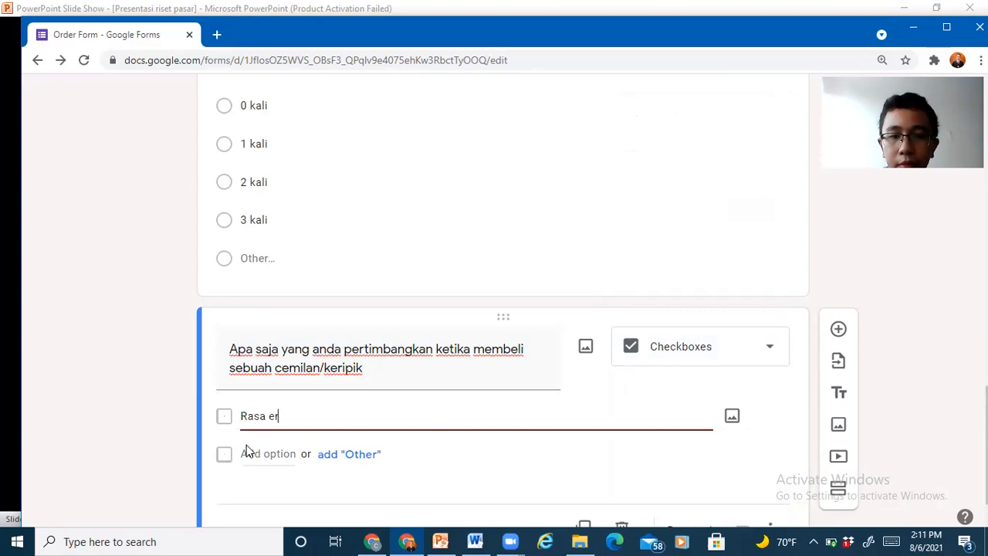
text(iknya)
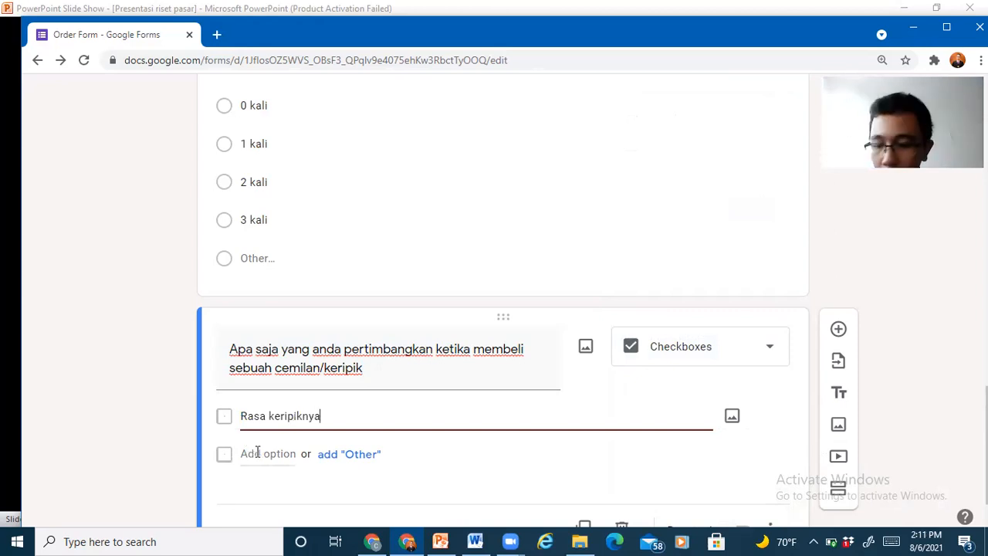
click(258, 454)
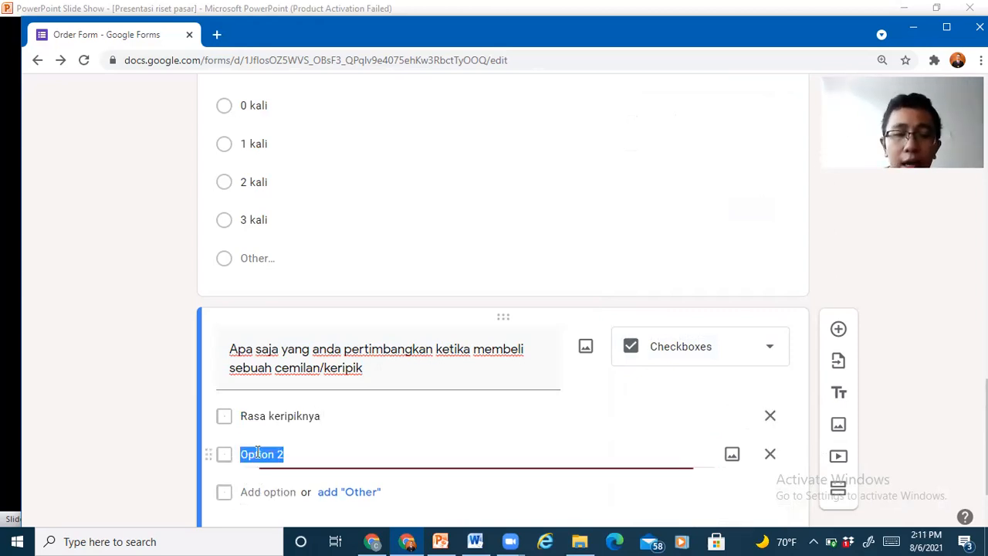
text(Harga)
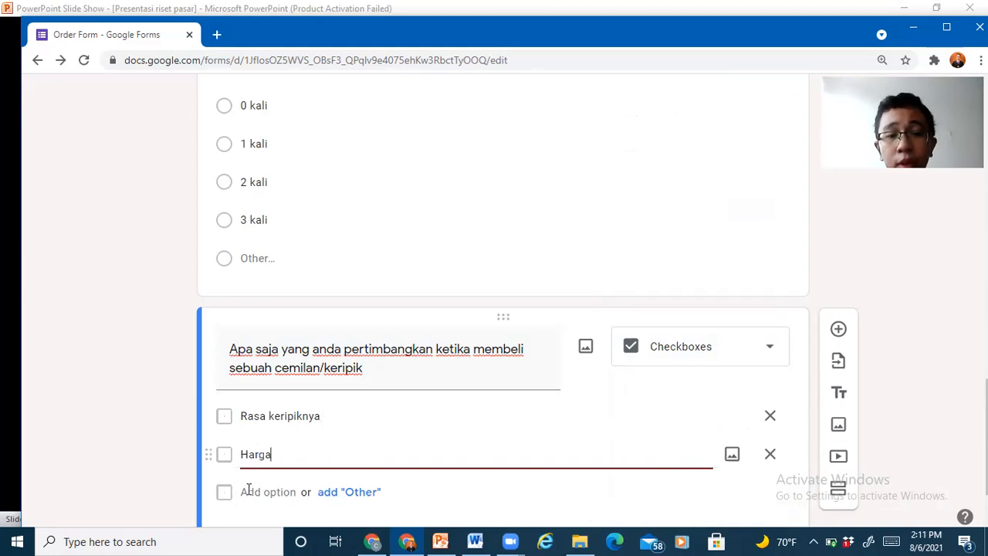
click(250, 486)
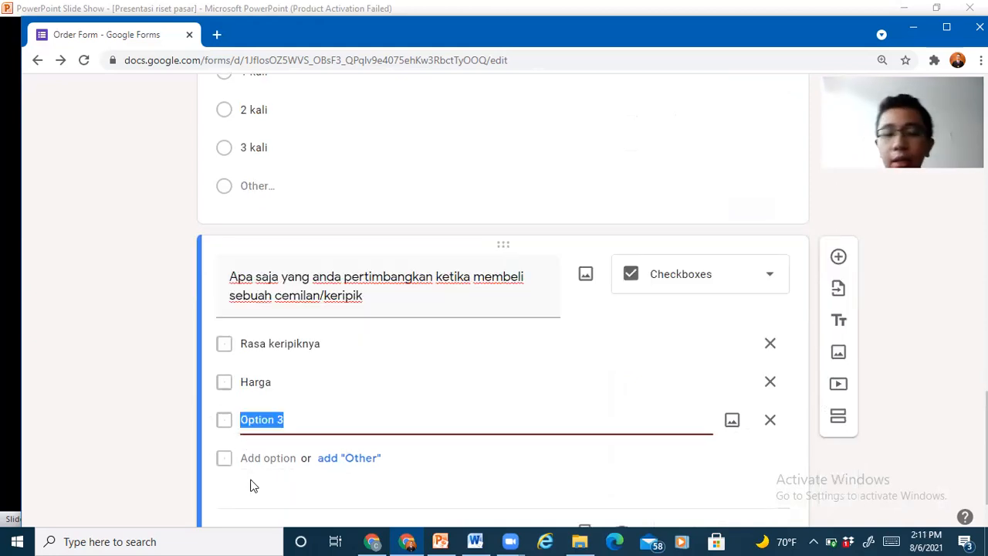
text(Tampilan kemasan)
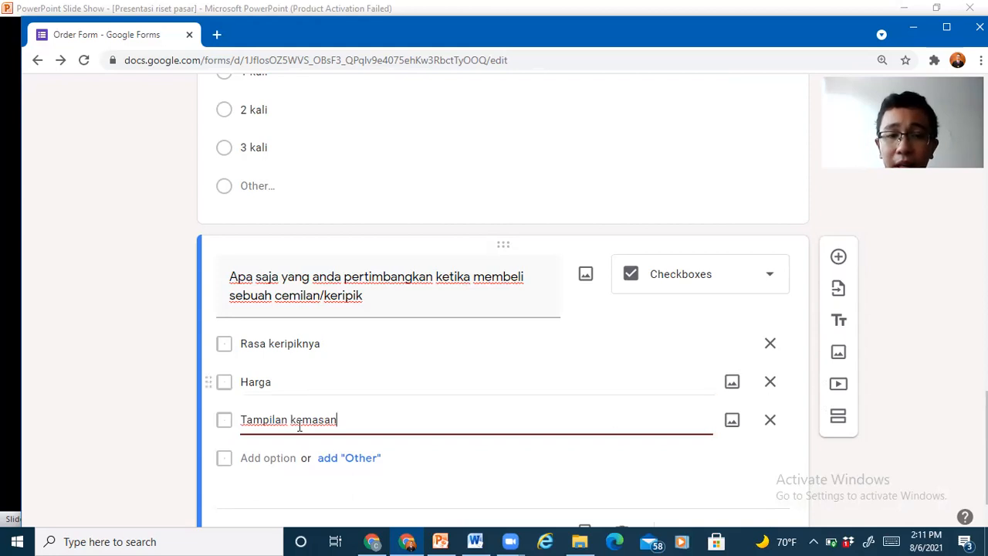
Add an "Other" option to the purchase considerations question and make it required.
click(369, 457)
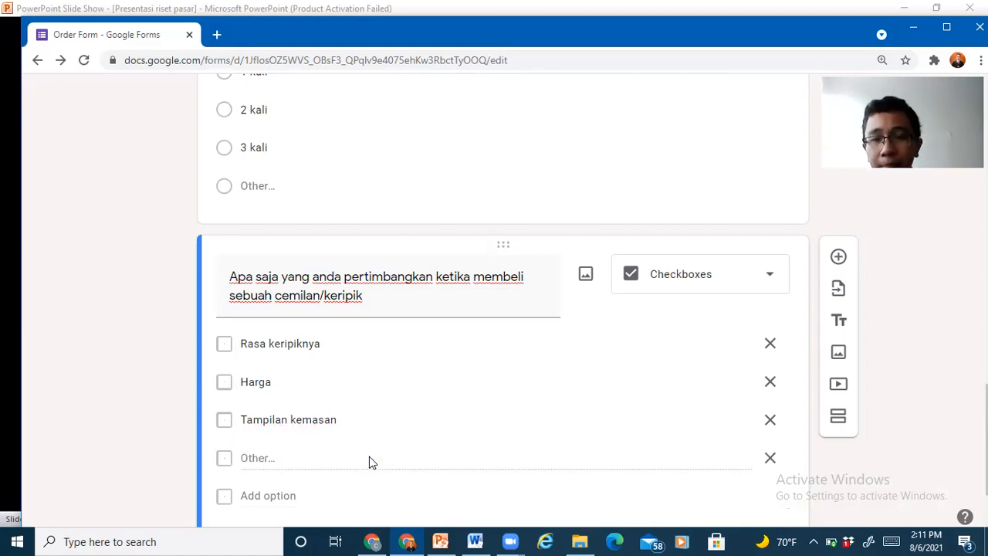
click(389, 386)
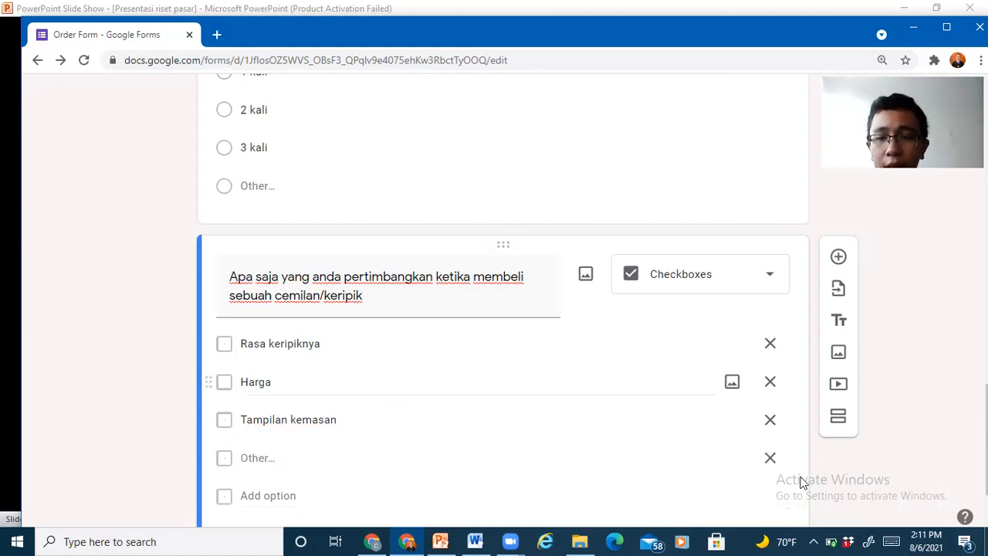
scroll(802, 483, down, 2)
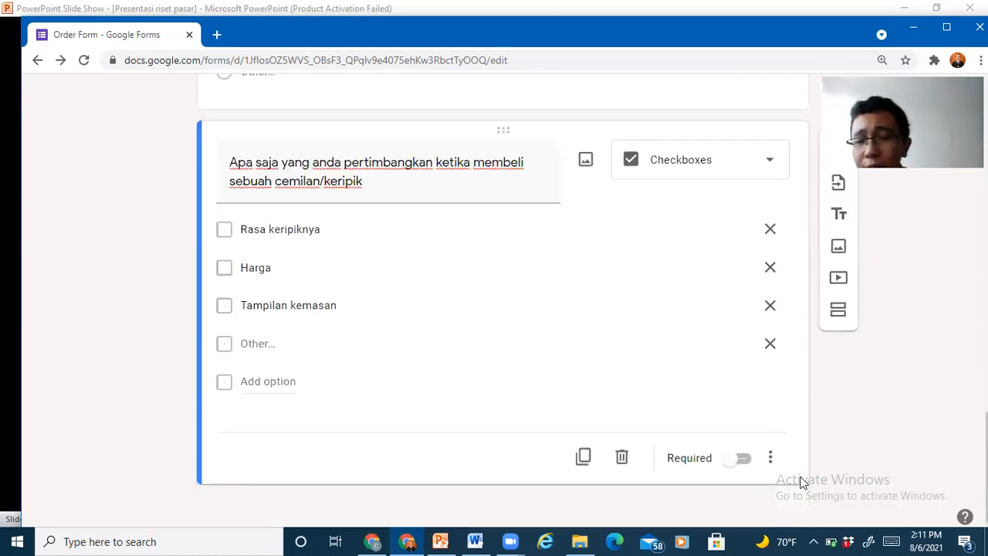
click(743, 459)
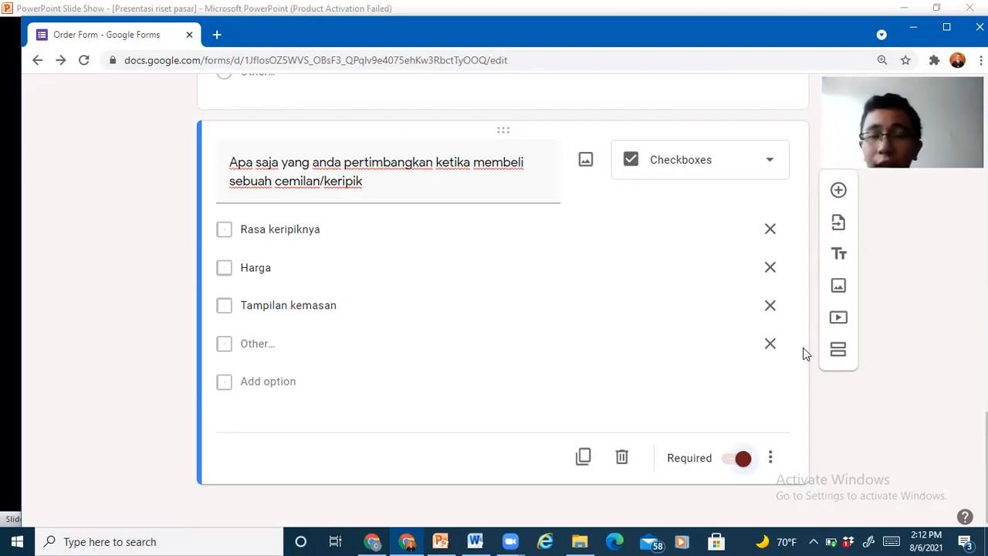
Add a question after the purchase considerations question titled "Apakah anda mengalami alergi tempe?".
click(839, 191)
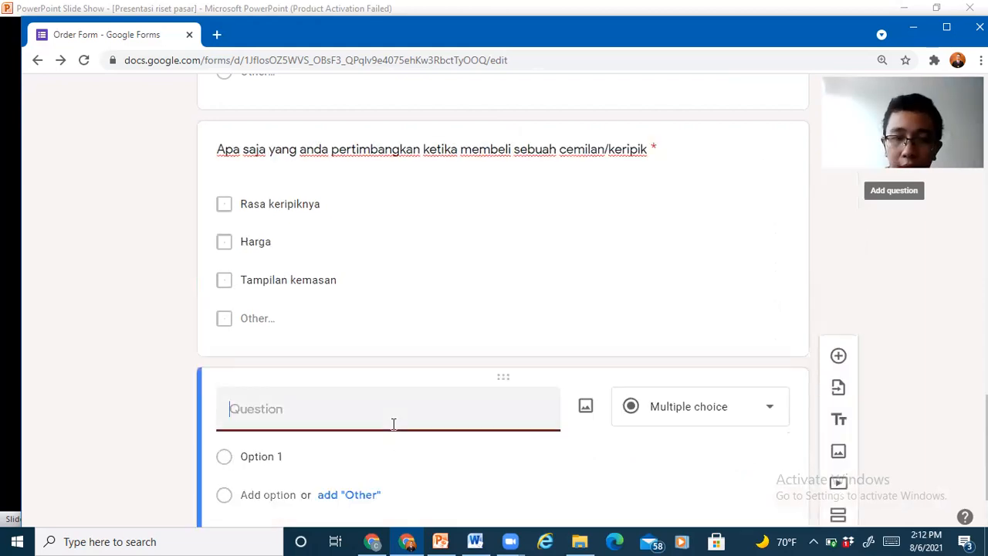
text(Apakah anda e)
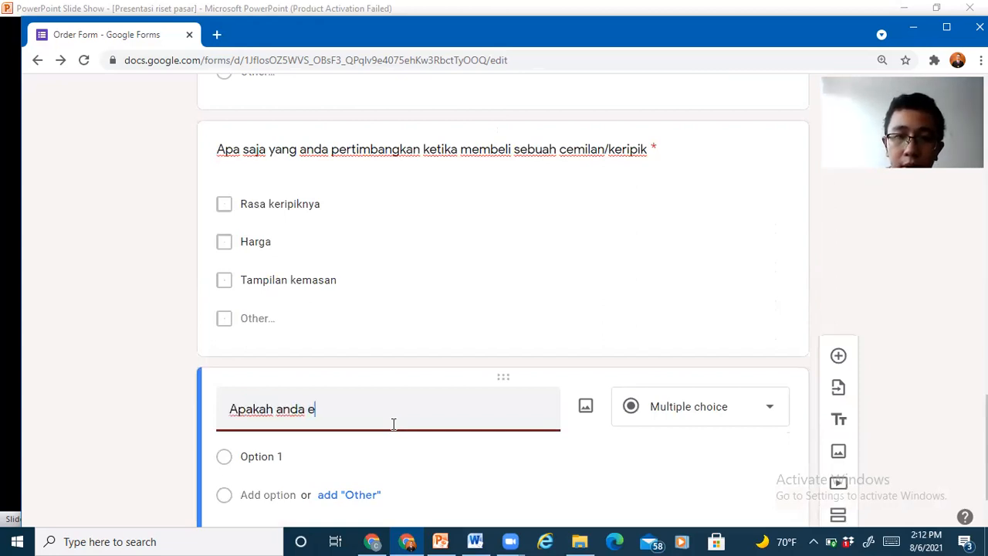
key(BackSpace)
text(menga)
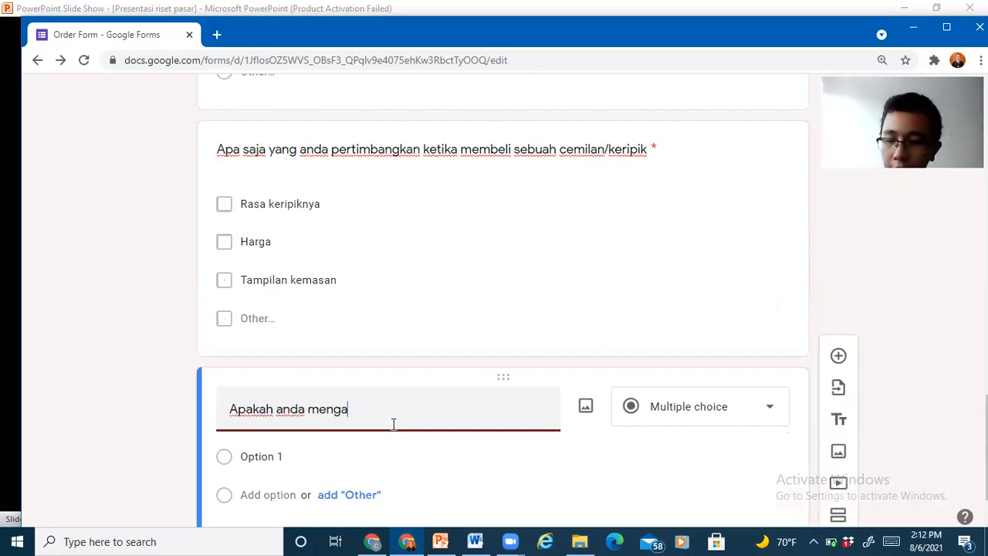
text(lami alergi te)
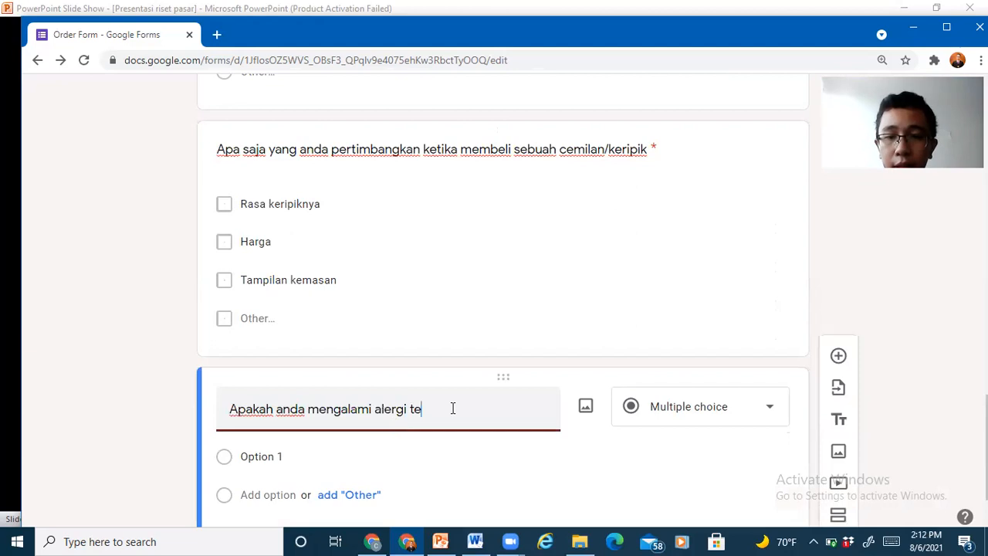
text(mpe?)
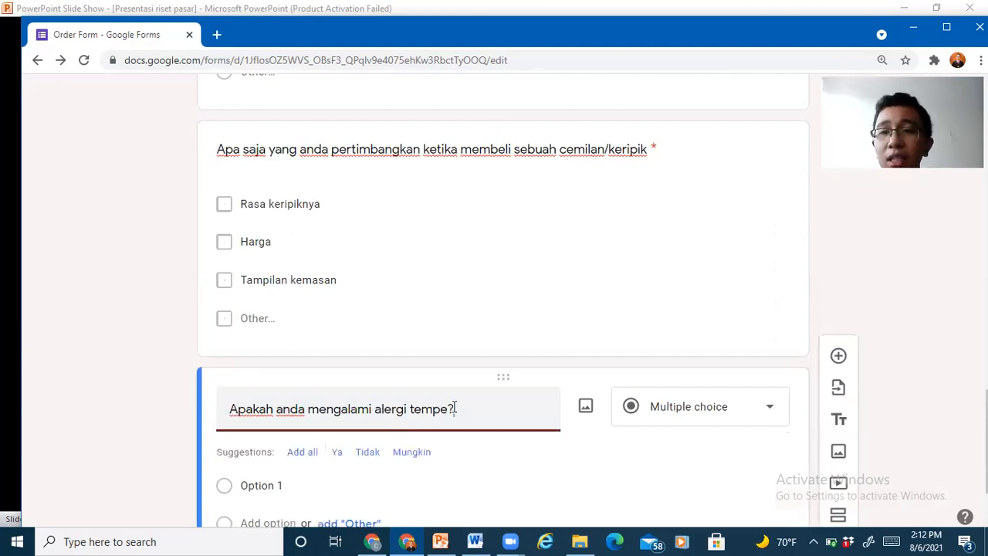
Keep the tempe allergy question as multiple choice with the options "Ya" and "Tidak", and make it required.
click(749, 414)
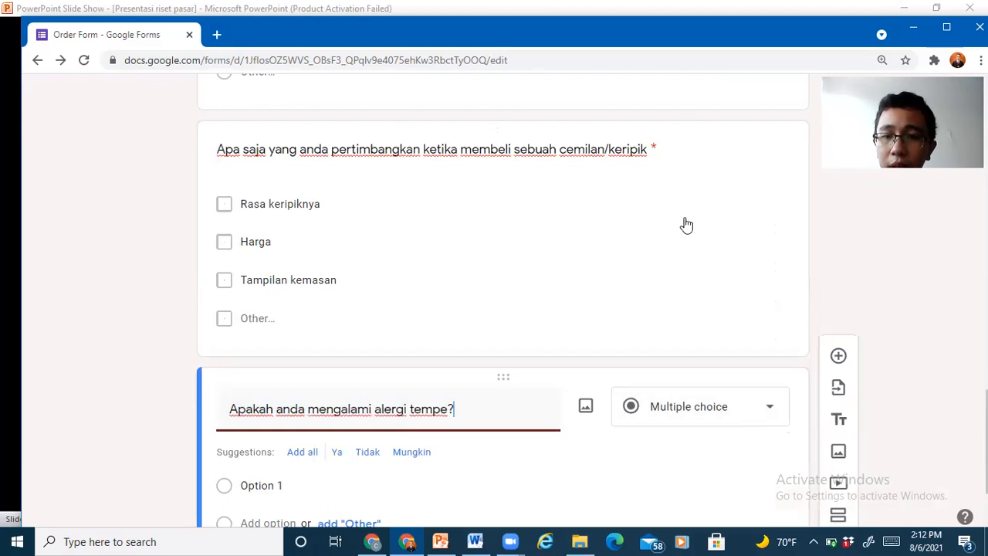
click(686, 224)
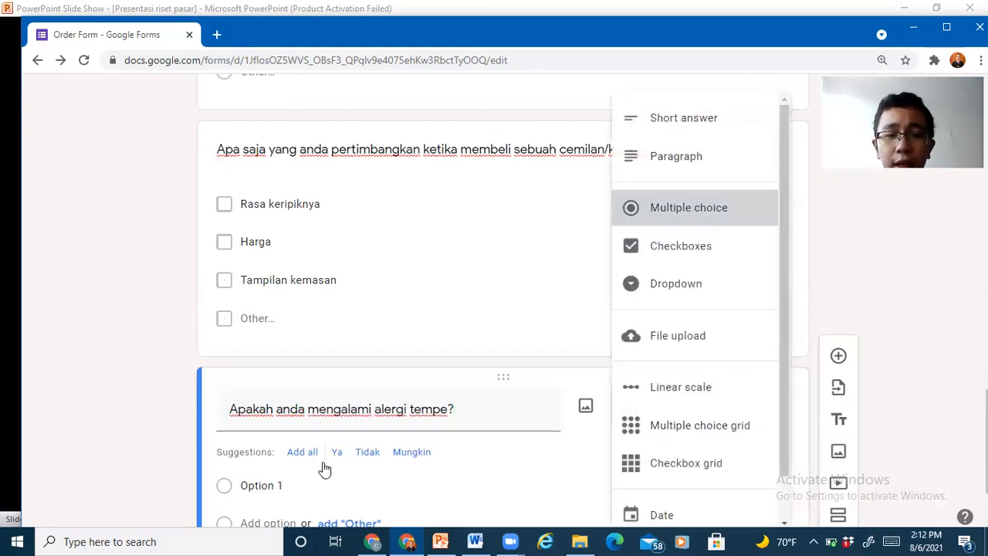
click(252, 484)
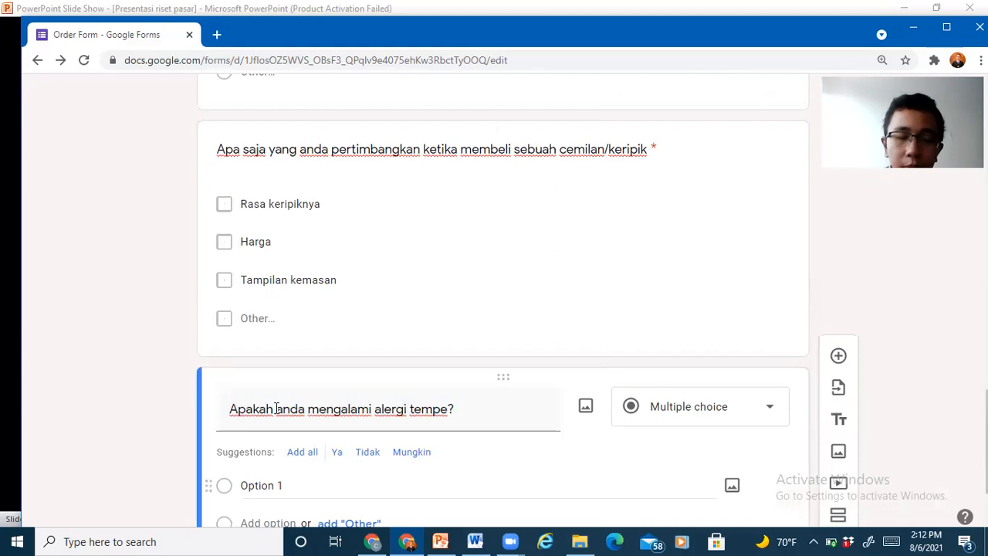
text(Ya)
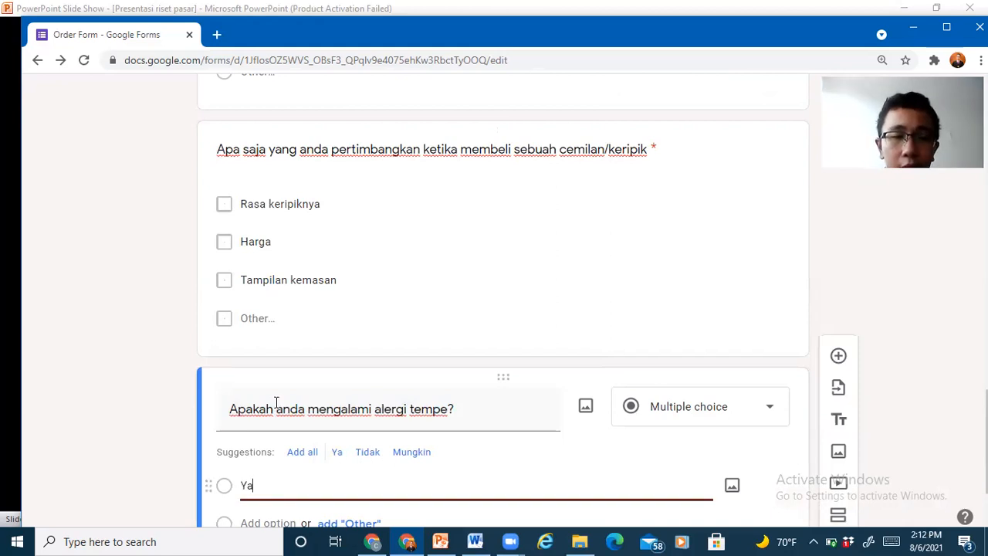
scroll(276, 402, down, 2)
click(275, 402)
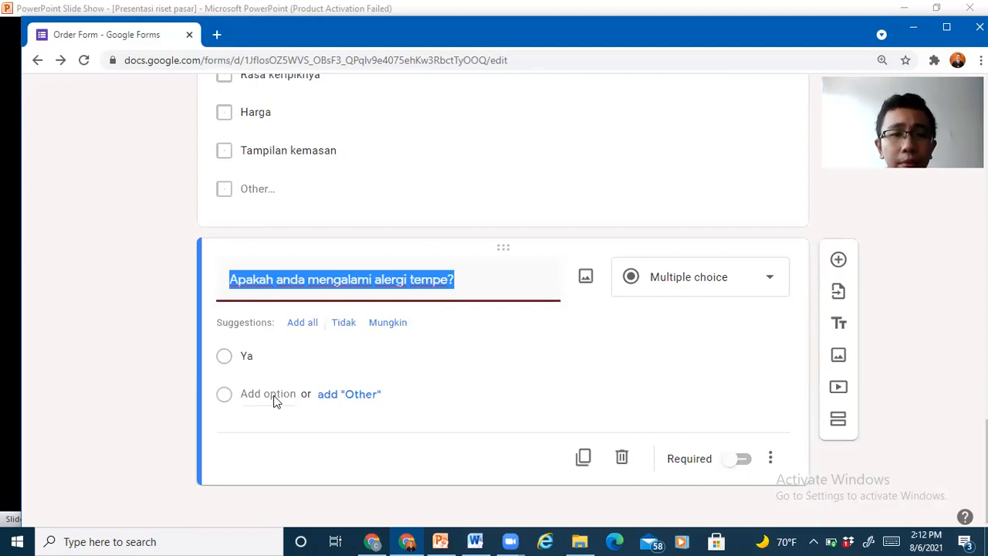
click(272, 395)
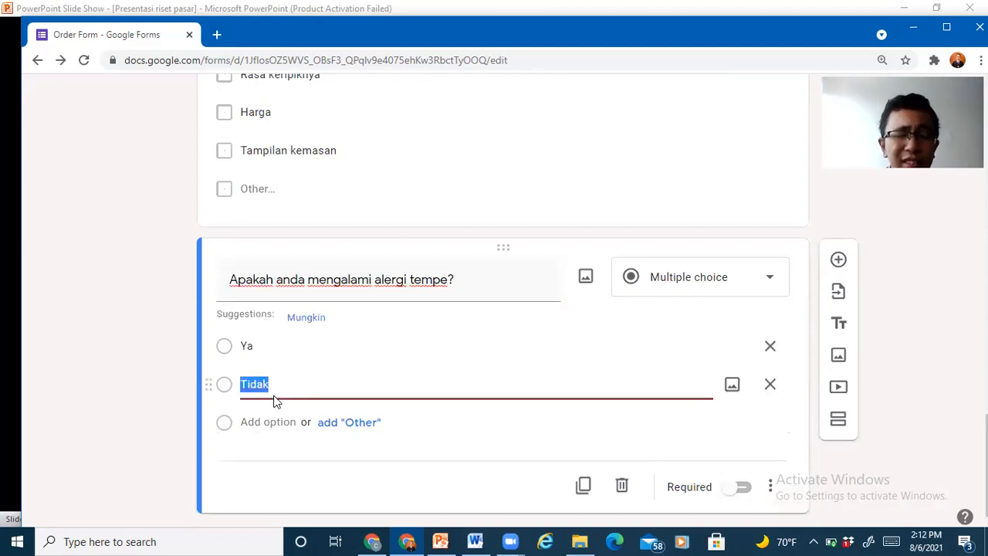
click(277, 398)
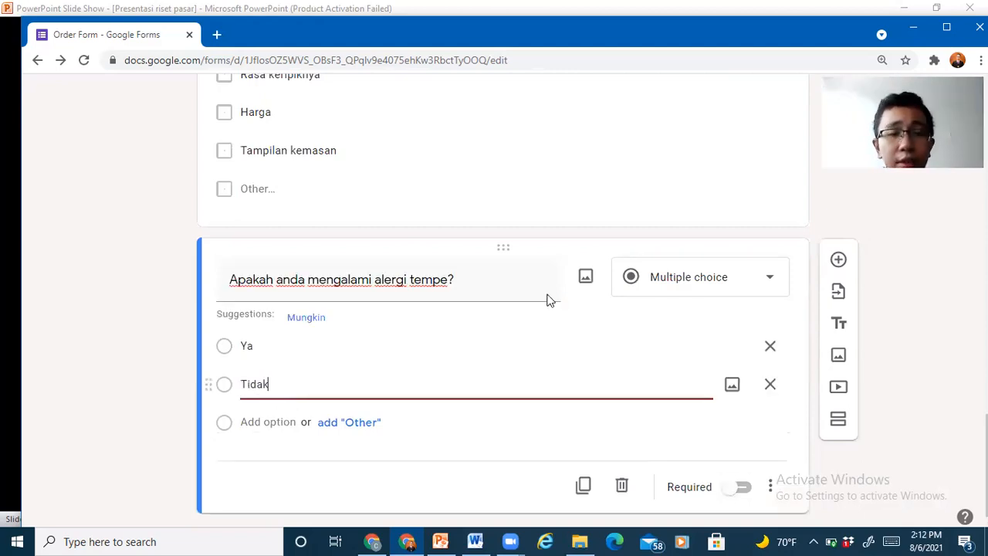
click(740, 487)
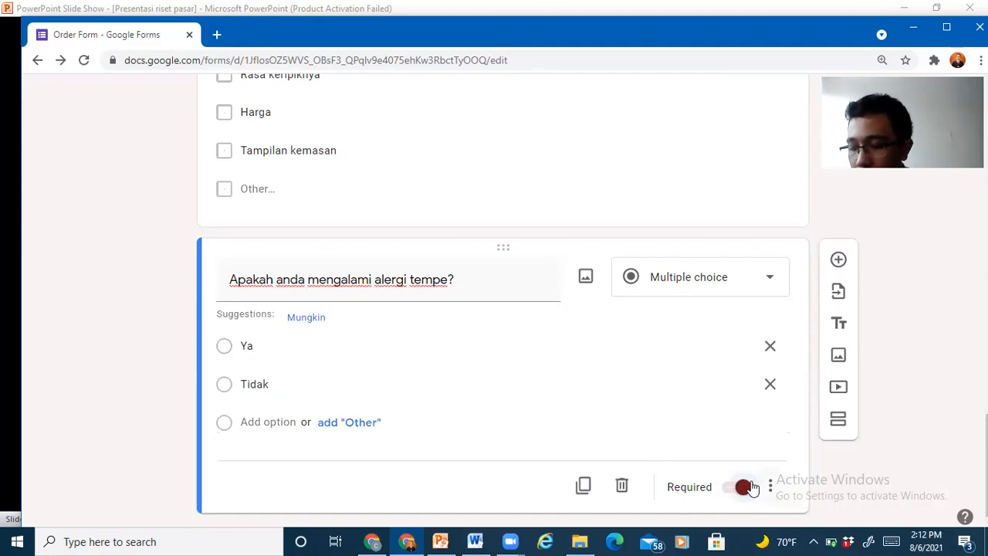
Add a question after the tempe allergy question titled "Apakah anda pernah mendengar keripik tempe?".
click(840, 262)
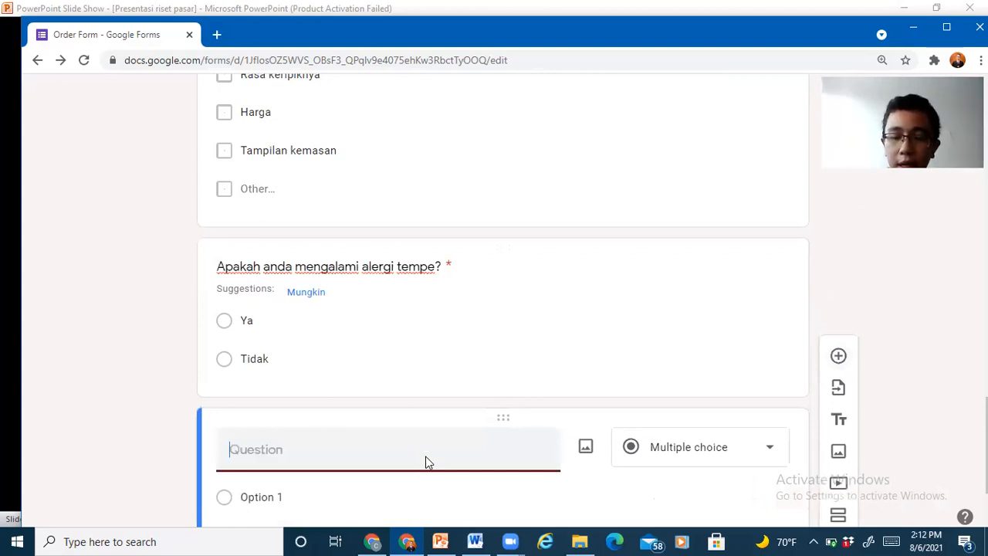
text(Apakah anda pernah mendengar keripik te)
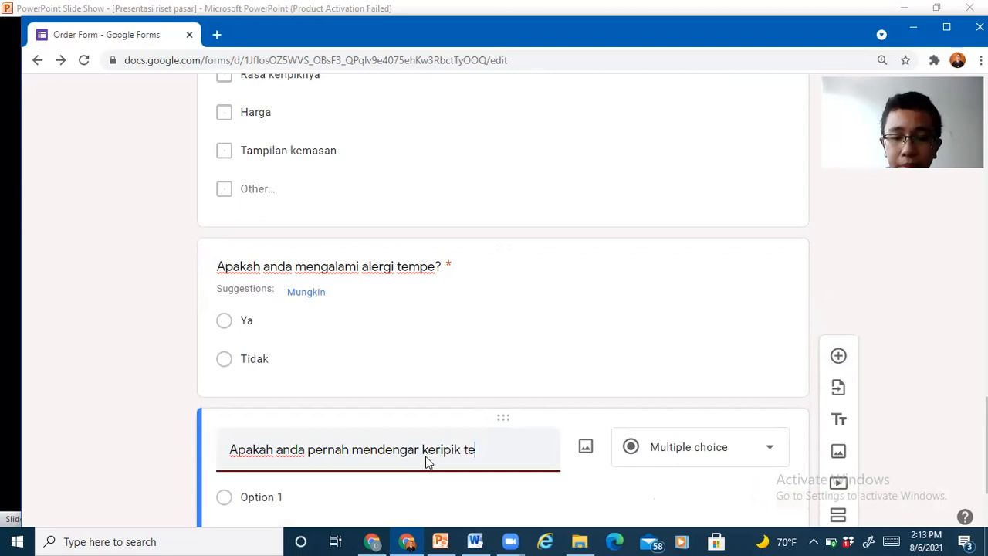
text(mpe?)
Keep the tempe chip awareness question as multiple choice with the options "Ya" and "Tidak", and make it required.
click(708, 458)
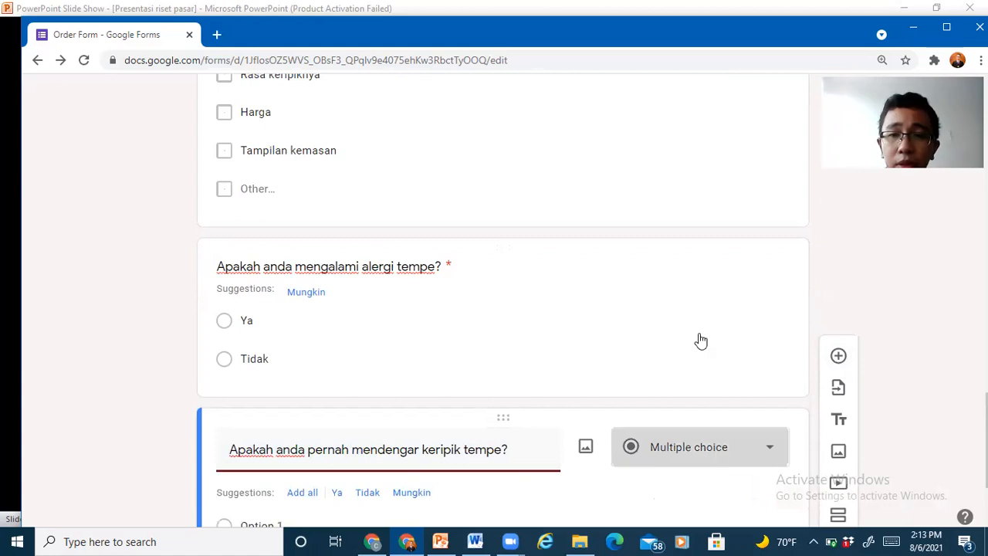
click(679, 207)
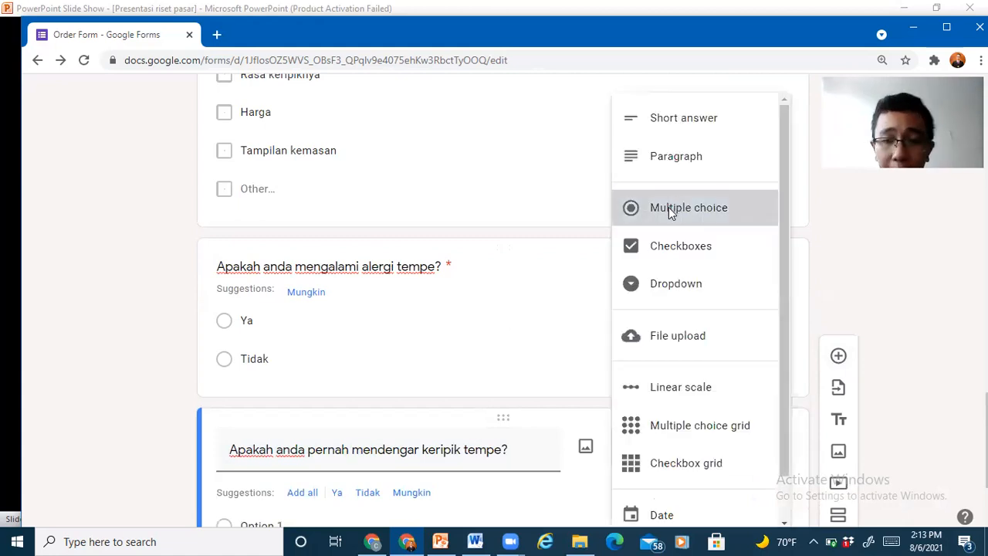
scroll(254, 379, down, 2)
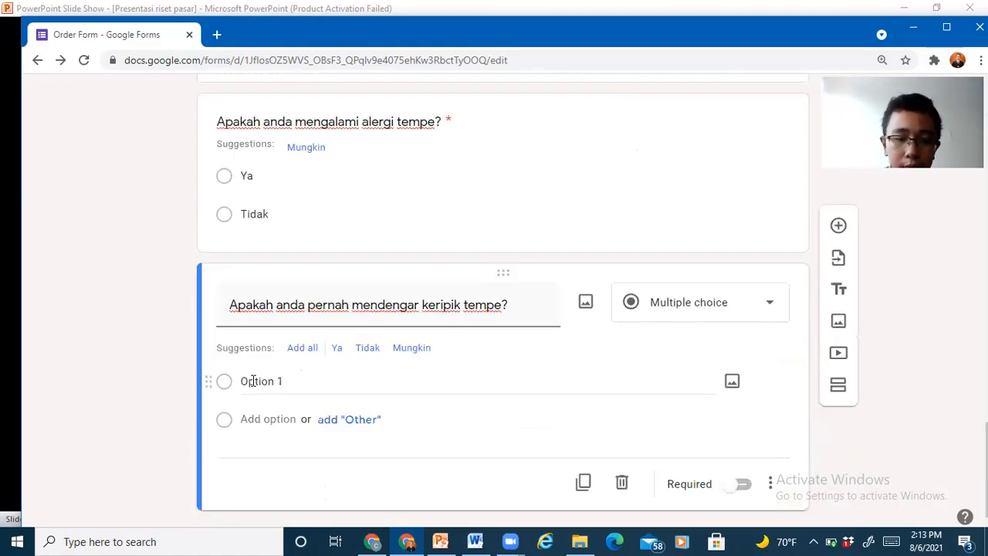
click(254, 381)
text(Ya)
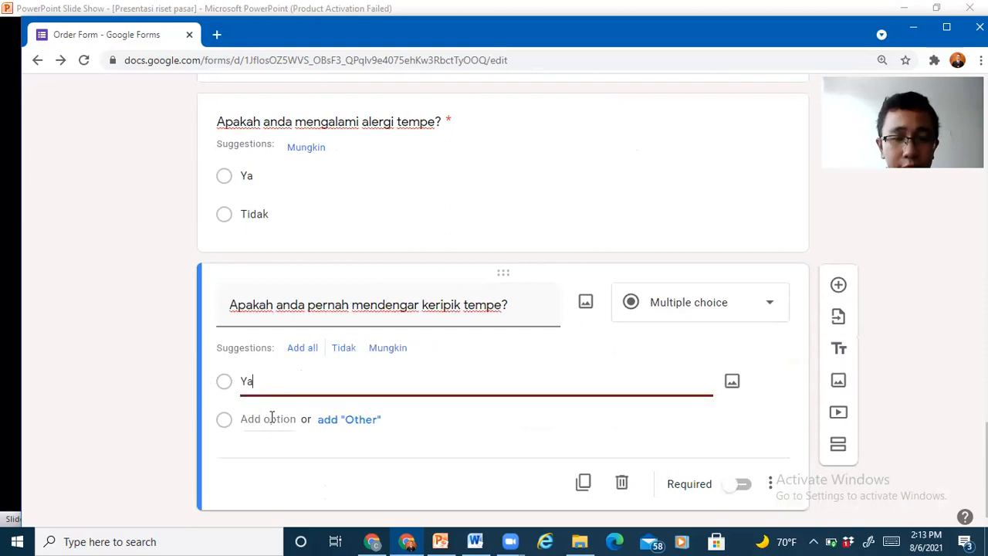
click(345, 349)
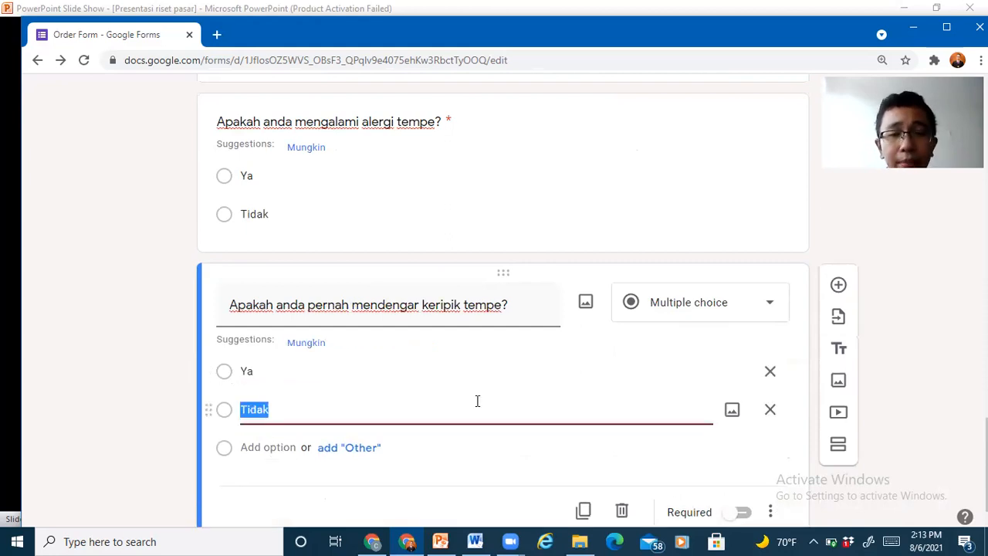
click(745, 513)
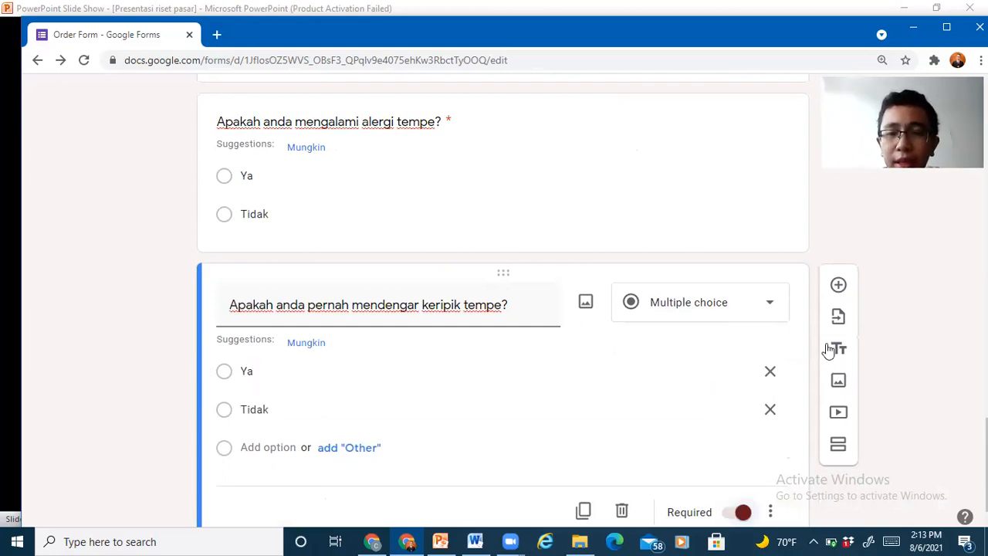
Copy a shortened sharing link for the survey form and close the send settings.
scroll(920, 306, down, 1)
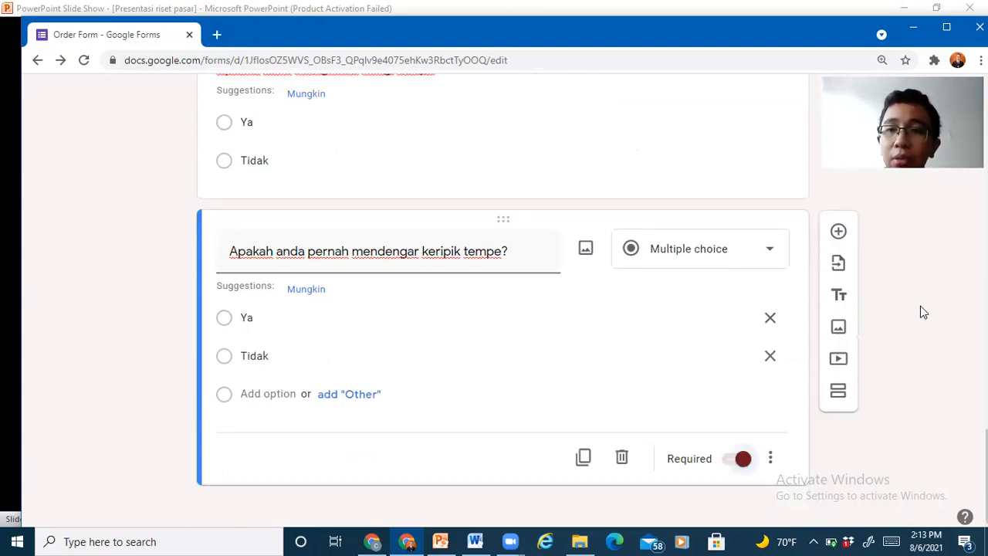
scroll(920, 306, up, 5)
scroll(920, 312, up, 5)
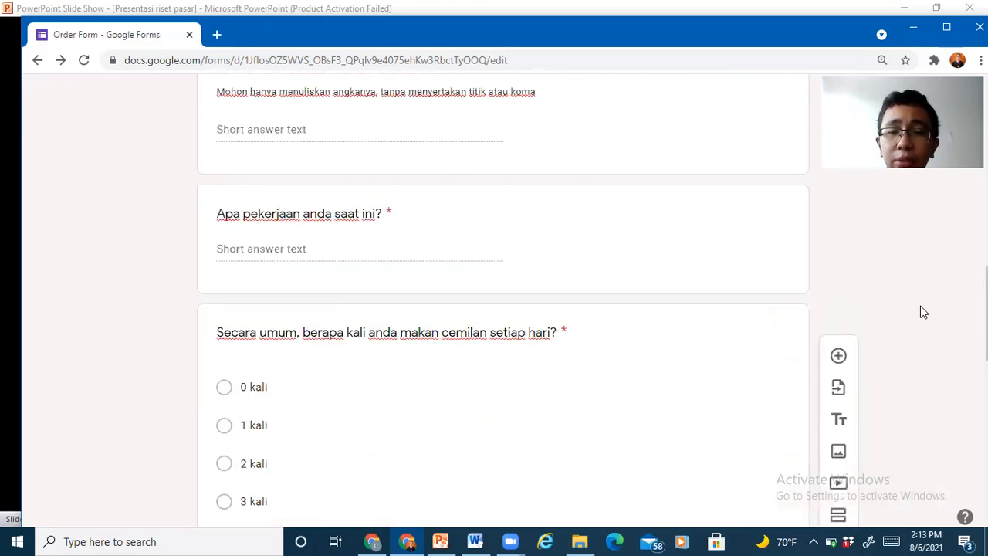
scroll(920, 307, up, 10)
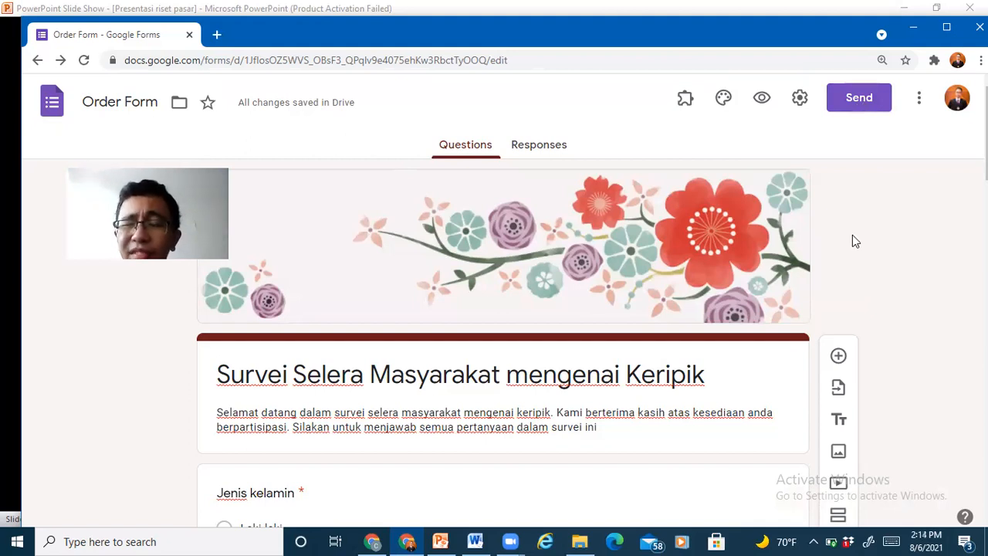
click(858, 111)
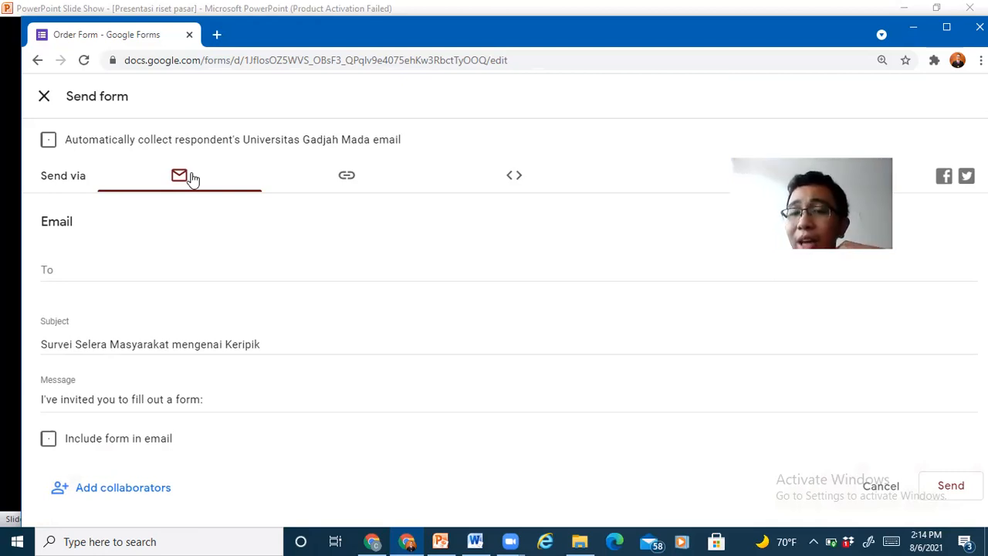
click(347, 179)
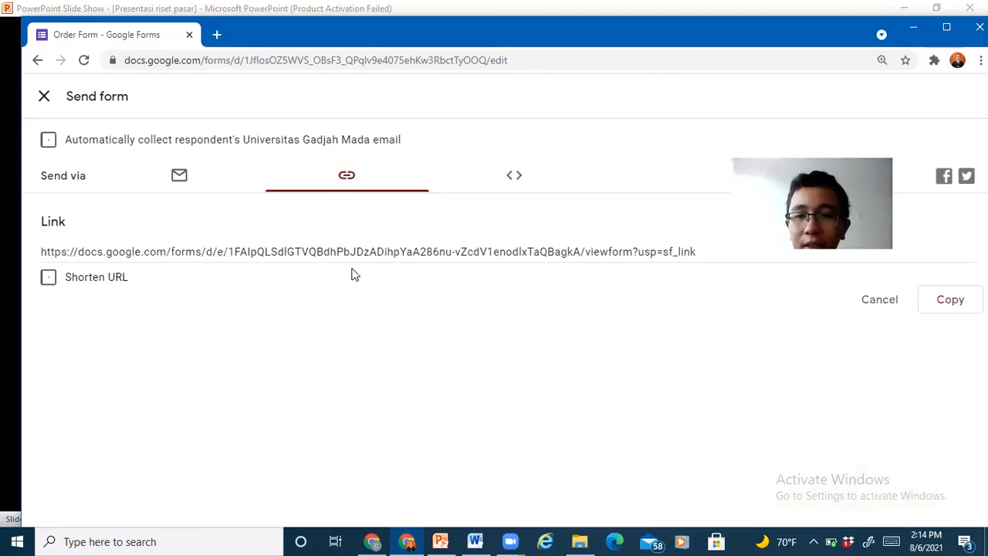
click(49, 278)
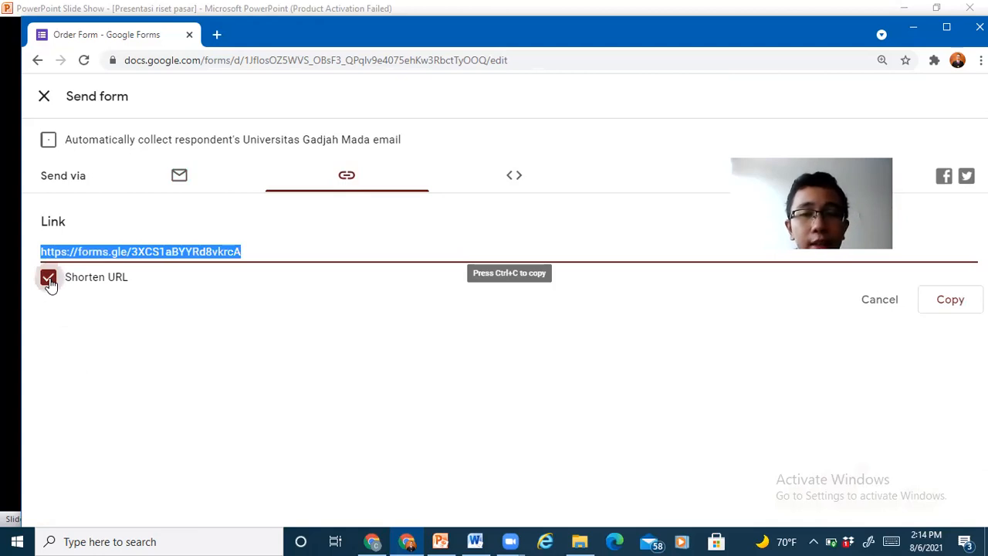
click(950, 305)
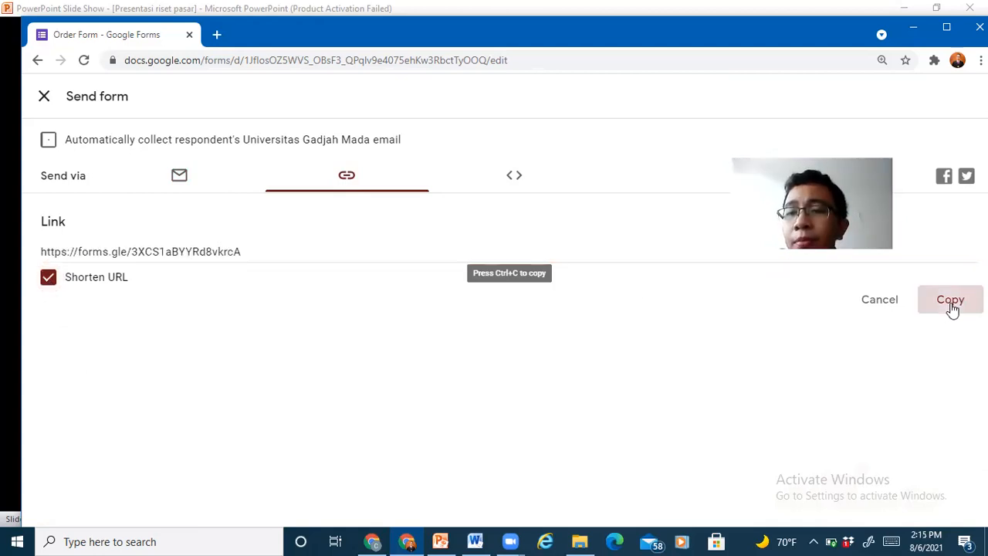
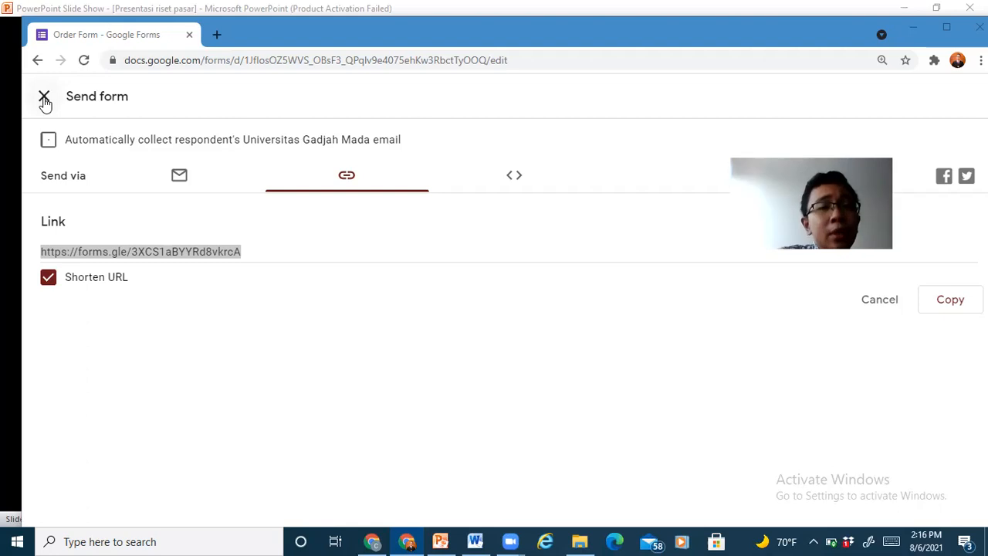
click(44, 104)
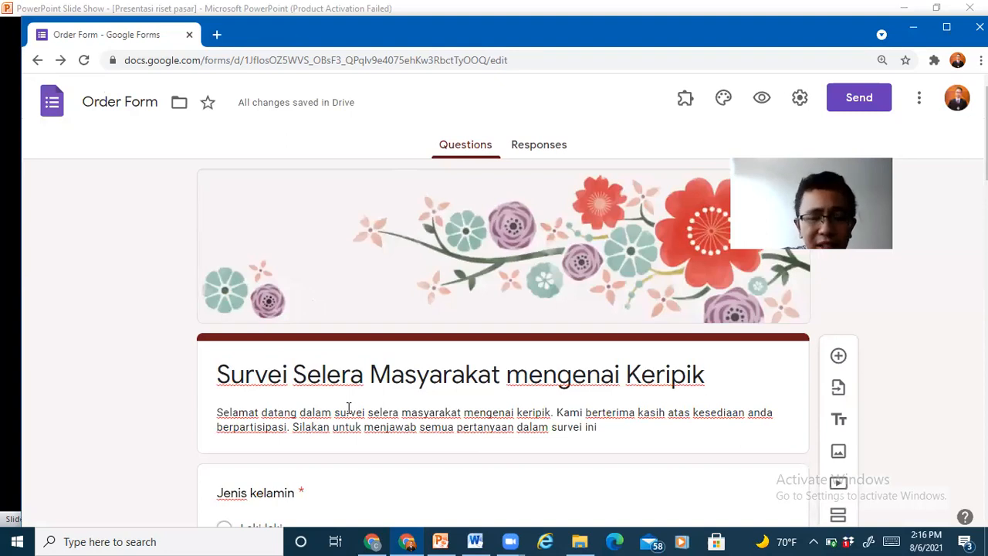
Switch to the other browser window holding the sample chips survey with collected responses and look through its questions.
scroll(348, 407, down, 2)
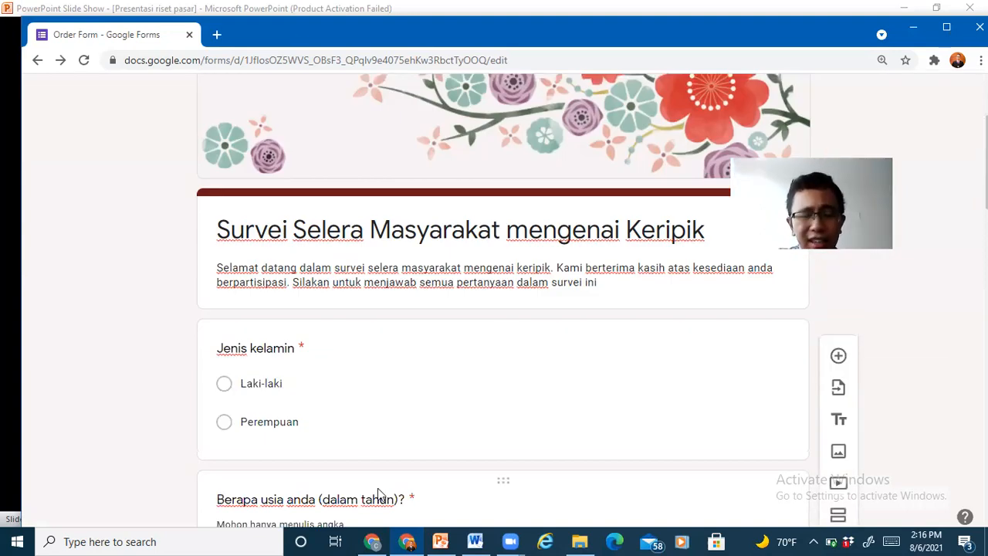
mouse_move(385, 540)
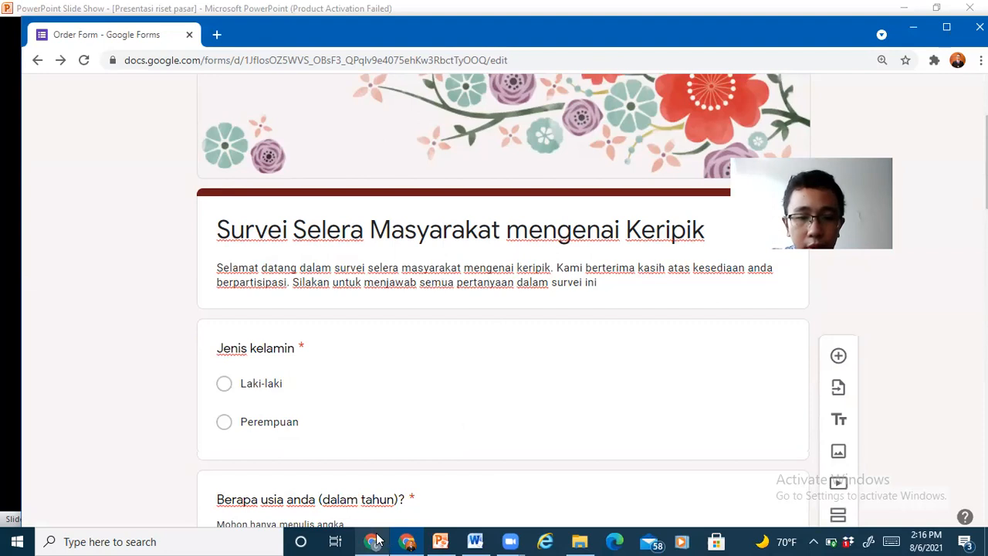
click(377, 540)
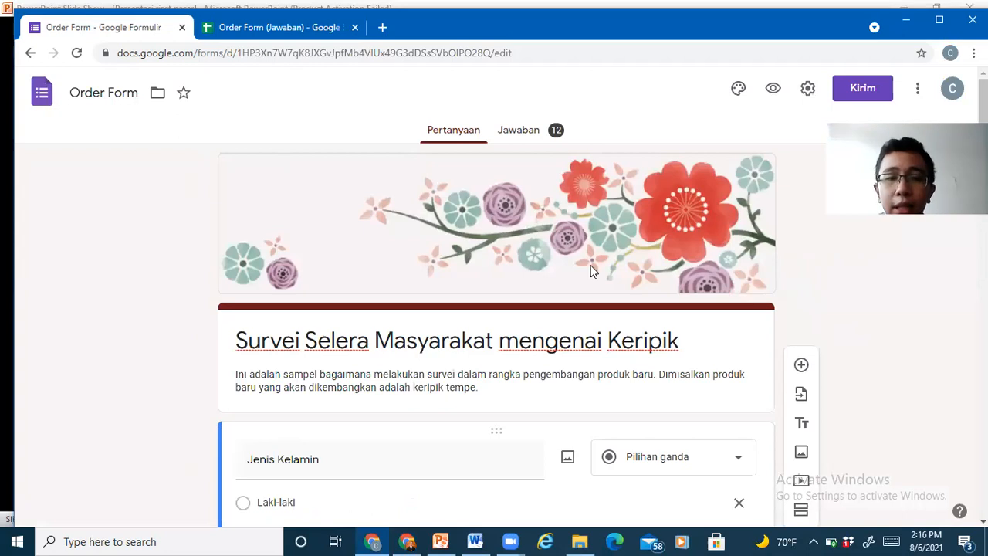
scroll(590, 264, down, 10)
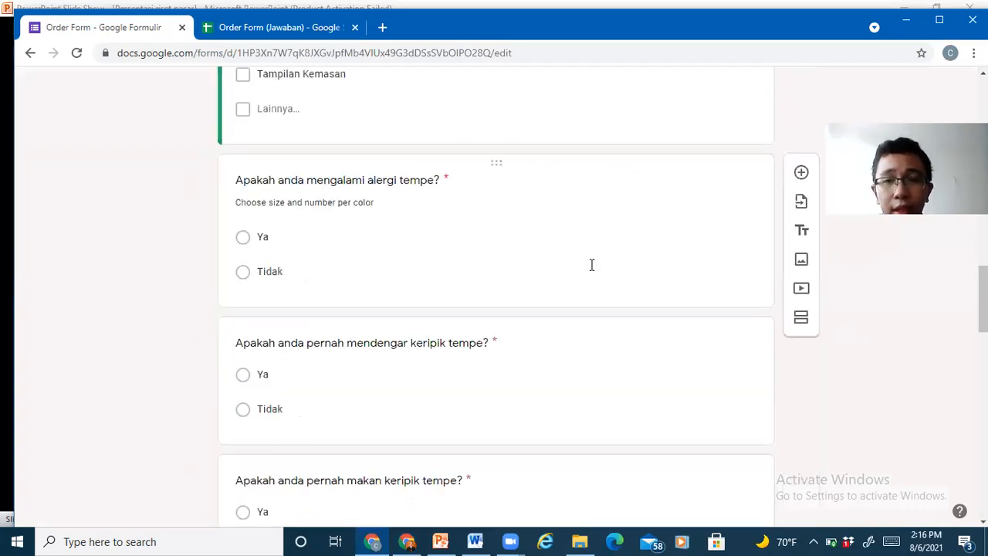
scroll(591, 265, up, 6)
scroll(591, 265, up, 6)
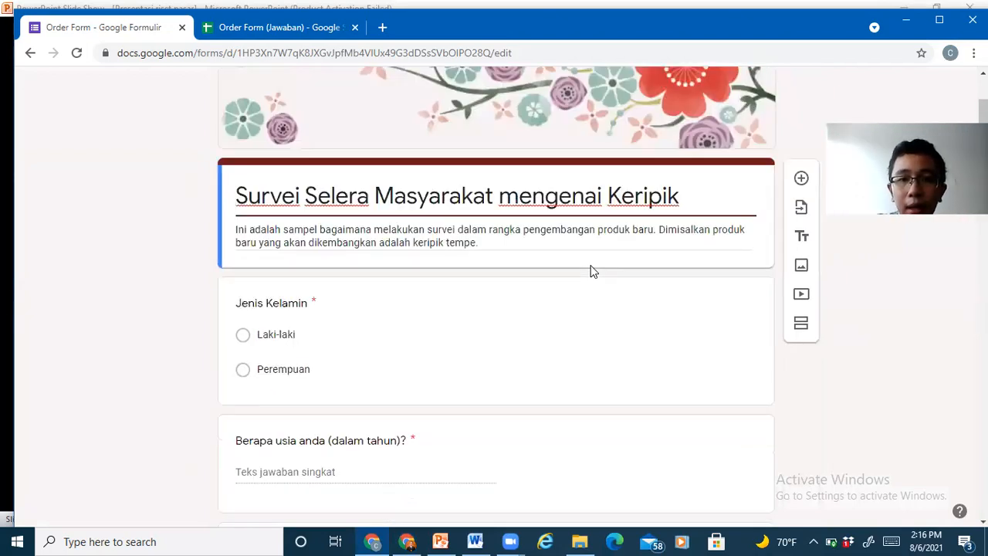
scroll(590, 266, up, 2)
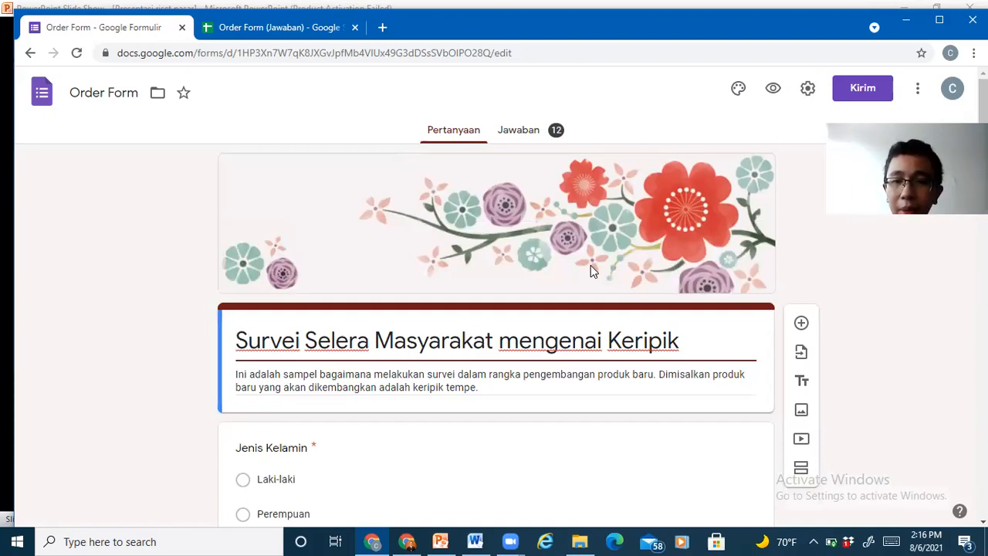
Review the keripik survey's opening questions on gender, age, residence, monthly income and occupation.
scroll(590, 264, down, 2)
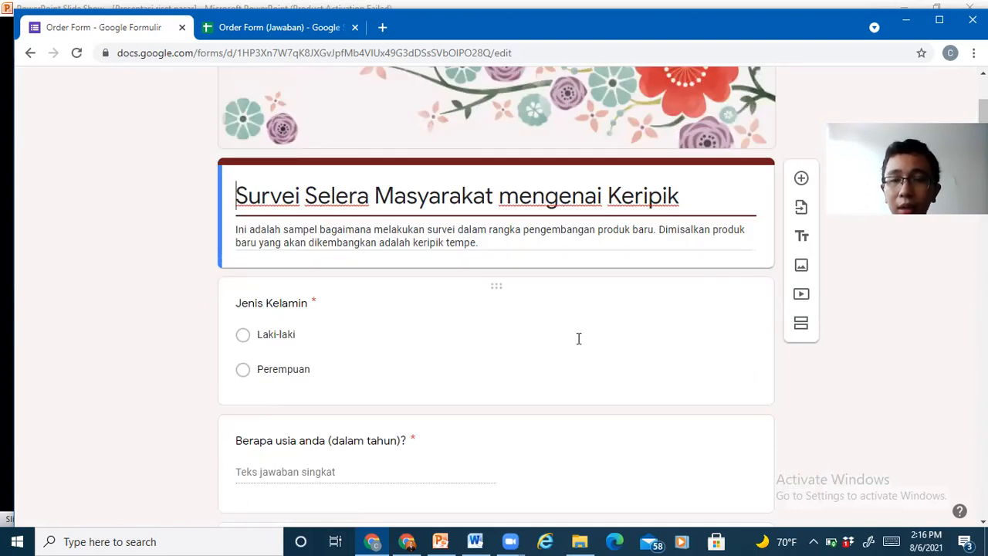
scroll(578, 345, down, 1)
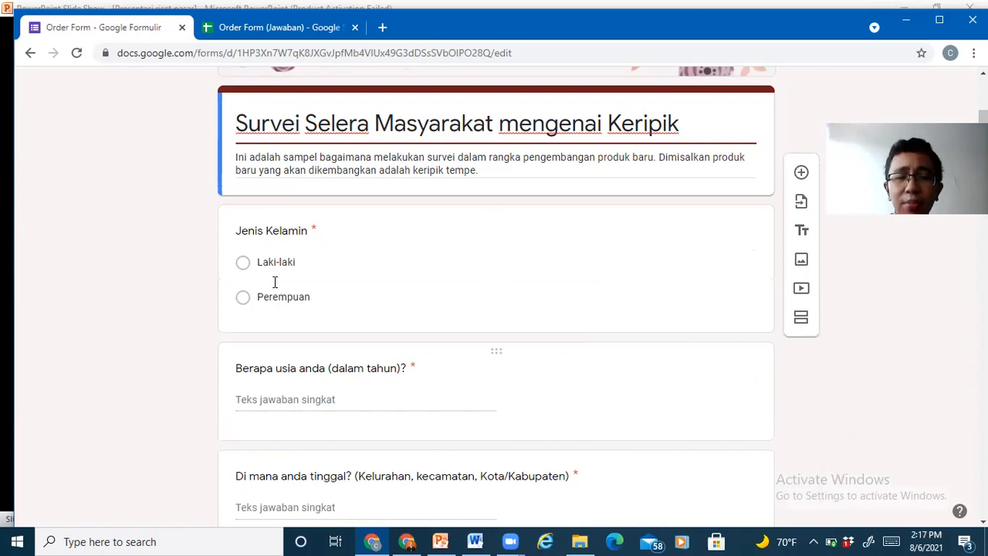
scroll(294, 263, down, 2)
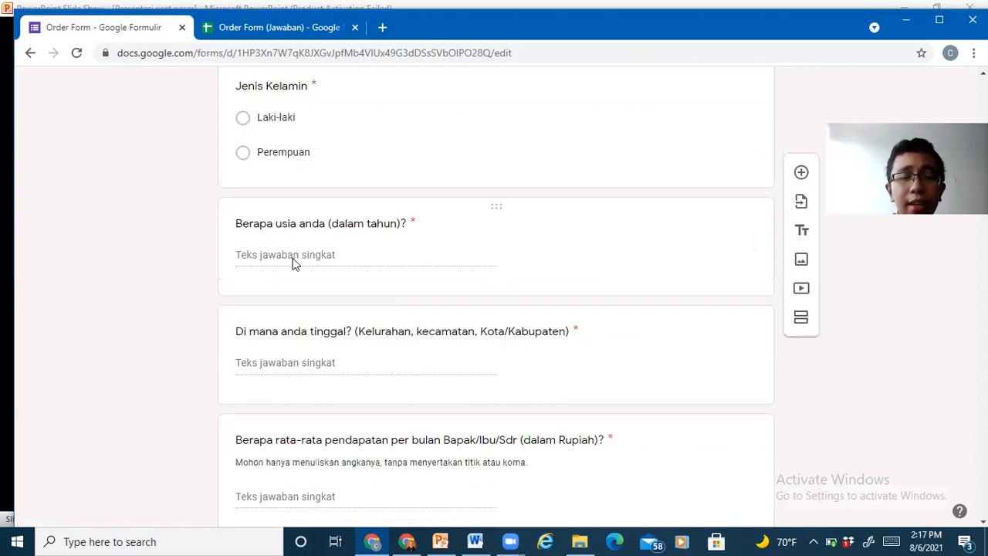
scroll(293, 263, down, 3)
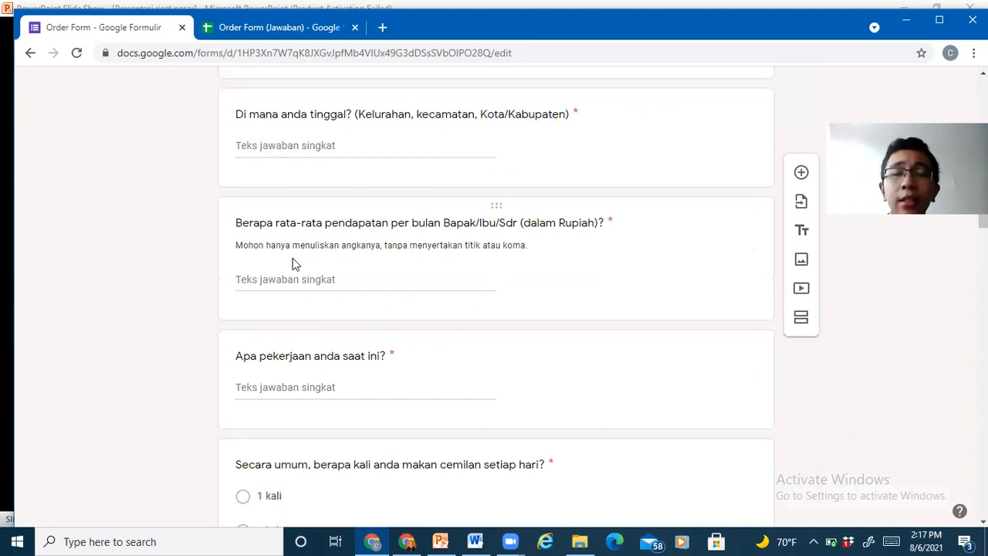
scroll(293, 264, up, 10)
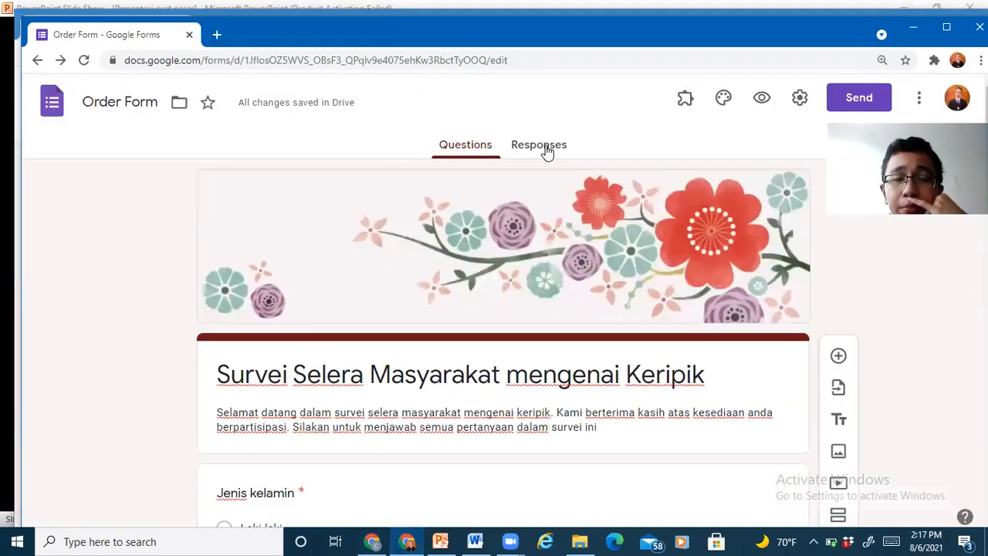
Open the response summary of the "Survei Selera Masyarakat mengenai Keripik" form.
click(540, 145)
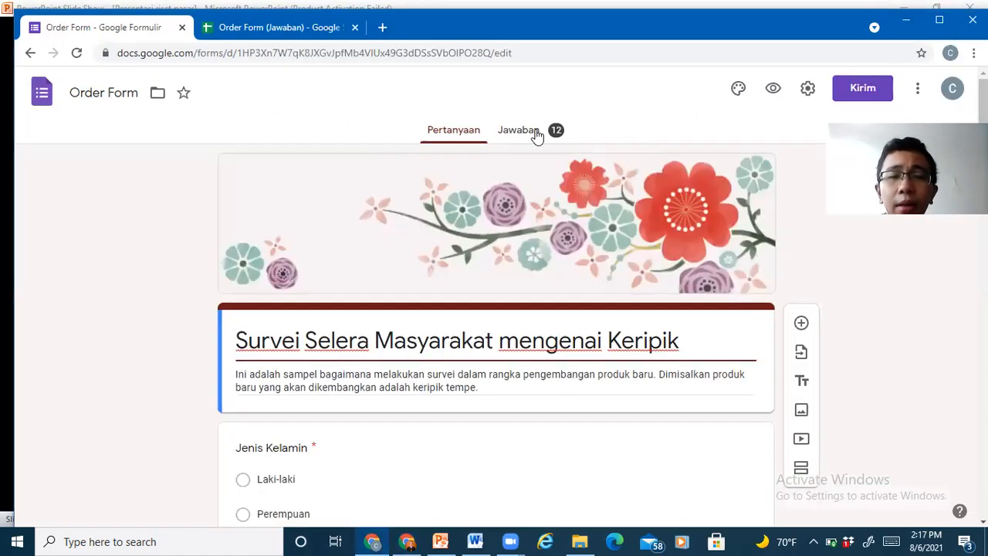
click(533, 131)
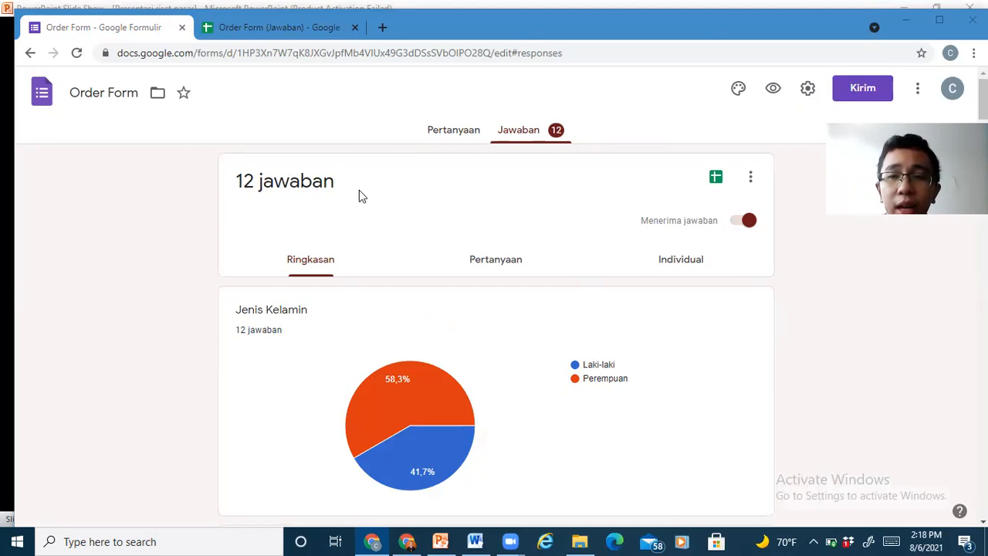
drag(290, 183, 404, 211)
click(411, 214)
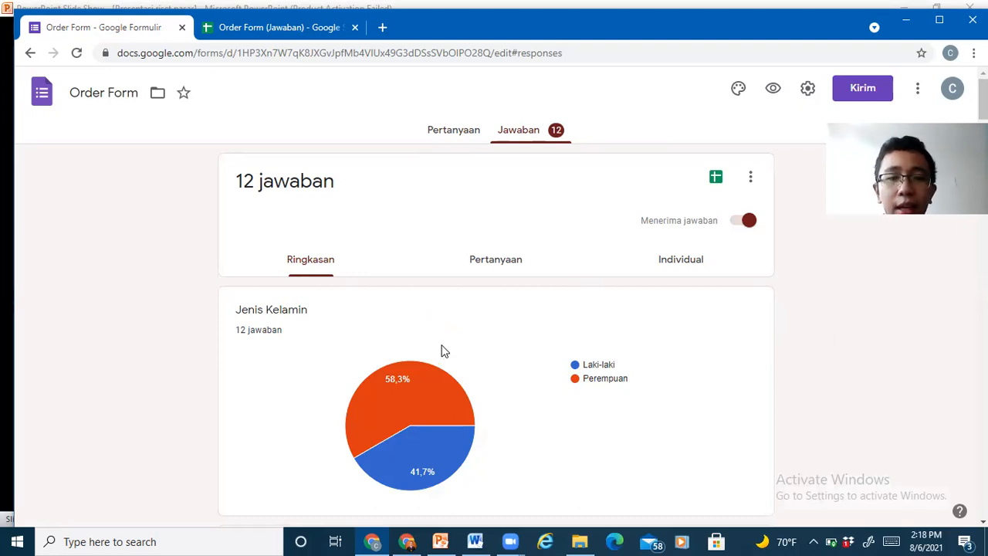
Examine the "Jenis Kelamin" pie chart, comparing the Perempuan and Laki-laki slices.
scroll(444, 352, down, 1)
scroll(441, 351, up, 1)
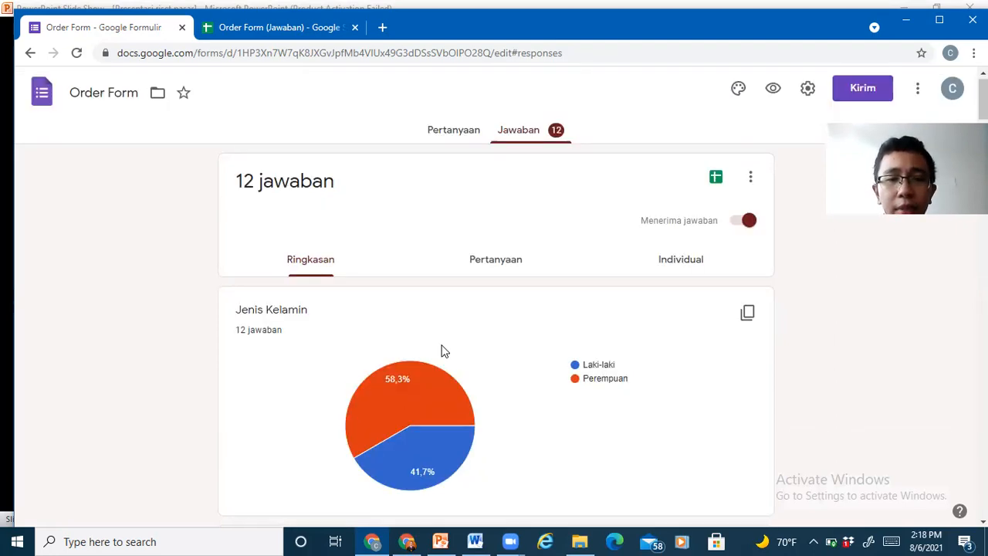
scroll(421, 319, down, 1)
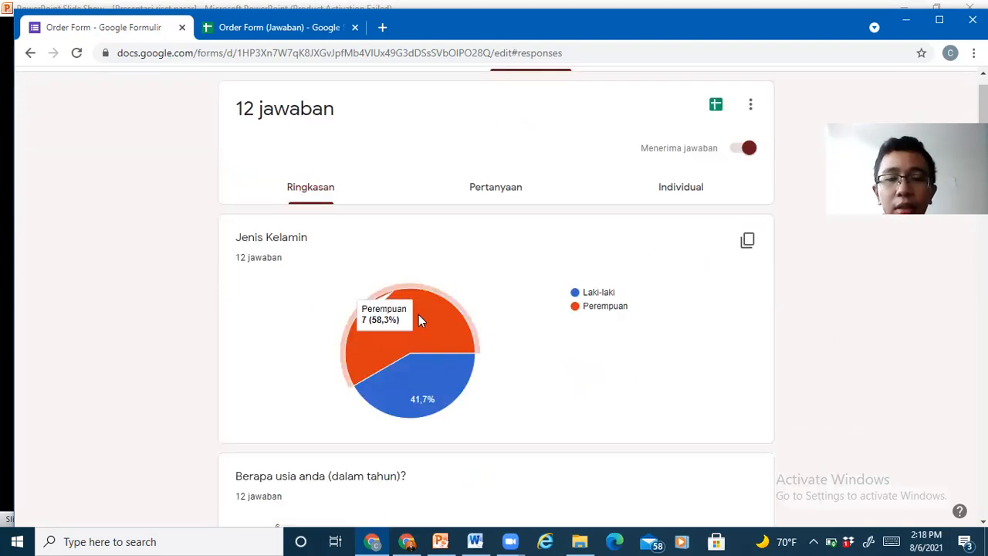
scroll(419, 314, down, 1)
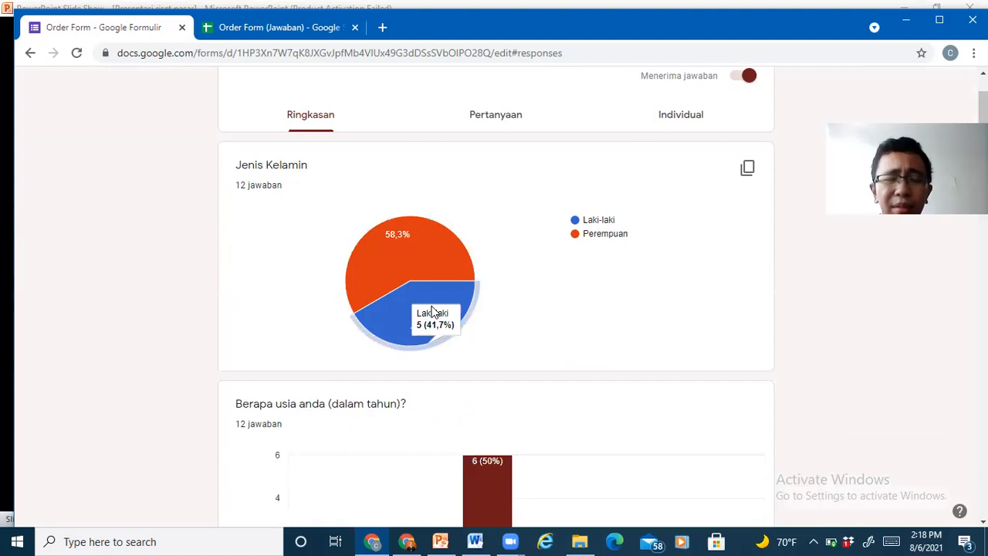
mouse_move(436, 250)
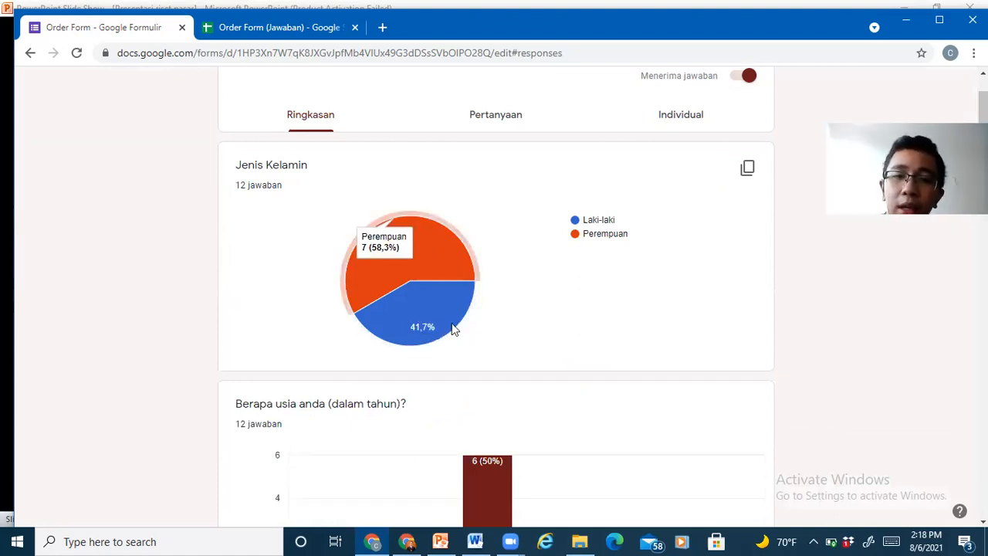
mouse_move(452, 325)
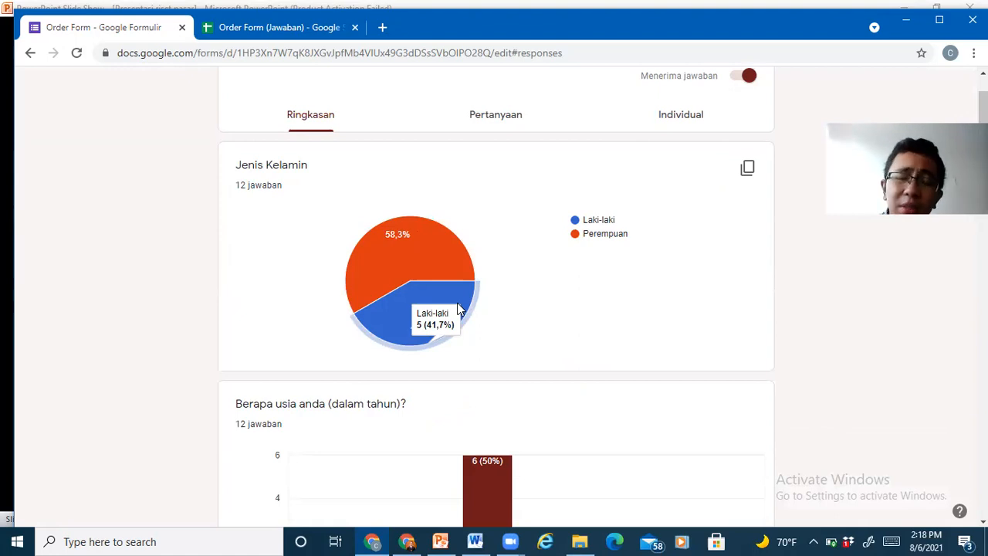
Examine the age distribution in the "Berapa usia anda (dalam tahun)?" bar chart.
scroll(457, 308, down, 2)
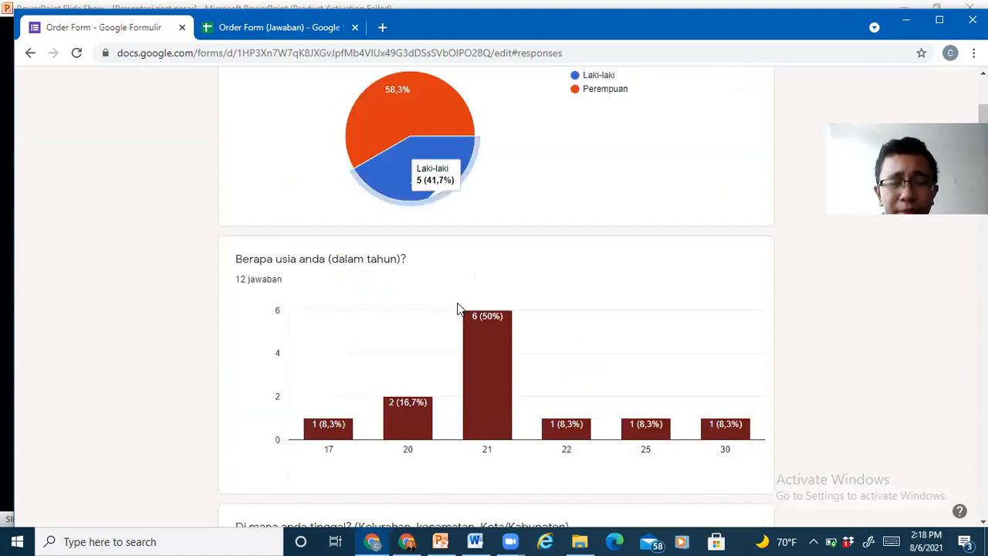
scroll(446, 312, down, 1)
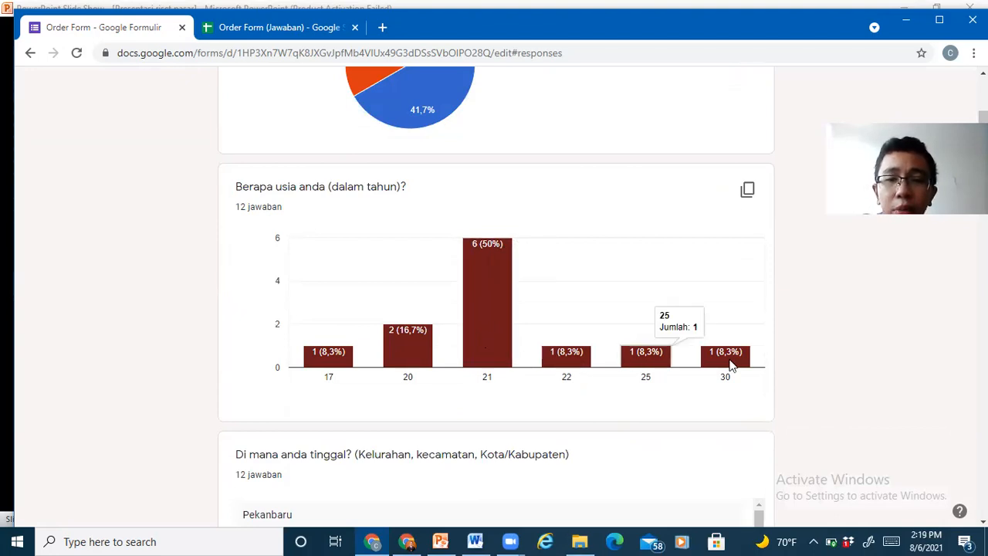
mouse_move(418, 363)
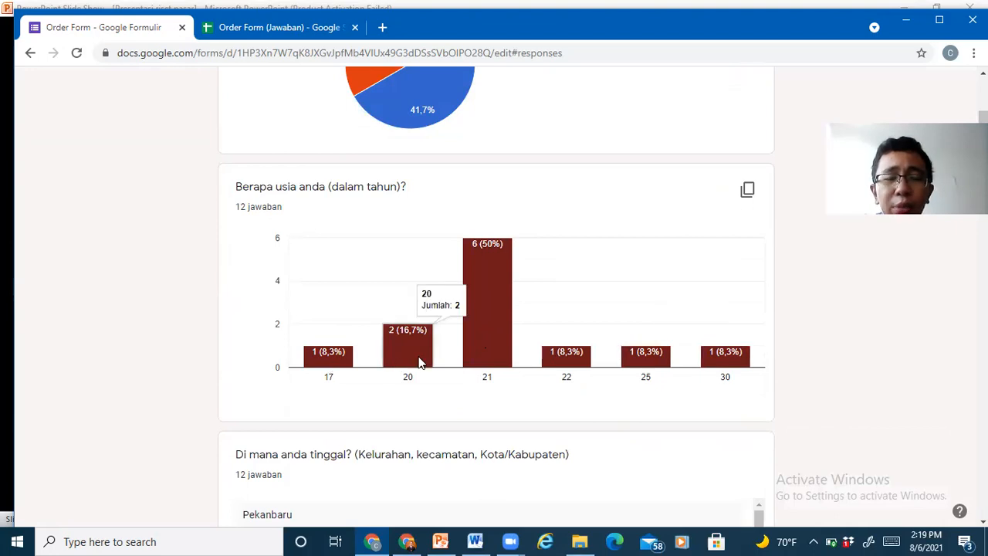
mouse_move(504, 338)
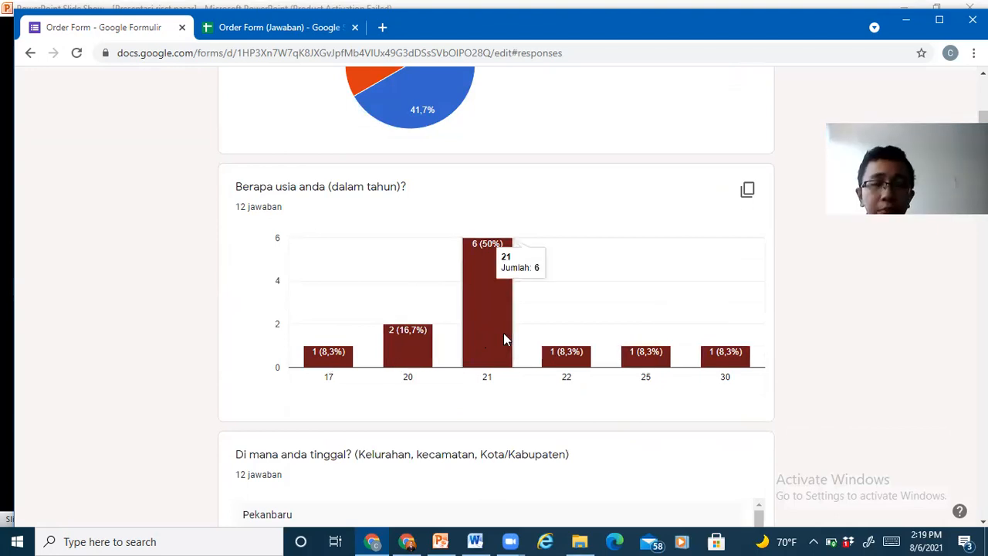
Read through the full list of residence answers under "Di mana anda tinggal?".
scroll(503, 338, down, 4)
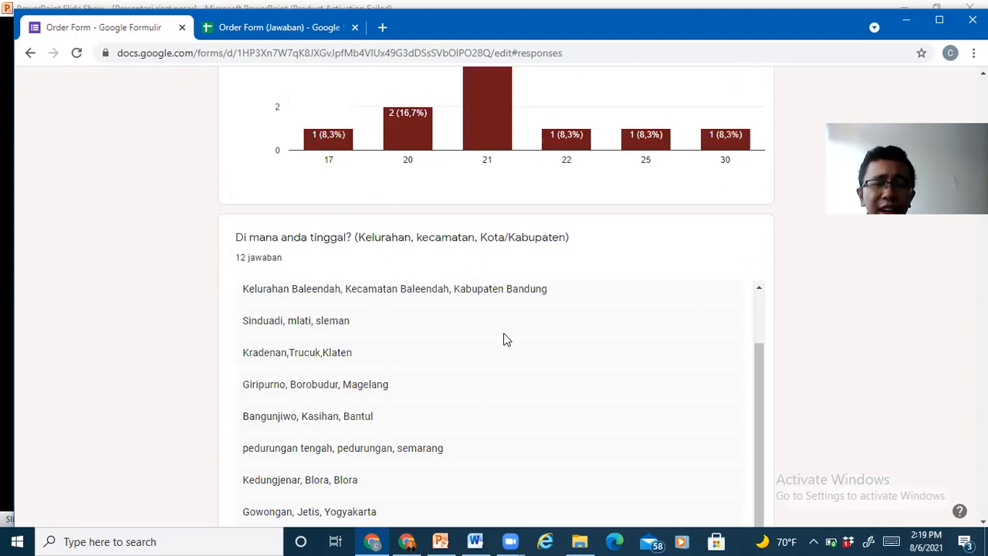
scroll(591, 293, up, 1)
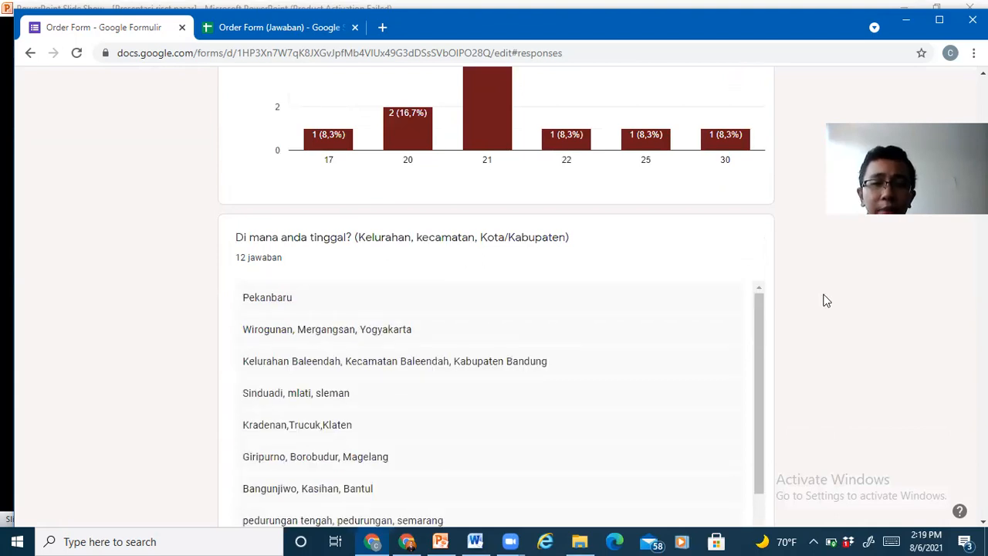
scroll(825, 299, down, 1)
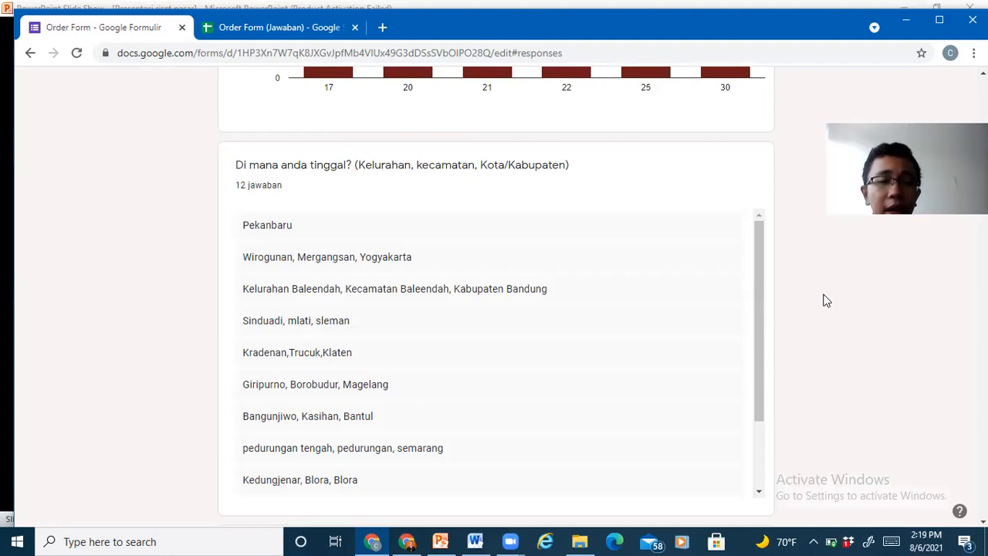
scroll(716, 221, down, 2)
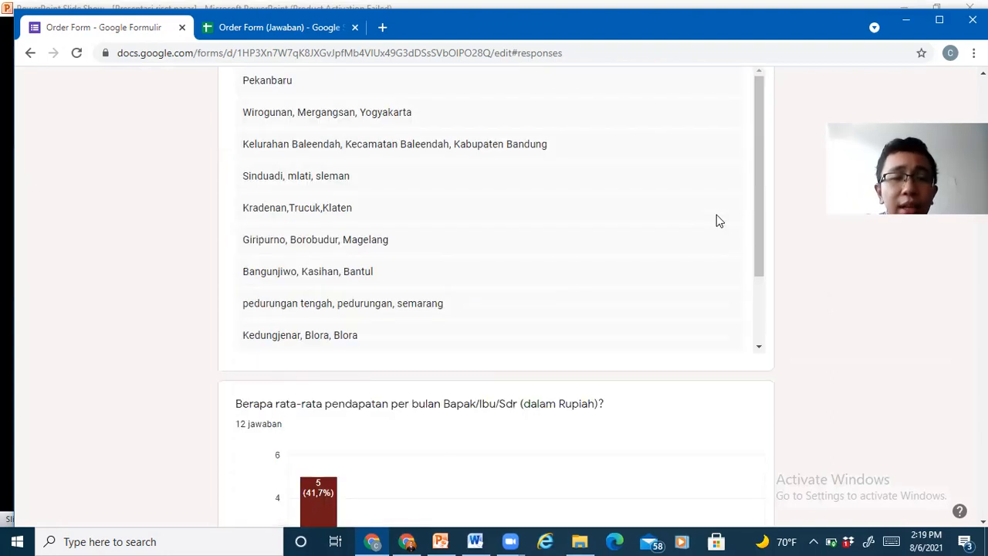
scroll(716, 221, down, 3)
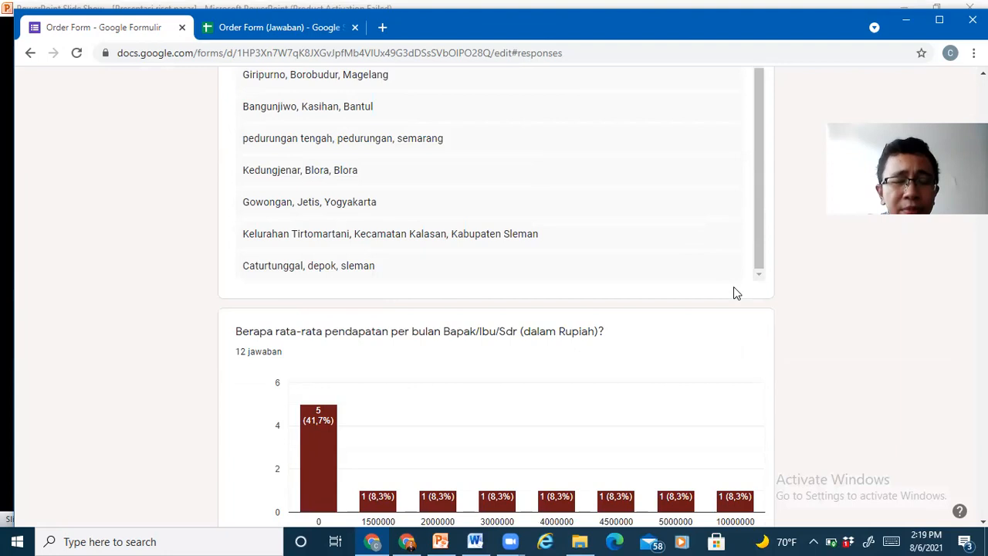
Examine the respondents' average monthly income chart, from the lowest to the highest amount.
scroll(736, 293, down, 3)
scroll(309, 321, up, 1)
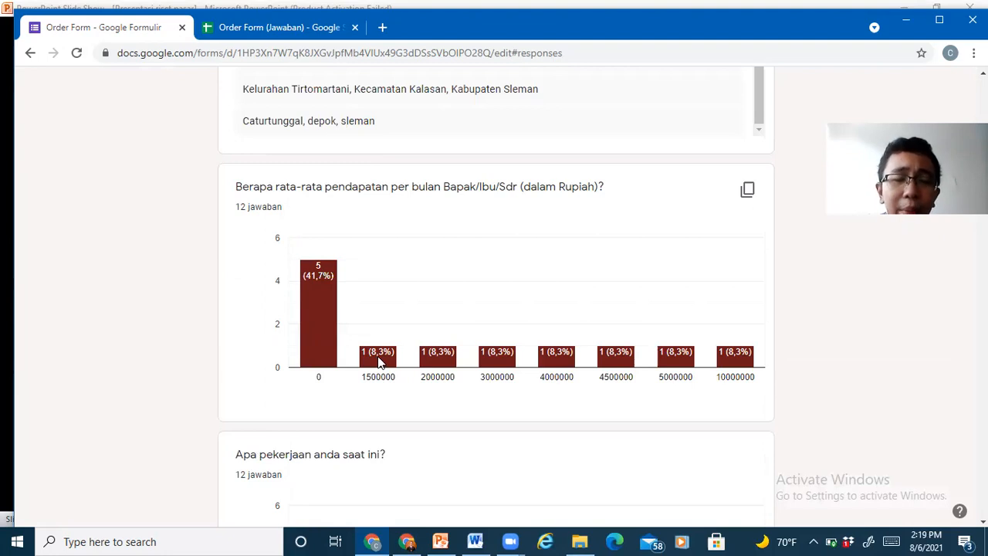
mouse_move(388, 372)
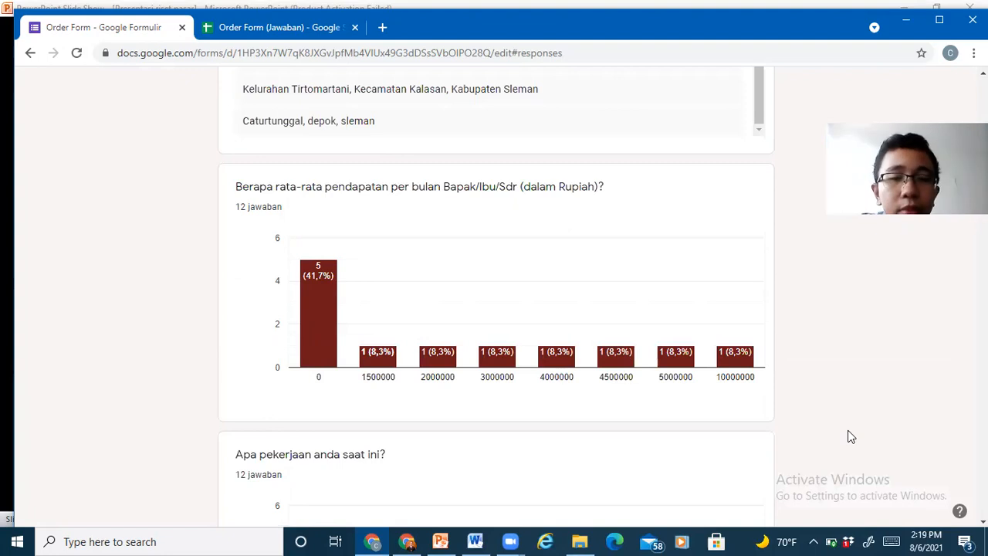
scroll(738, 305, down, 1)
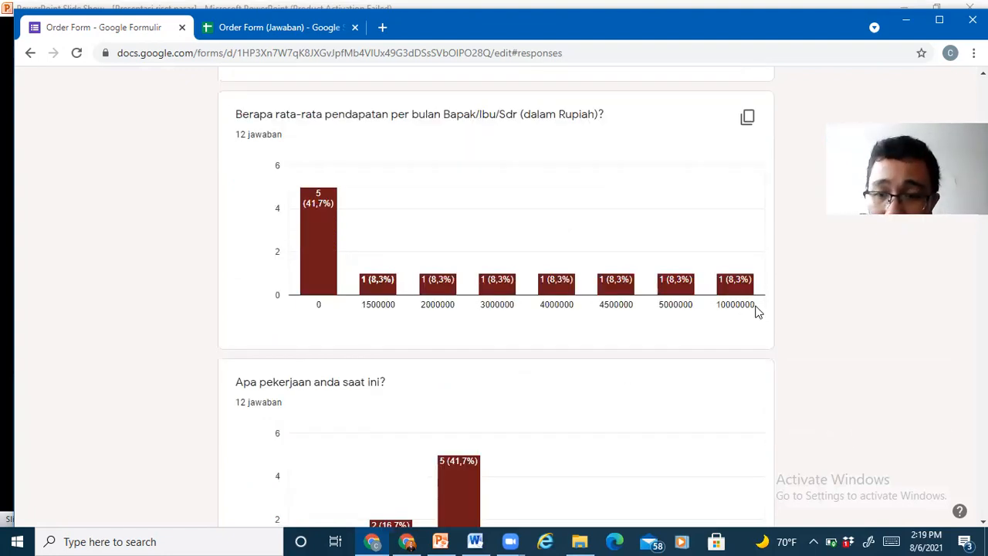
drag(740, 305, 756, 306)
click(746, 290)
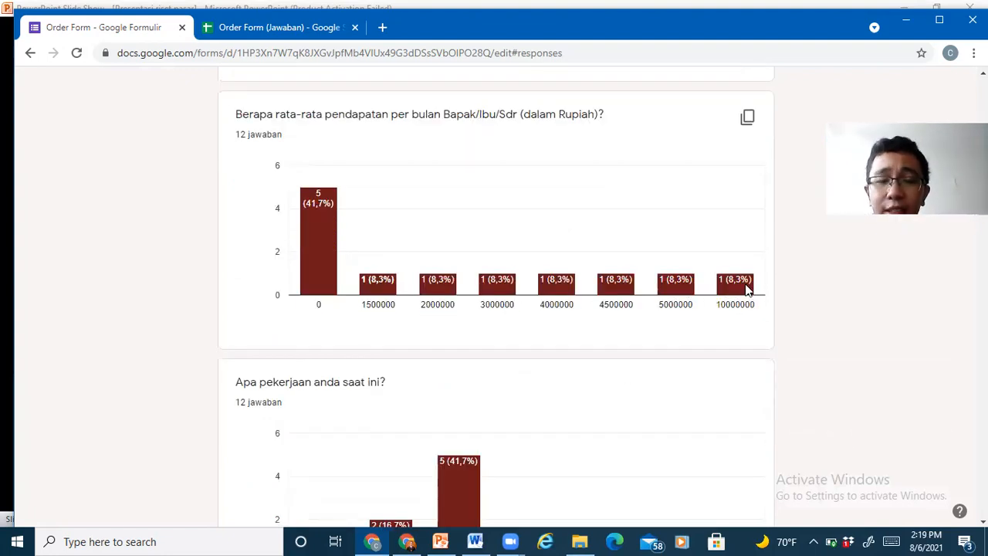
Inspect the occupation bars under "Apa pekerjaan anda saat ini?", including Mahasiswa, Dokter, Desainer and Wirausaha Skincare.
scroll(747, 290, down, 2)
scroll(747, 290, down, 1)
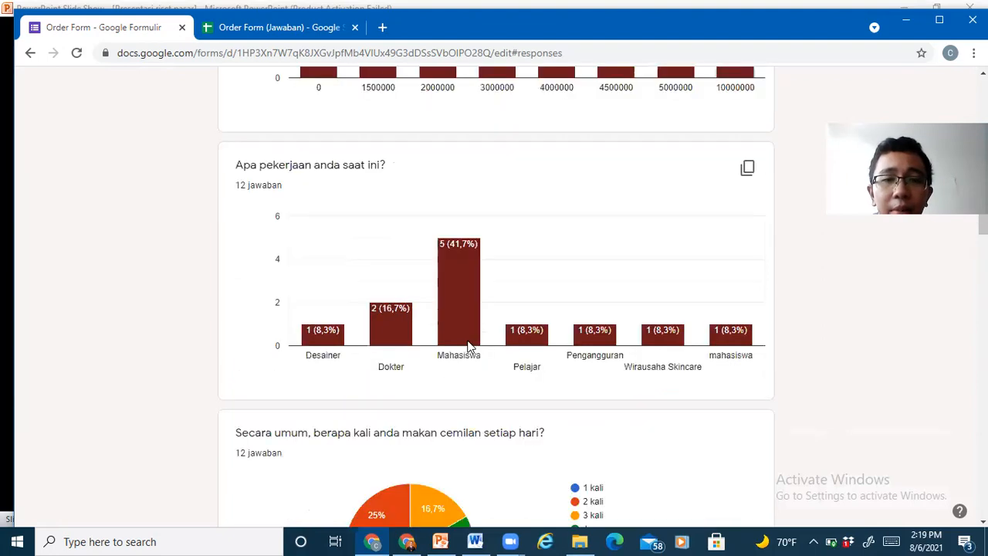
click(463, 320)
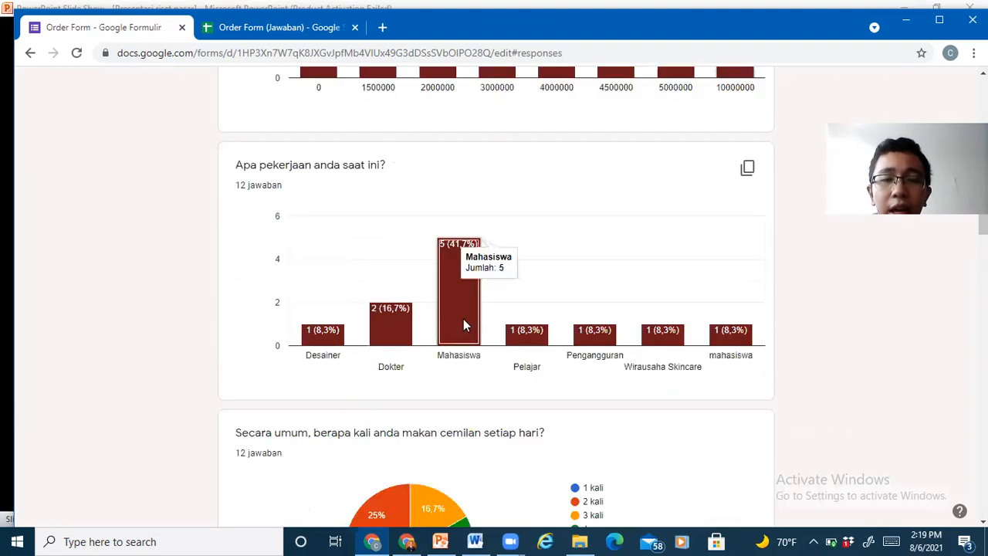
click(392, 344)
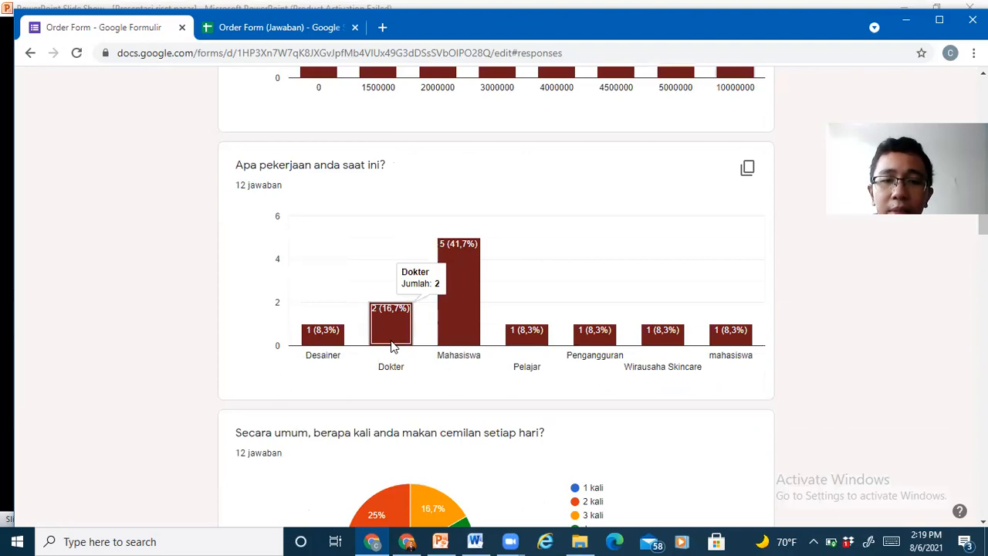
click(328, 340)
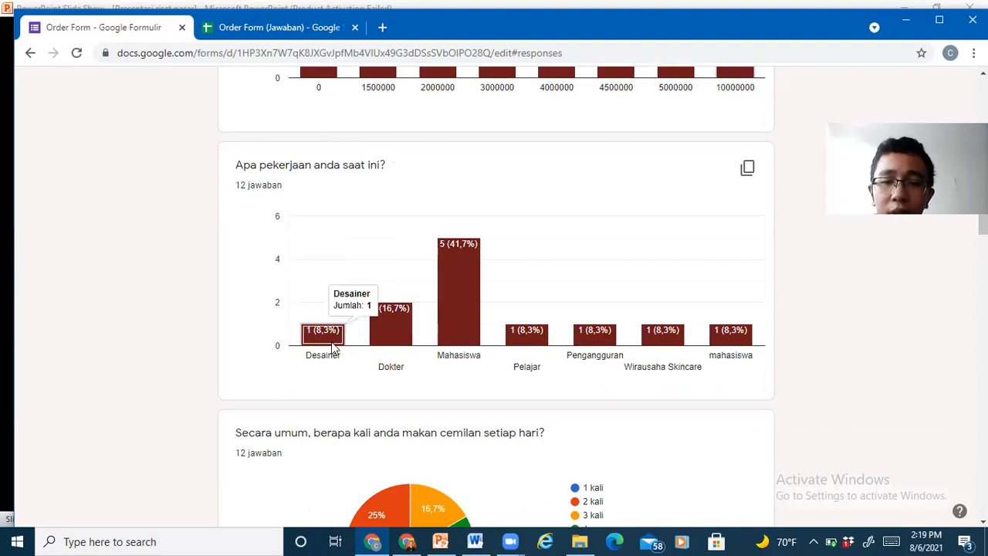
click(654, 349)
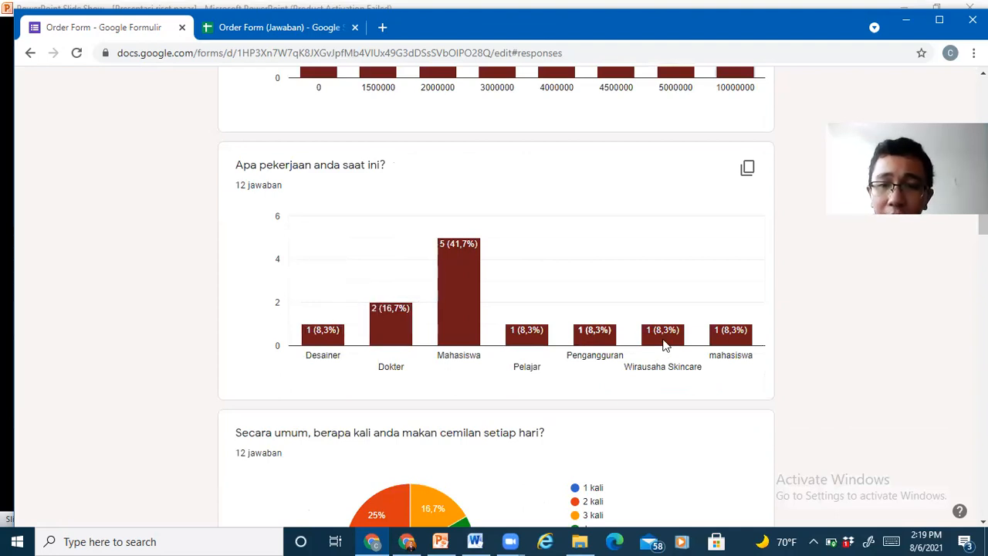
click(664, 344)
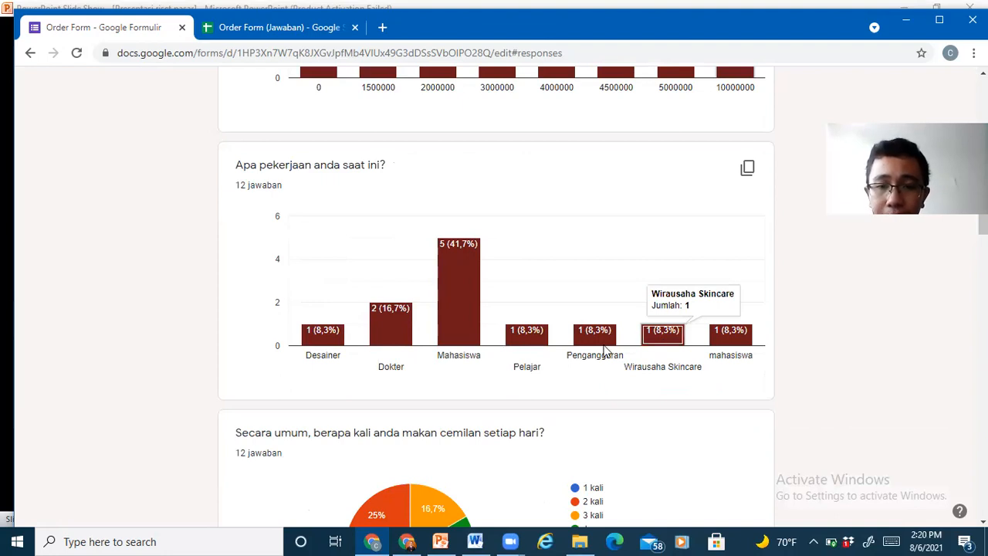
scroll(539, 352, down, 4)
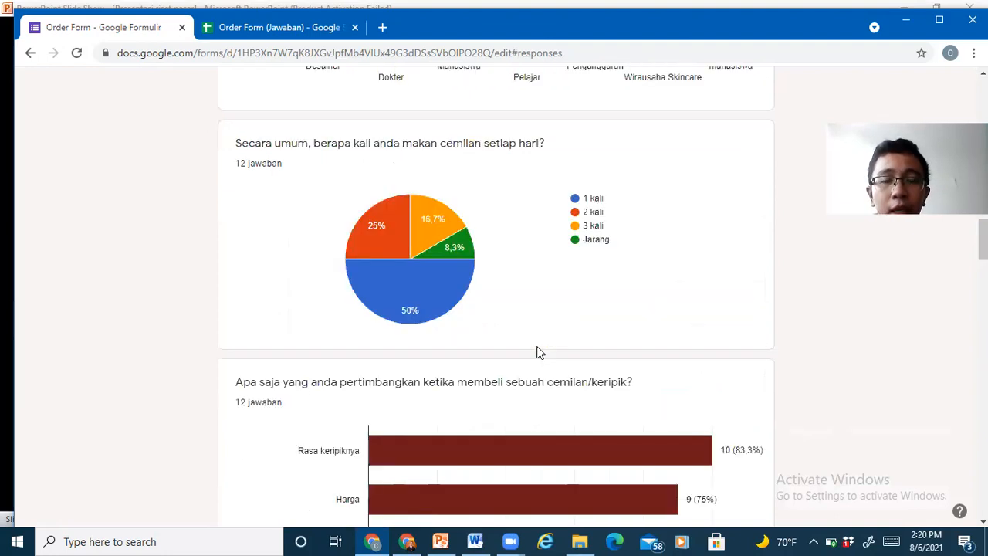
scroll(539, 352, up, 3)
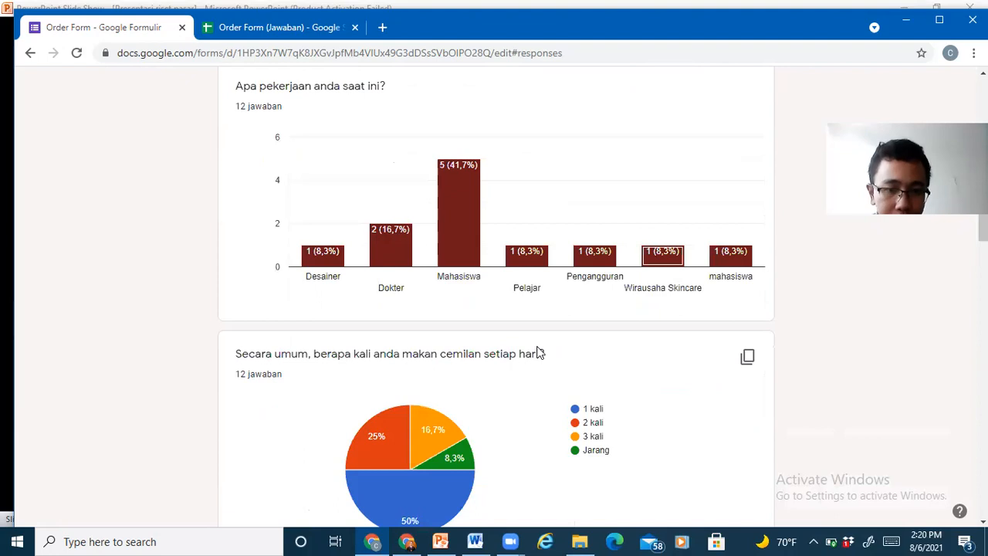
scroll(538, 352, up, 1)
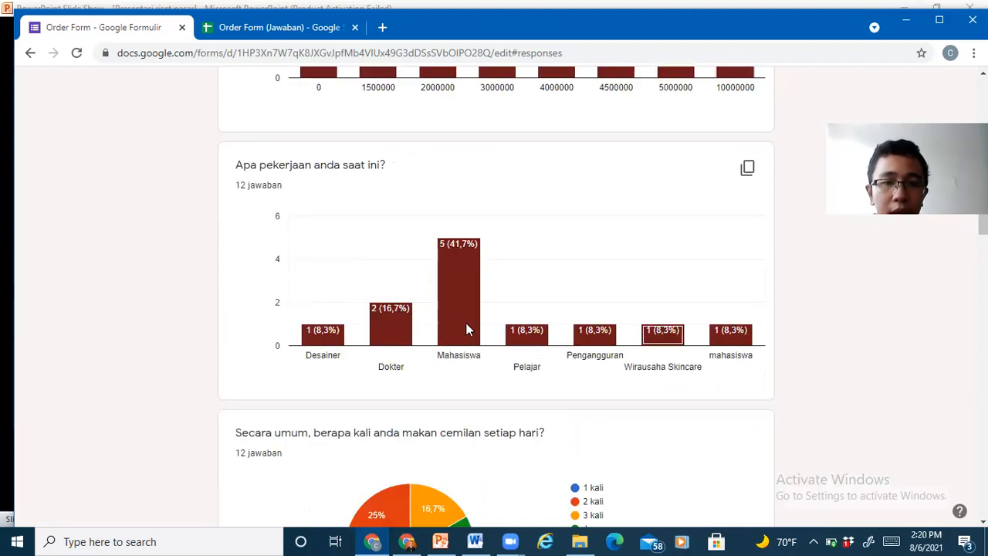
Compare the separately listed "Mahasiswa" and "mahasiswa" bars in the "Apa pekerjaan anda saat ini?" chart.
mouse_move(465, 323)
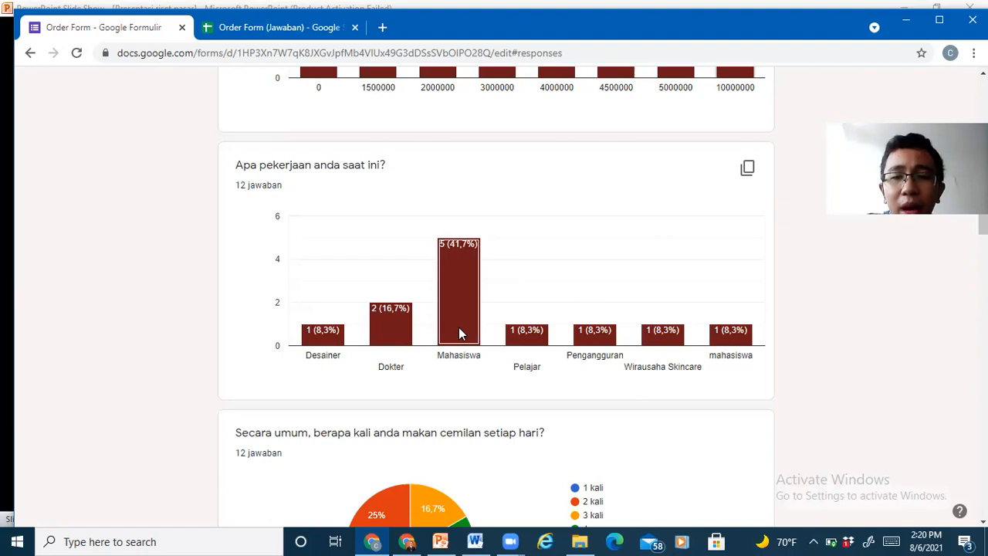
mouse_move(734, 344)
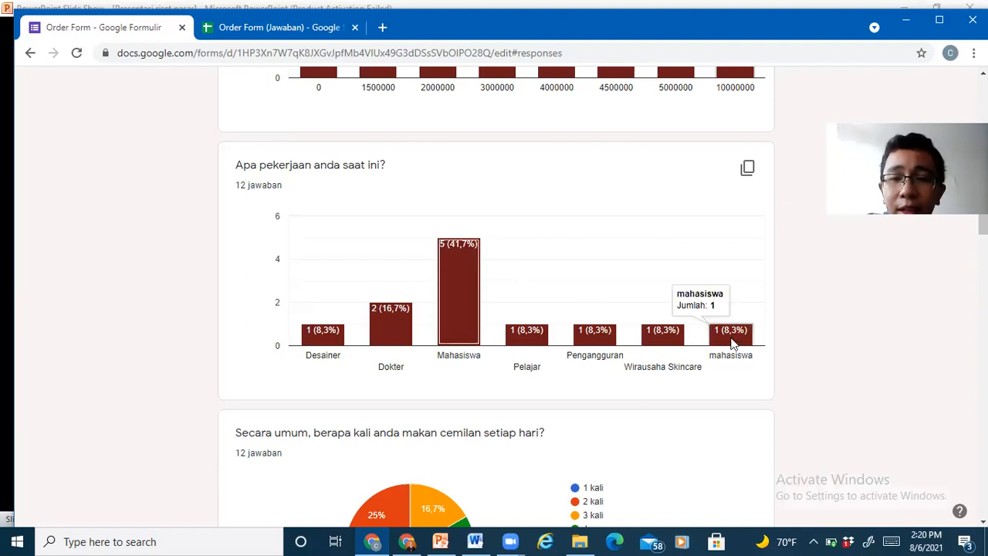
mouse_move(453, 299)
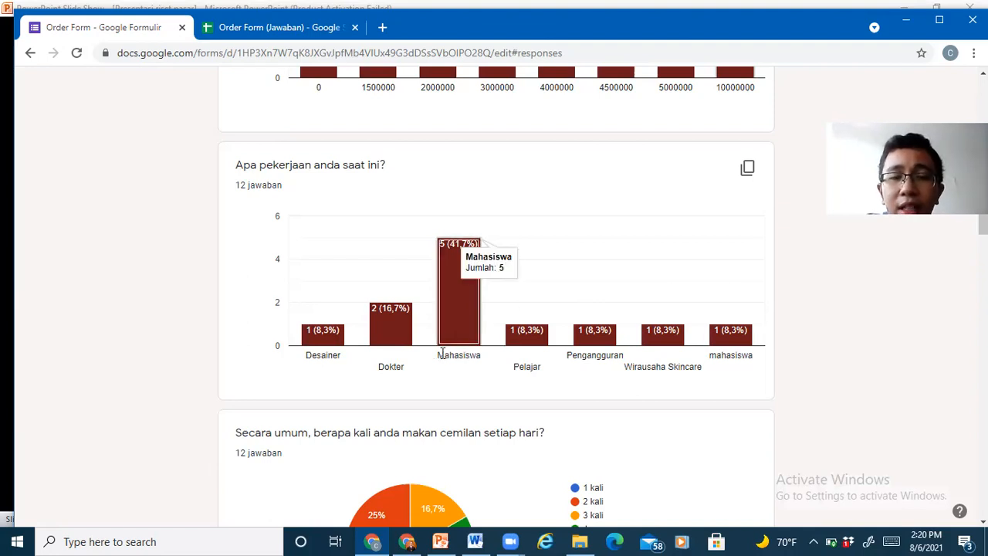
drag(485, 354, 487, 363)
click(486, 362)
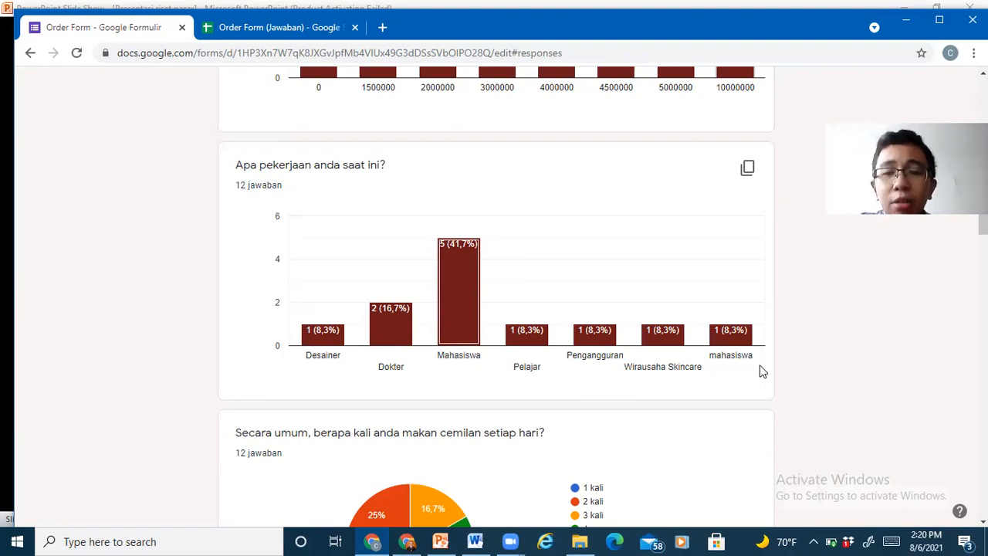
Examine the slices of the daily snacking frequency pie chart, including 1 kali, 2 kali and 3 kali.
scroll(762, 371, down, 4)
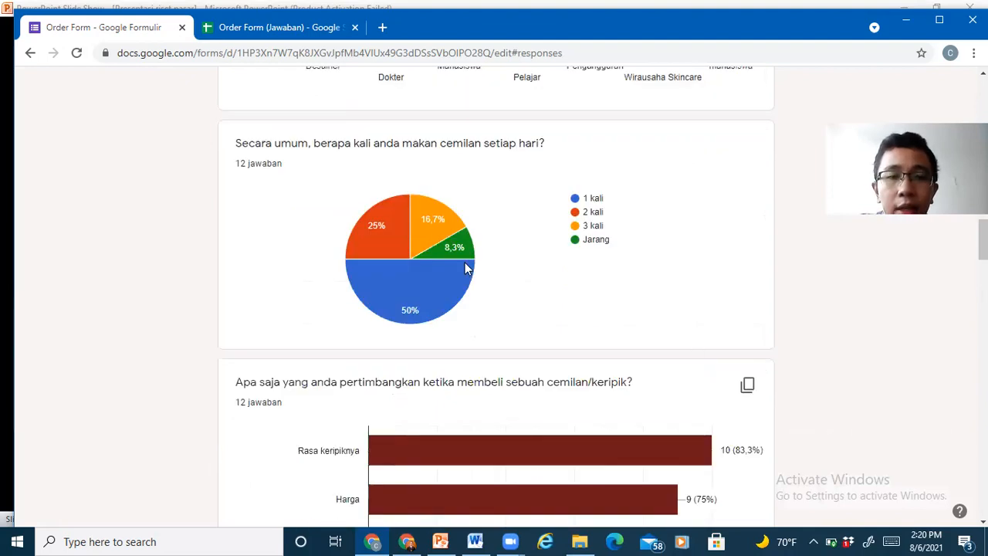
mouse_move(447, 280)
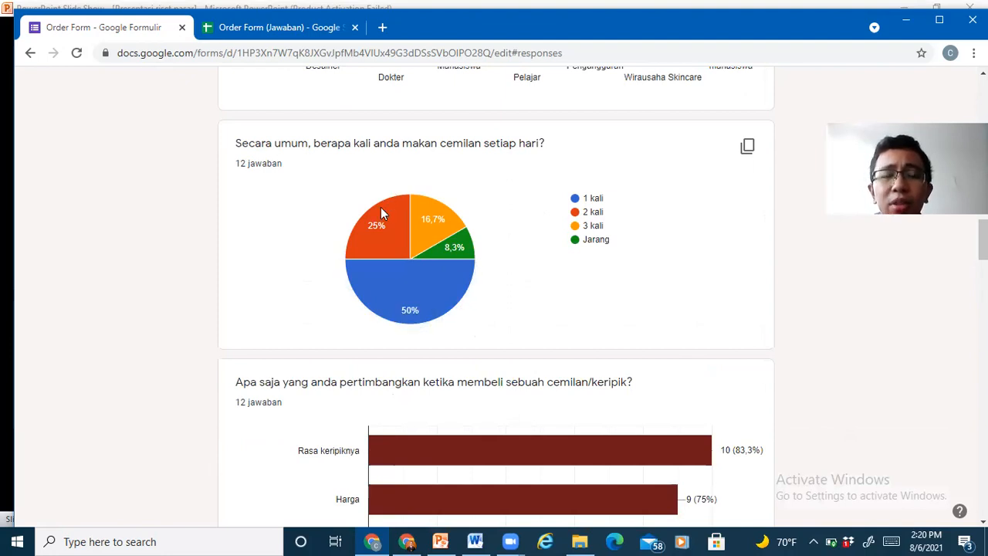
mouse_move(403, 246)
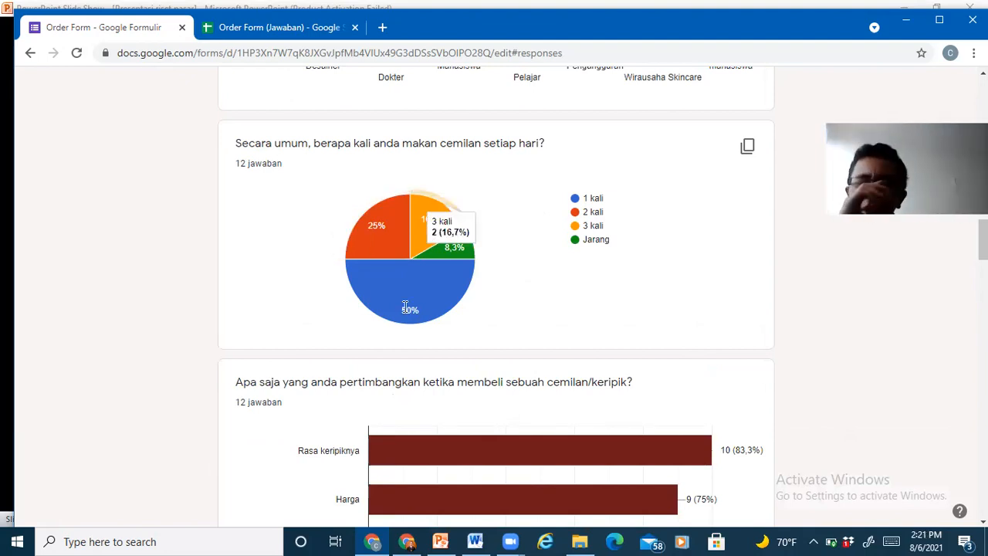
mouse_move(405, 307)
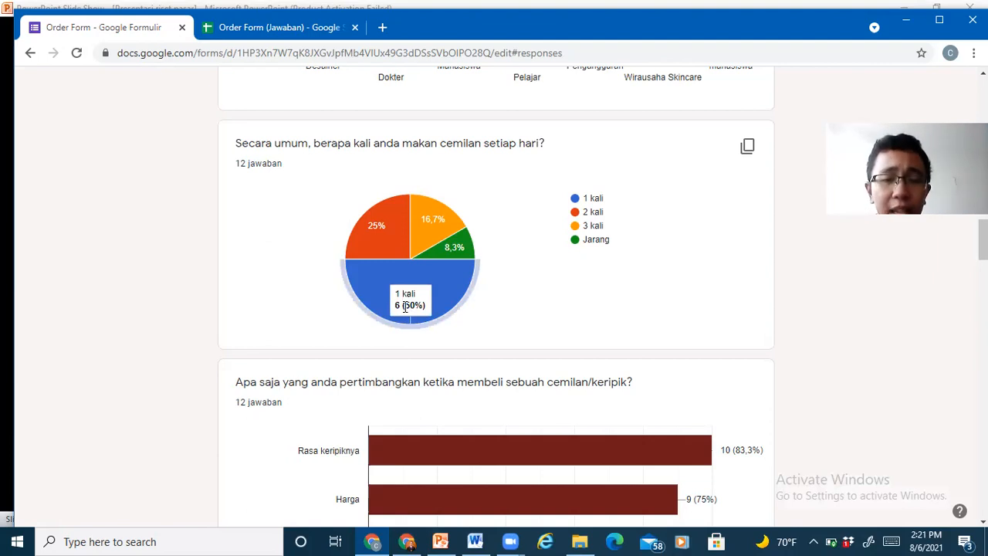
Inspect the Rasa keripiknya, Harga and Tampilan Kemasan bars in the chart of snack-buying considerations.
scroll(600, 446, down, 2)
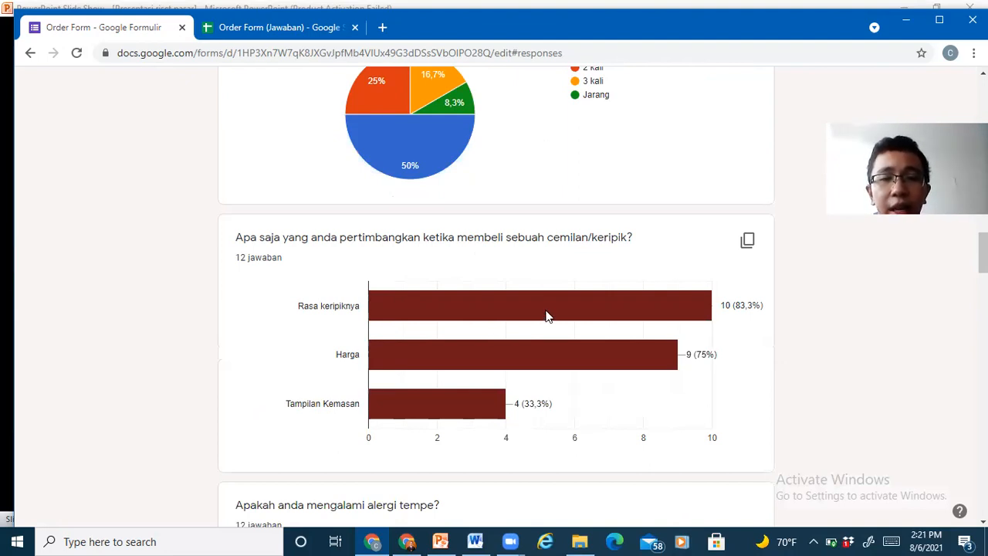
mouse_move(546, 316)
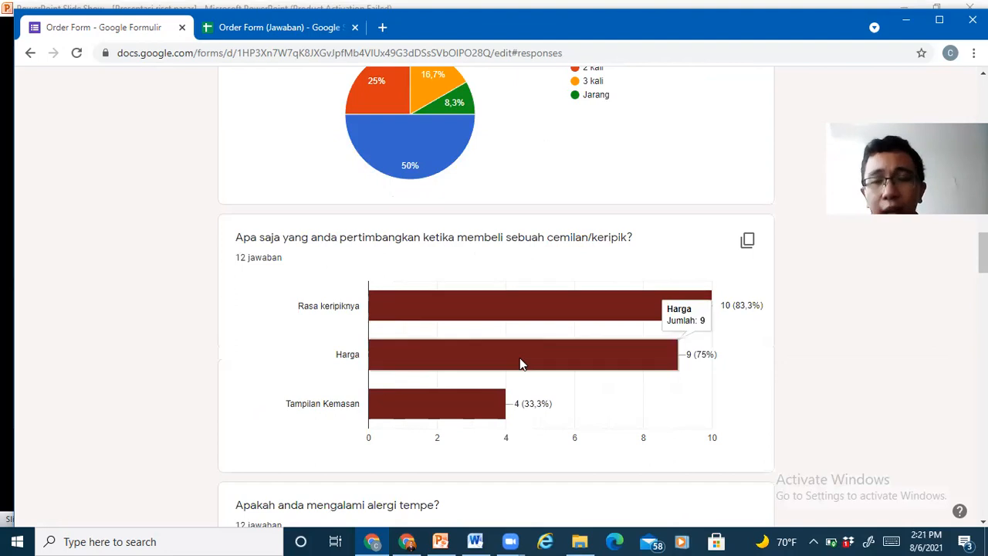
mouse_move(462, 405)
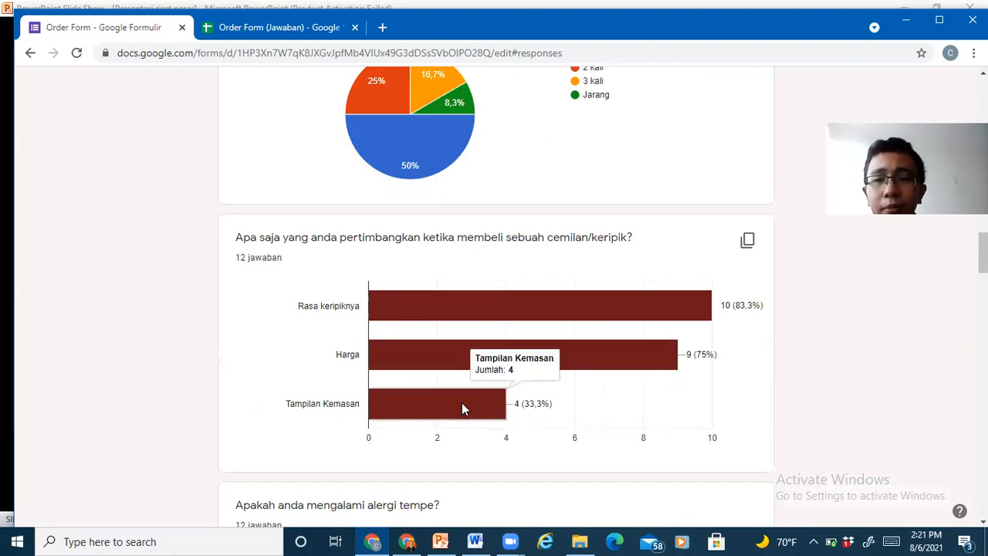
scroll(462, 404, down, 1)
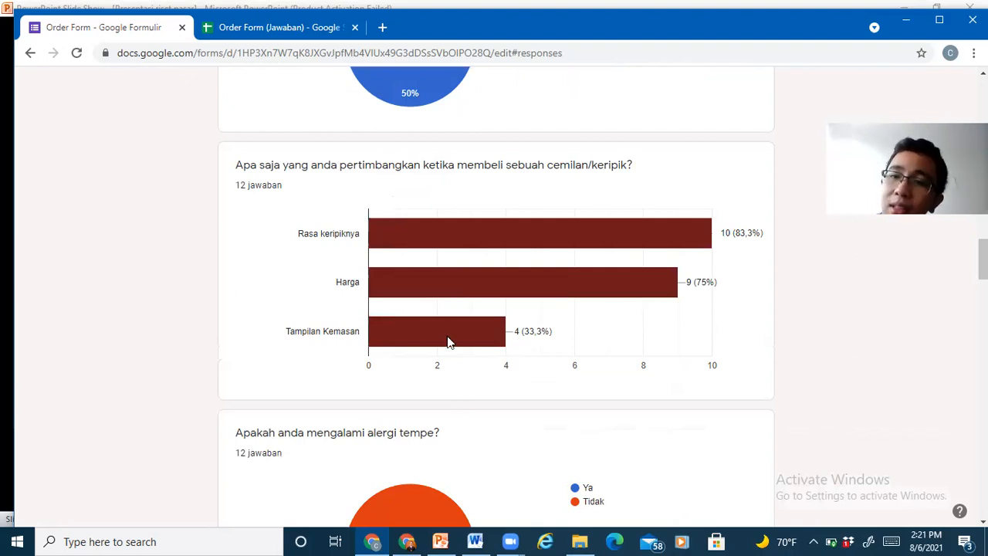
mouse_move(448, 342)
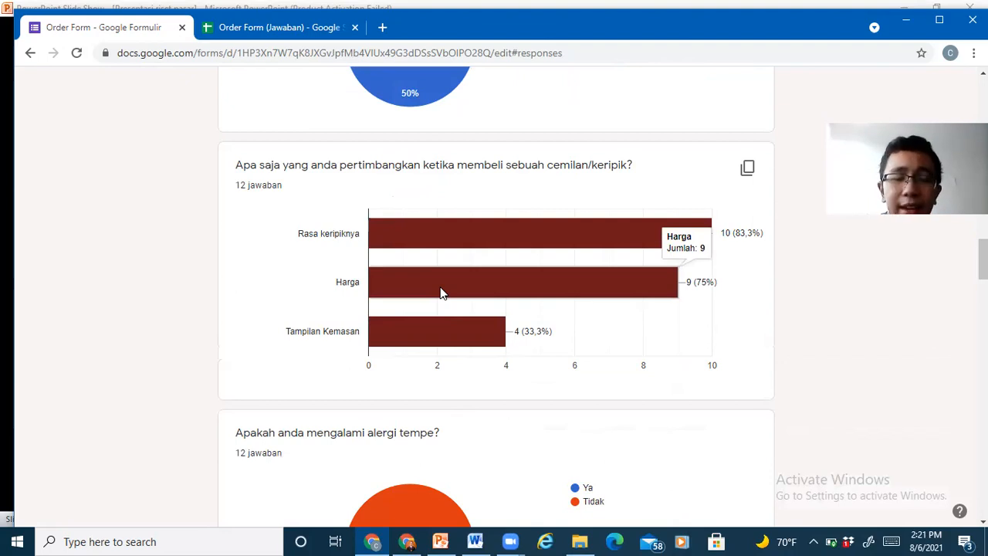
Examine the pie charts on tempe allergy and on whether respondents have heard of keripik tempe.
scroll(454, 375, down, 2)
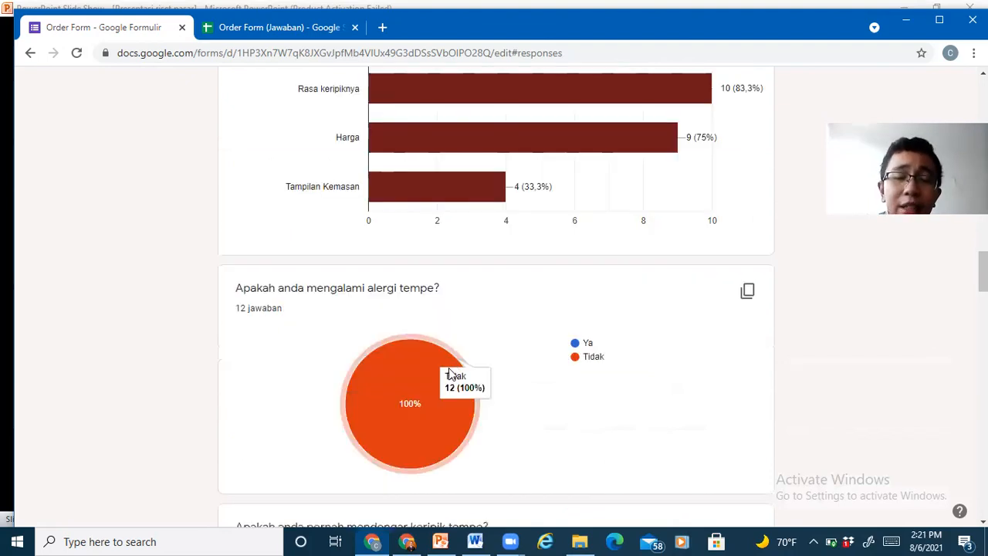
scroll(451, 373, down, 1)
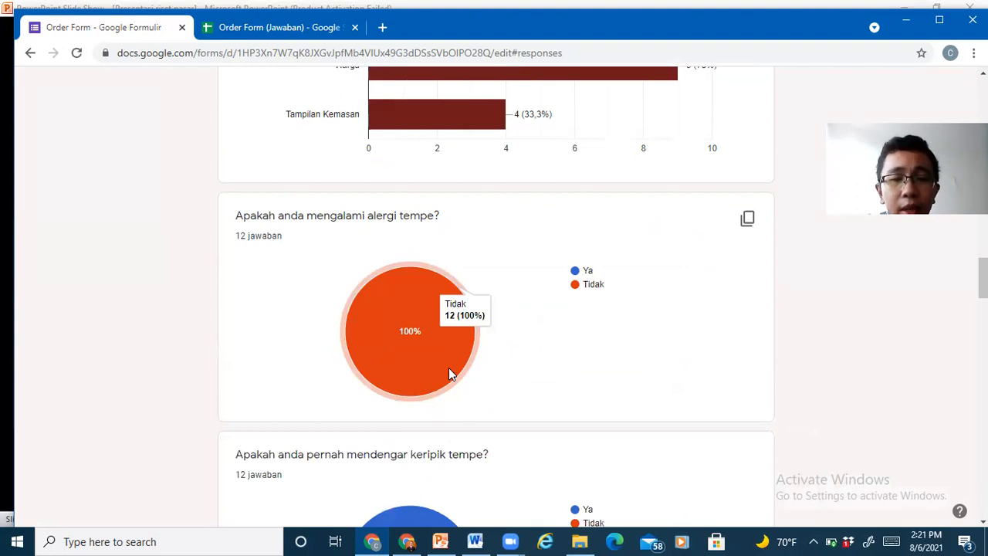
scroll(449, 371, down, 3)
mouse_move(450, 370)
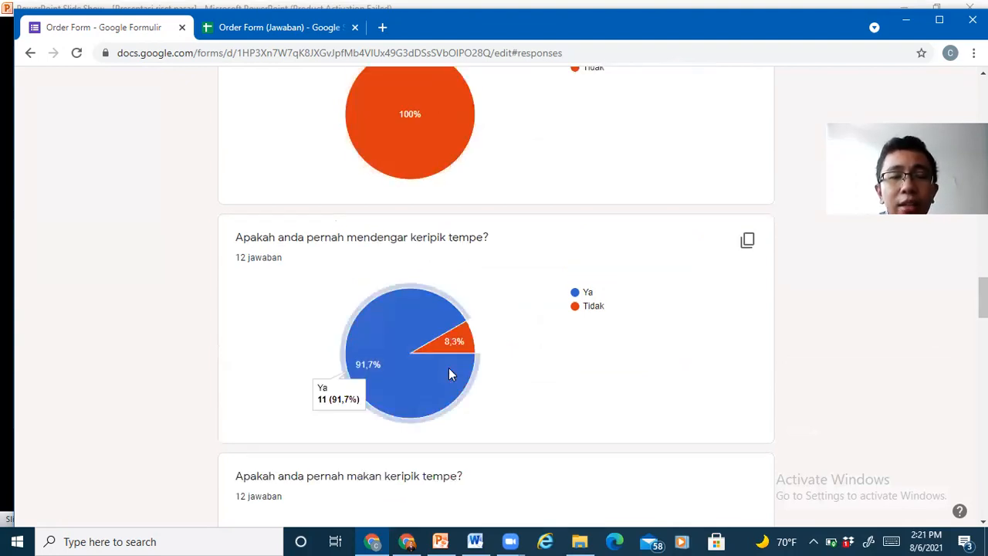
mouse_move(466, 343)
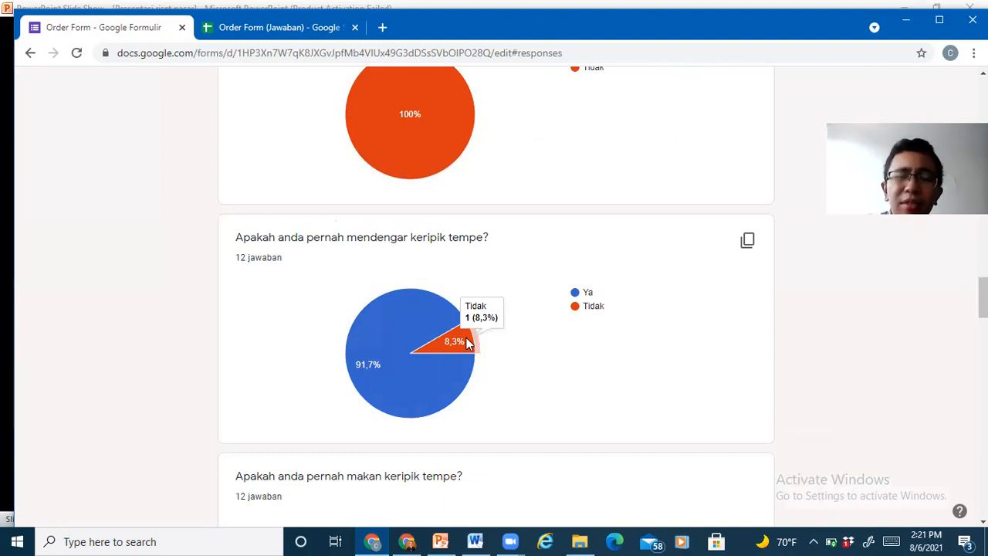
Inspect the favourite keripik flavour chart, including Balado, Honey butter, Pedas asin and Rasa BBQ.
scroll(466, 342, down, 7)
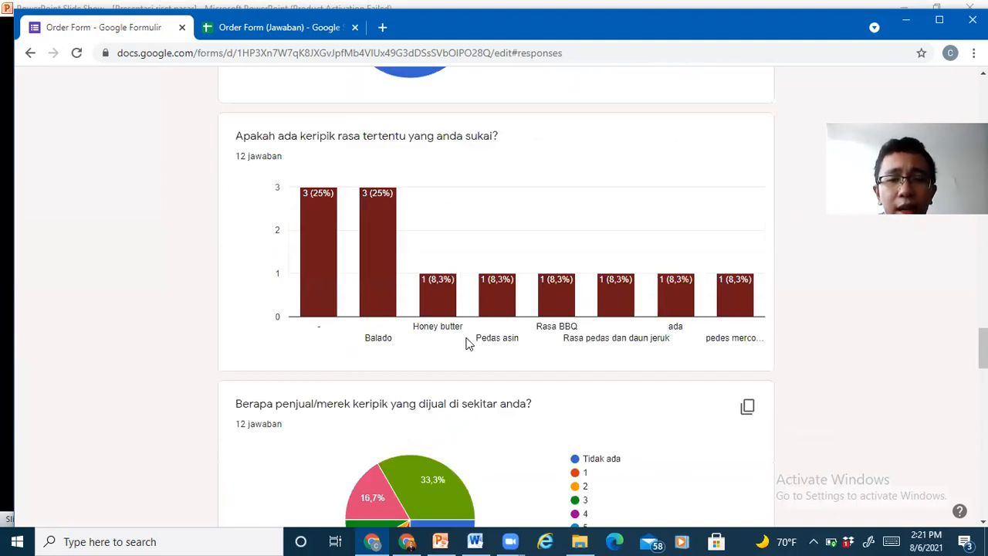
mouse_move(385, 305)
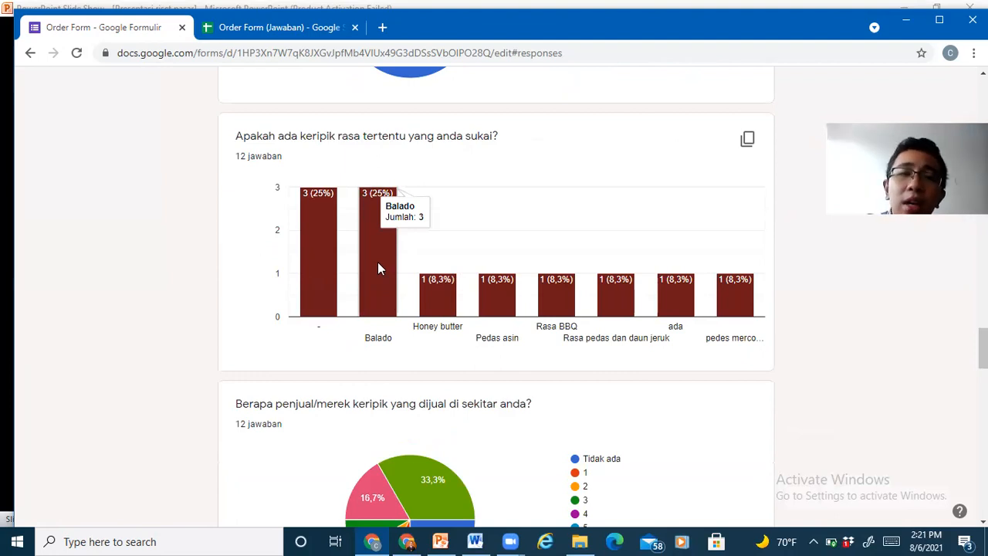
mouse_move(436, 315)
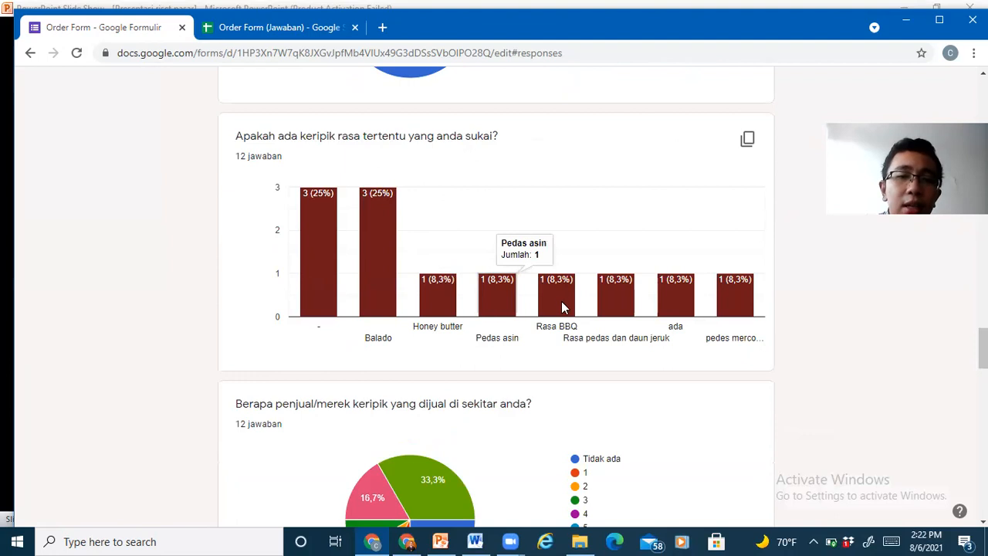
mouse_move(562, 307)
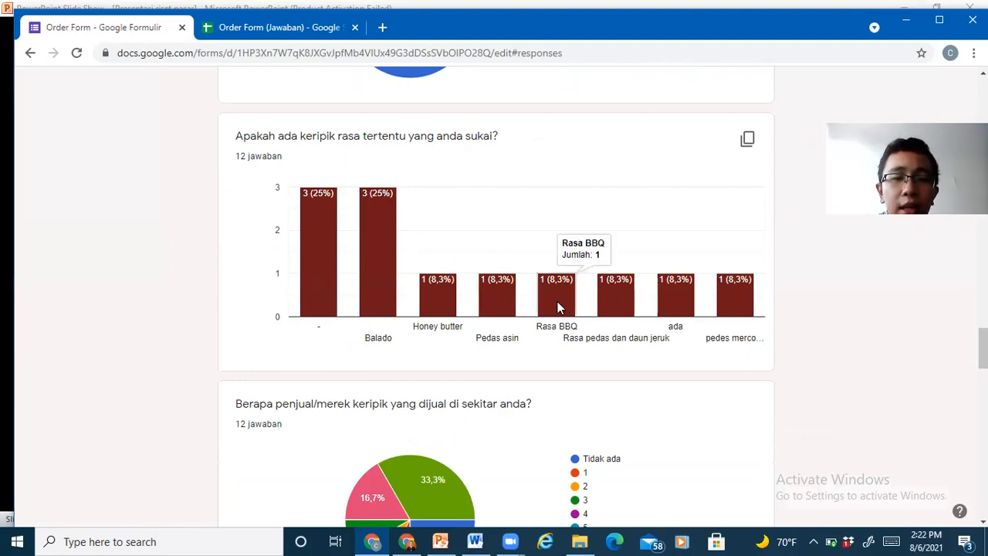
View the charts on the number of nearby keripik sellers and on having a regular seller or brand.
scroll(558, 306, down, 1)
scroll(559, 307, down, 1)
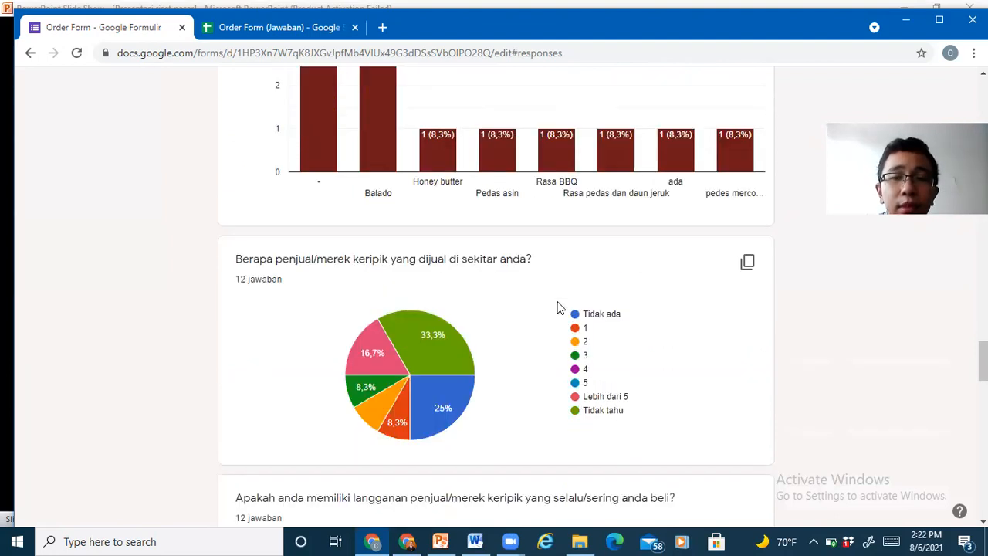
scroll(560, 307, down, 3)
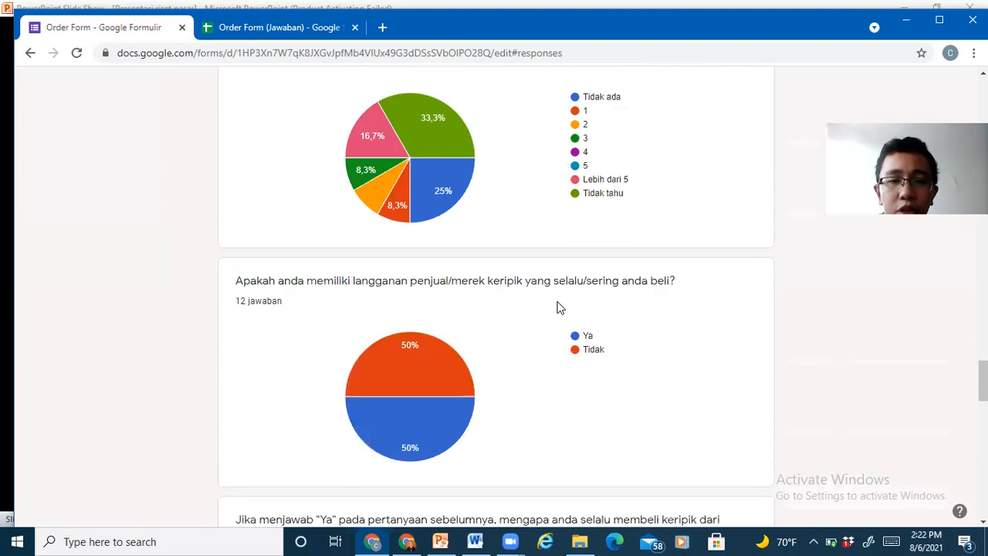
Examine the preferred payment method chart at the end of the response summary.
scroll(560, 306, down, 10)
scroll(560, 307, down, 6)
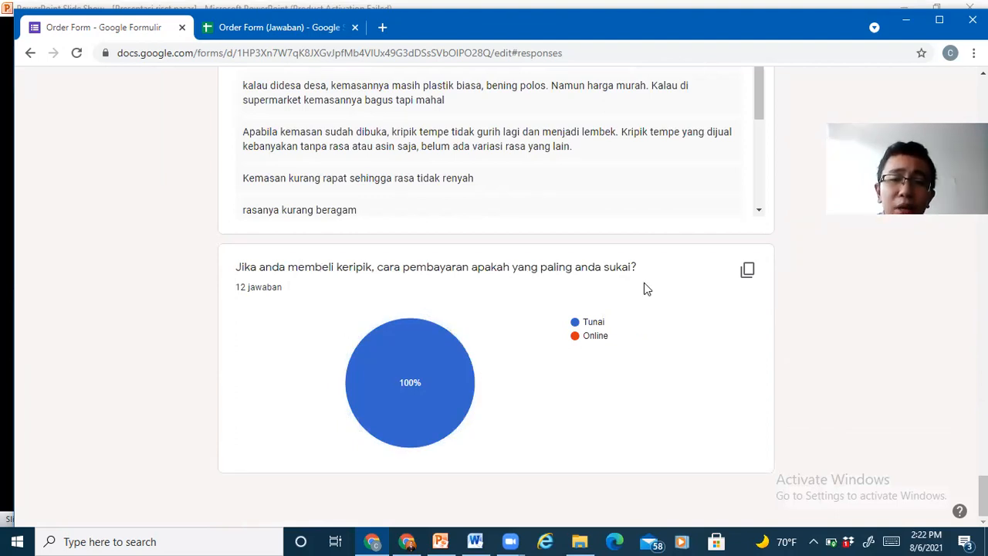
mouse_move(454, 407)
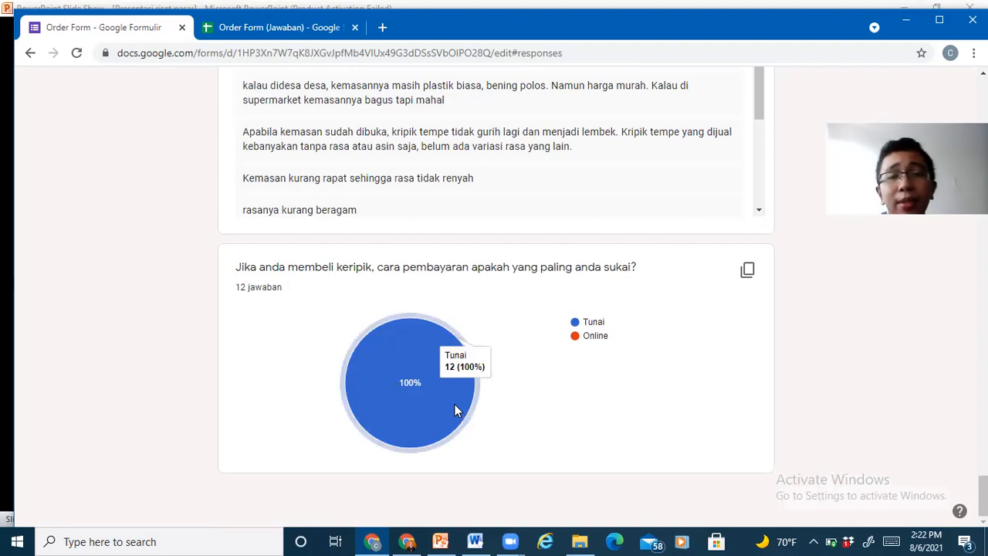
scroll(454, 405, down, 5)
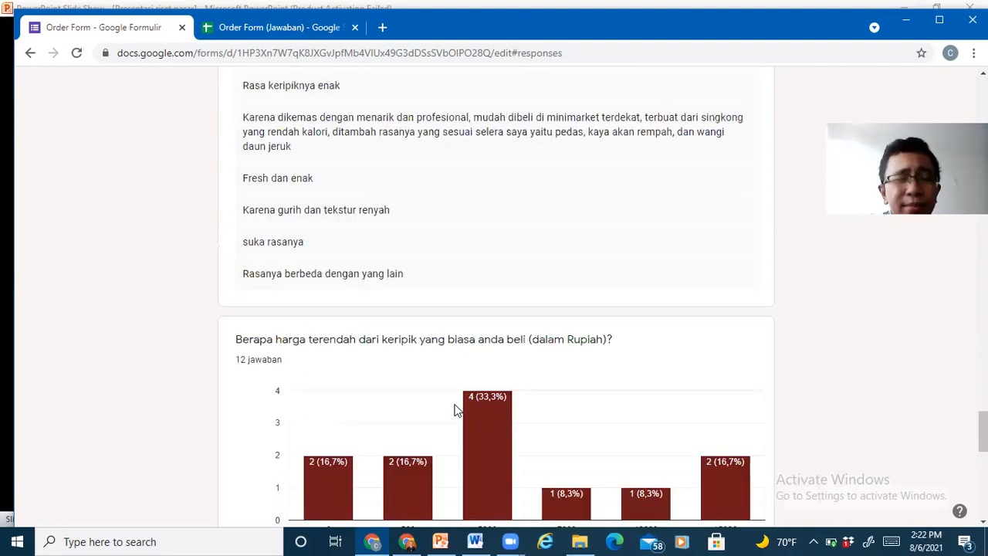
Open the form's linked response spreadsheet, Order Form (Jawaban), from the response summary.
scroll(455, 410, up, 20)
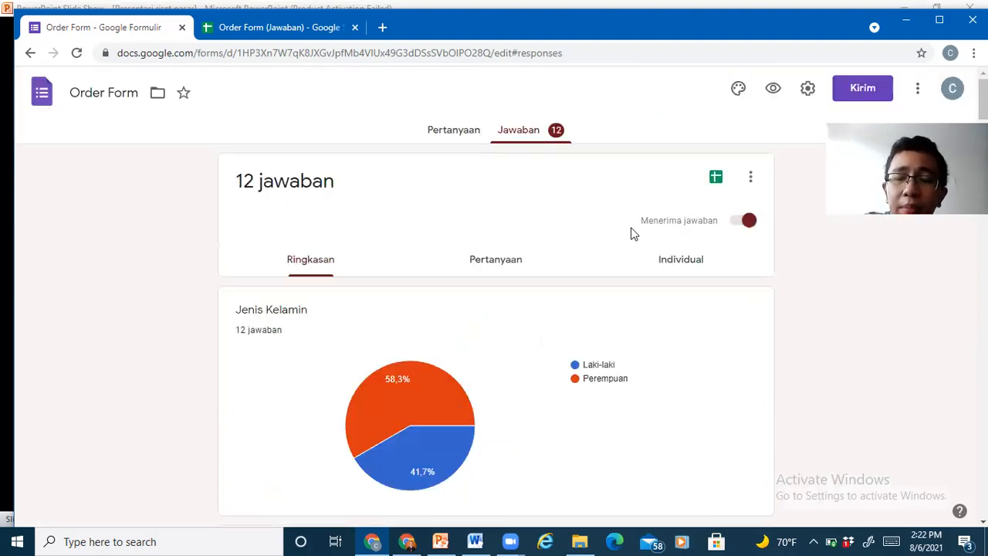
click(716, 179)
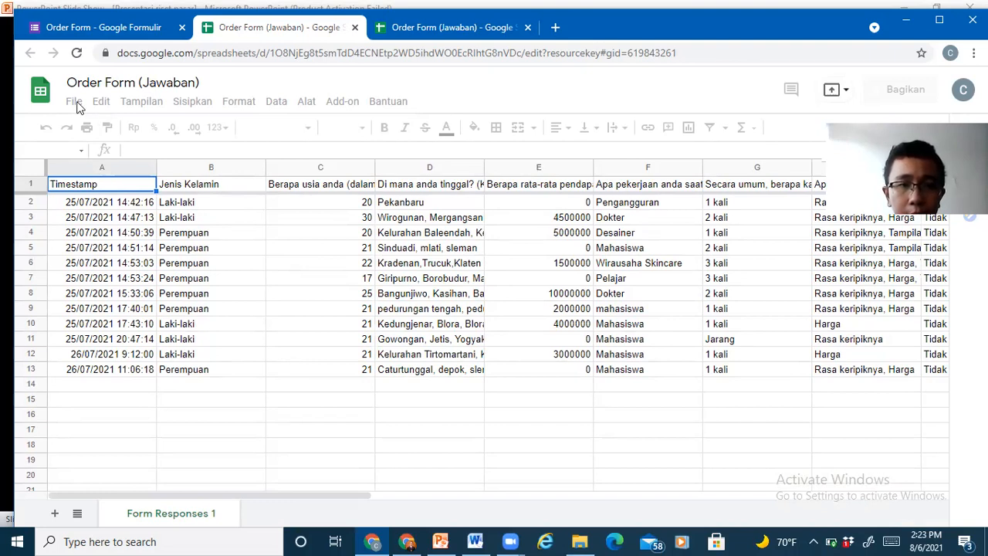
click(439, 28)
click(299, 30)
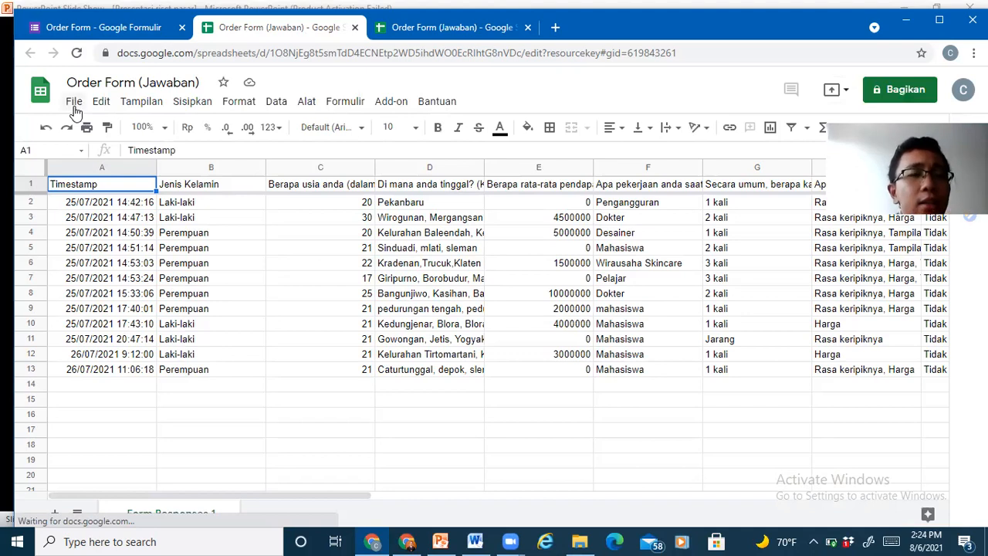
Download the Order Form (Jawaban) spreadsheet as a Microsoft Excel (.xlsx) file.
click(74, 104)
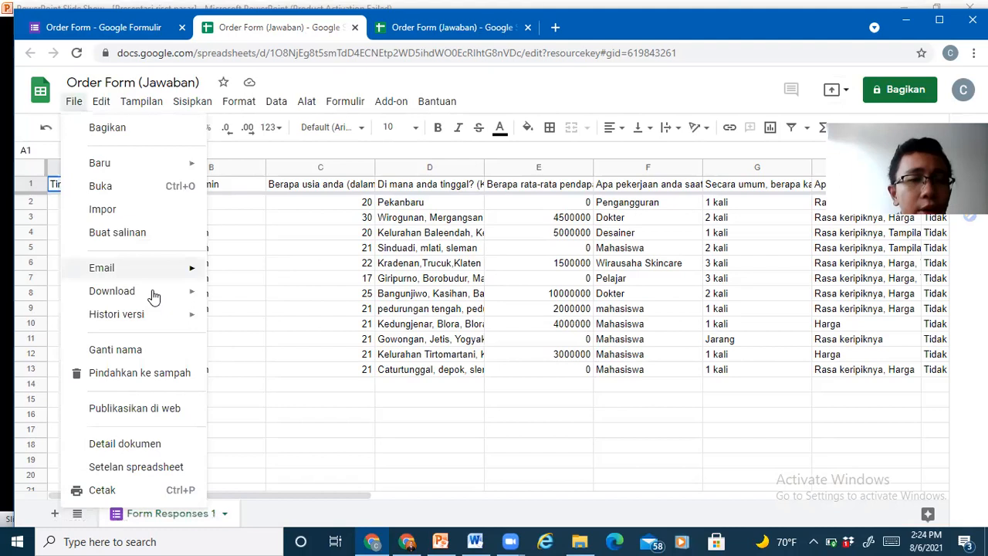
mouse_move(190, 298)
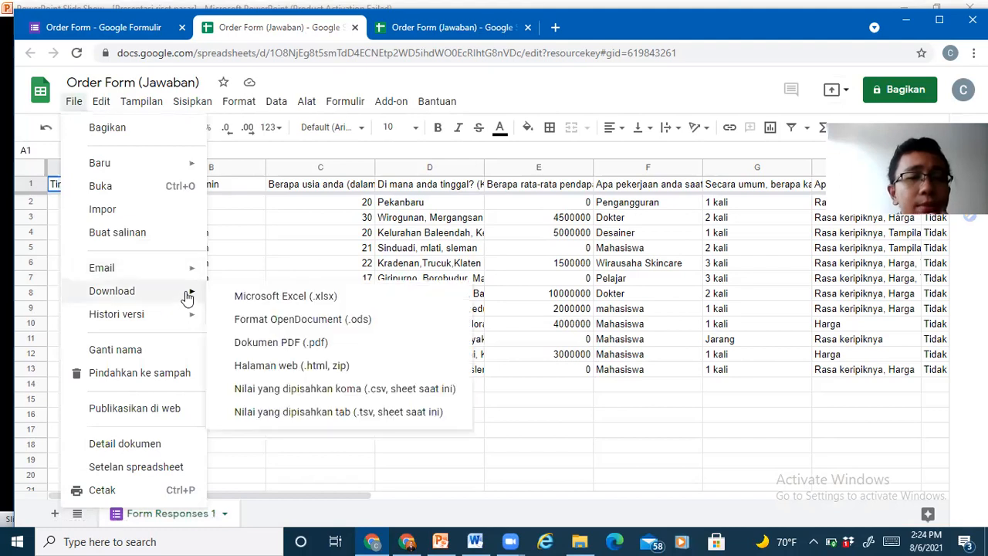
click(333, 299)
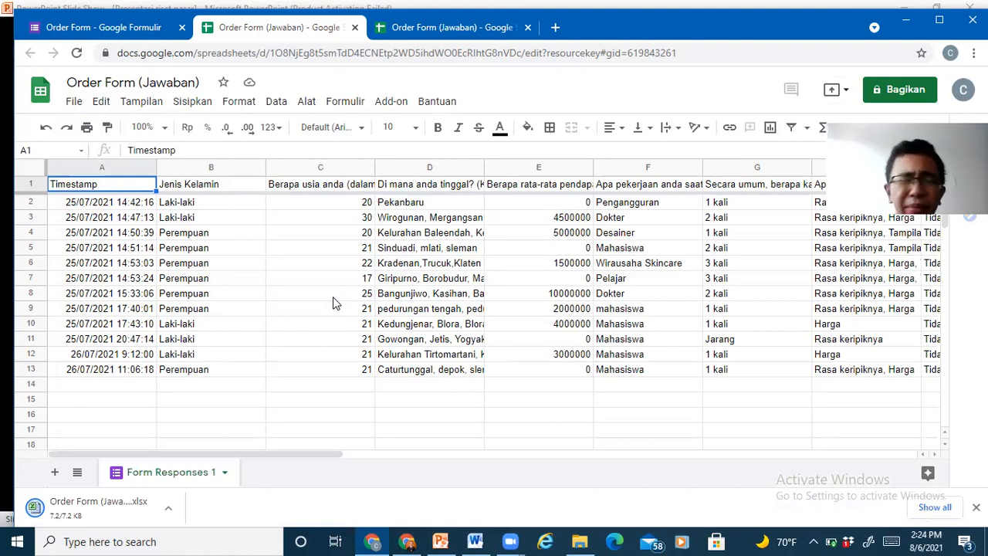
Close the response spreadsheets and go back from the keripik survey's editor to the Google Forms template gallery.
click(355, 29)
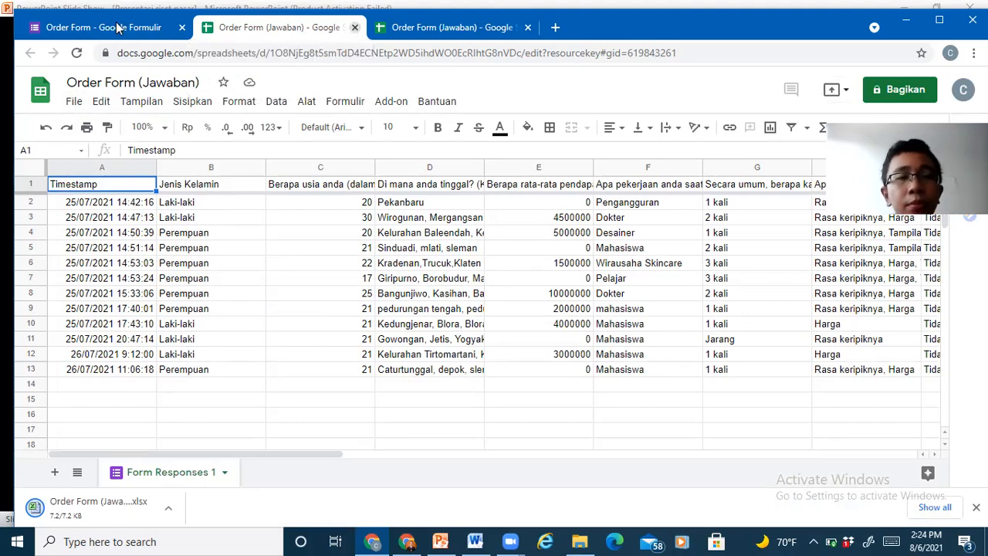
key(ctrl+w)
key(ctrl+w)
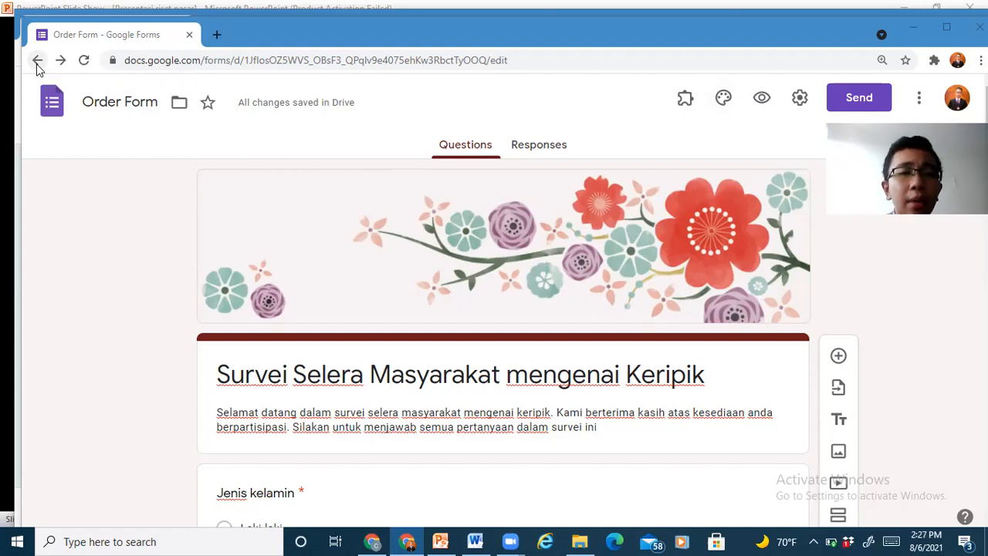
click(37, 61)
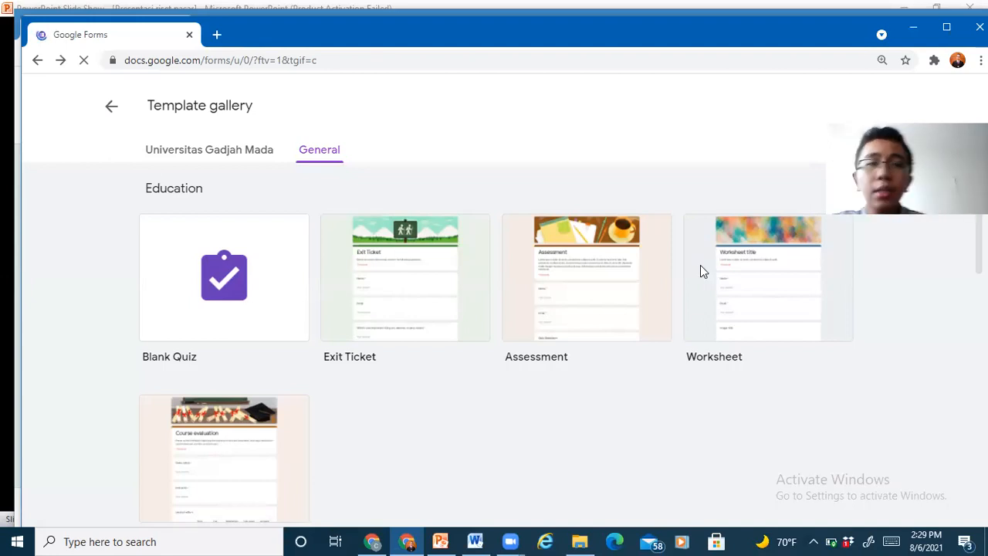
Create a form from the Customer Feedback template in the Work section and save the changes to the Word document Link tentang riset pasar.
scroll(700, 265, down, 2)
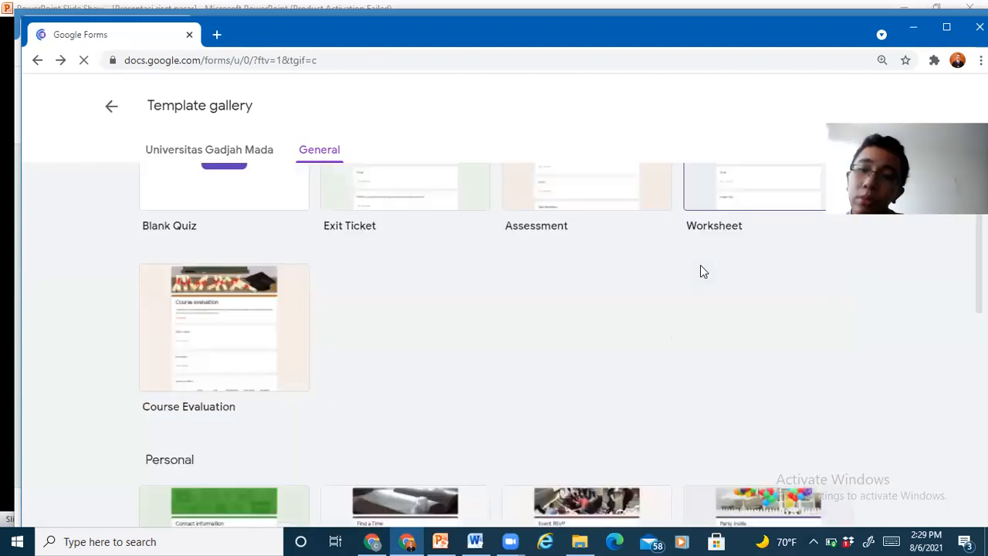
scroll(700, 265, down, 4)
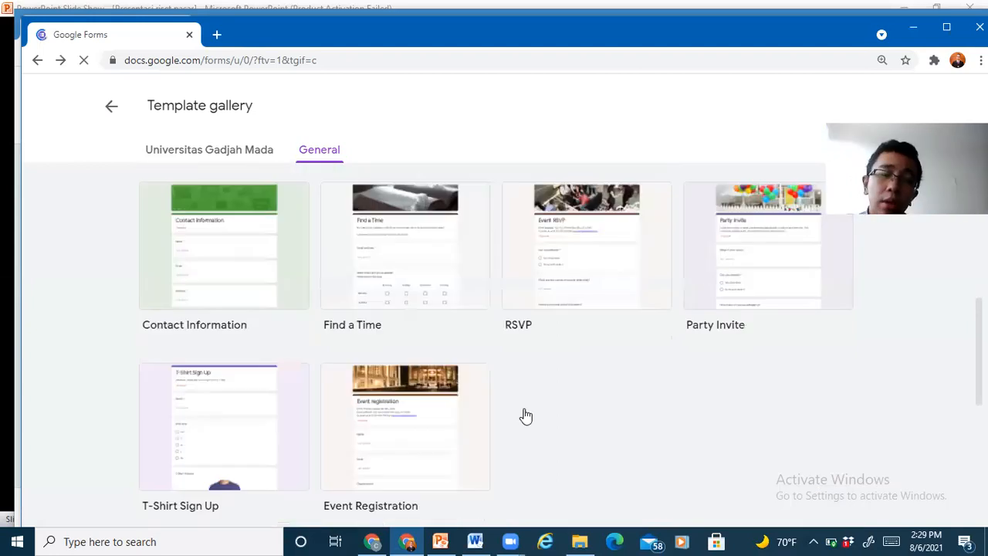
scroll(523, 415, down, 3)
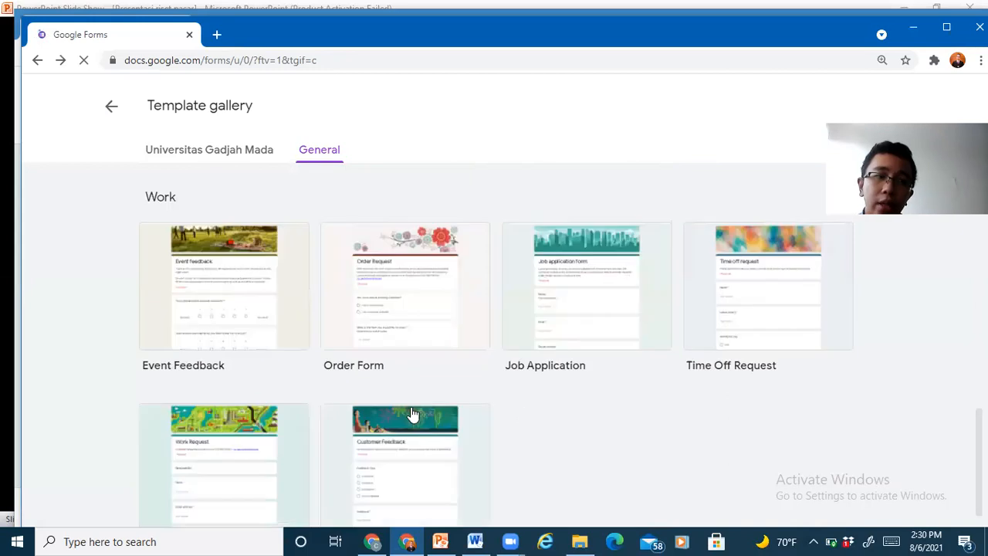
scroll(413, 416, down, 1)
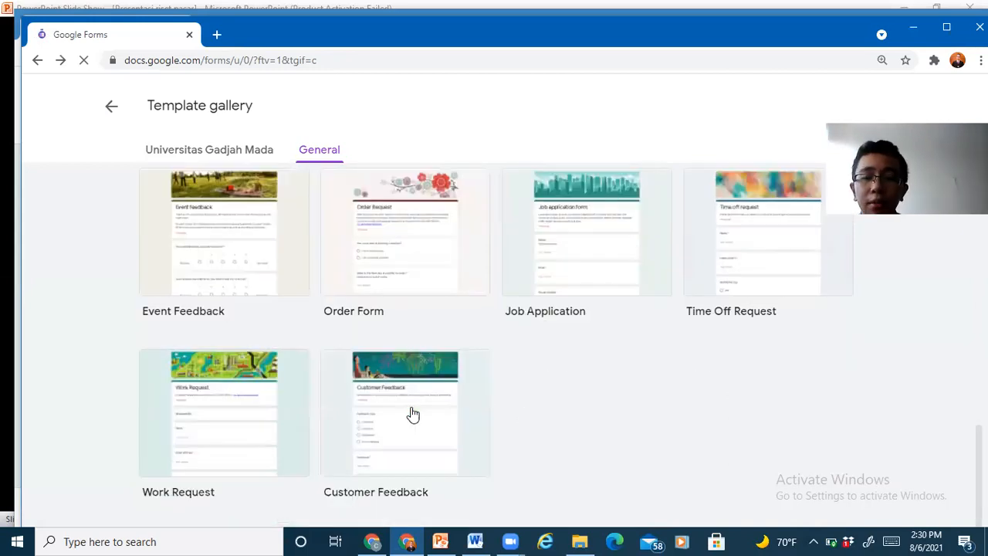
click(413, 415)
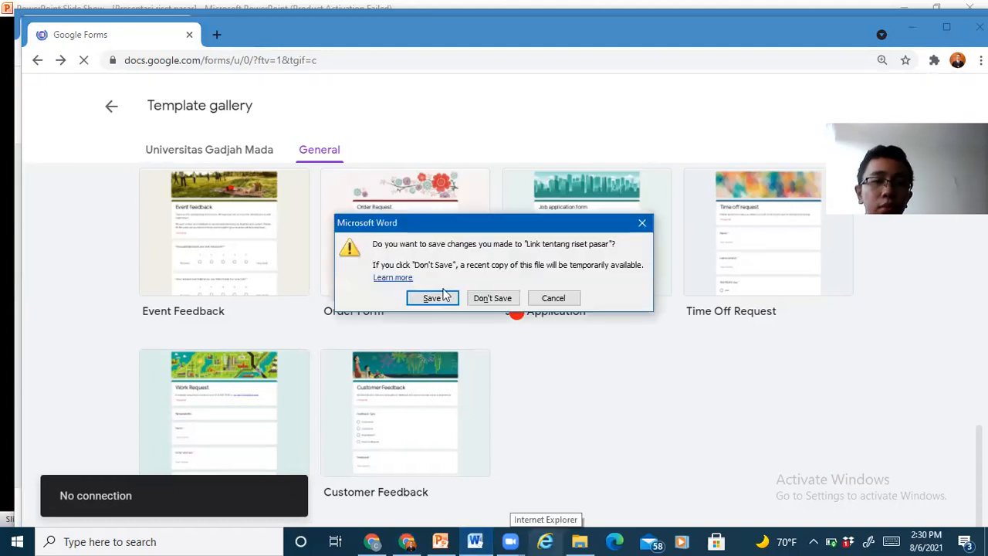
click(445, 296)
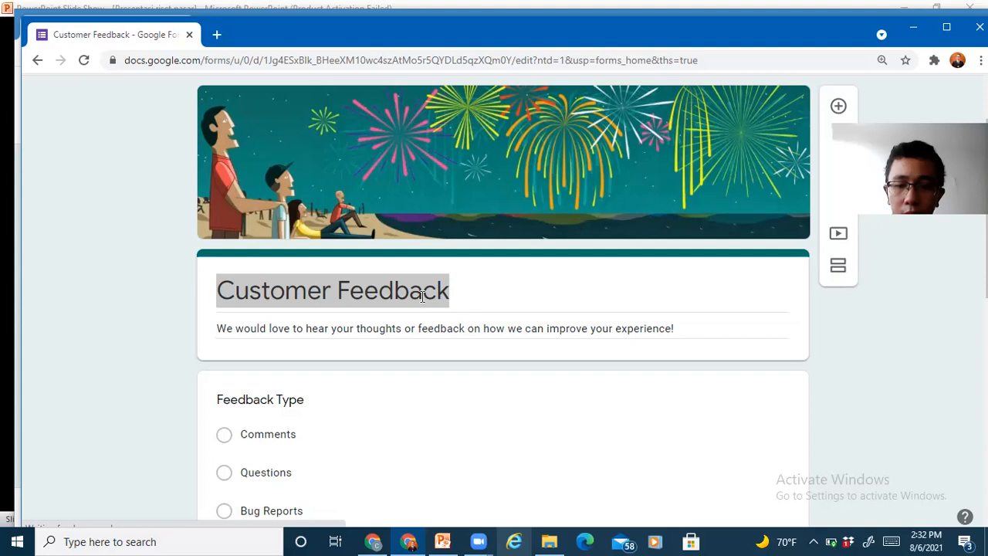
Replace the Customer Feedback title in the form's header with "Survei Kepuasan Konsumen Keripik Tempe".
click(423, 295)
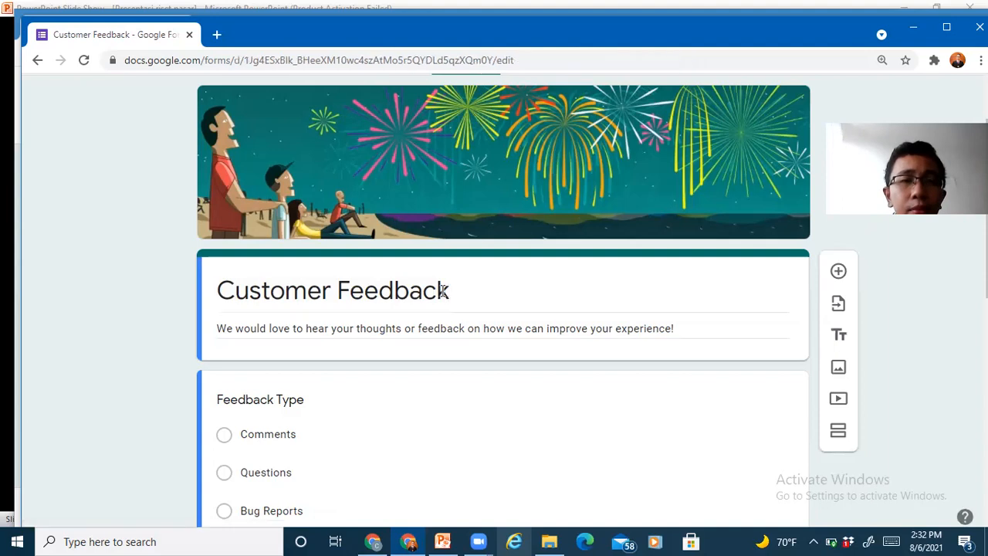
scroll(373, 357, down, 5)
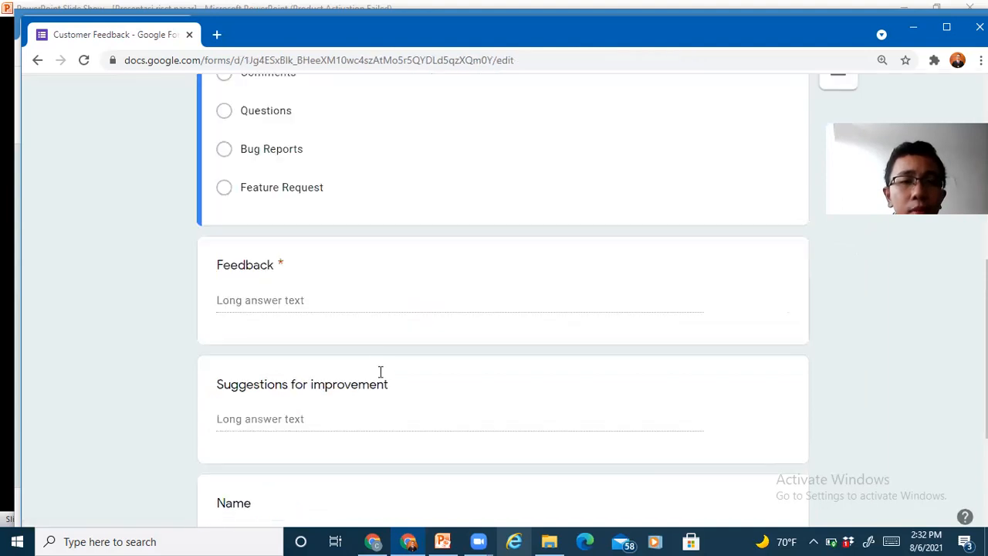
scroll(379, 372, up, 6)
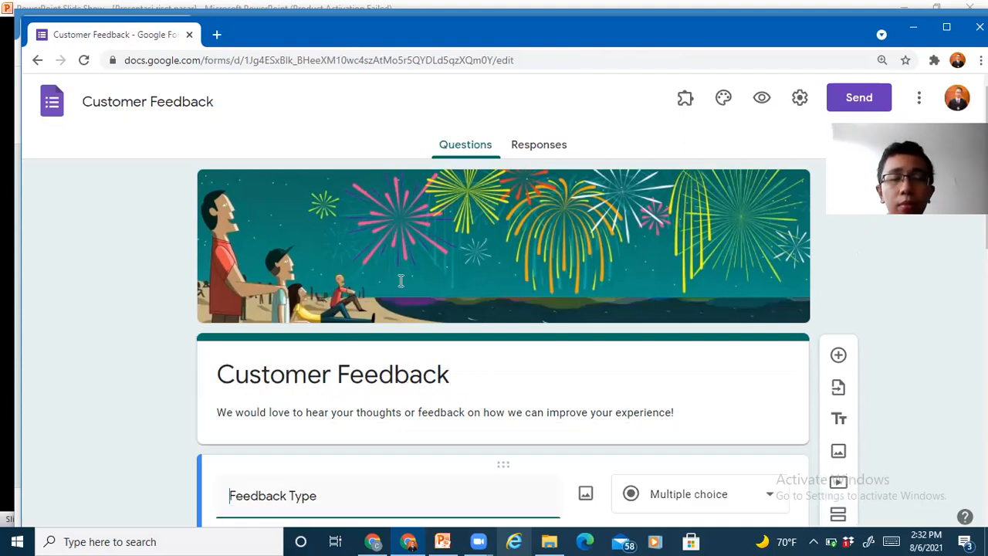
scroll(402, 247, down, 2)
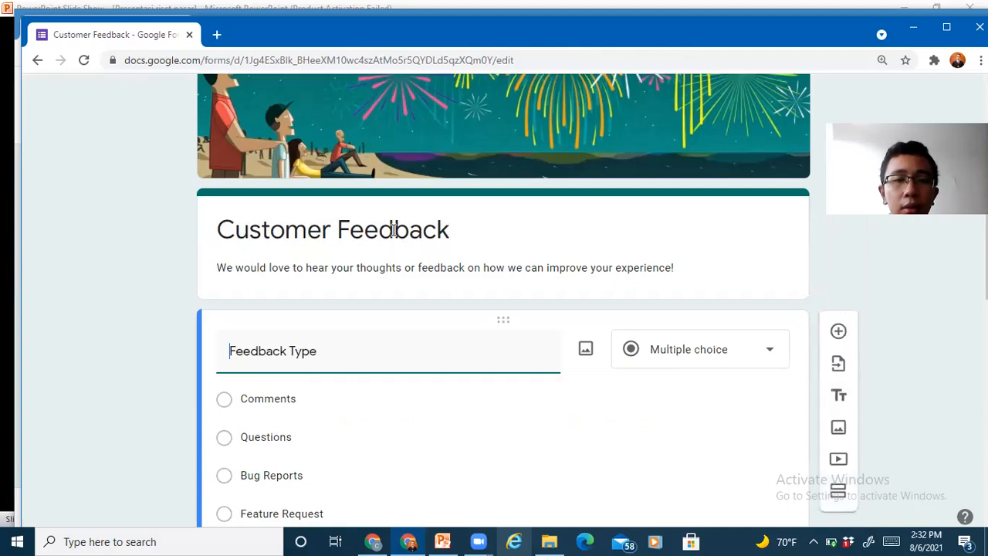
triple_click(393, 230)
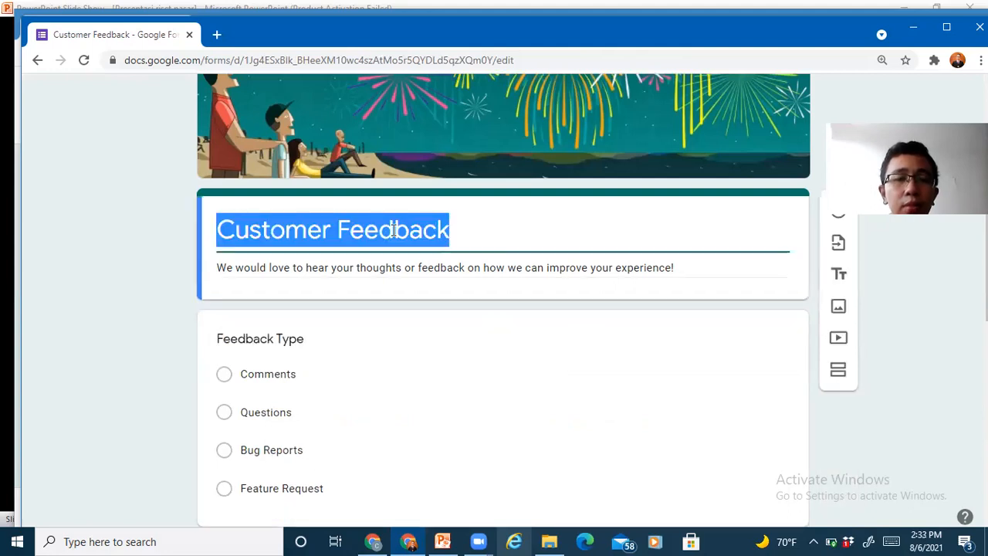
text(Survei Kepu)
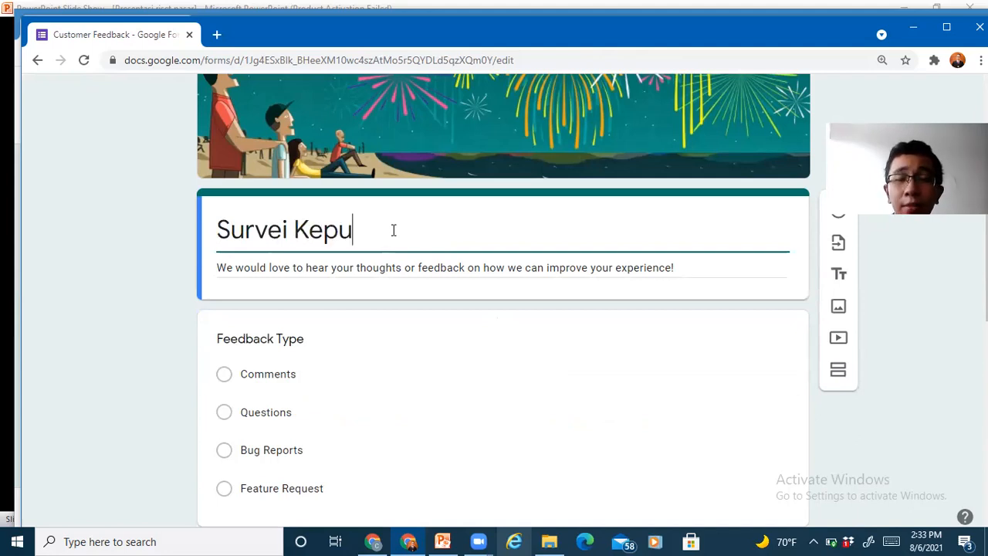
text(asan)
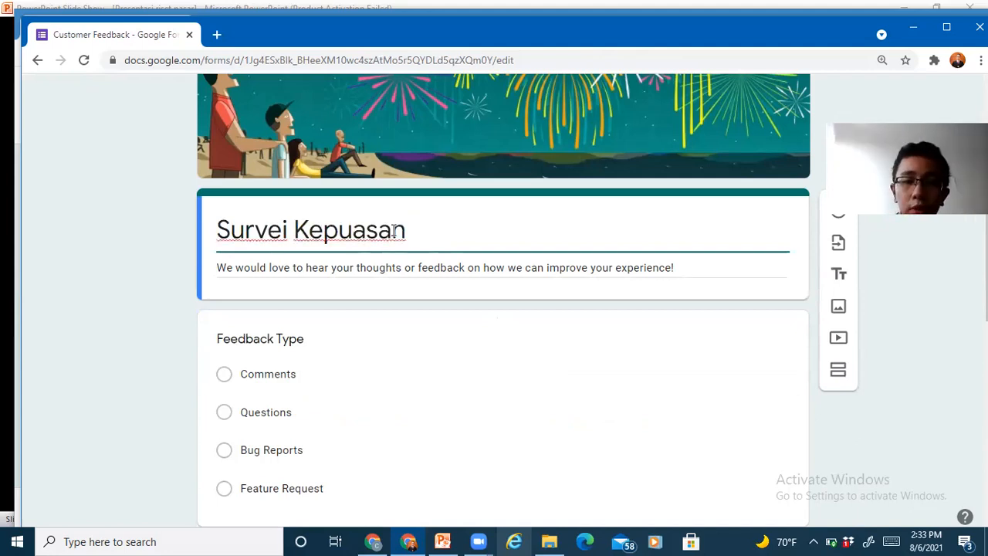
text( Konsumen )
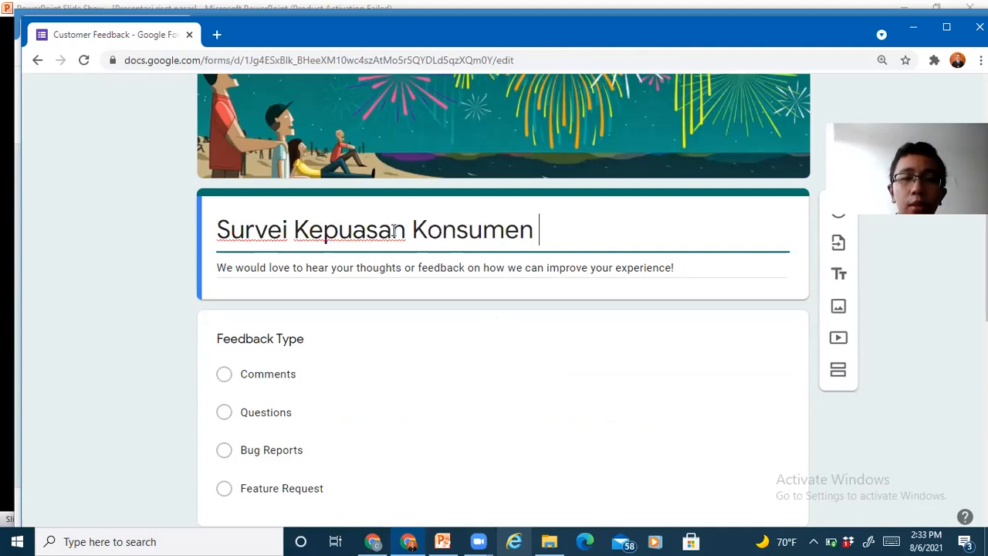
text(Keripik Te)
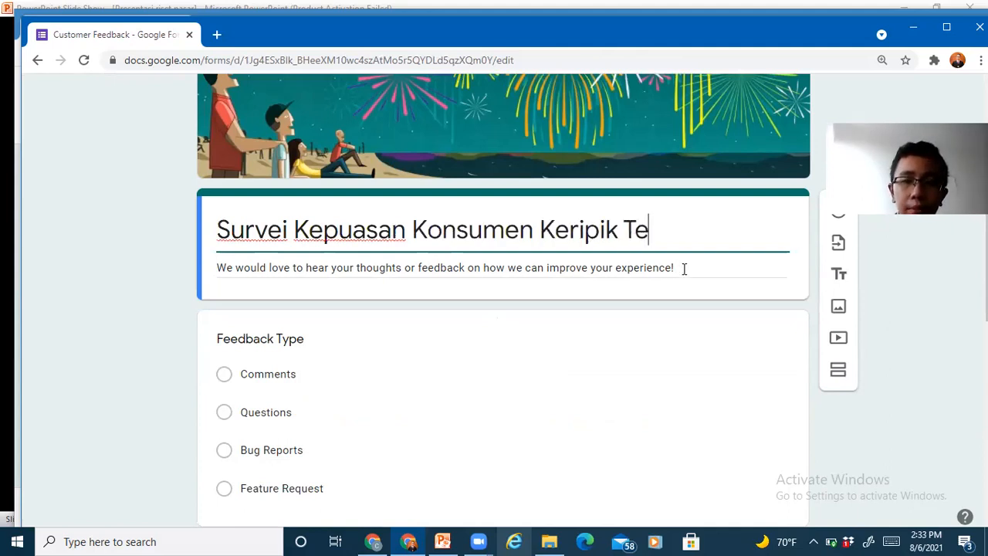
text(mpe)
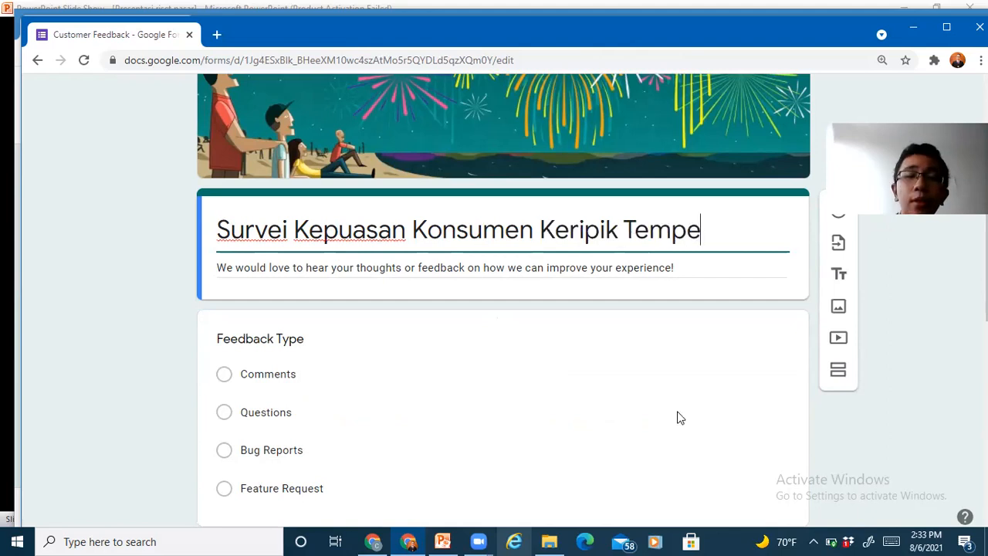
Delete the template's Email, Name, Suggestions for improvement and Feedback questions, keeping only Feedback Type.
scroll(677, 418, down, 3)
scroll(677, 417, down, 3)
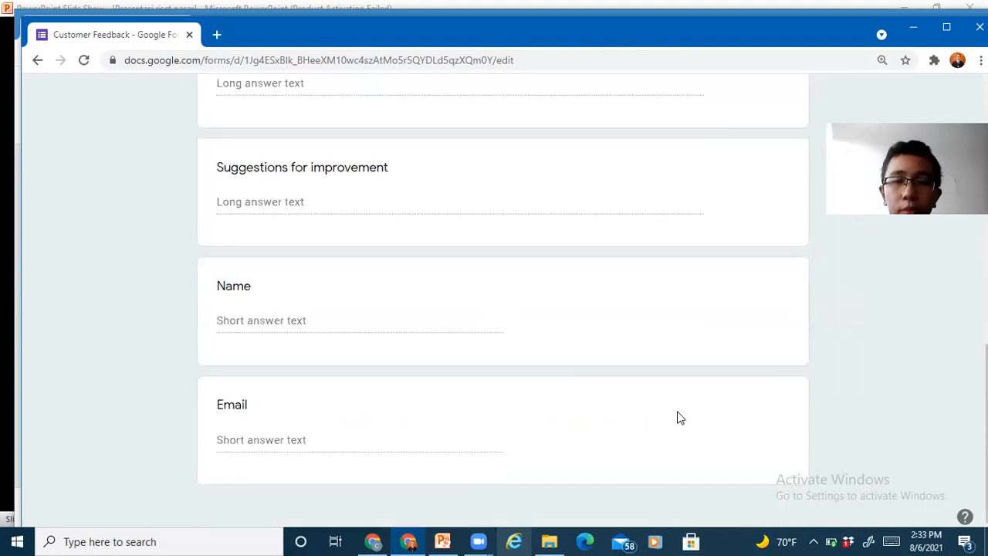
click(672, 458)
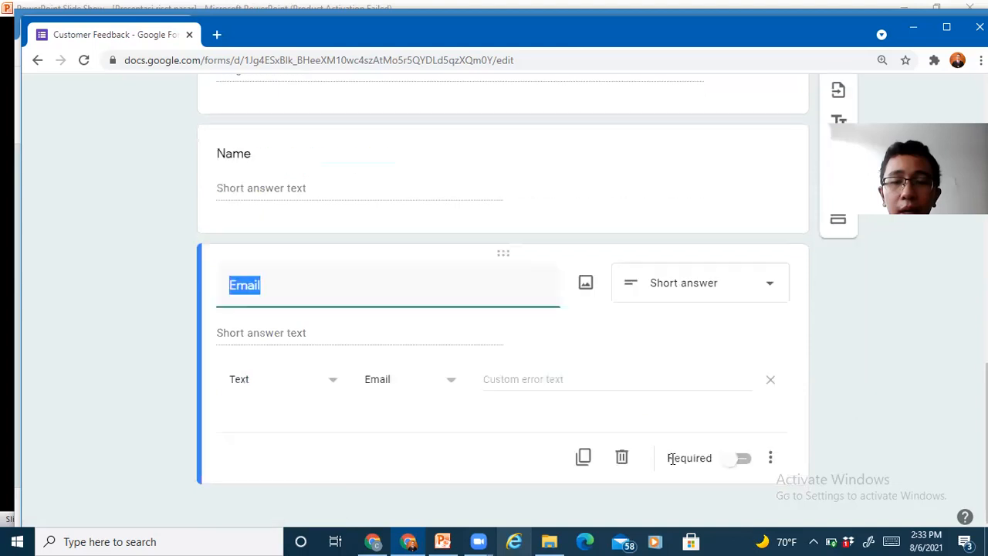
click(623, 458)
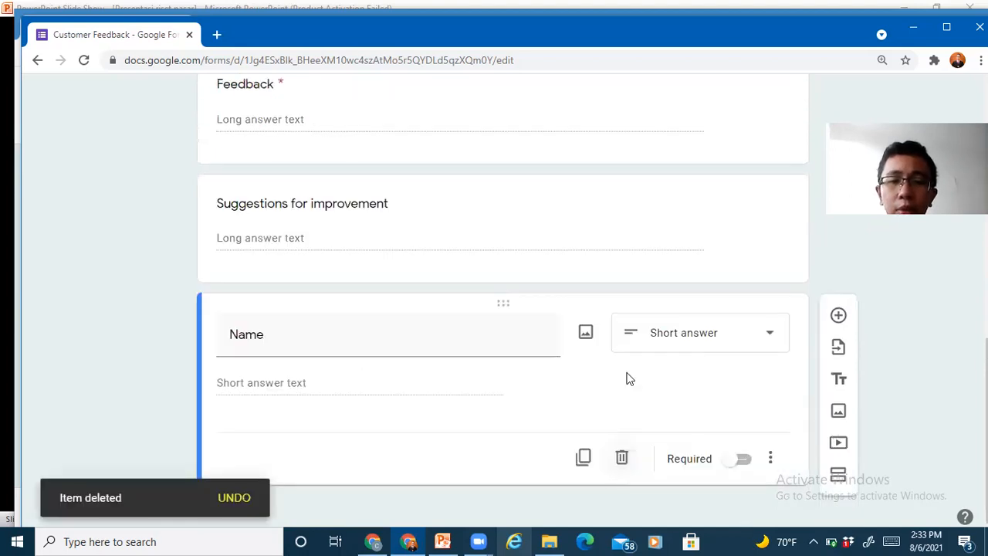
click(622, 458)
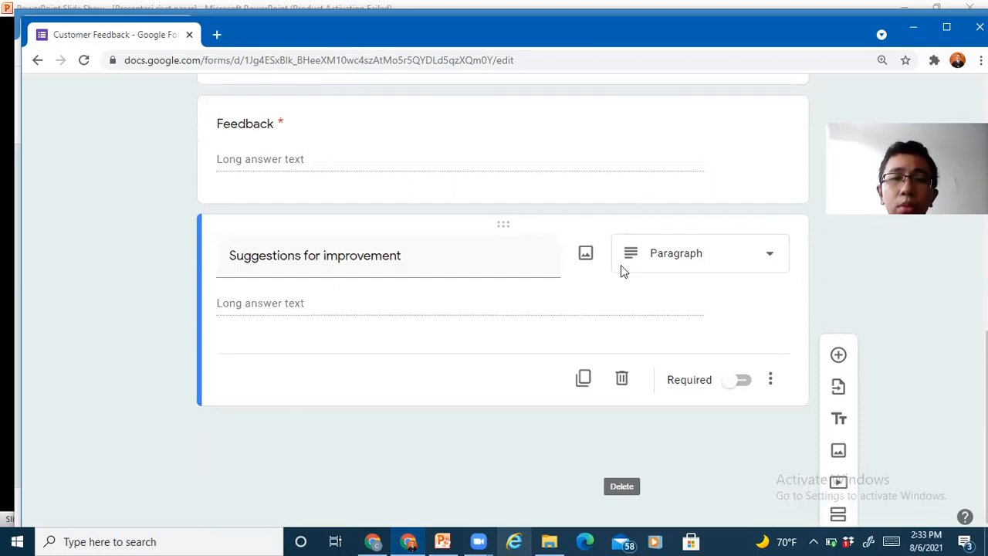
click(622, 378)
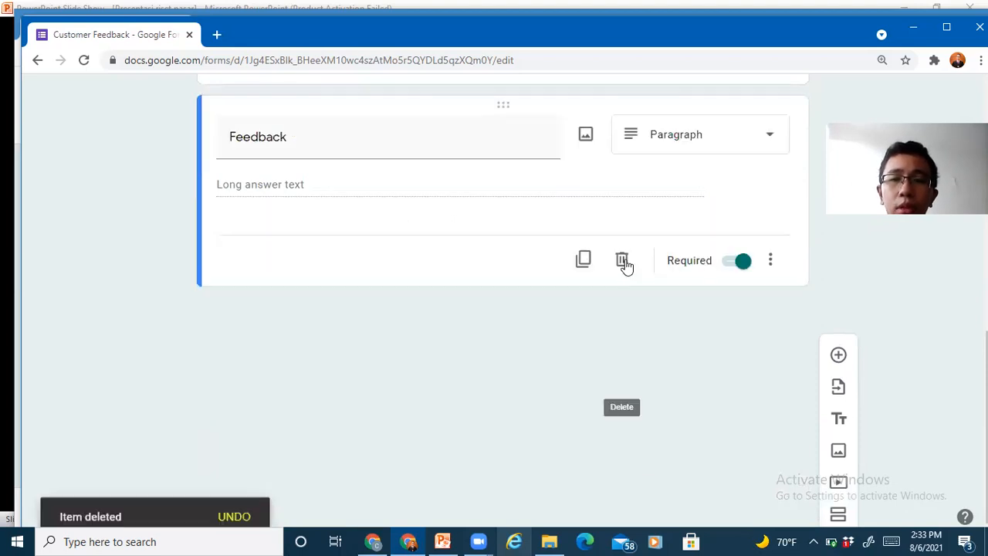
click(622, 260)
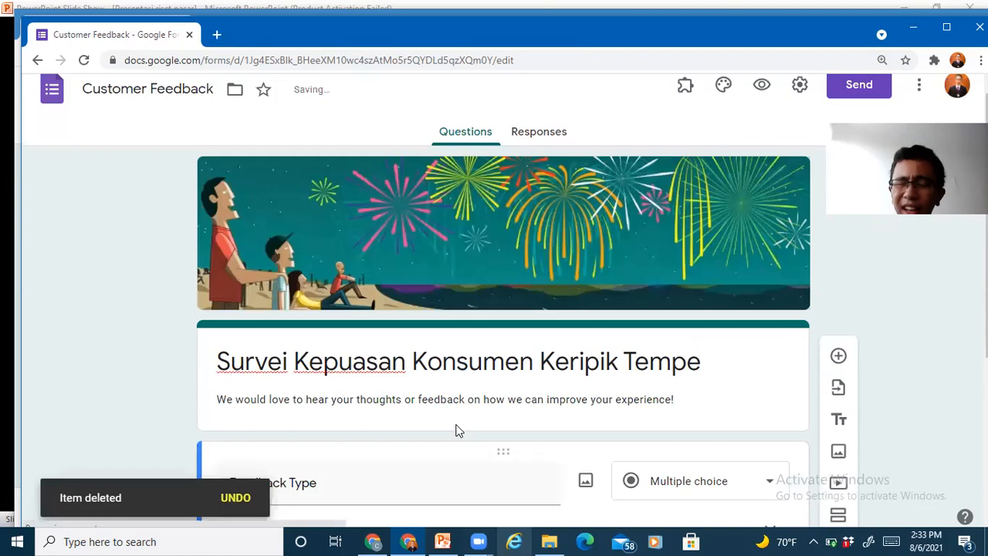
Switch to the PowerPoint slide show, review the old-product evaluation questions on slides 36 and 37, and return to the form in Chrome.
click(918, 526)
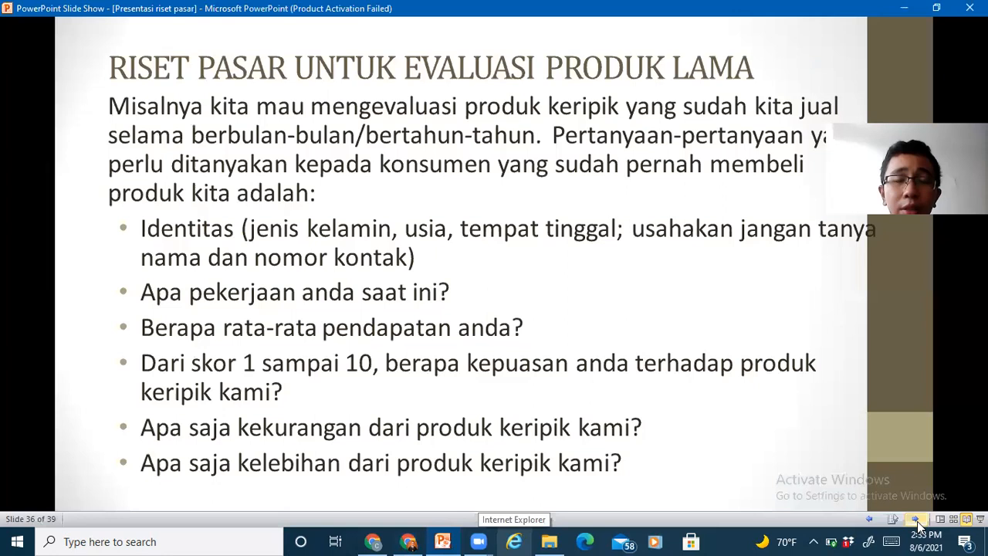
click(842, 430)
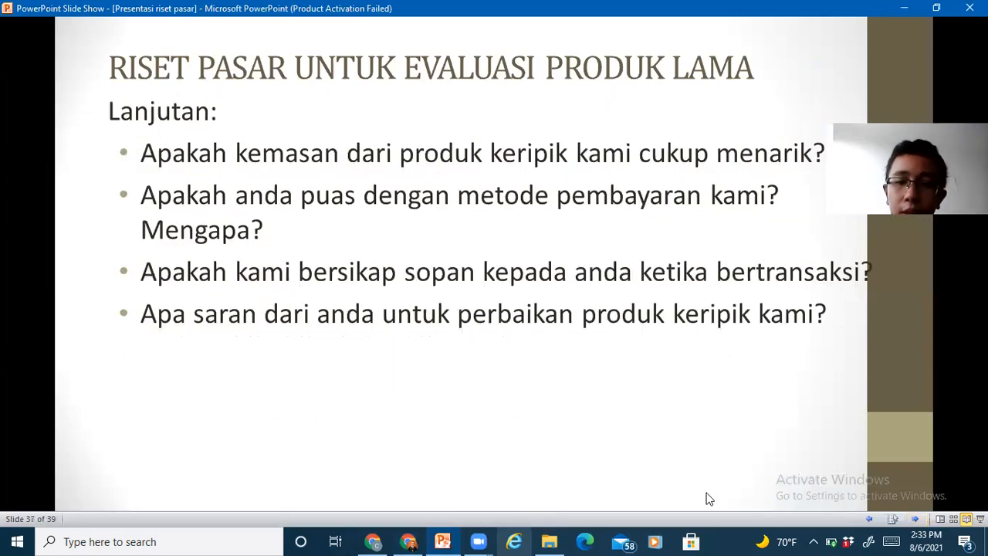
key(Left)
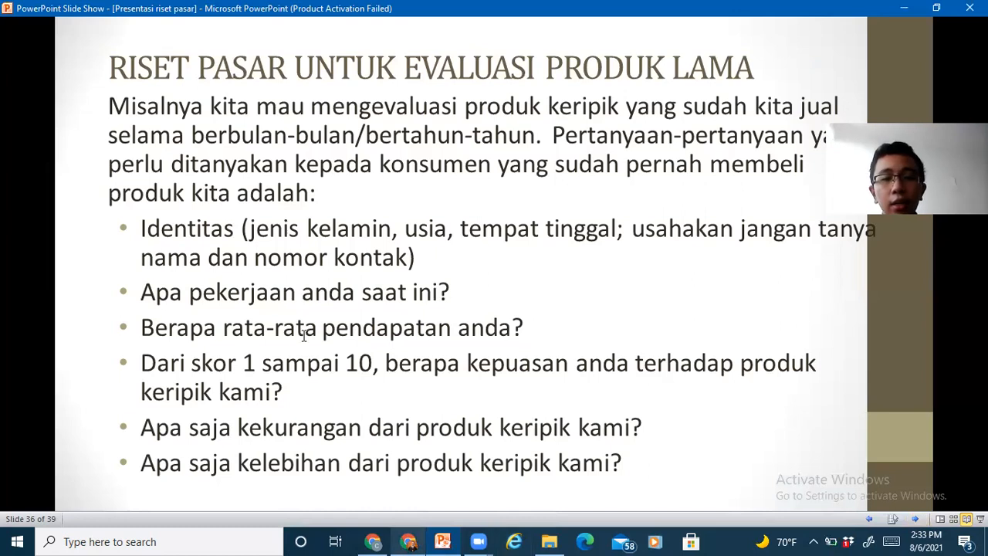
key(alt+Tab)
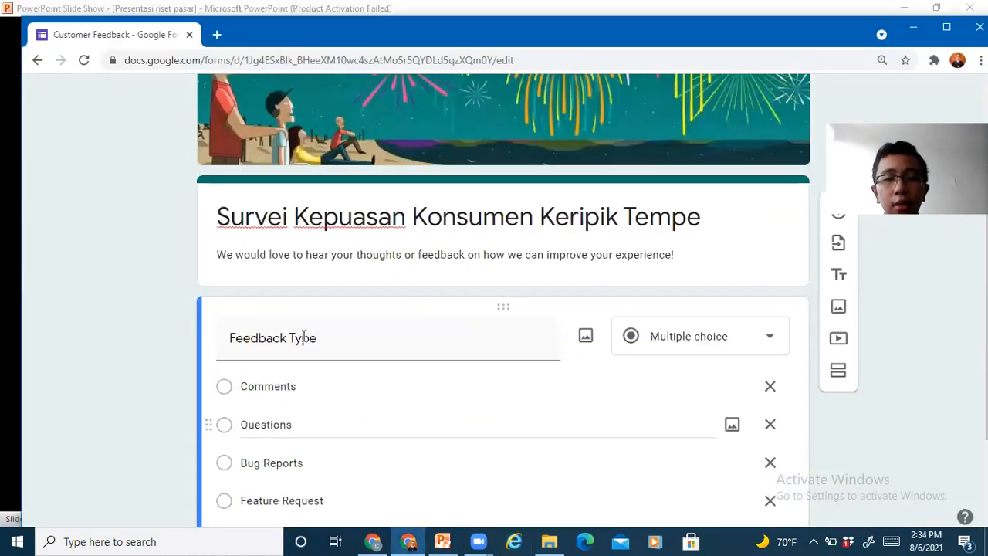
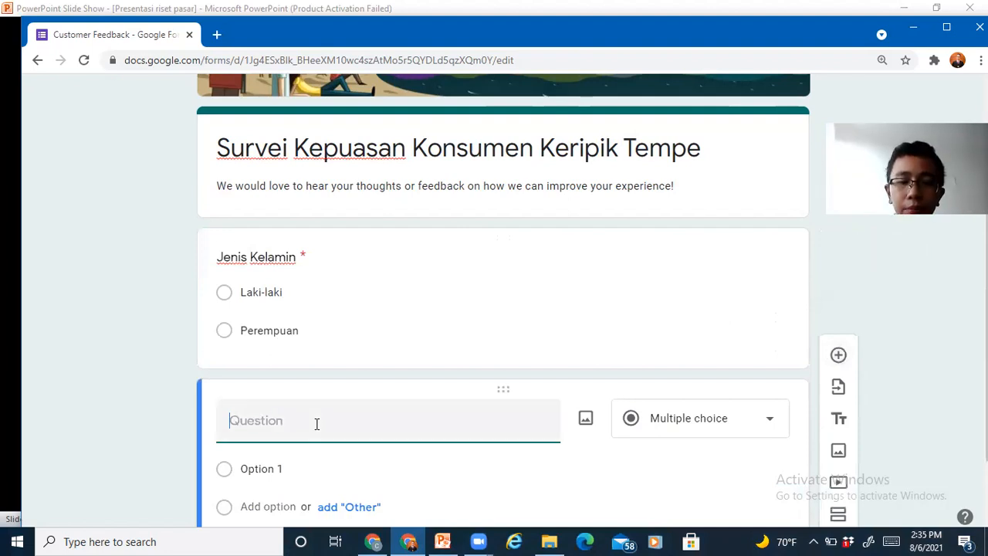
Enter "Berapa usia anda" as the new question below Jenis Kelamin, set as a required short answer.
text(Berapa )
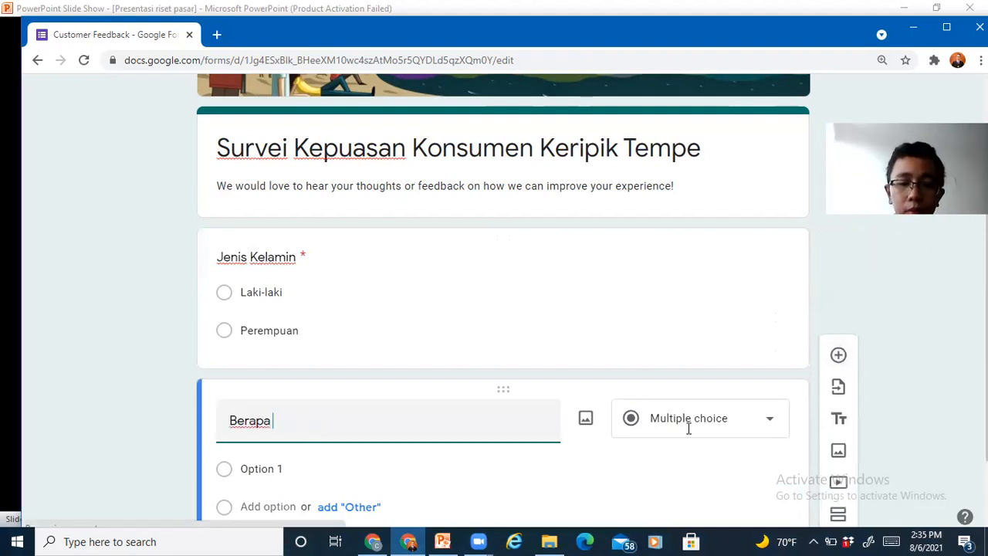
text(usia anda)
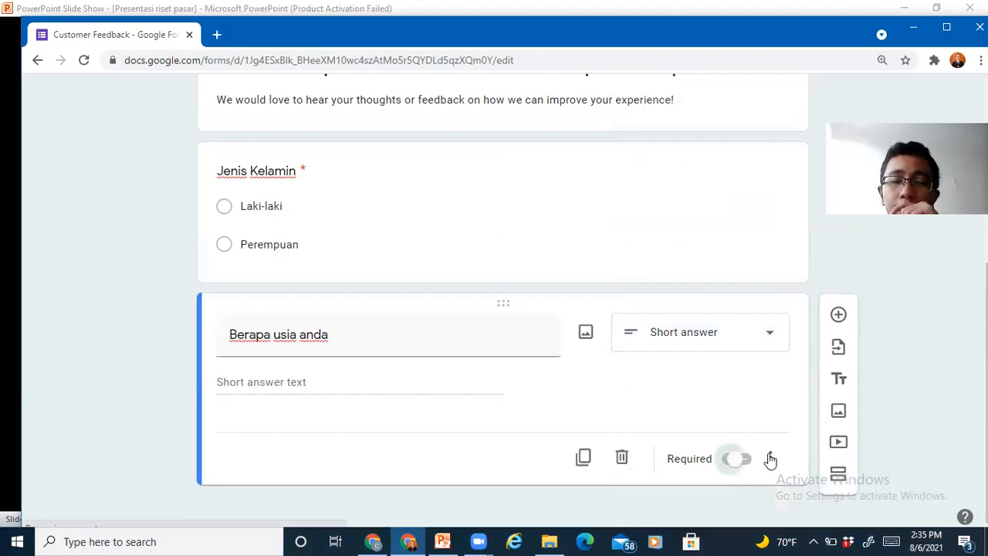
Add response validation to the Berapa usia anda question and set its validation type to Number.
click(769, 458)
click(769, 458)
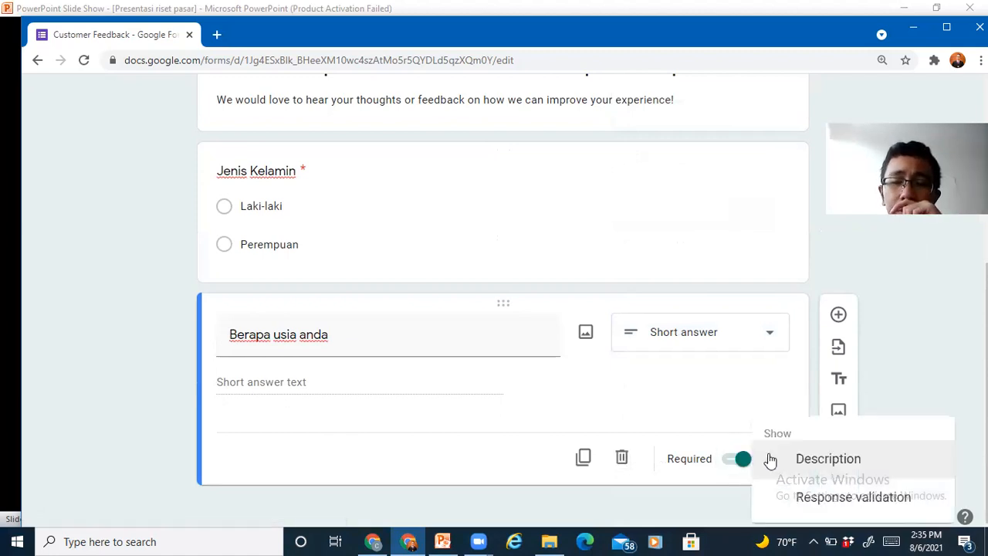
click(838, 496)
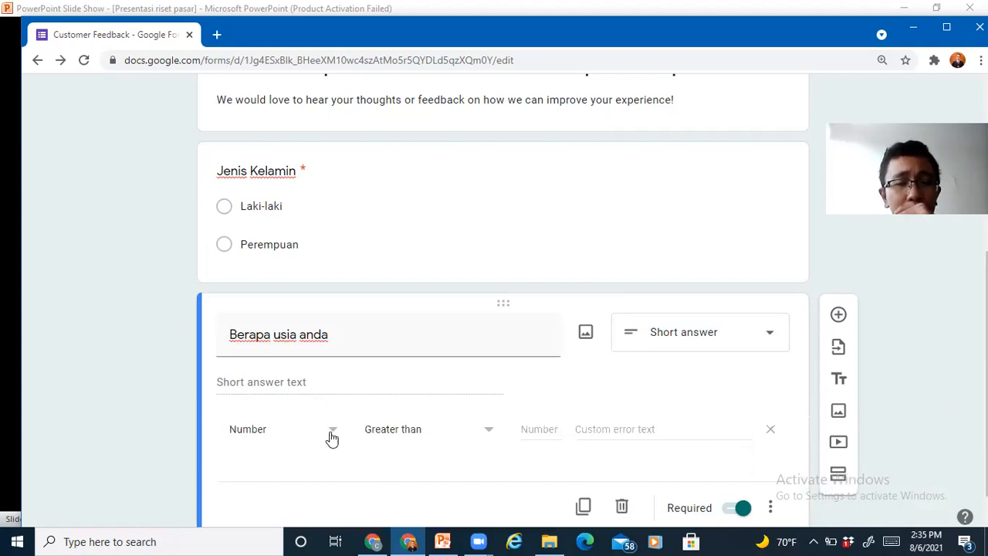
click(325, 396)
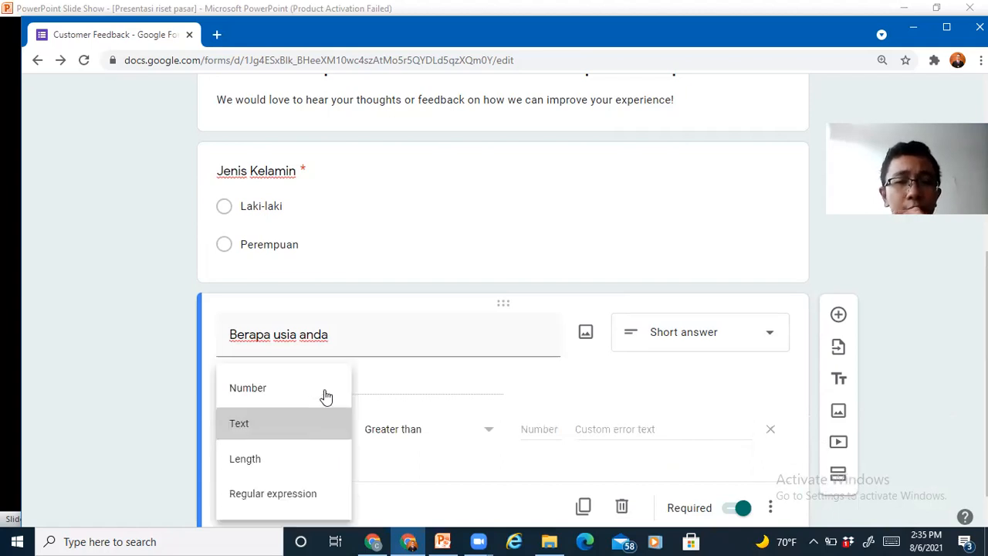
click(288, 435)
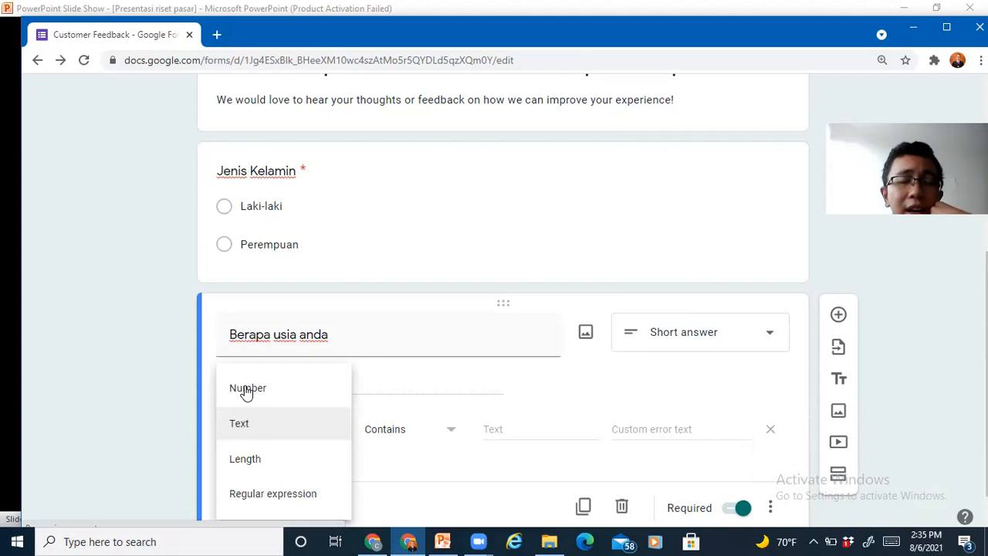
click(246, 392)
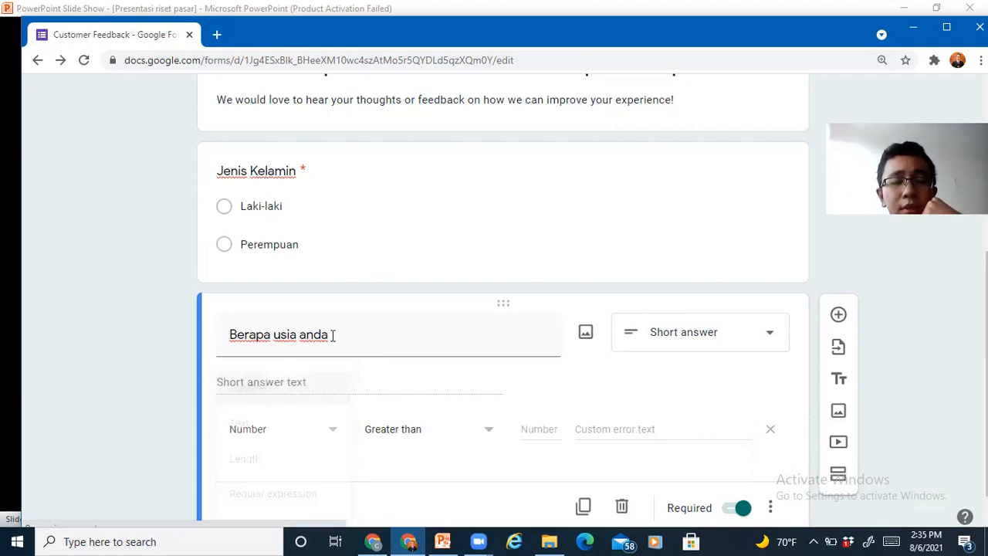
Extend the Berapa usia anda question title to read "Berapa usia anda (dalam tahun)?".
triple_click(313, 336)
key(End)
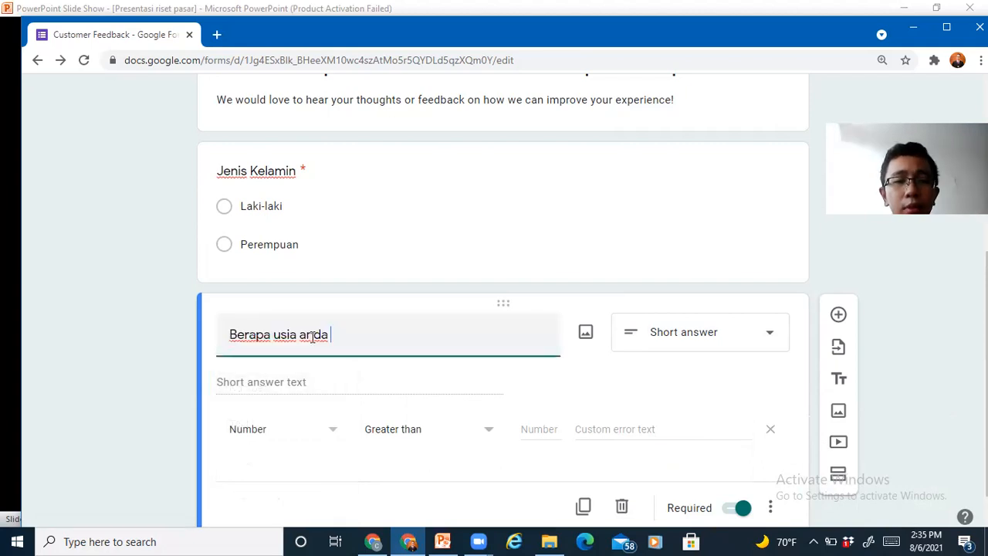
text((dalam tahun)
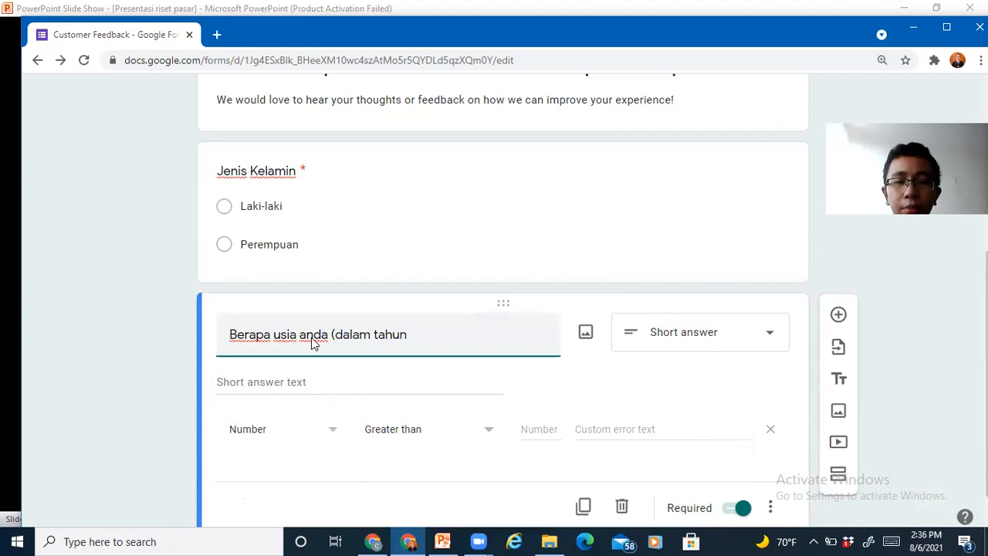
text())
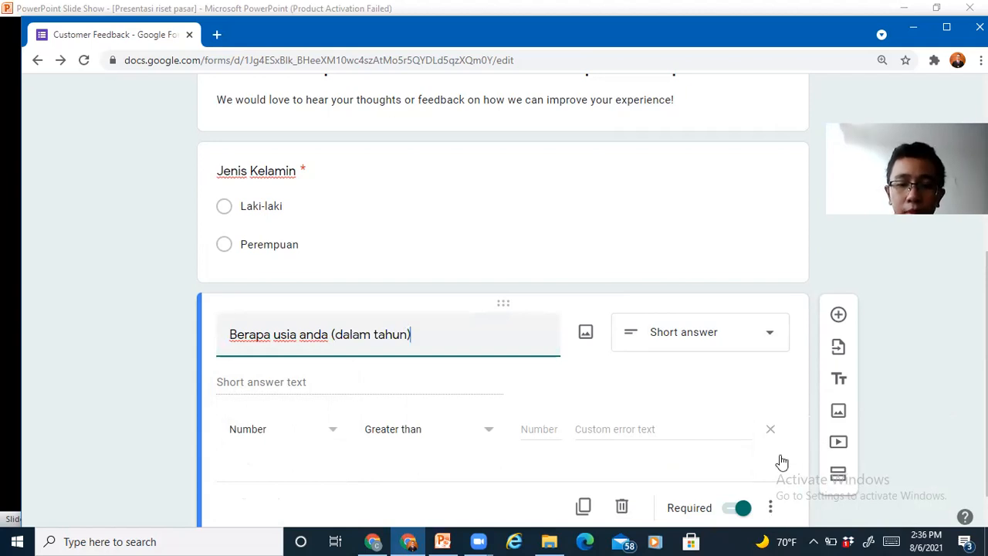
text(?)
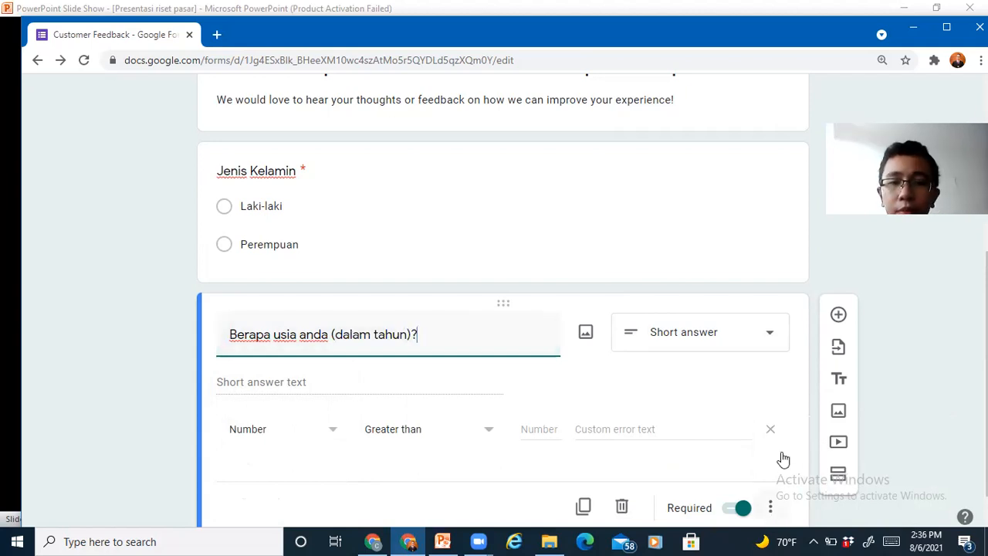
Show a description on the age question and enter "Mohon hanya menuliskan angka" in it.
click(770, 506)
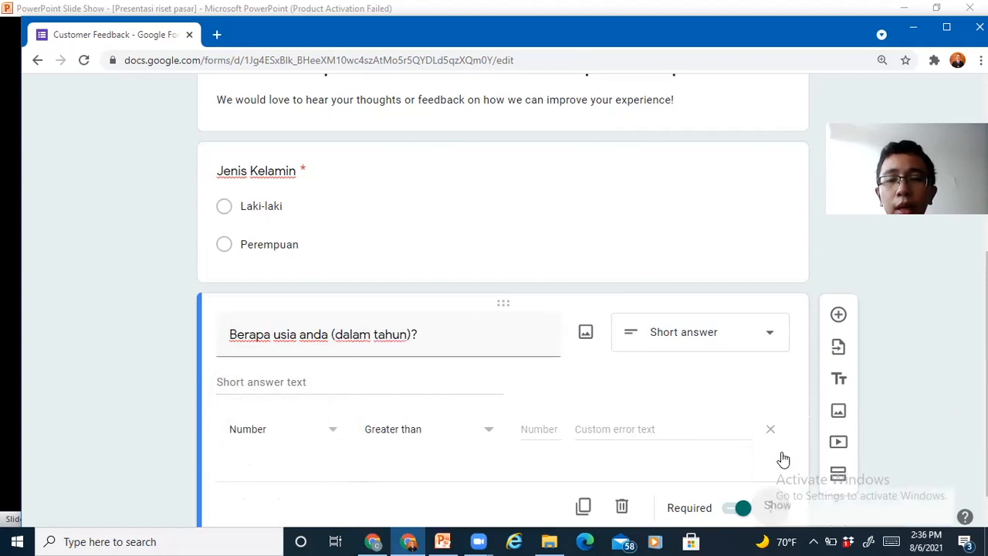
click(784, 459)
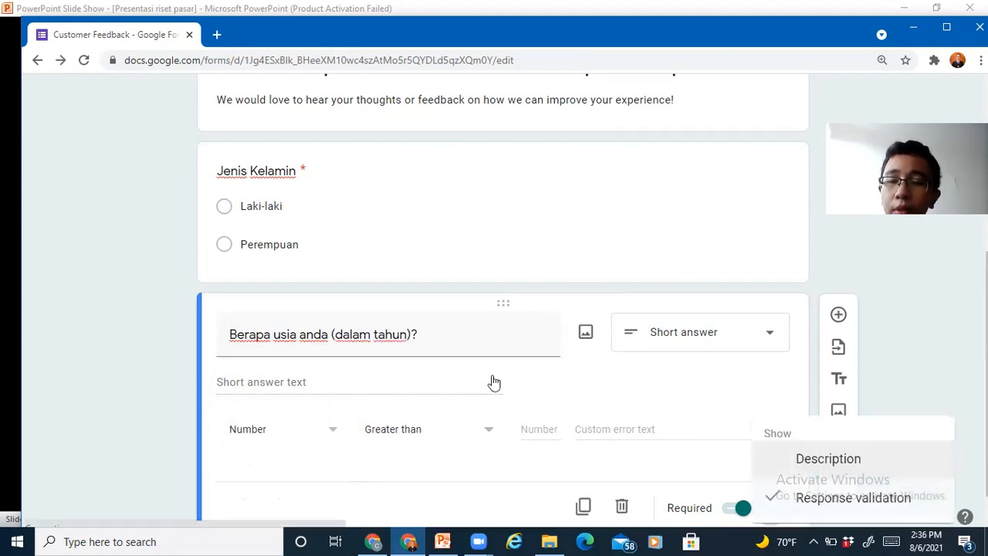
text(M)
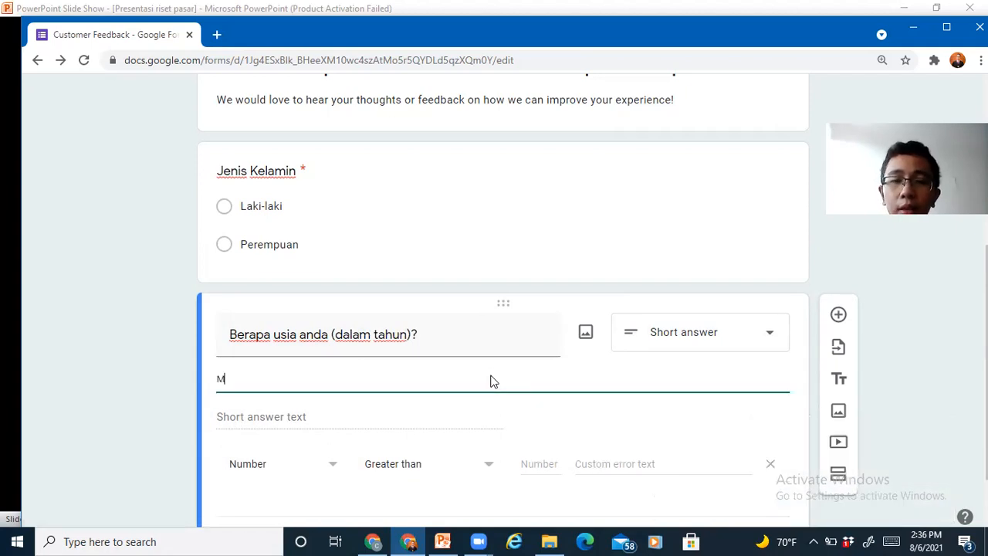
text(ohon n)
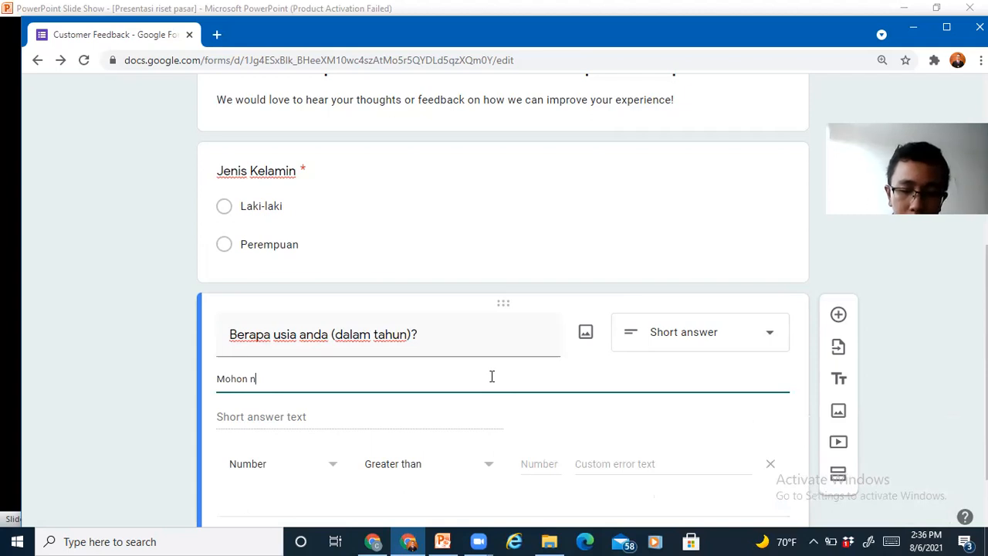
key(BackSpace)
text(hanya menuliskan angka)
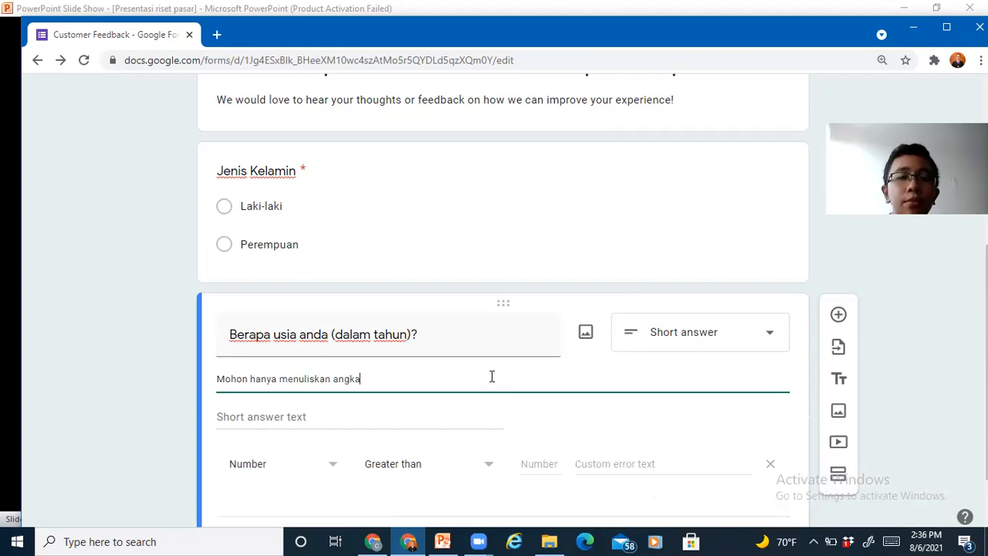
Add a question below the age question titled "Di mana anda tinggal (Kelurahan/Desa, Kecamatan, Kabupaten/Kota)".
scroll(491, 375, down, 1)
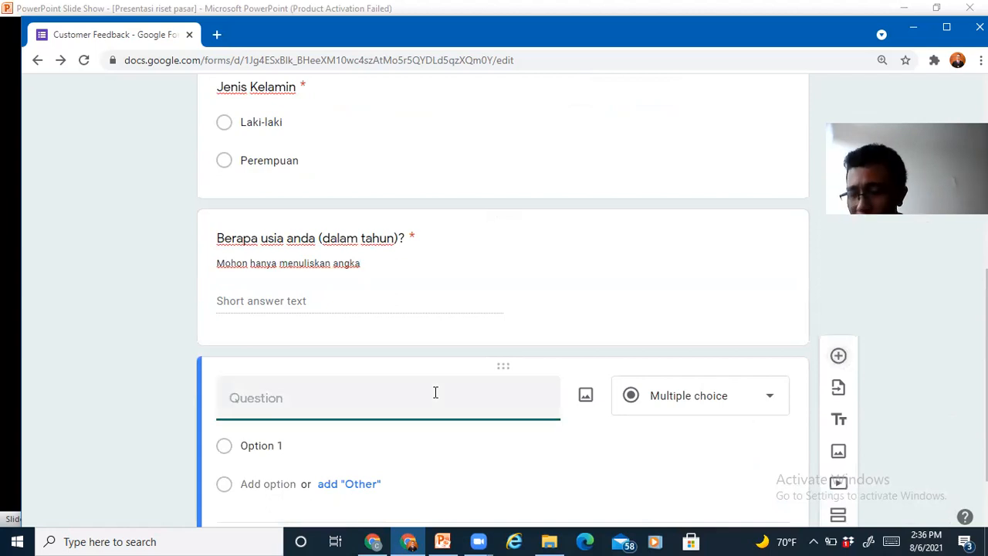
text(Di)
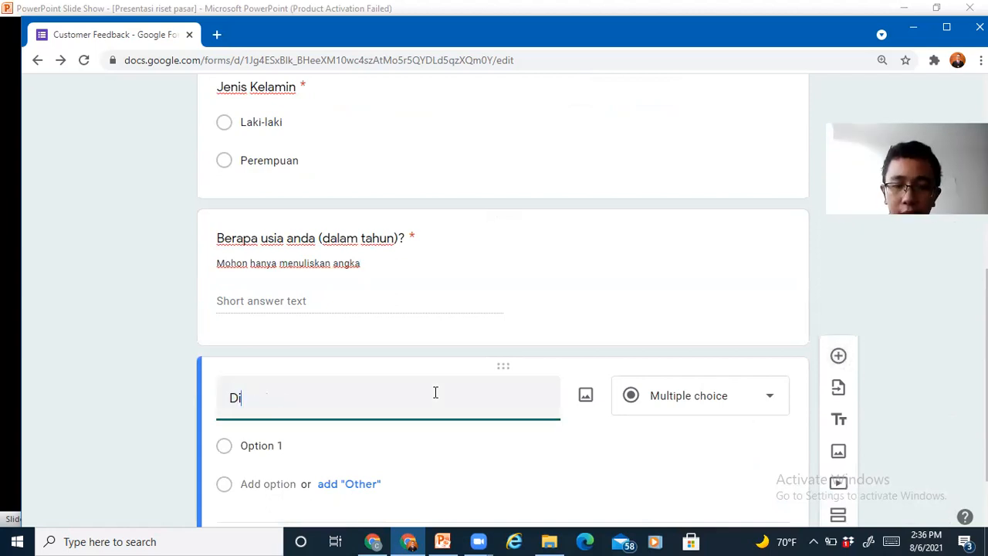
text( mana anda tinggal )
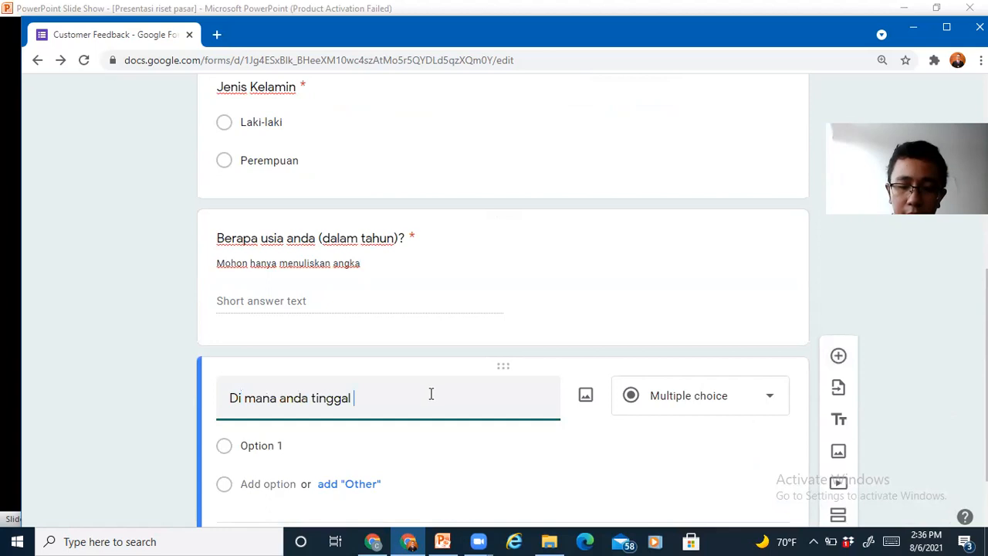
text((Kabupaten)
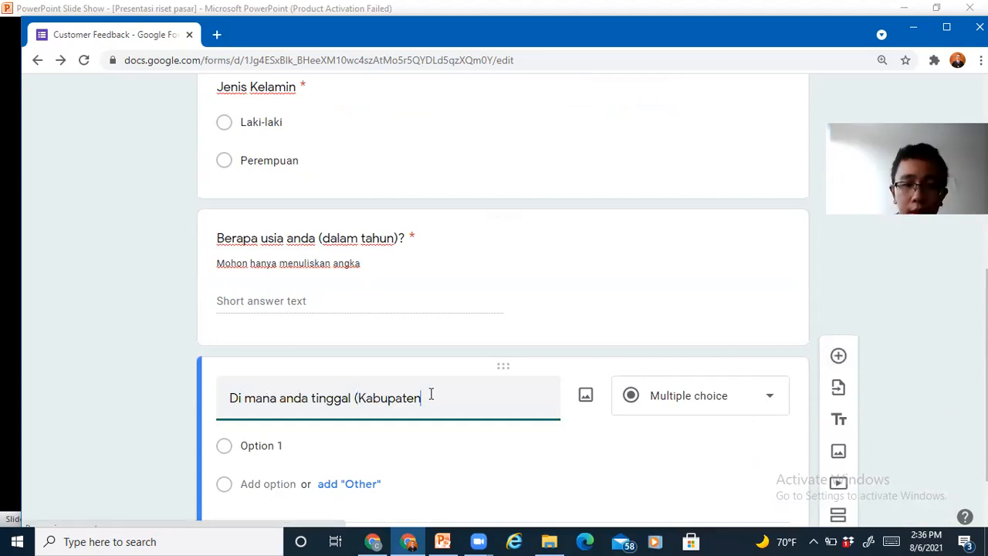
key(ctrl+Left)
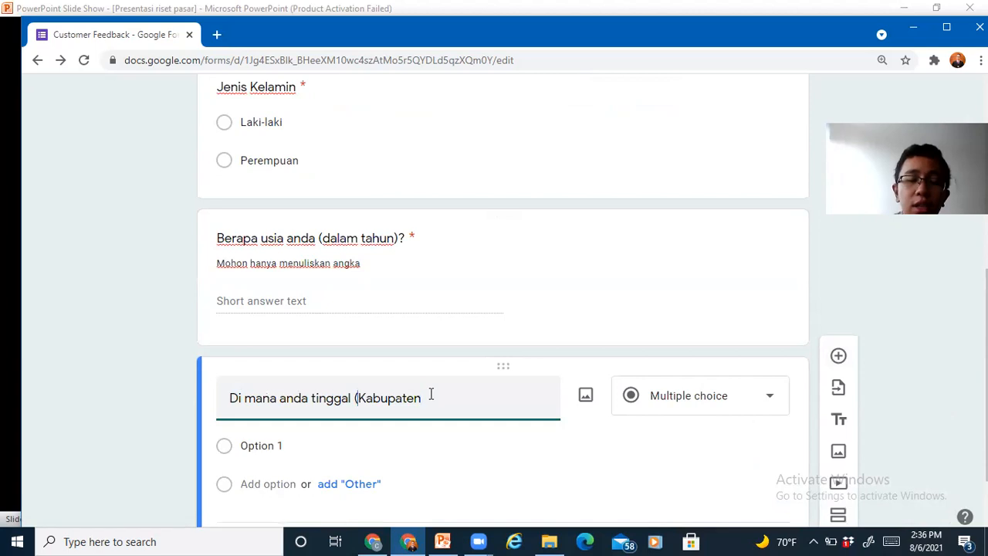
text(Kecamatan, K)
key(End)
text(/)
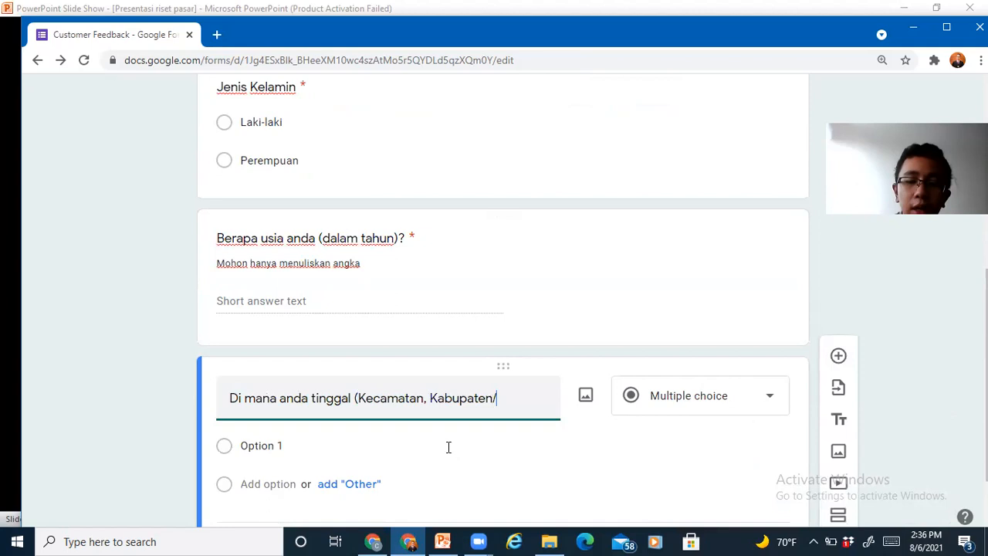
text(Kota))
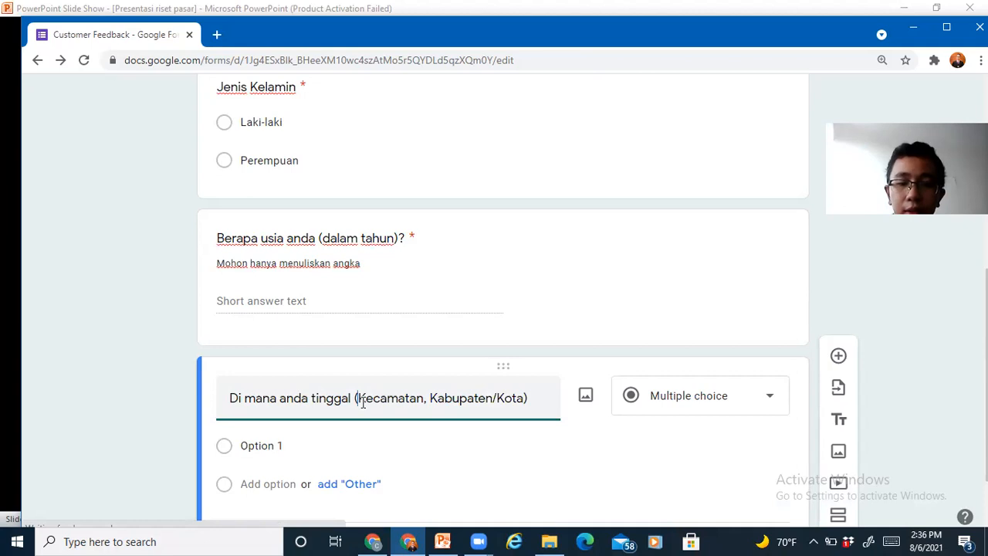
text(Kelurahan/)
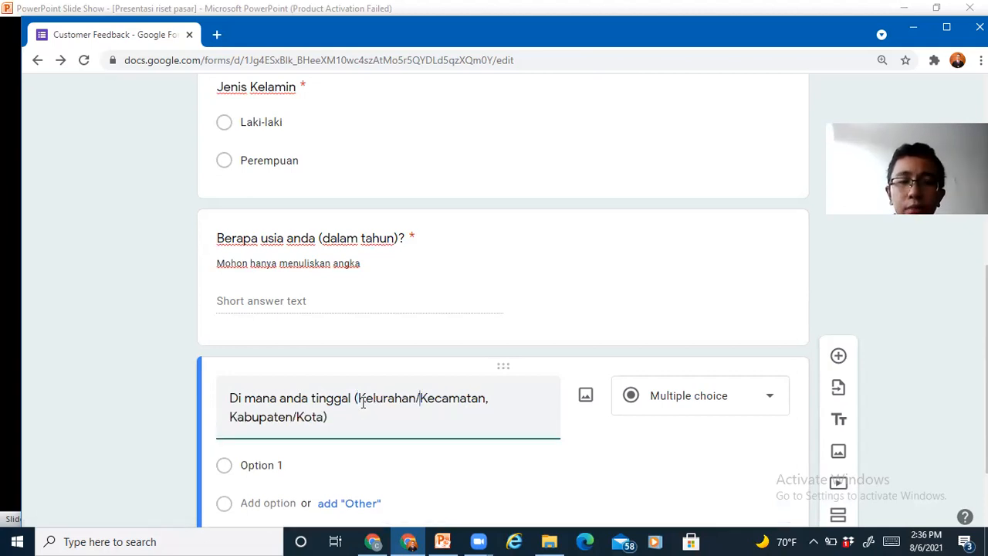
text(Desa,)
Change the Di mana anda tinggal question from multiple choice to Short answer.
scroll(730, 293, down, 1)
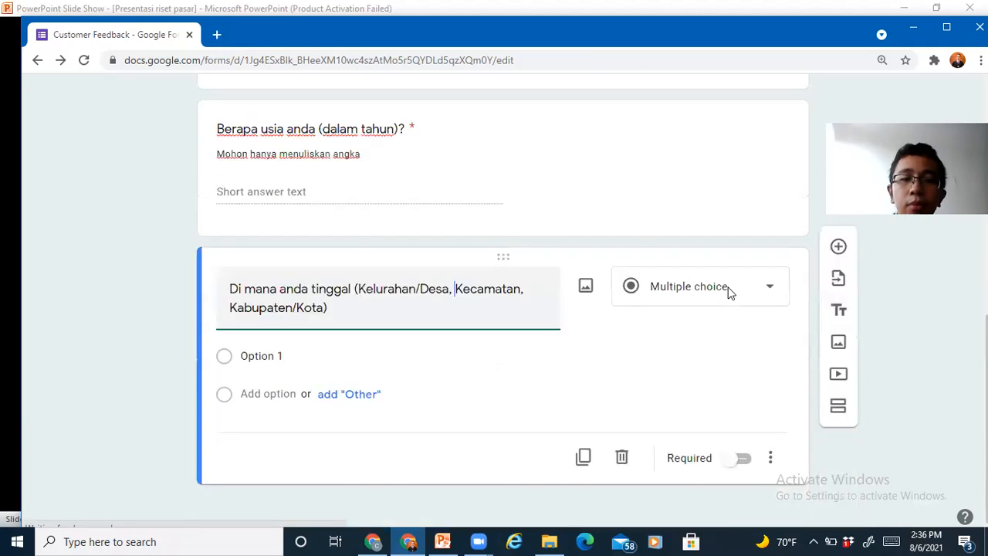
click(771, 289)
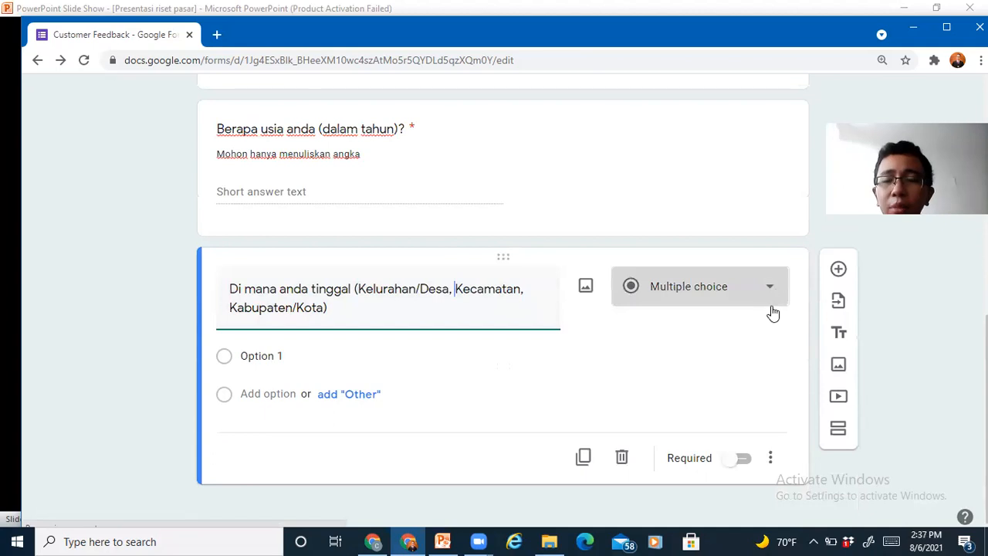
click(770, 312)
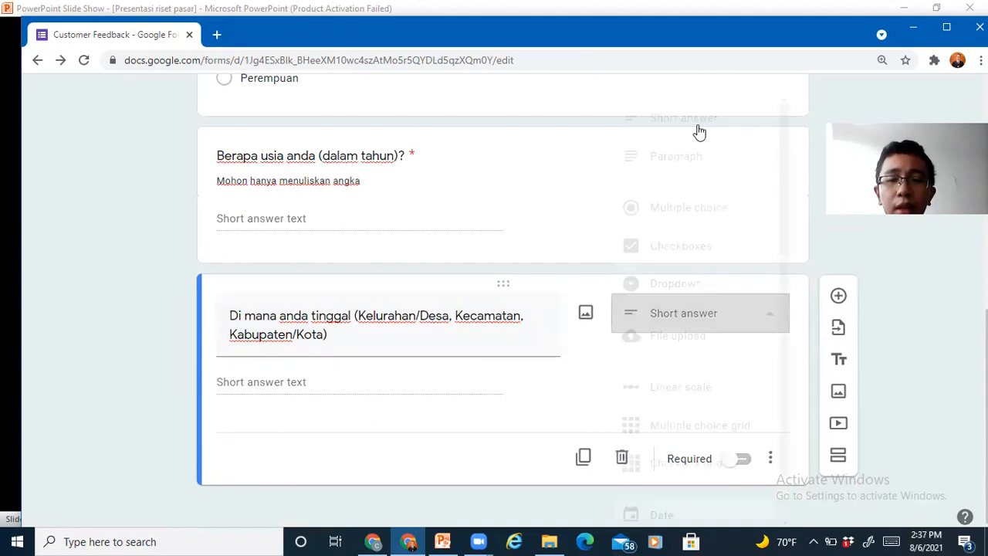
click(698, 132)
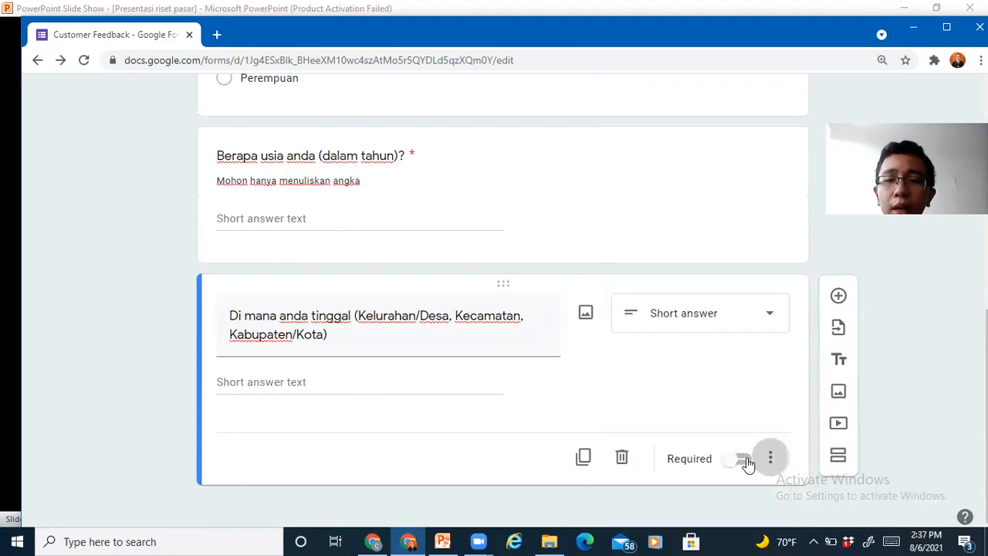
Add Text response validation to the Di mana anda tinggal question and make the question required.
click(745, 459)
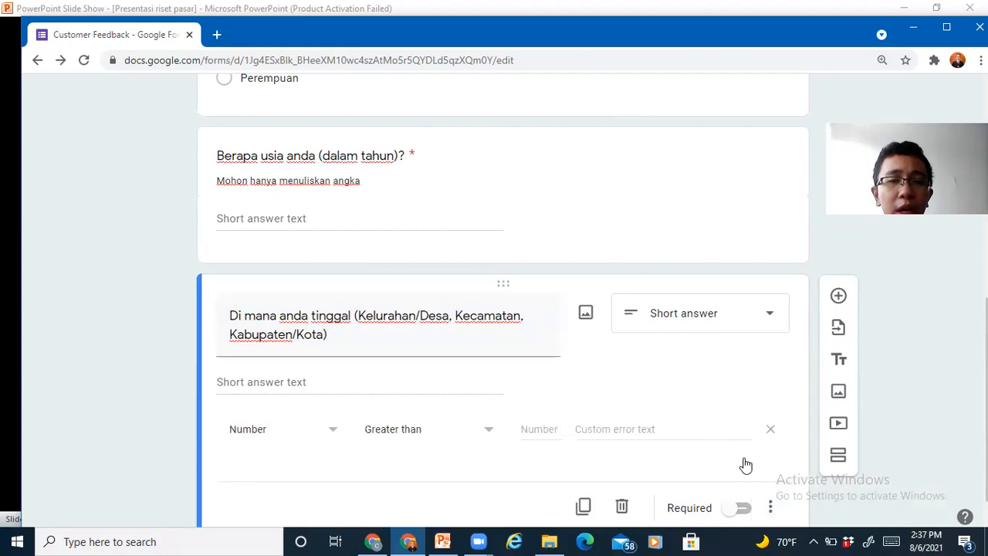
click(282, 429)
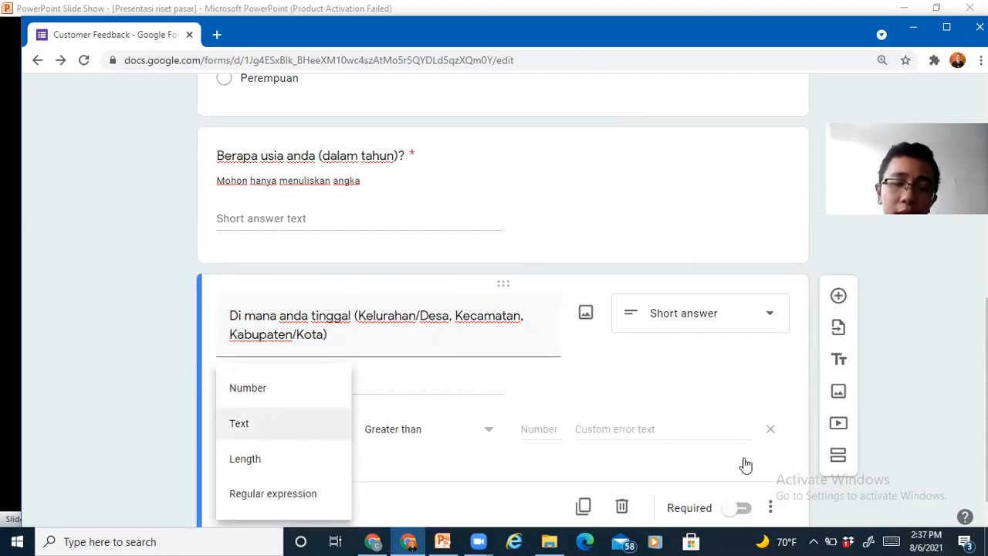
click(282, 424)
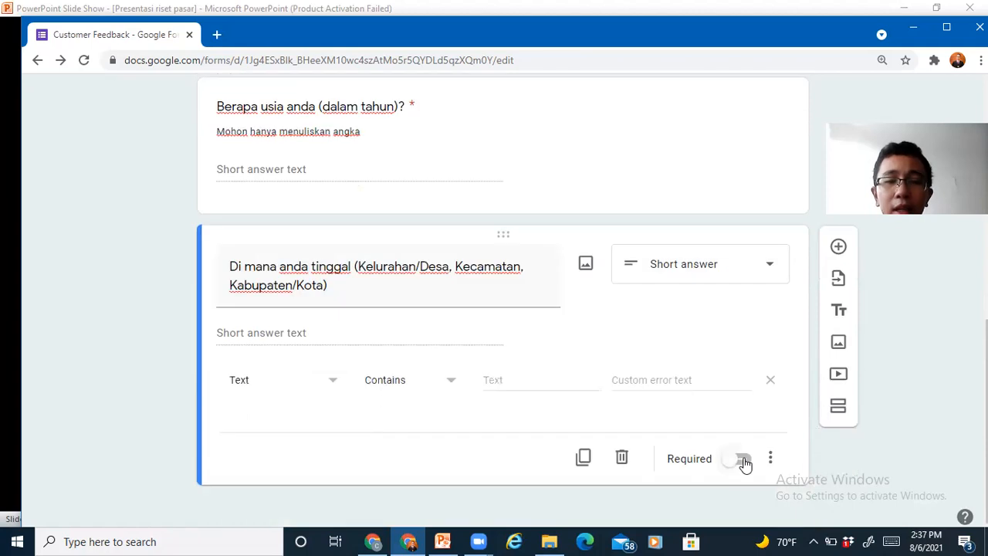
click(744, 461)
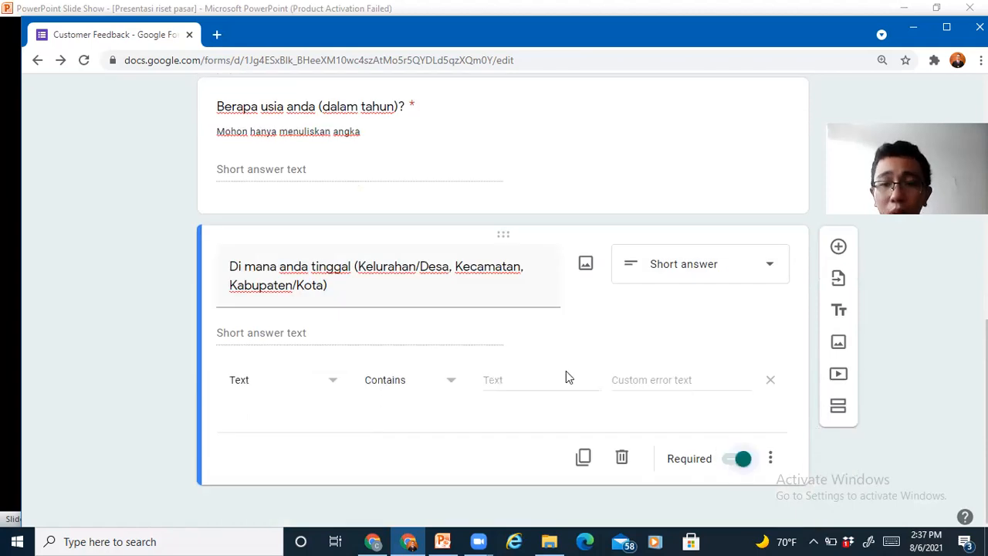
Add a question mark at the end of the Di mana anda tinggal question title.
click(343, 287)
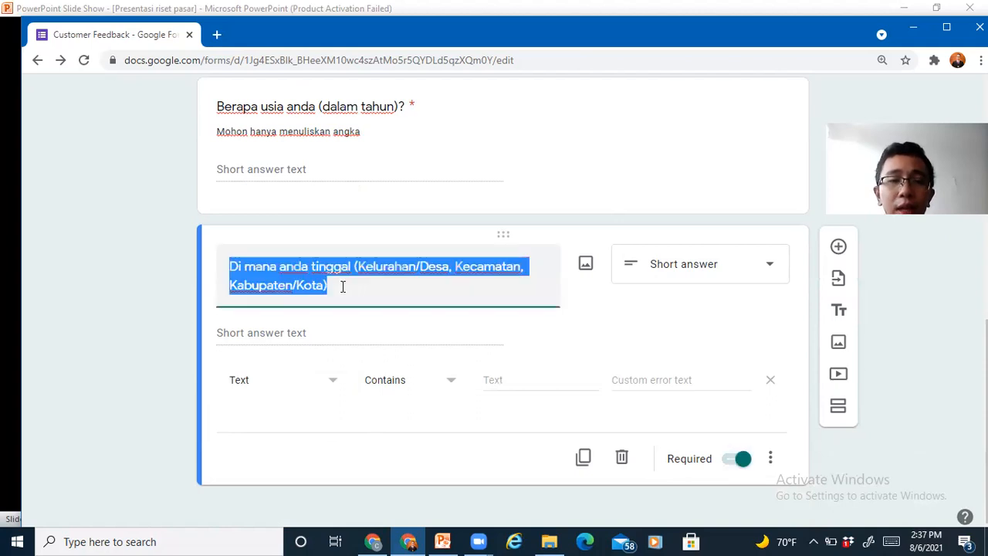
click(343, 286)
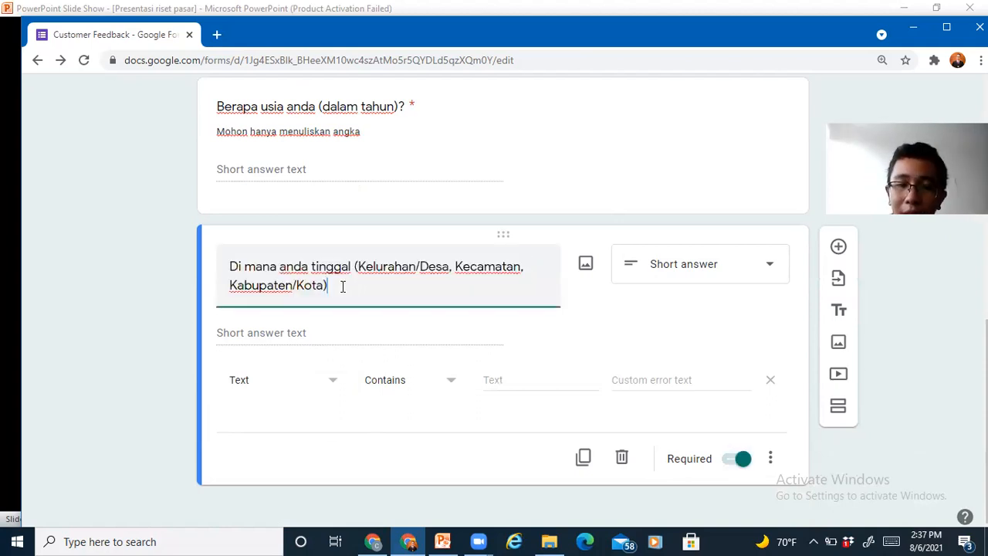
text(?)
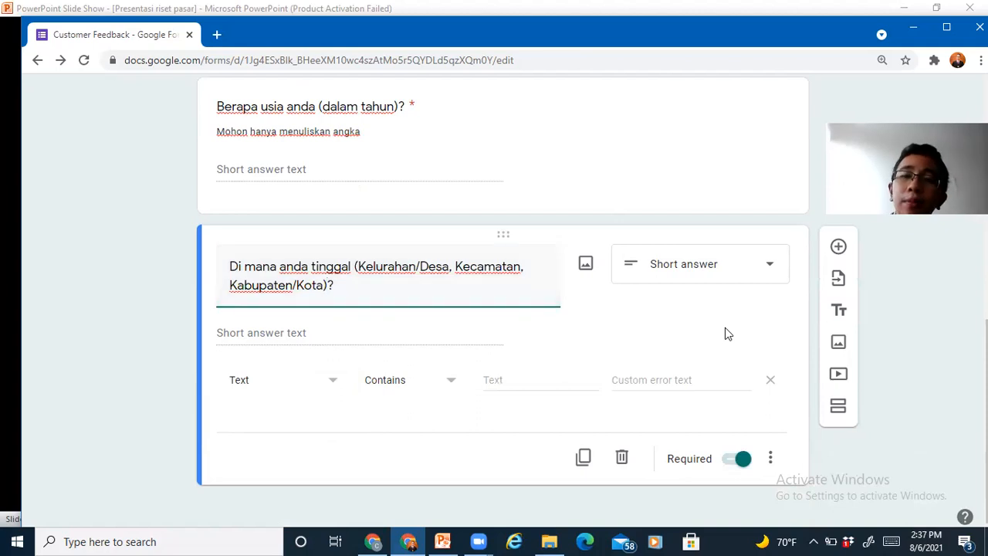
Add a multiple choice question below the residence question titled "Sudah berapa kali anda memesan keripik tempe kami?".
click(839, 247)
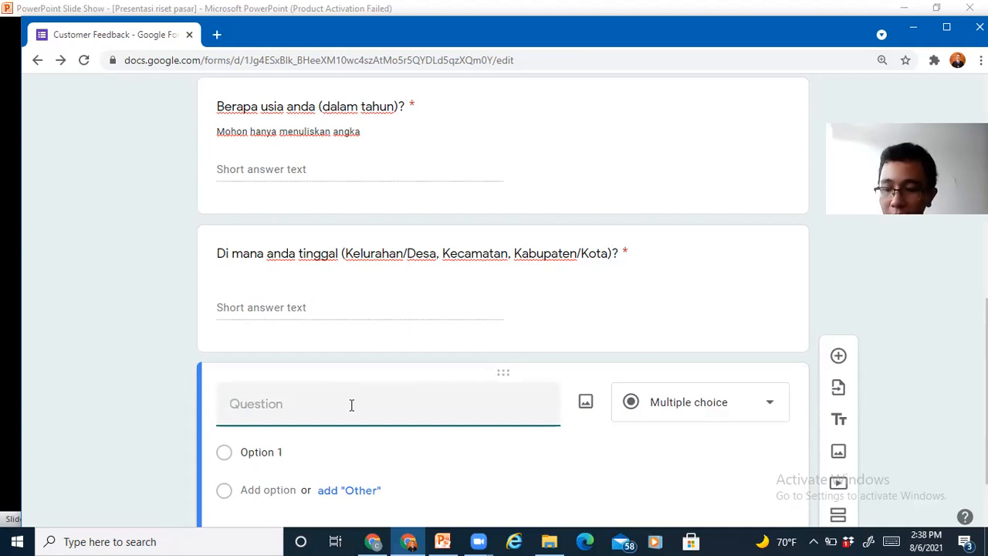
text(Sudah)
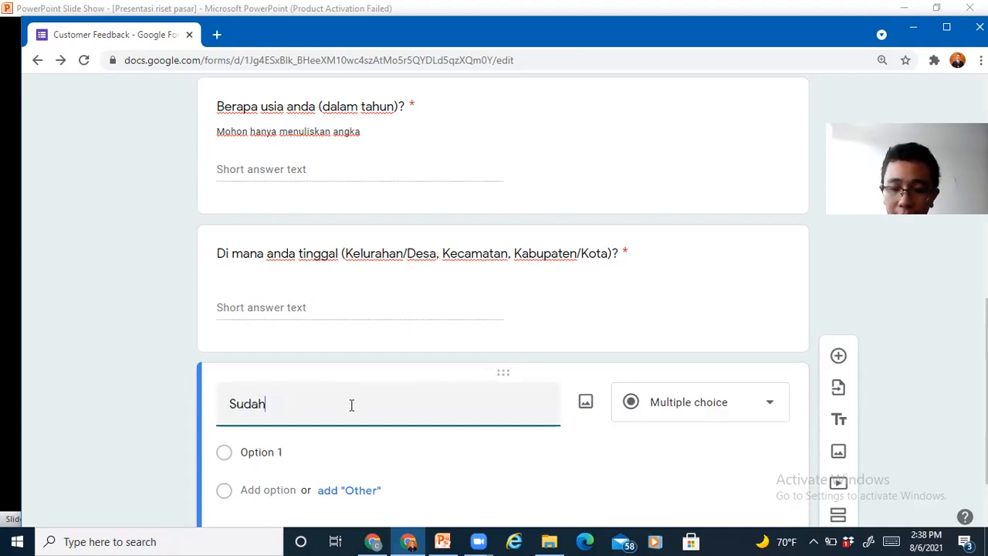
text( berapa )
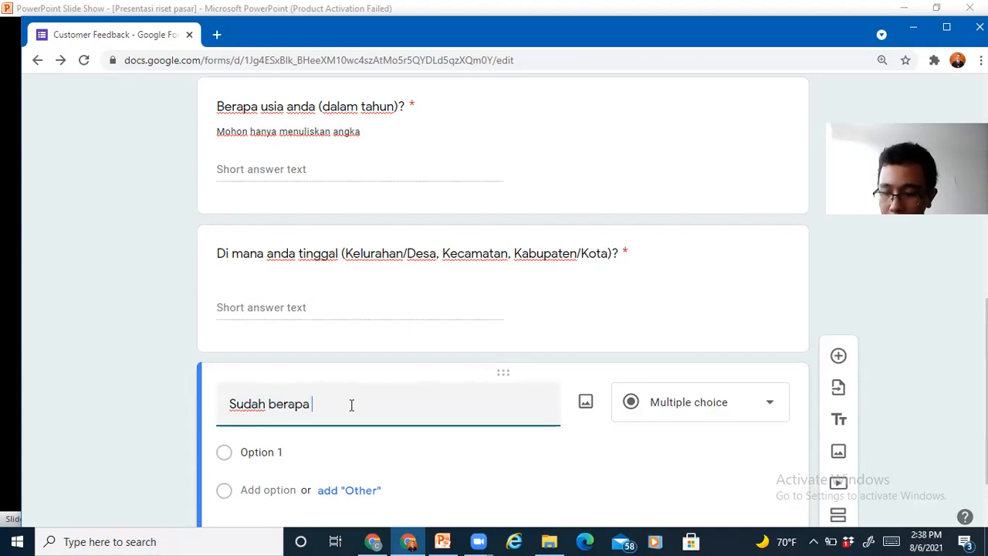
text(kali )
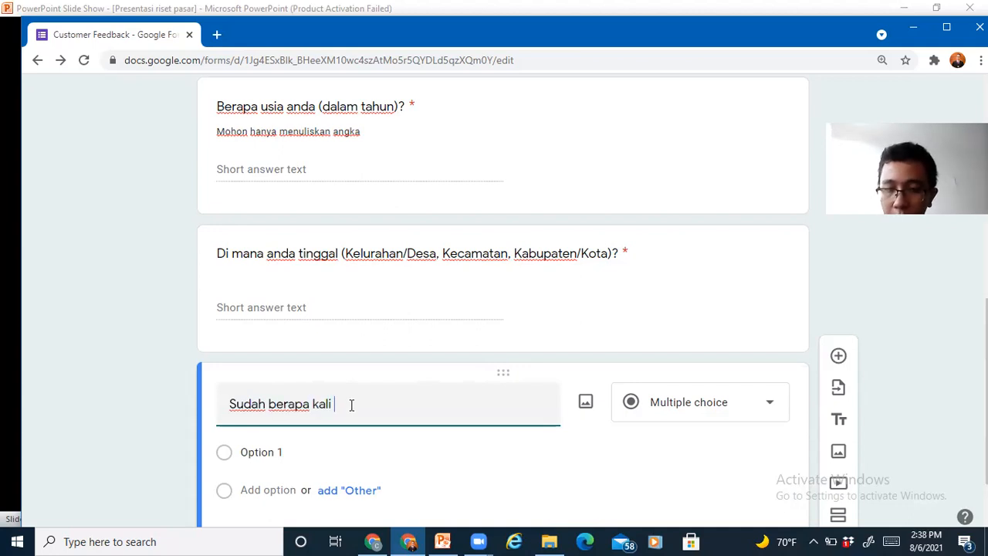
text(anda memesan )
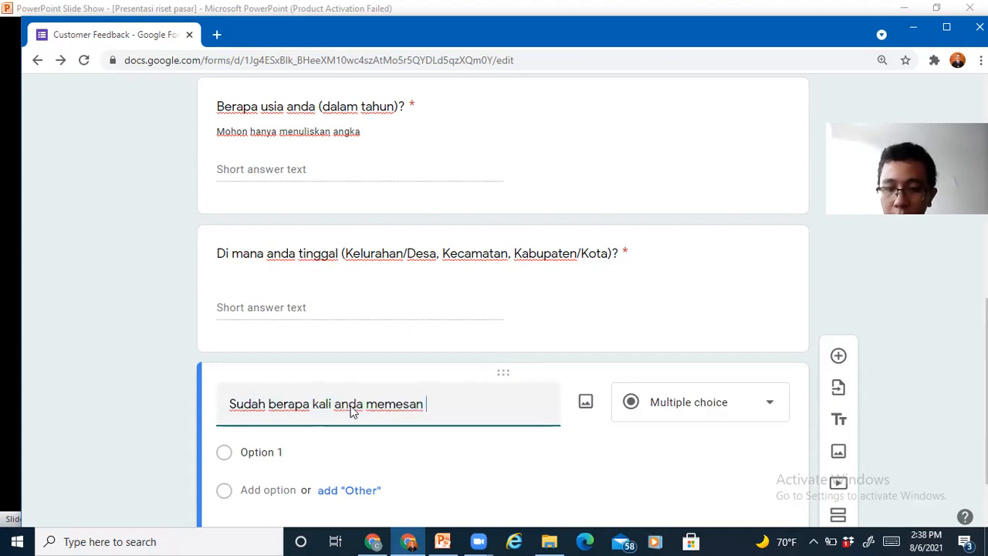
text(keripik tempe)
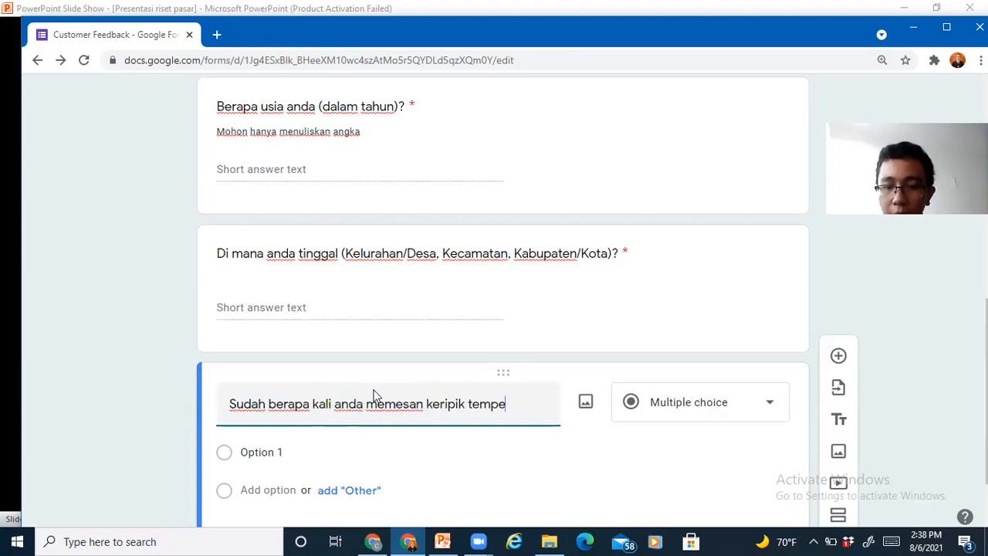
text( kami?)
click(769, 408)
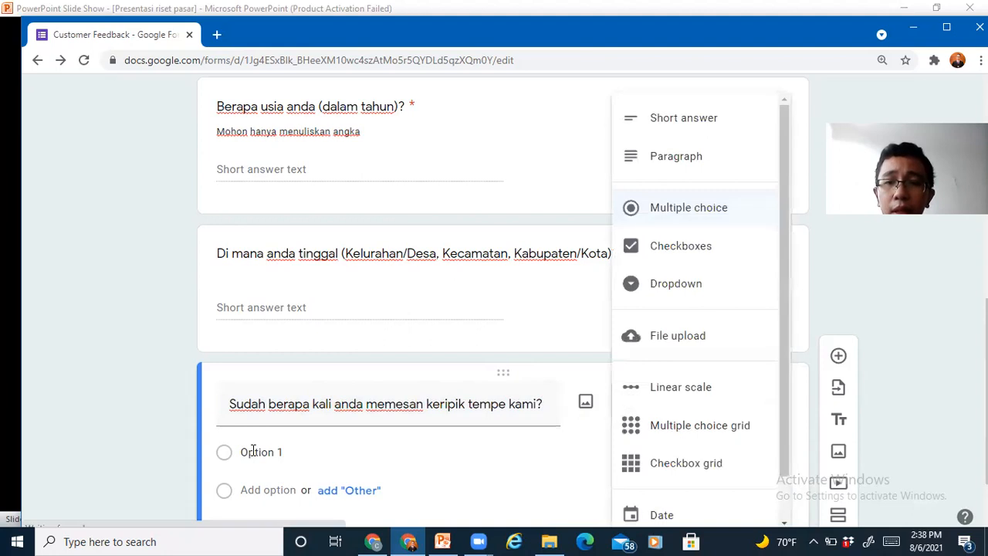
click(253, 451)
Set the first two answer options of the order count question to "0 kali" and "1 kali".
click(253, 452)
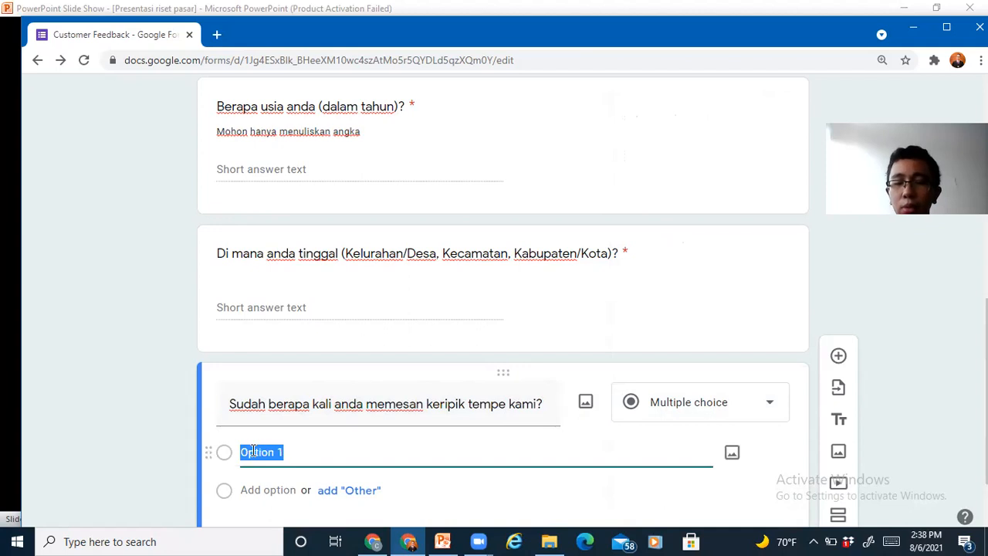
text(0)
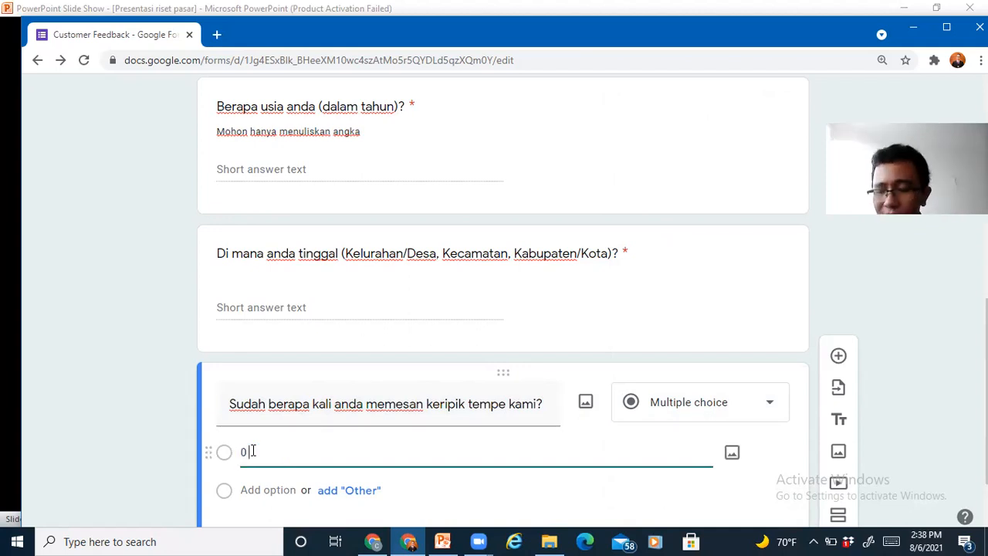
text( kali)
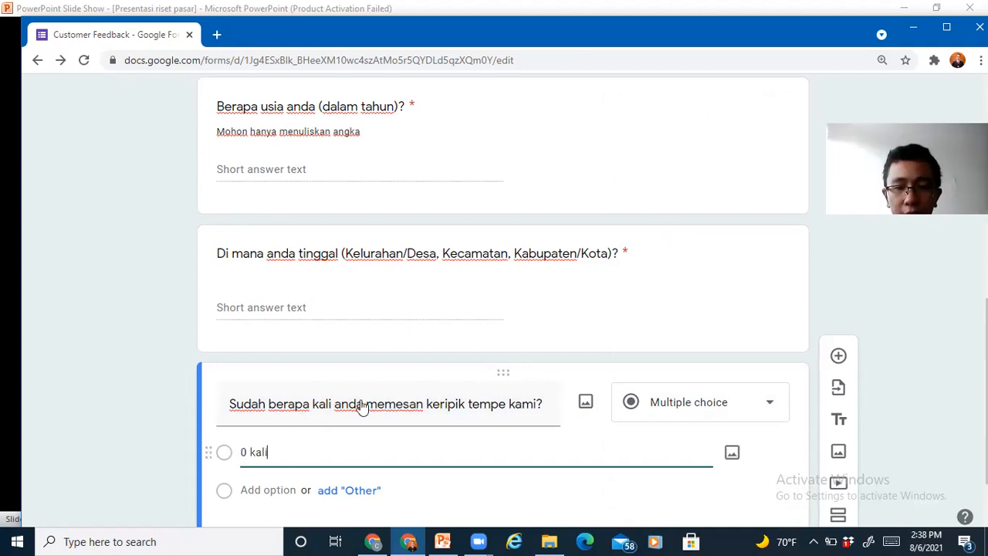
scroll(275, 388, down, 1)
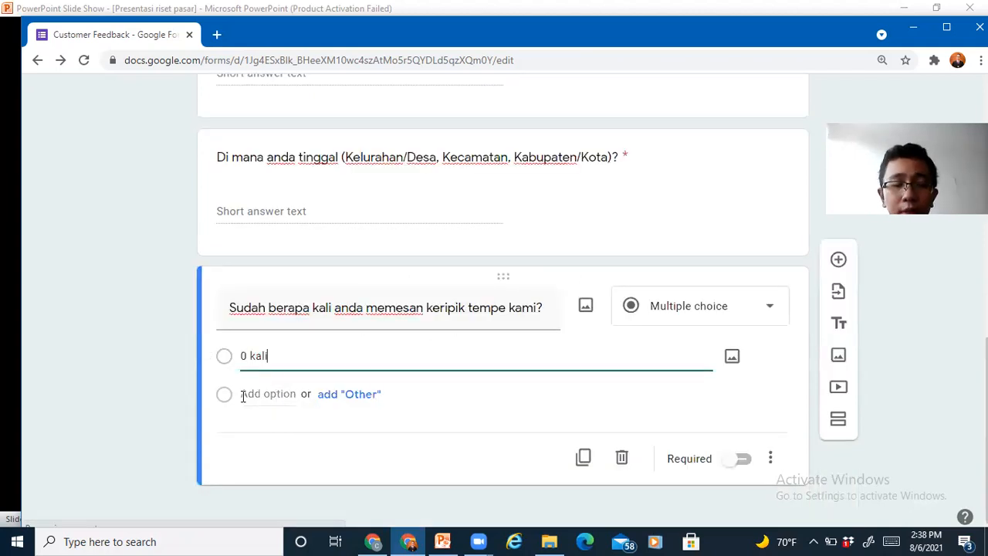
click(243, 394)
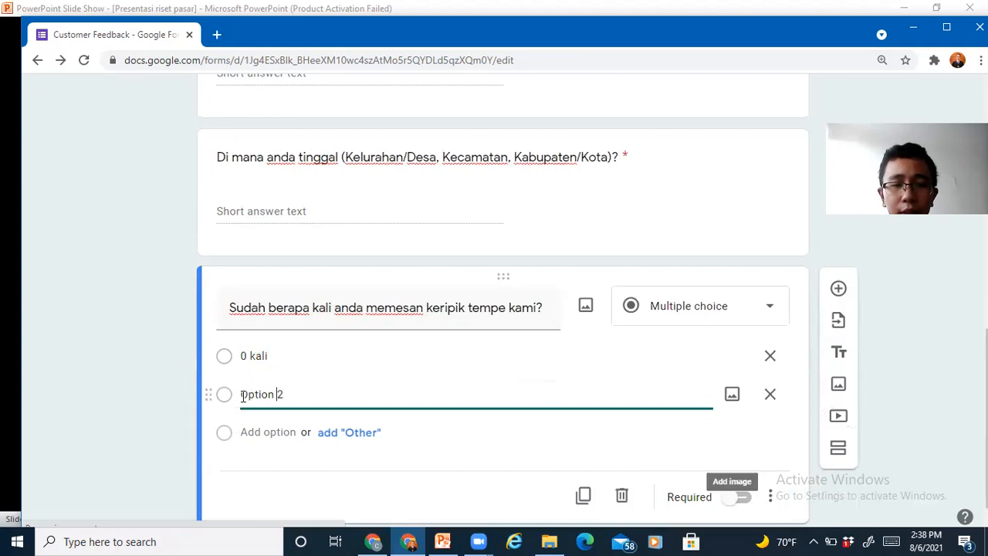
text(1)
key(ctrl+a)
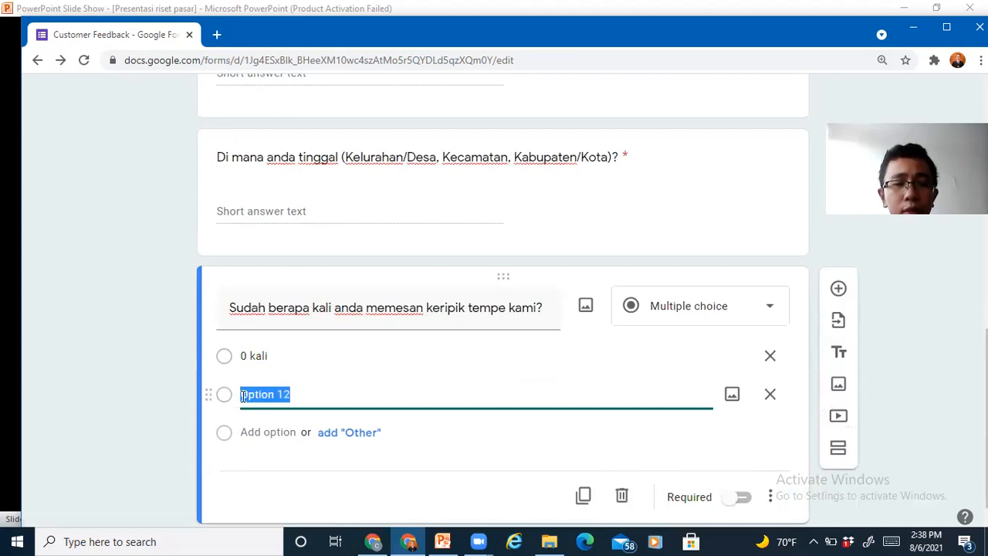
text(1 kali)
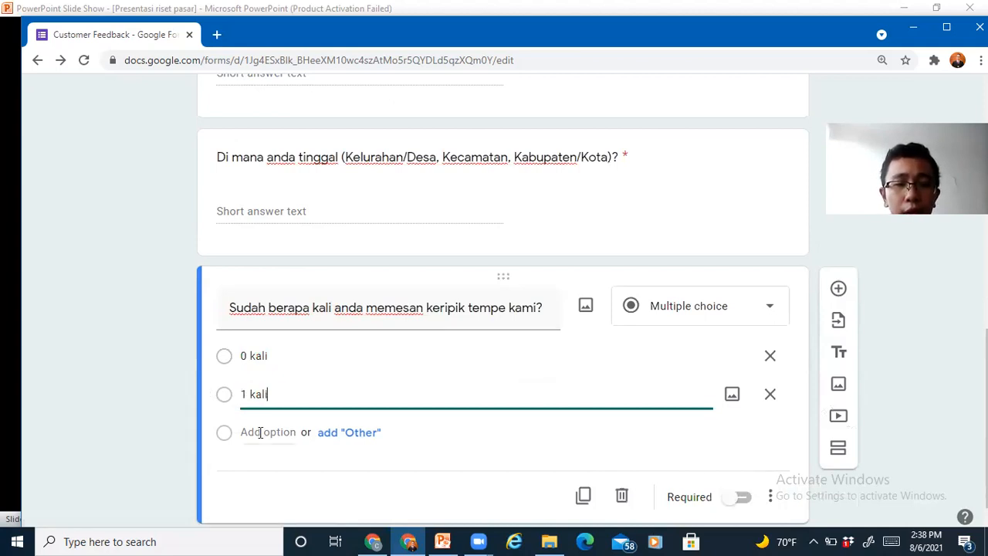
Add the options "2 kali", "3 kali" and Other to the order count question and make it required.
click(261, 432)
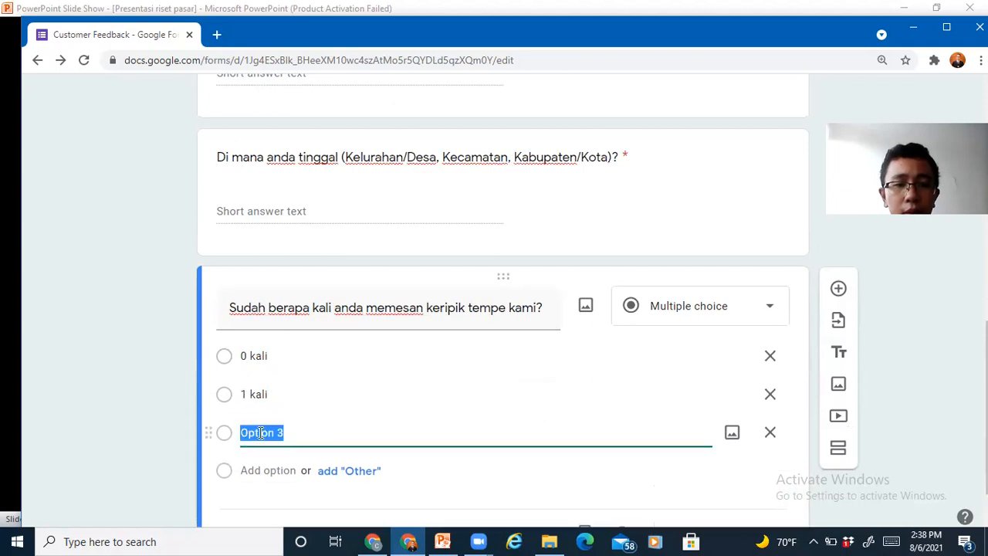
text(2 kali)
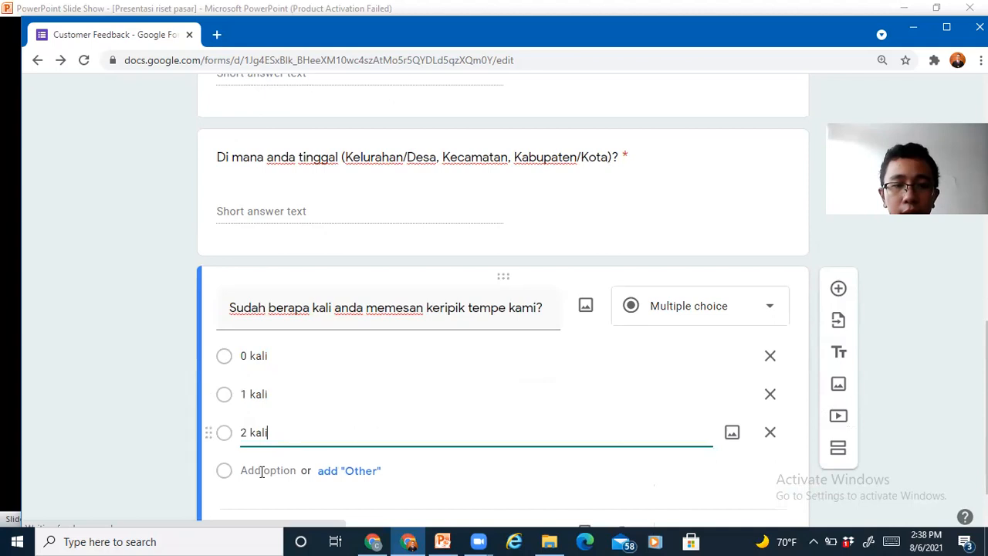
click(273, 468)
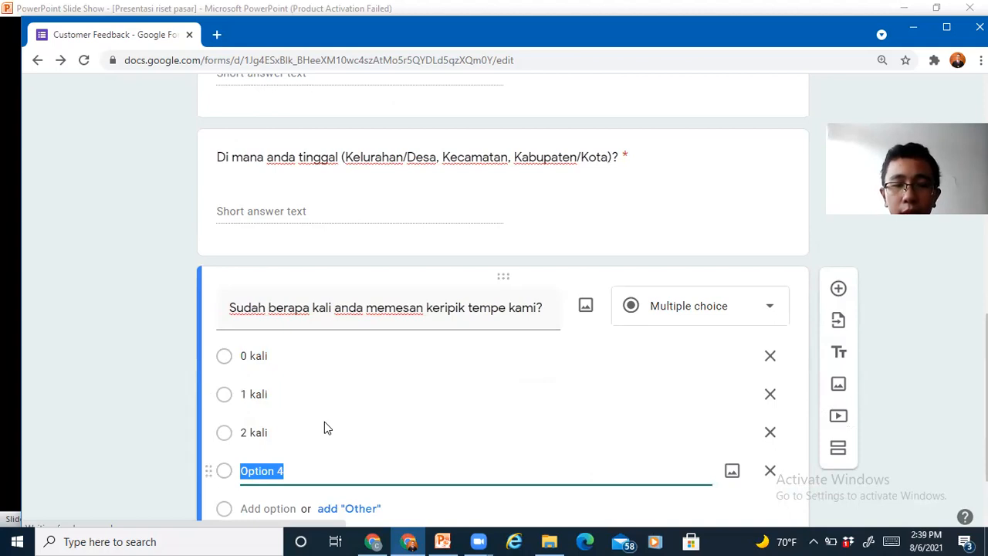
text(3 kali)
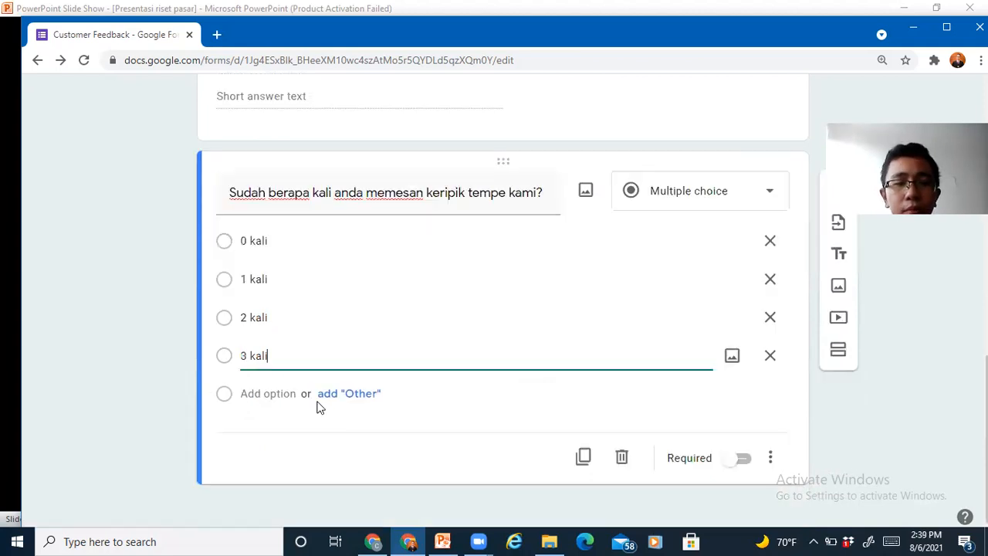
click(361, 395)
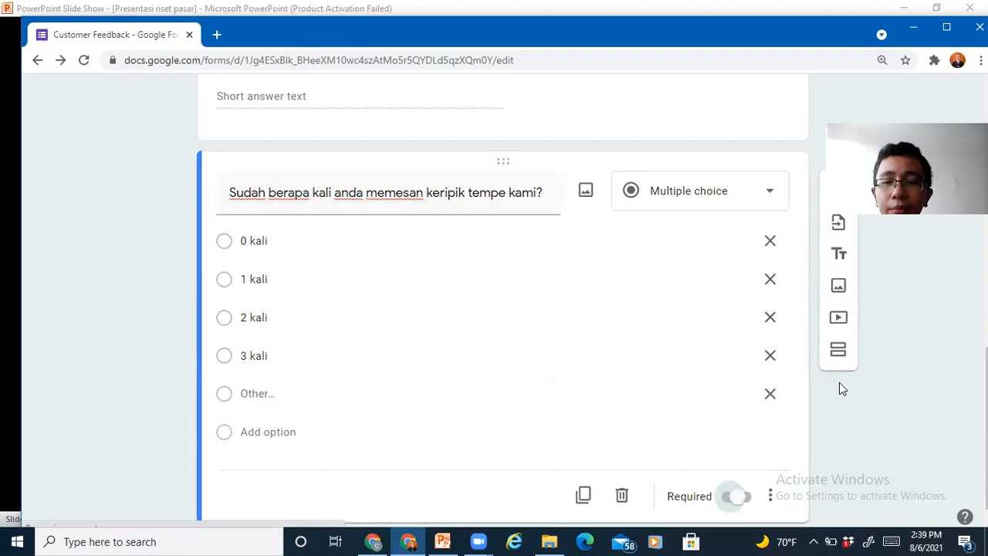
Add a blank question below the Sudah berapa kali question.
scroll(839, 382, up, 3)
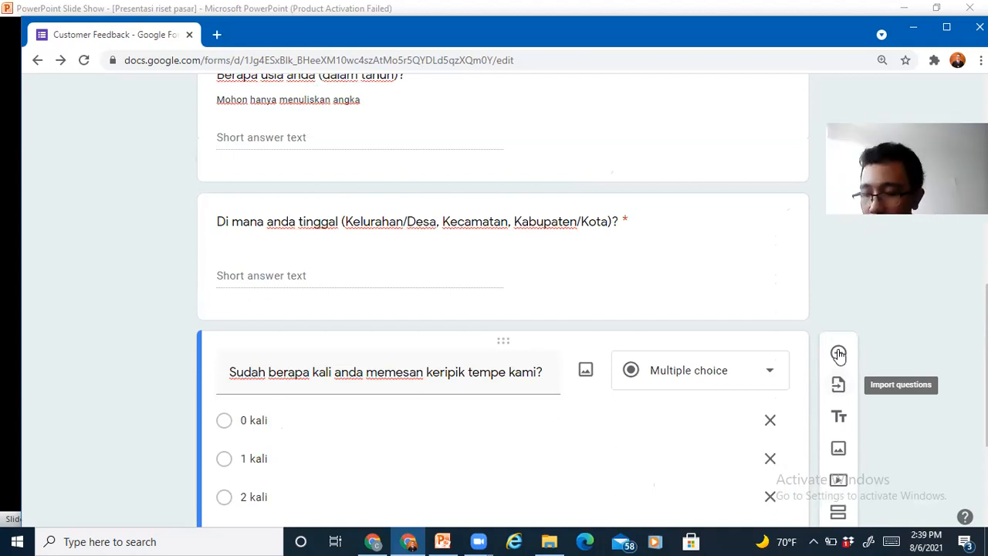
click(838, 353)
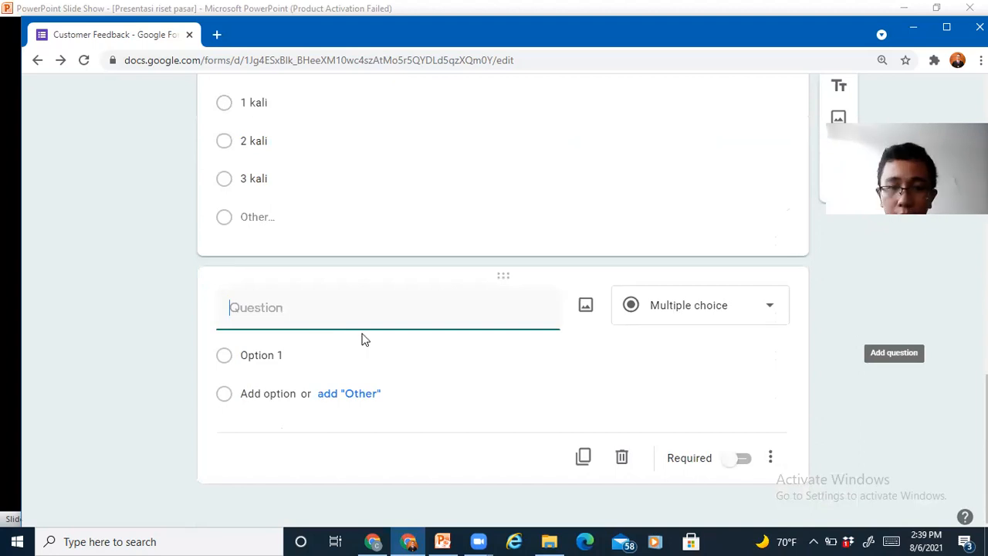
Select the misplaced text "Dari skor 1 sampai 10" at the end of the Di mana anda tinggal question title.
scroll(365, 339, up, 2)
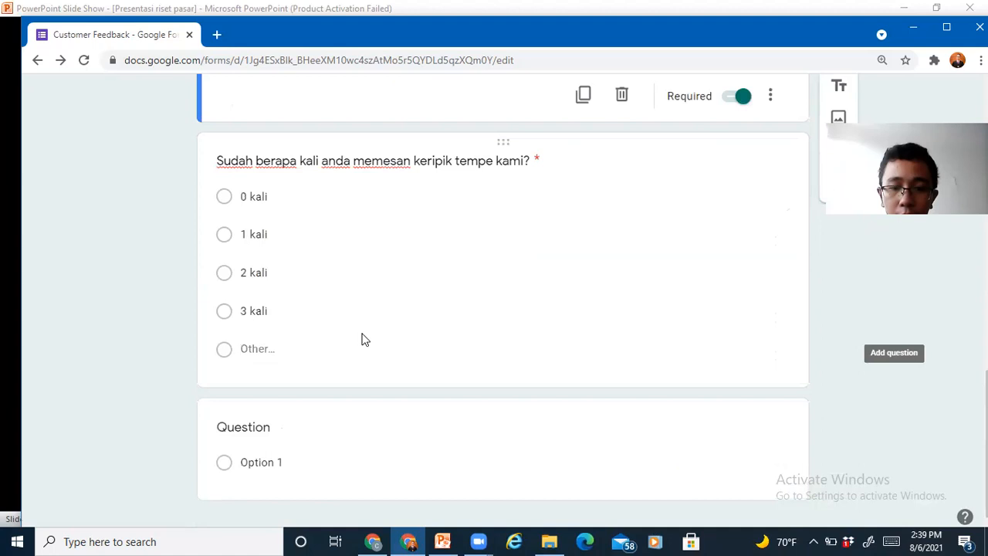
scroll(437, 260, up, 5)
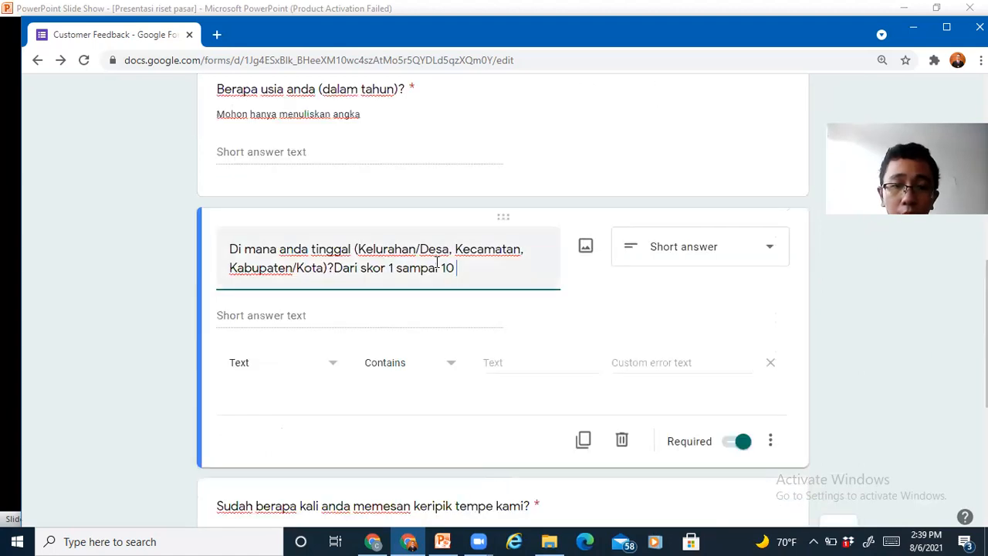
key(ctrl+shift+Left)
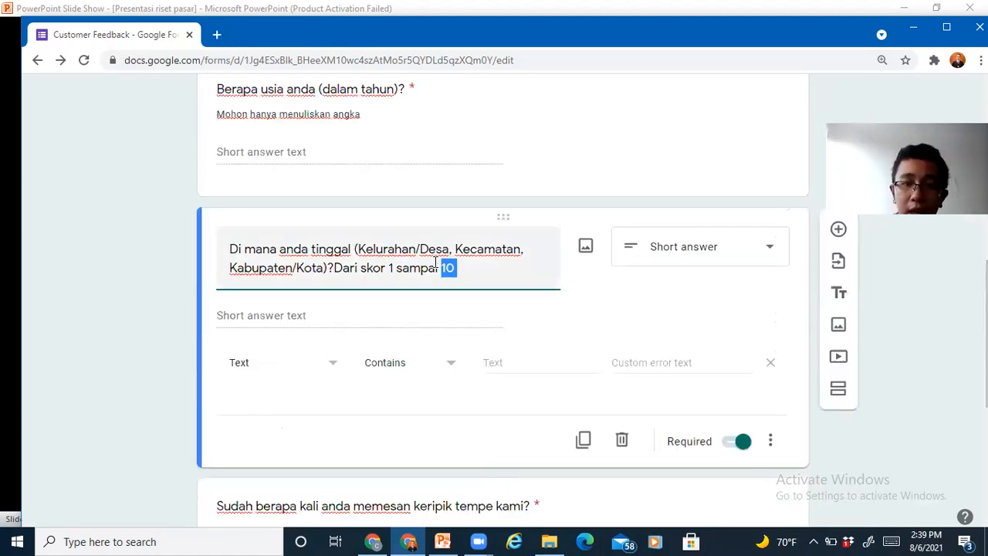
key(ctrl+shift+Left)
key(ctrl+shift+Left)
key(ctrl+shift+Left)
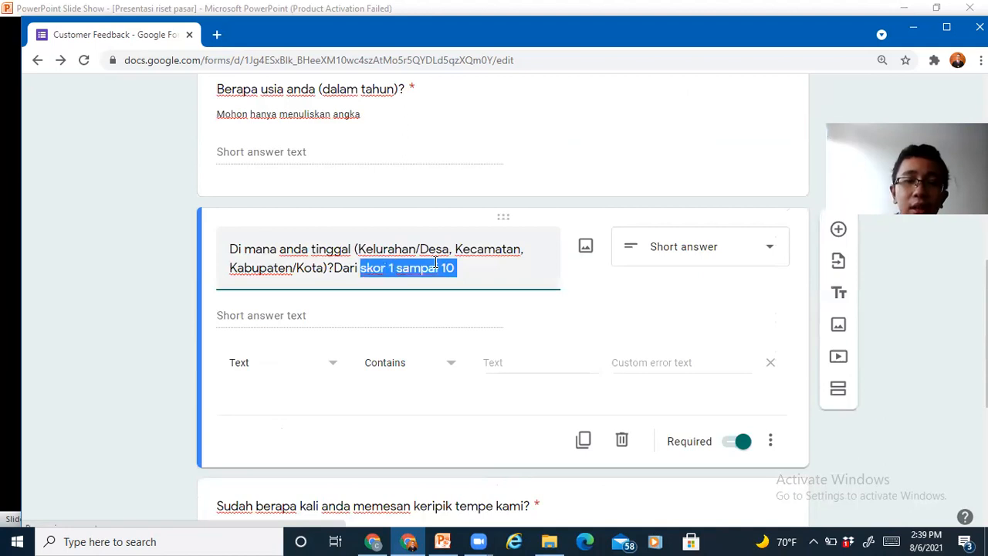
key(ctrl+shift+Left)
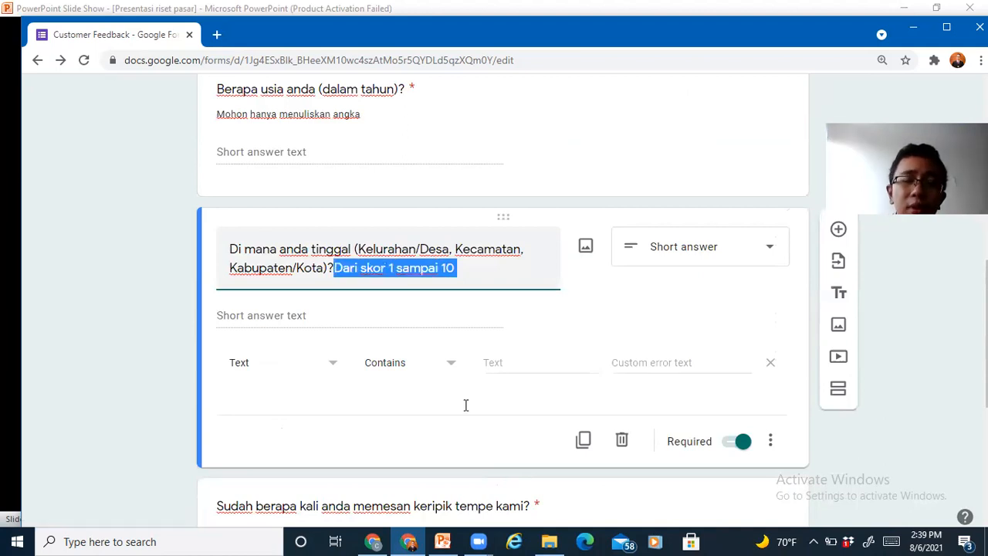
Title the blank last question "Dari skor 1 sampai 10".
scroll(485, 432, down, 5)
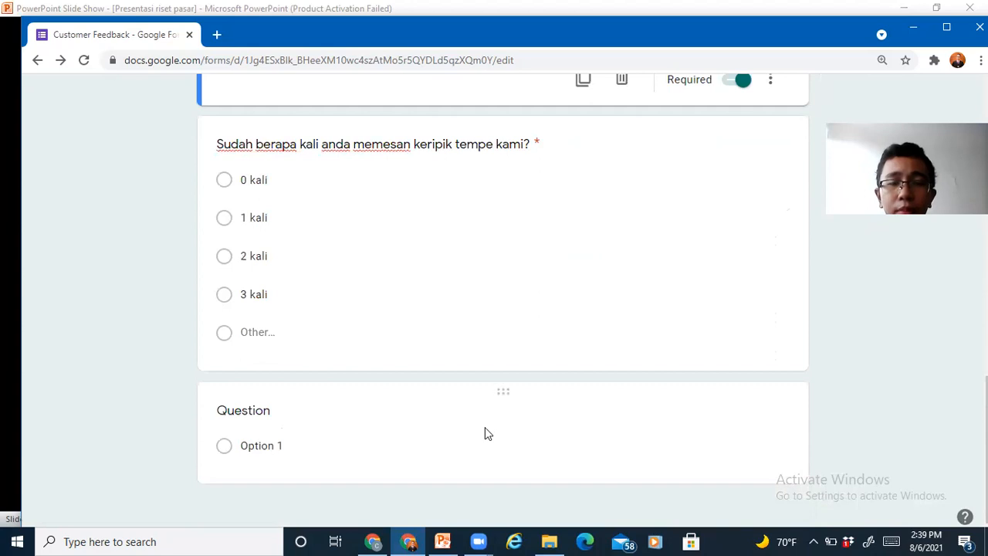
click(484, 433)
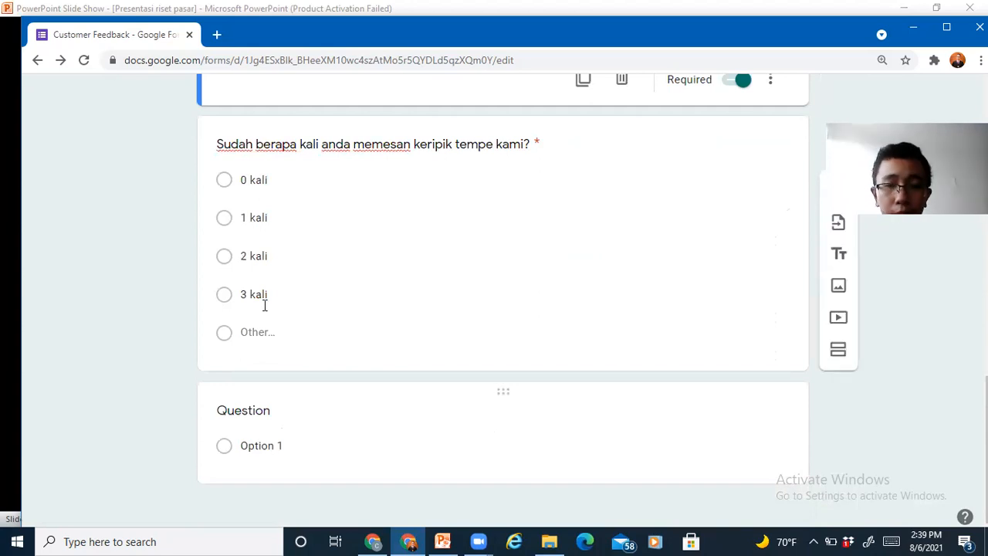
click(274, 311)
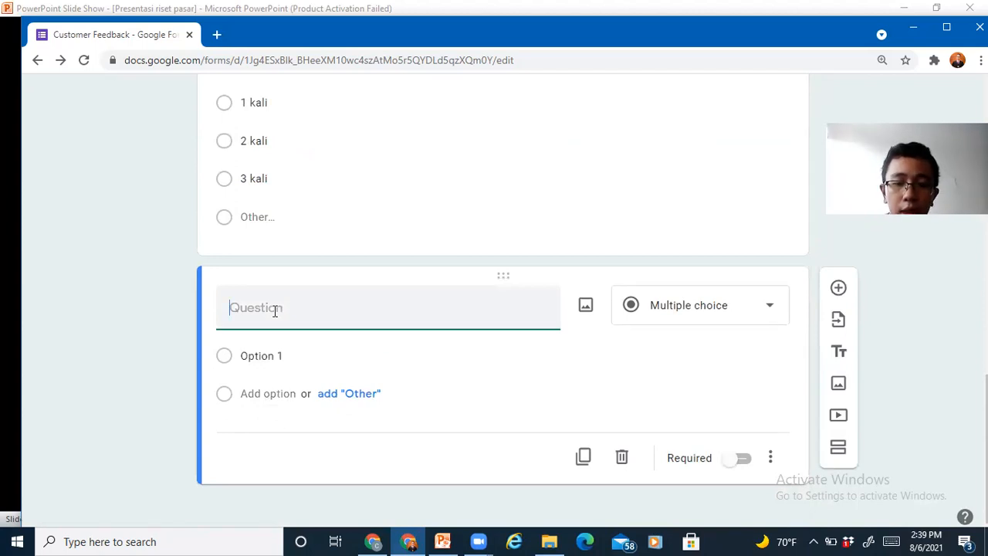
text(Dari skrp 1)
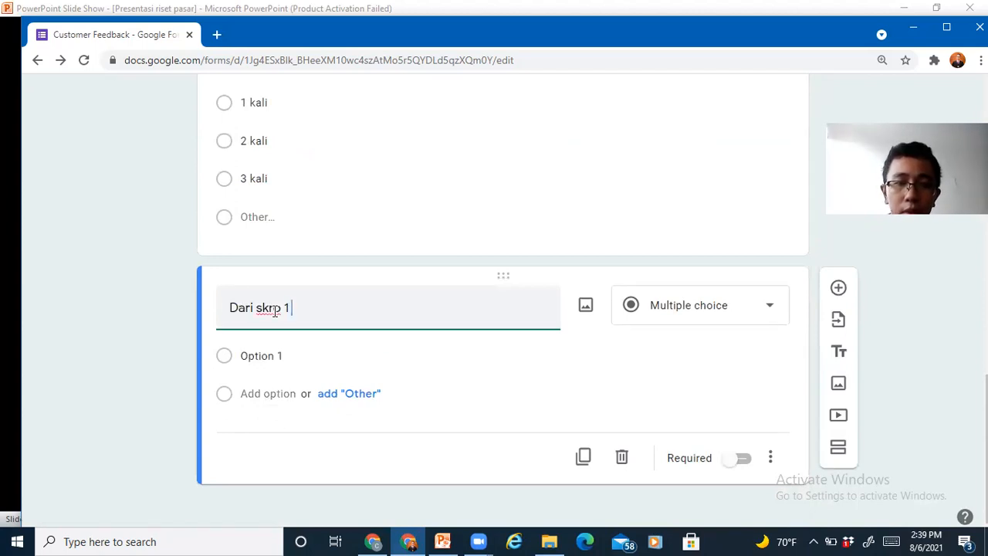
key(Left)
key(Left)
key(BackSpace)
key(BackSpace)
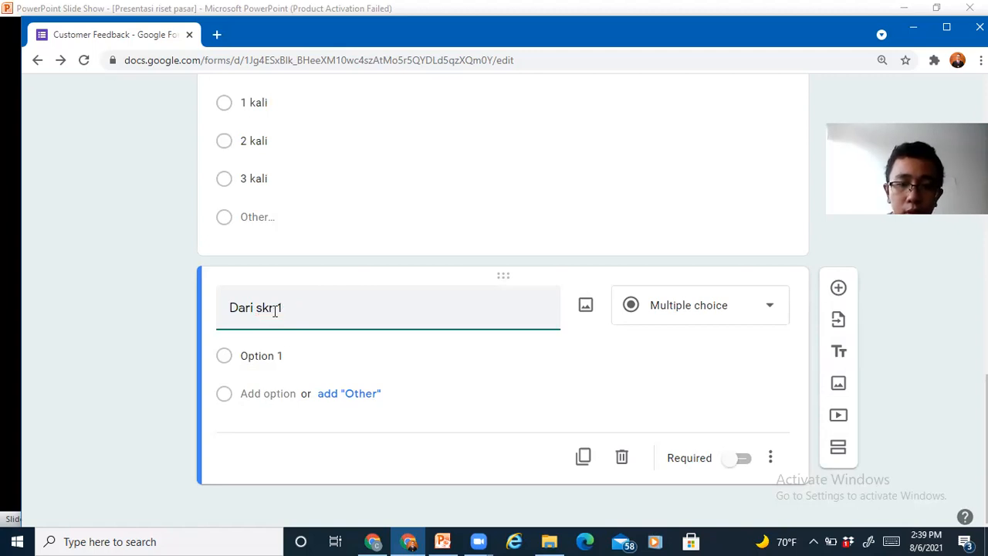
text(or)
key(End)
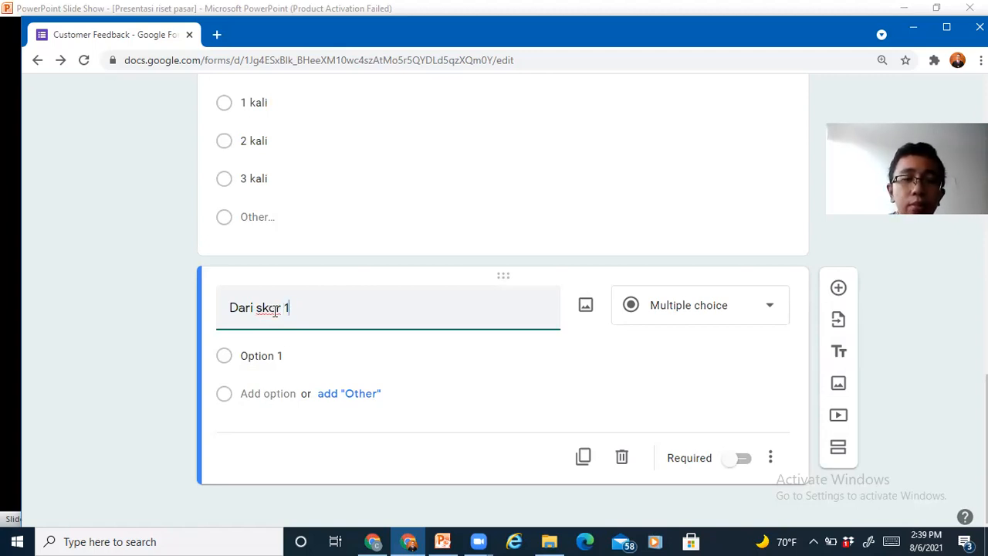
text(sampai 19)
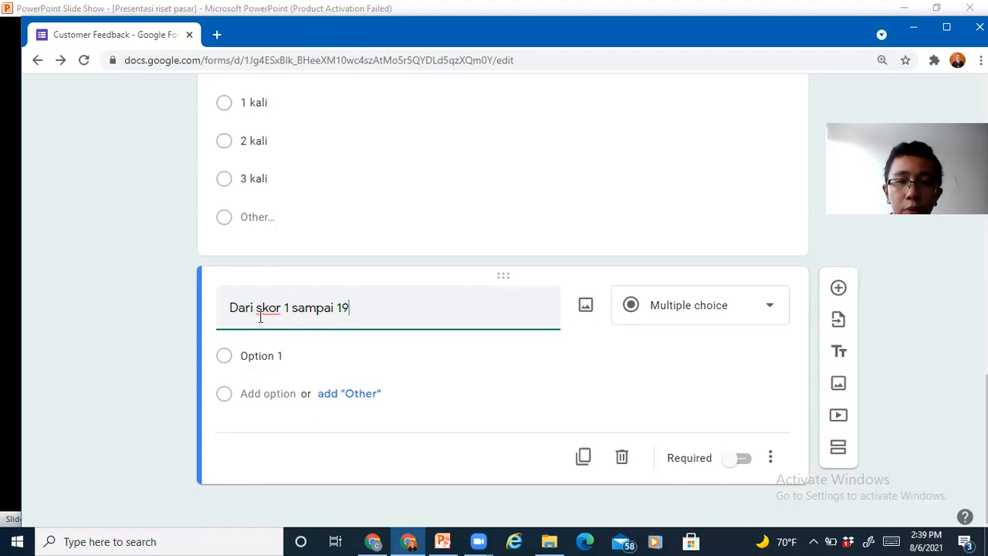
key(BackSpace)
text(0)
Complete the question title as "Dari skor 1 (paling tidak puas) sampai 10 (paling puas), berapa nilai yang anda berikan untuk keripik tempe kami?".
key(Left)
key(Left)
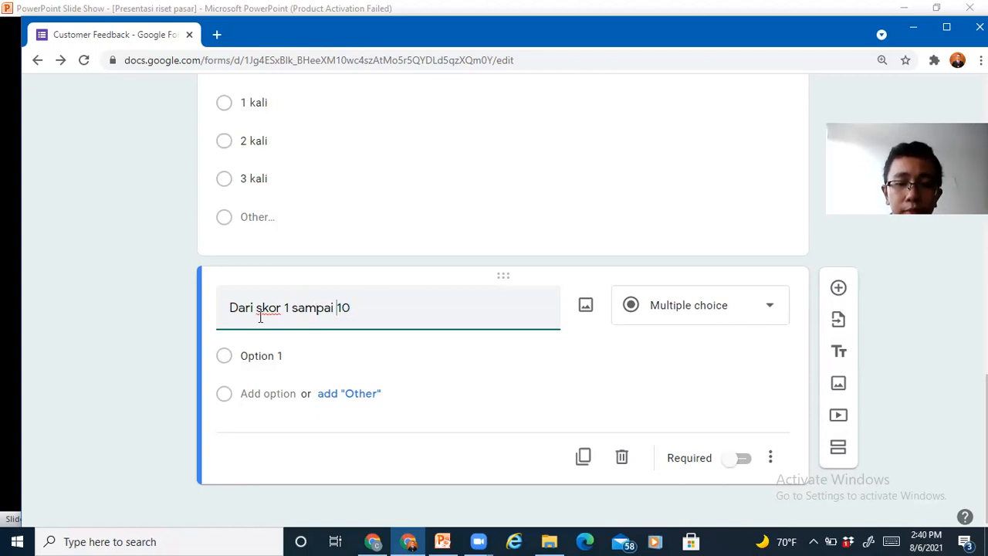
text((paling )
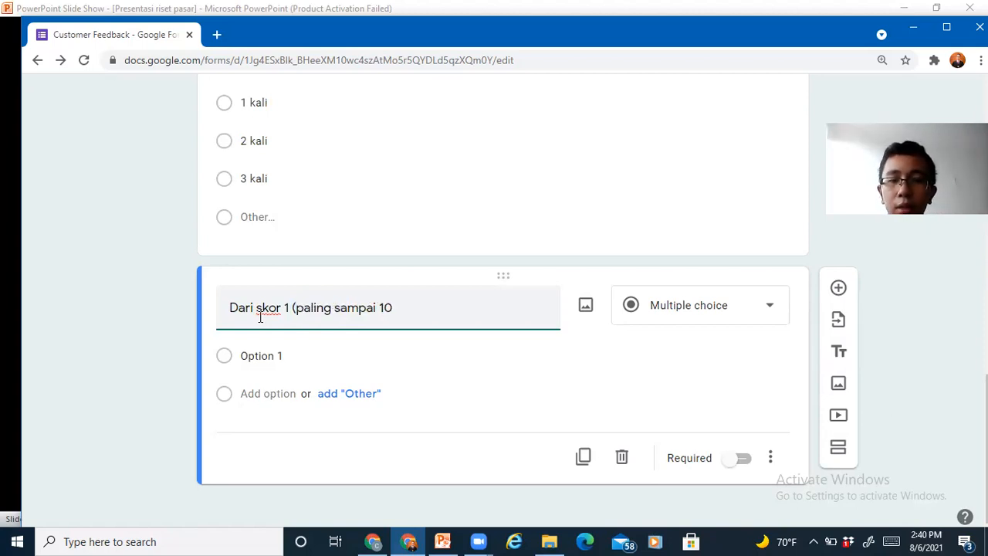
text(tidak puas)
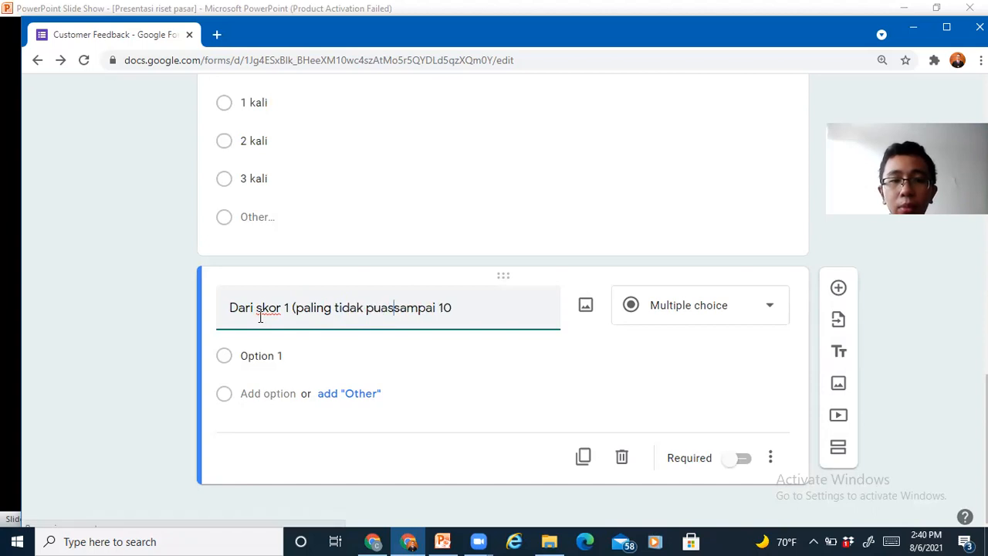
text() sampai)
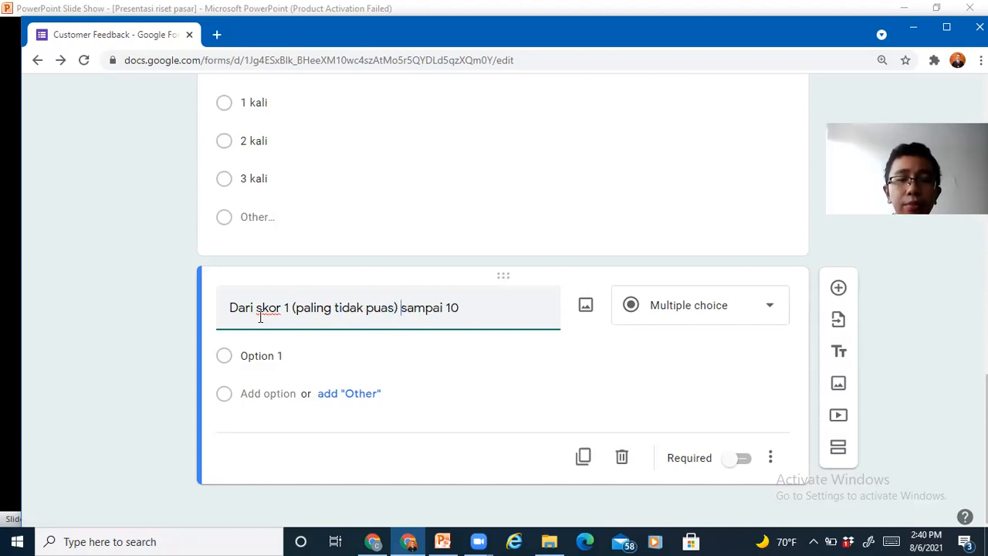
text( 10 )
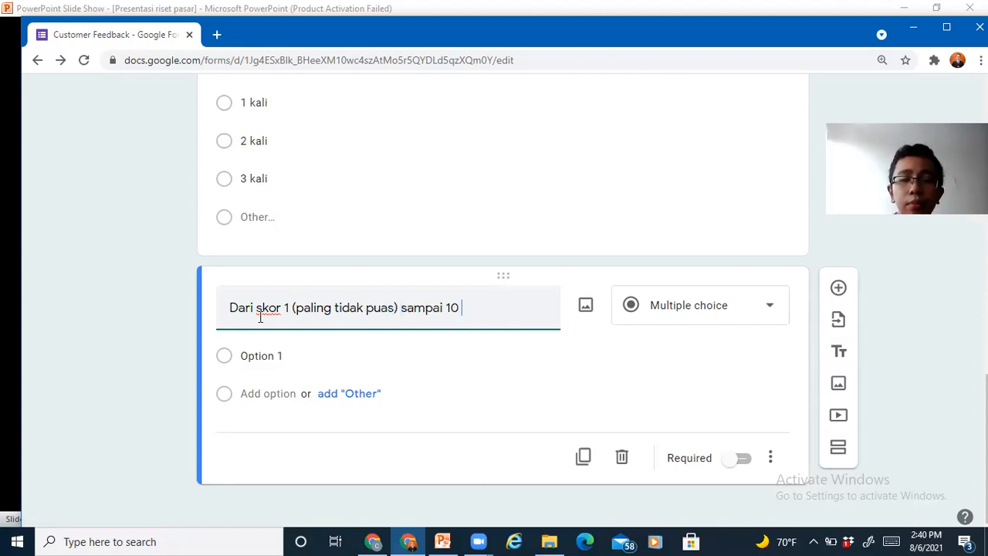
text(()
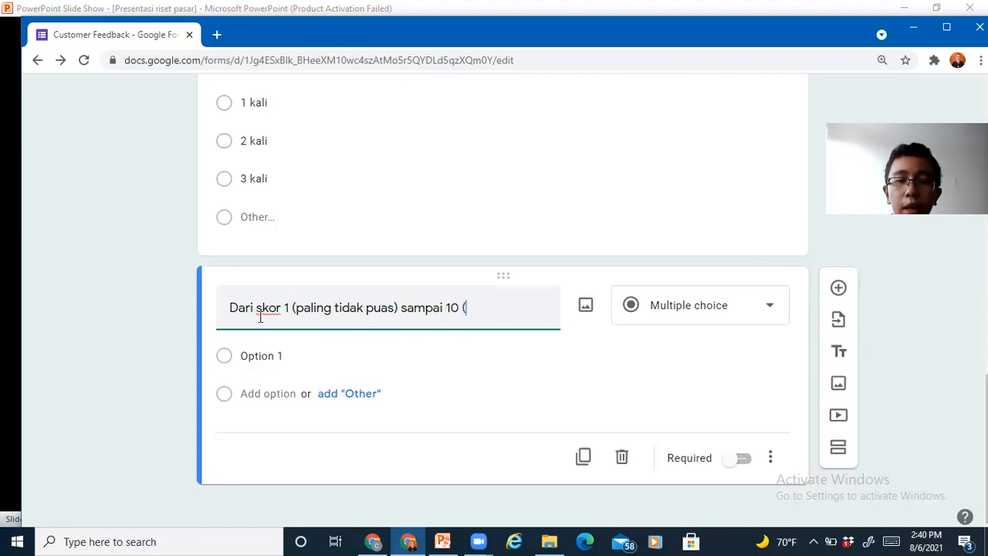
text(paling puas),)
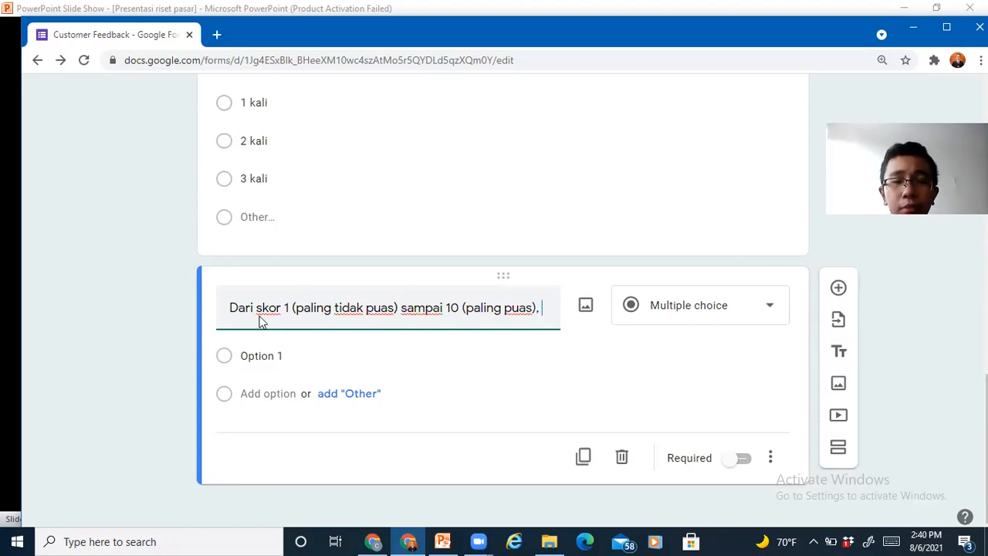
text(berapa nilai yang anda berikan)
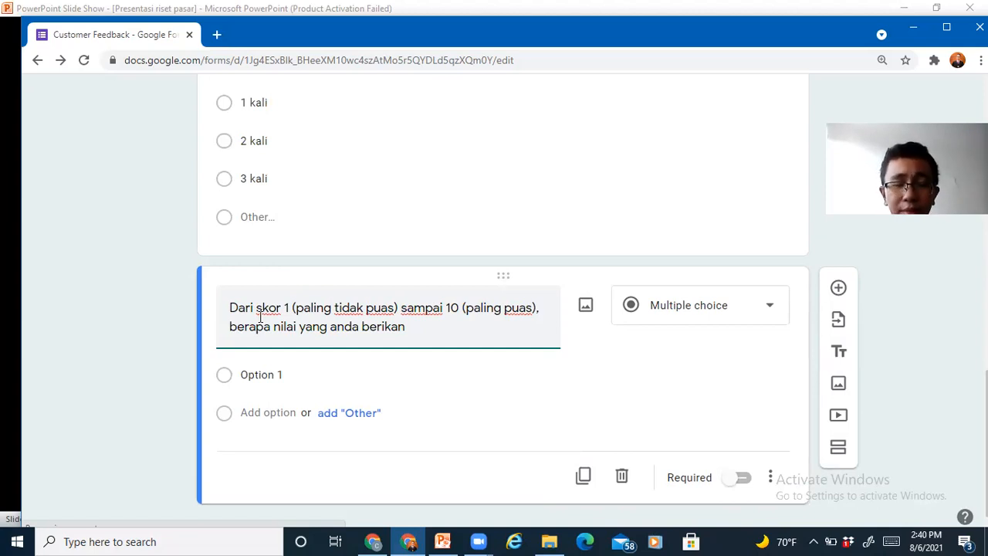
text(untuk keripik tempe kami)
text(?)
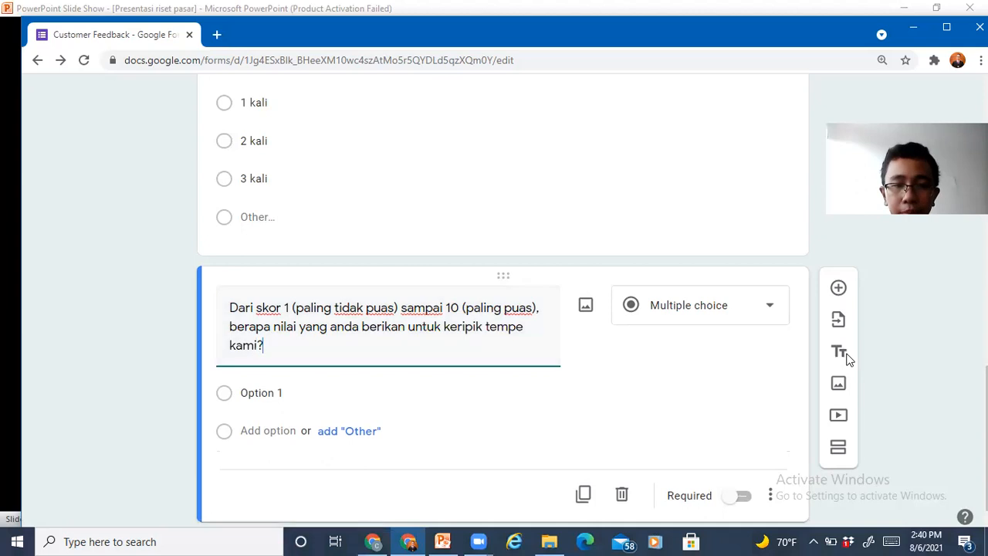
Change the Dari skor 1 sampai 10 question's type to Short answer and make it required.
click(769, 308)
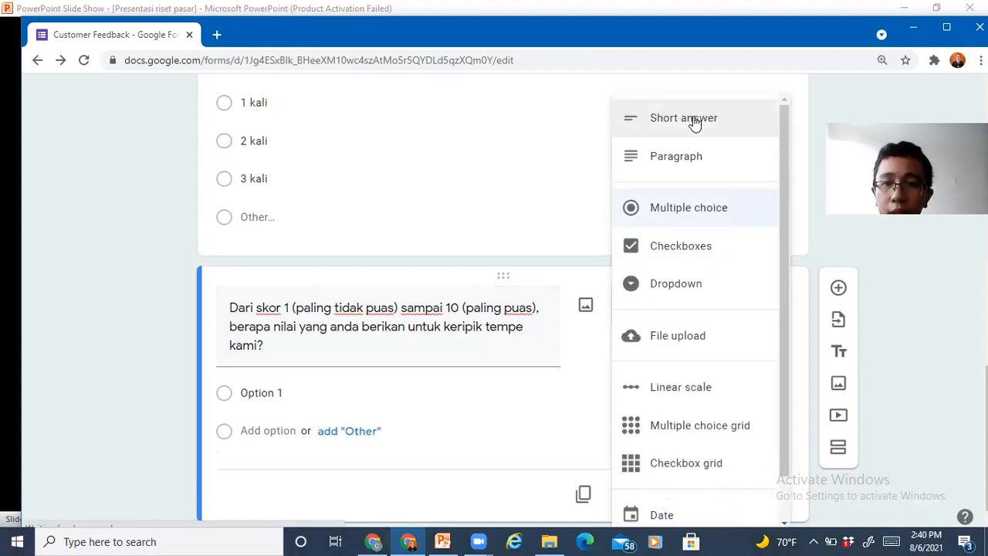
click(694, 121)
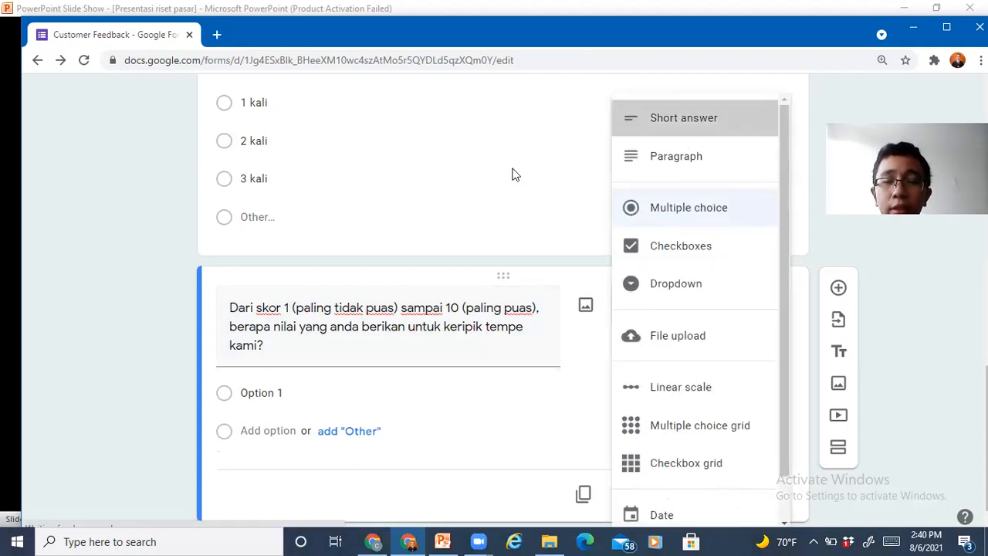
click(742, 475)
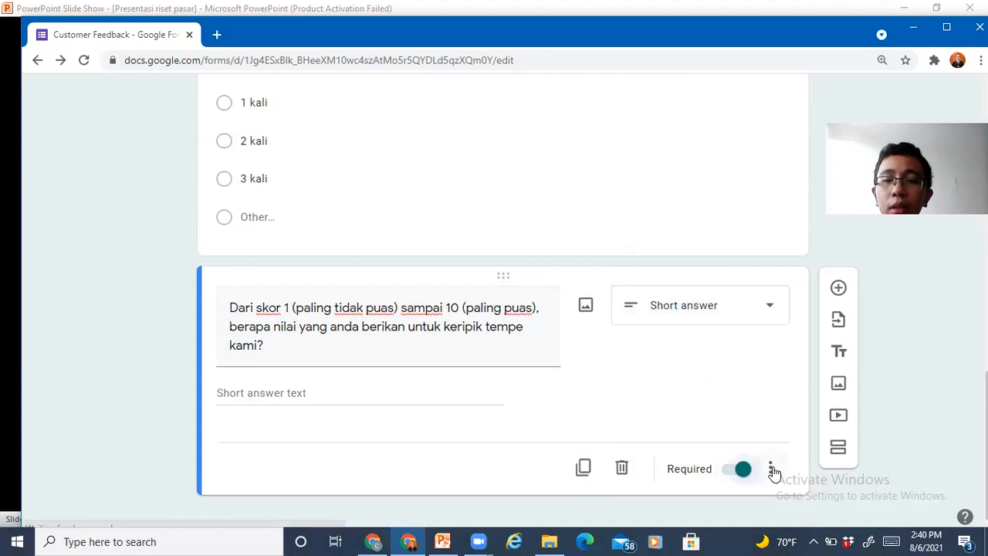
Add response validation to the score question that accepts only a number between 1 and 10.
click(771, 469)
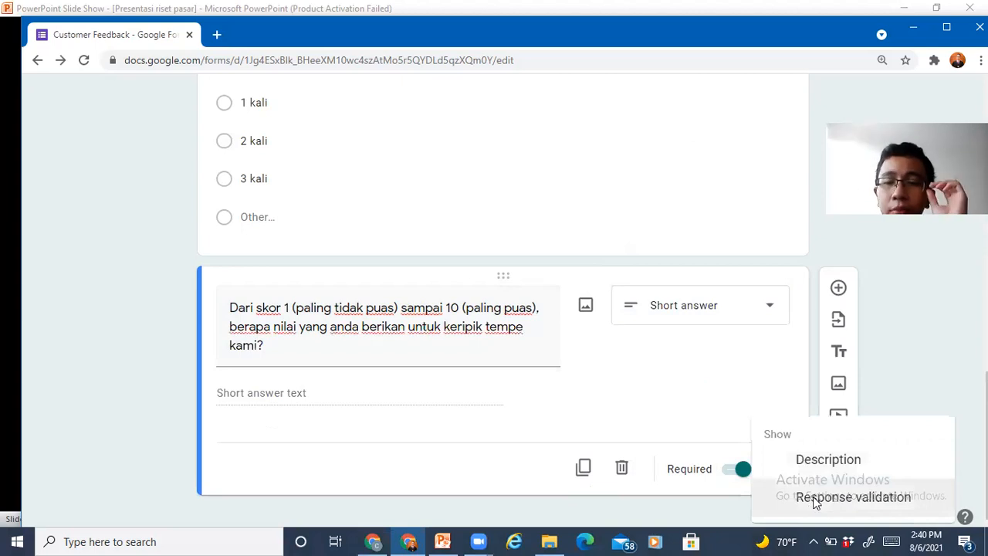
click(816, 499)
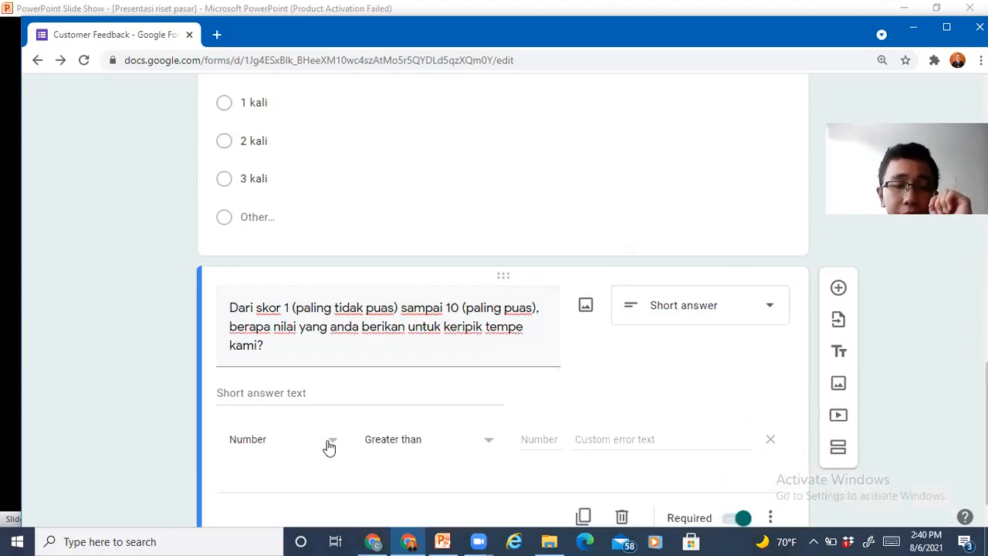
click(491, 445)
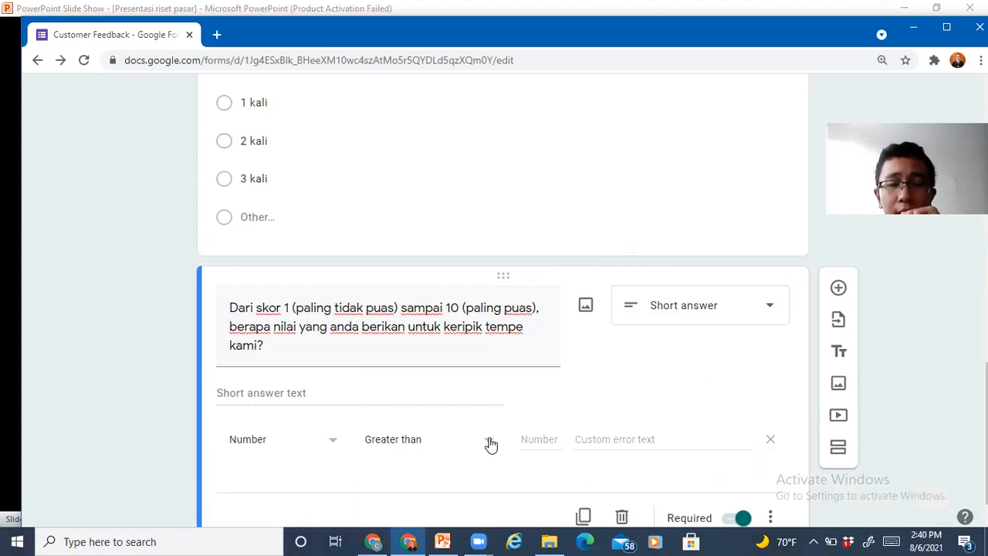
click(491, 444)
click(491, 444)
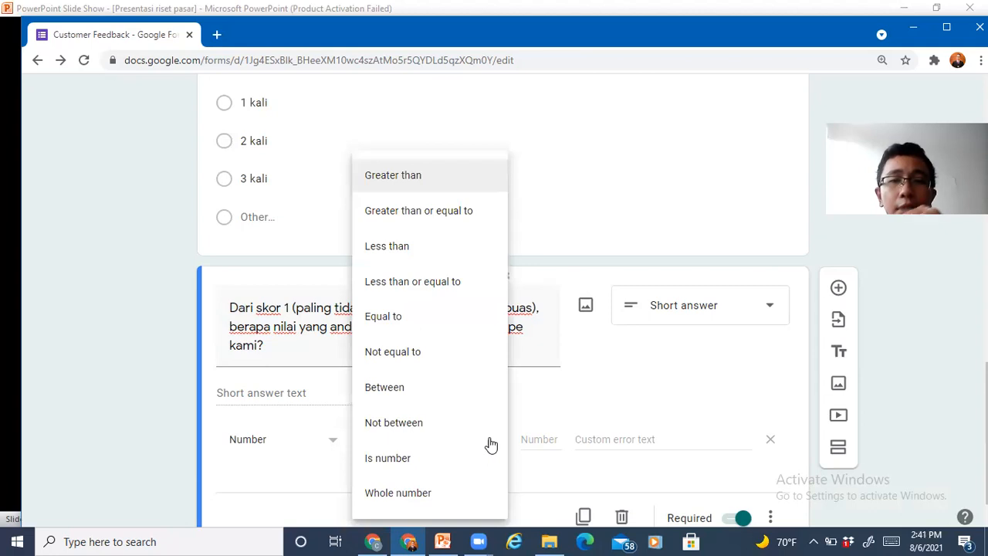
click(405, 394)
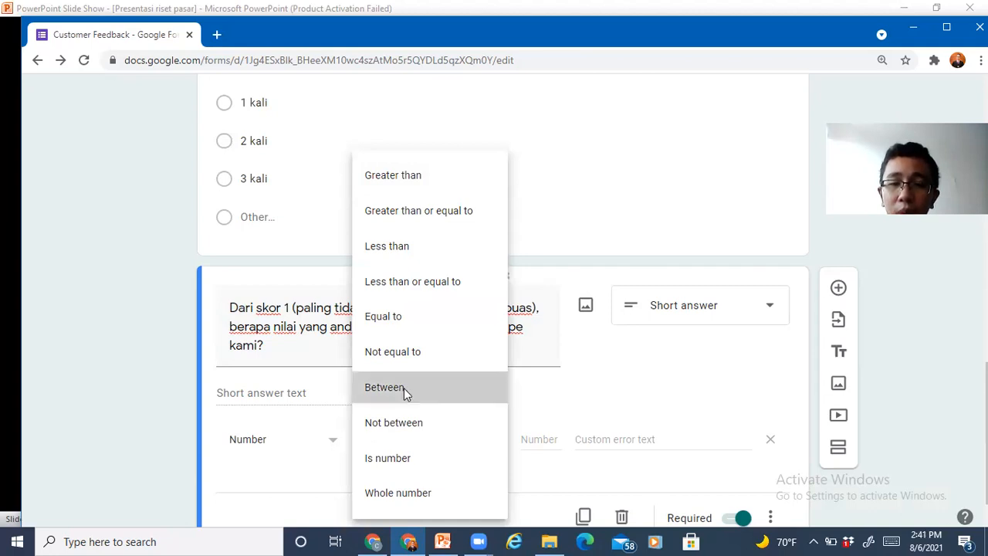
click(537, 438)
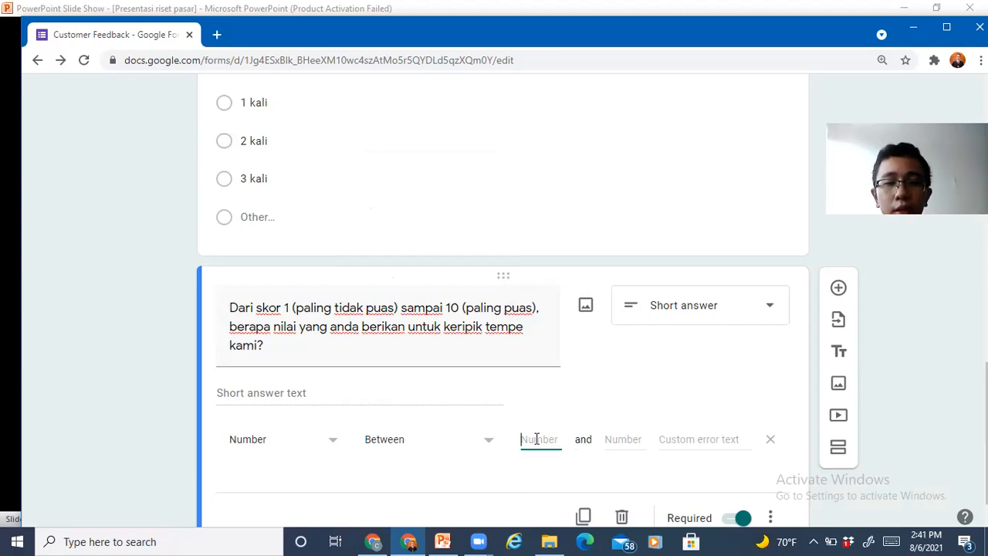
text(1)
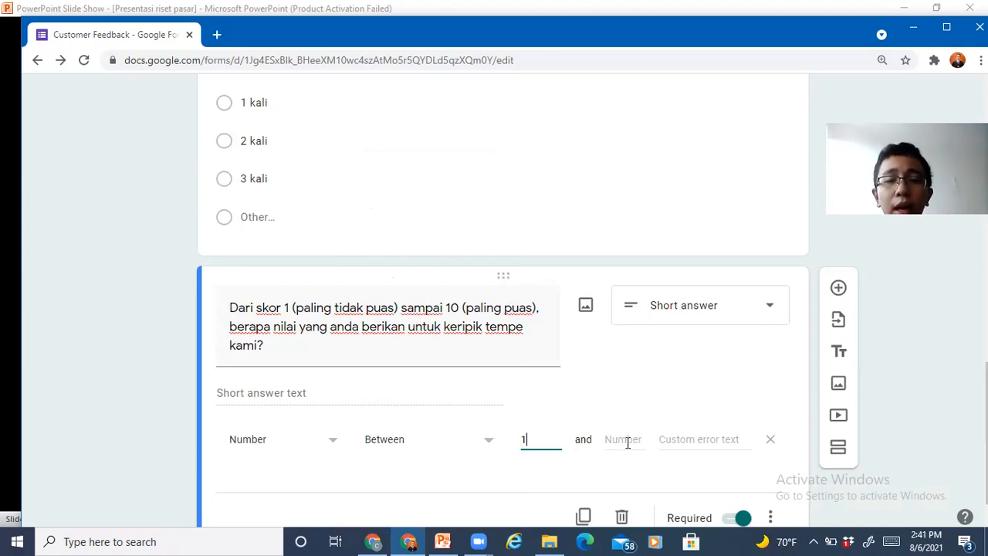
click(625, 440)
text(10)
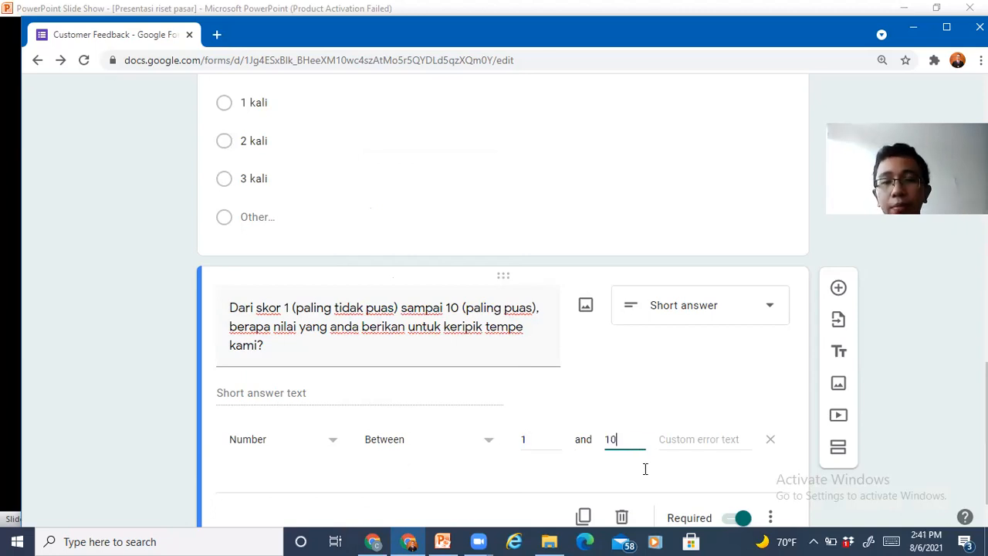
click(648, 476)
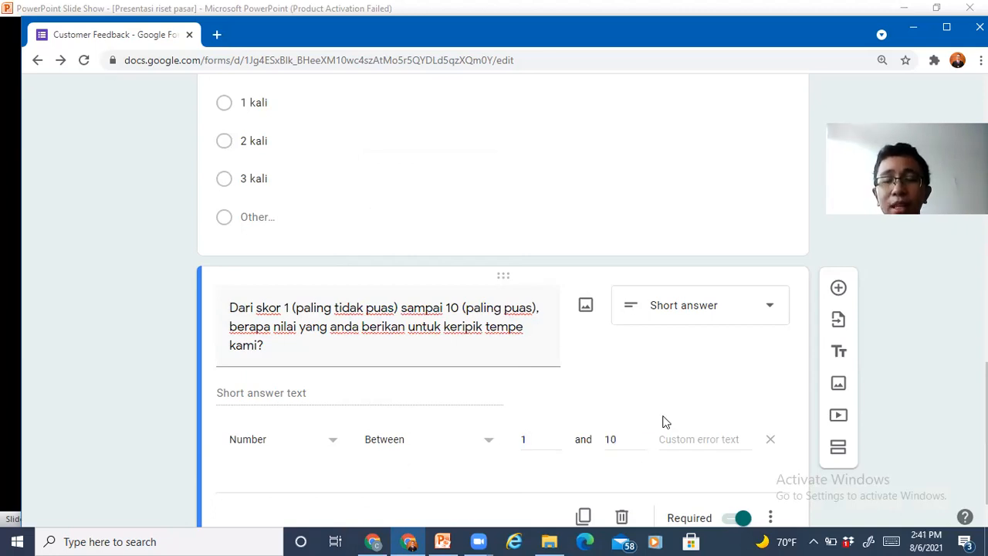
Add a question below the score question and title it "Seberapa menarik kemasan produk kami?".
scroll(665, 422, up, 1)
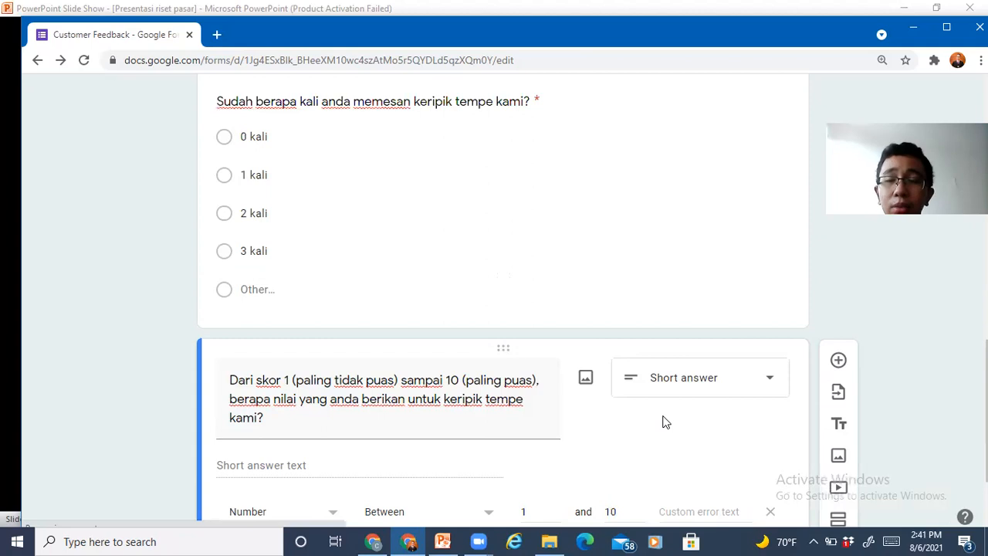
scroll(665, 422, down, 2)
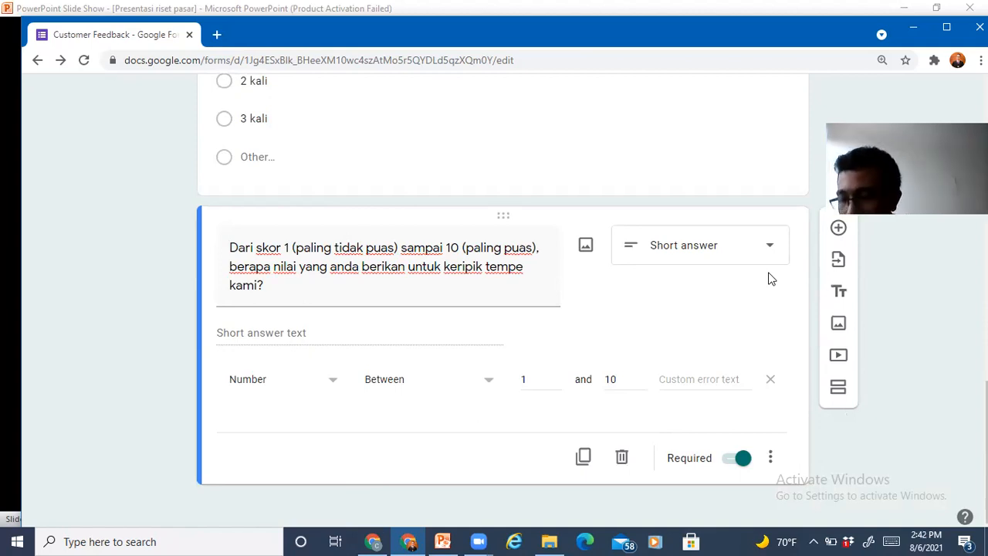
click(838, 228)
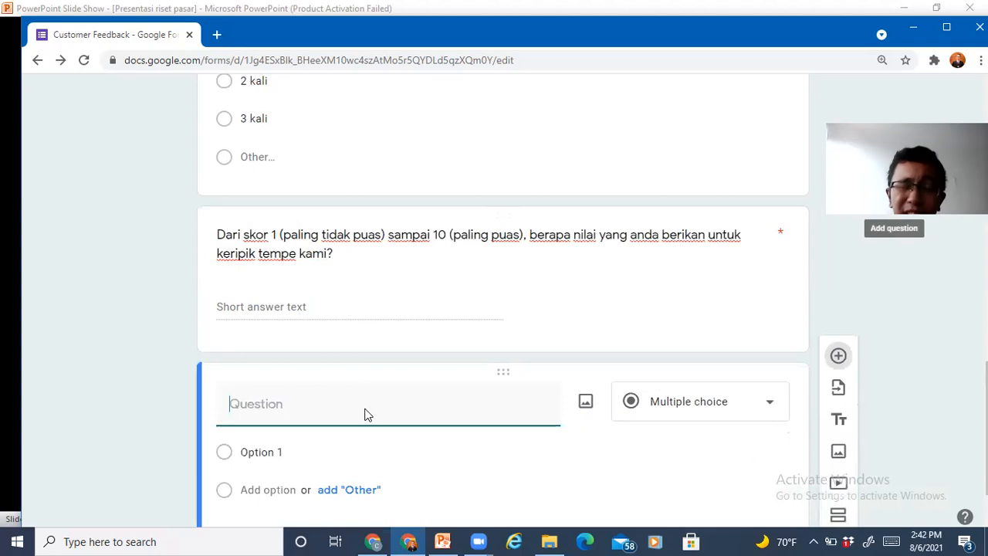
text(Seberap)
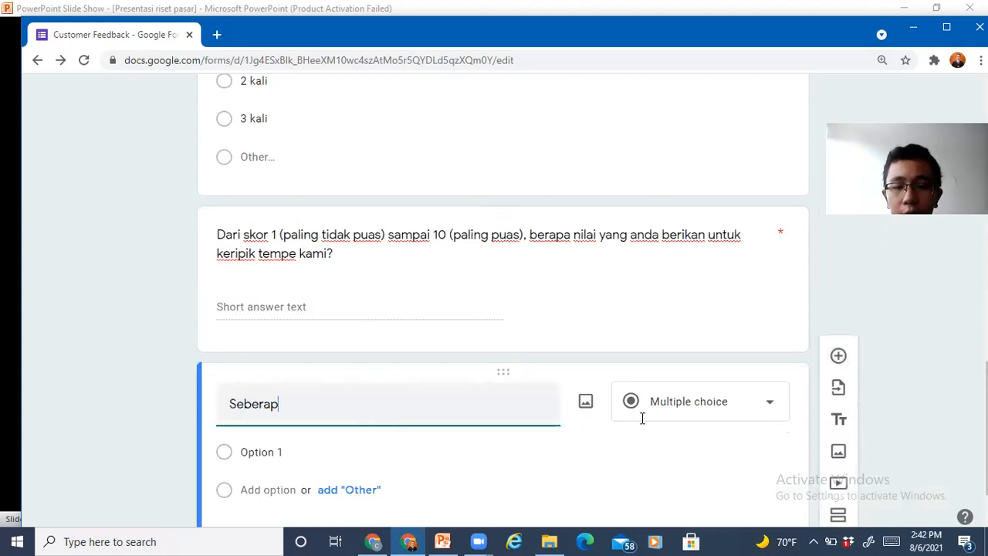
text(a menarik kemasan p)
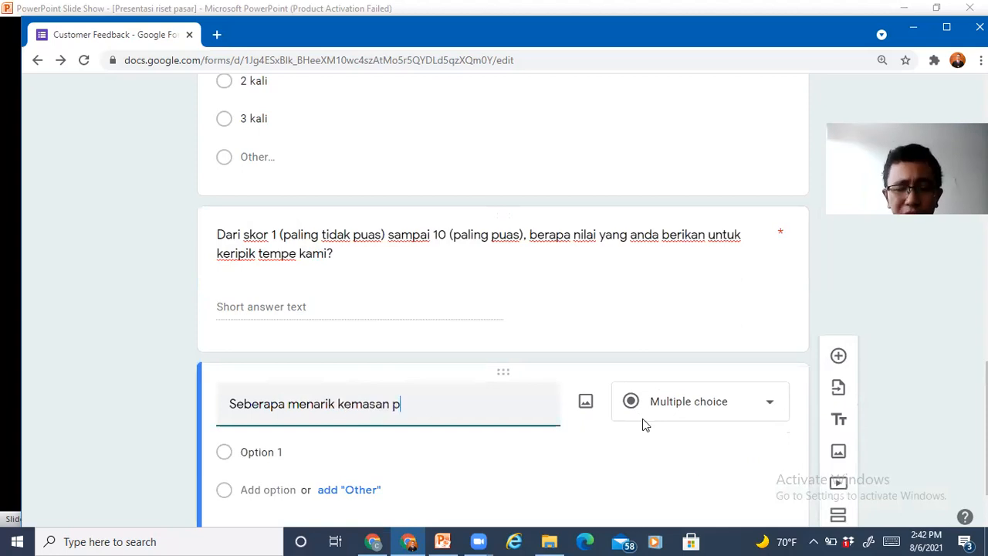
text(roduk kita)
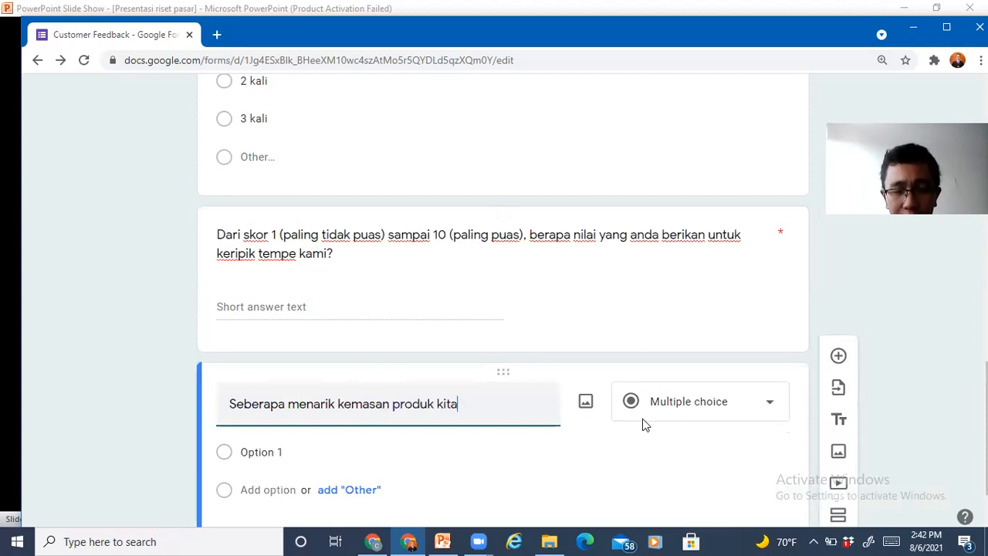
text(?)
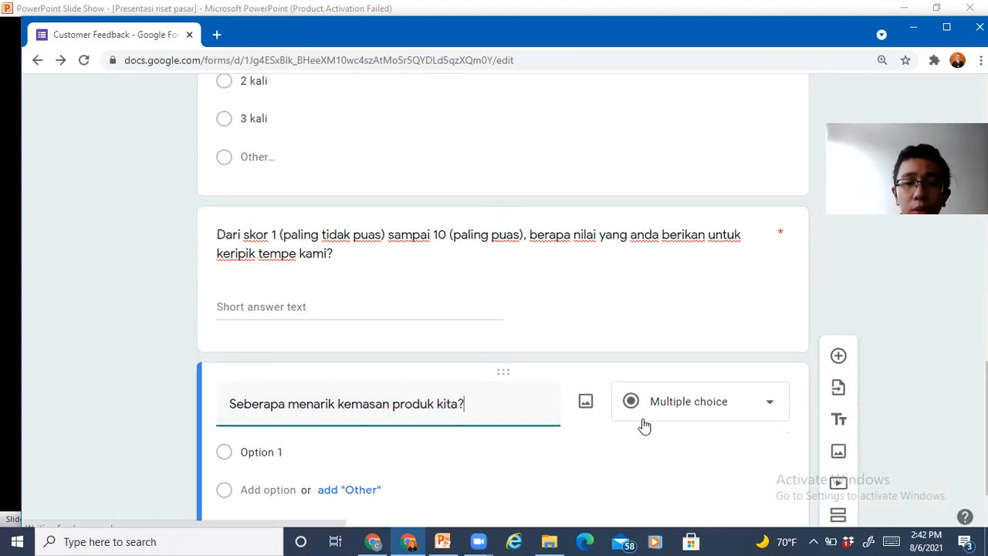
key(shift+Left)
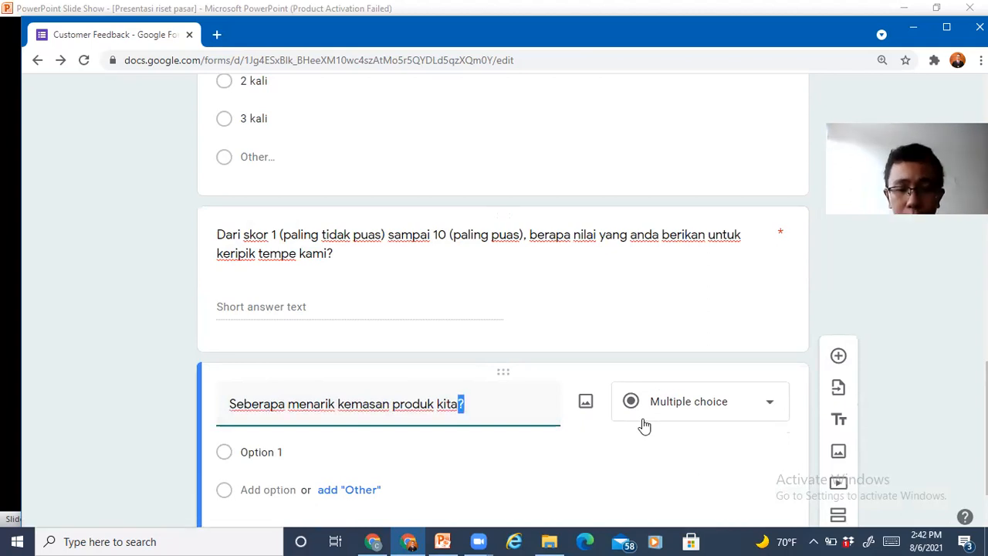
key(ctrl+shift+Left)
text(kami)
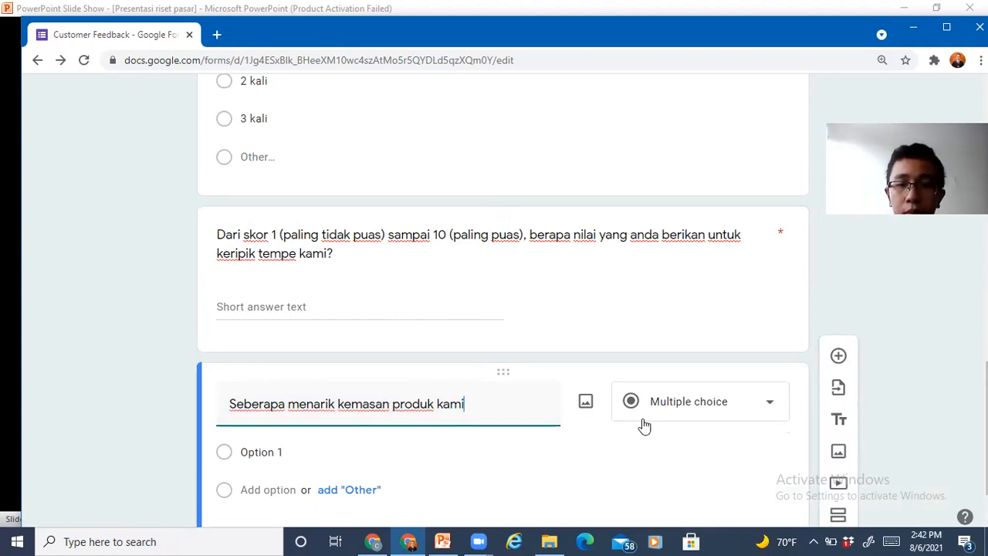
text(?)
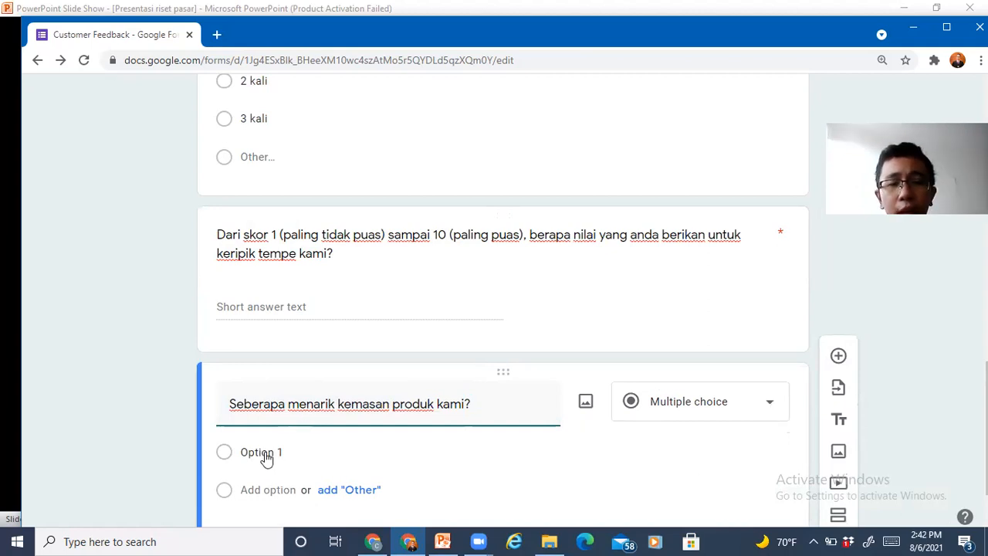
Set the type of the Seberapa menarik kemasan produk kami question to Multiple choice.
click(772, 404)
click(775, 409)
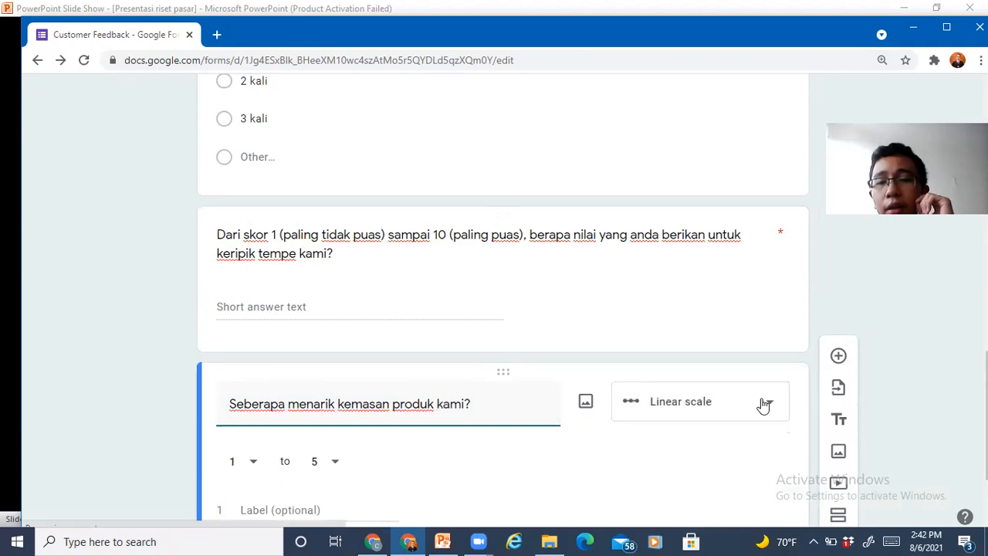
click(763, 403)
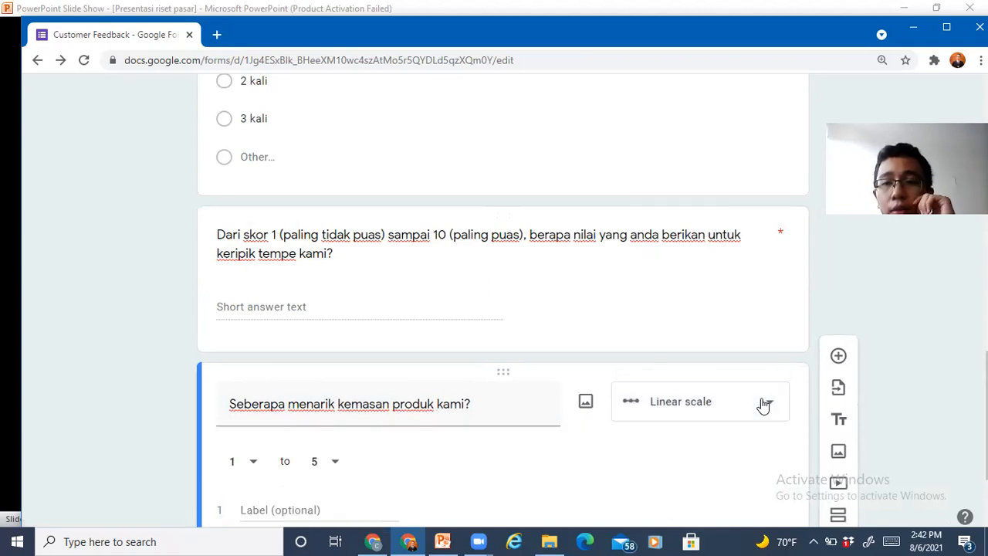
click(762, 405)
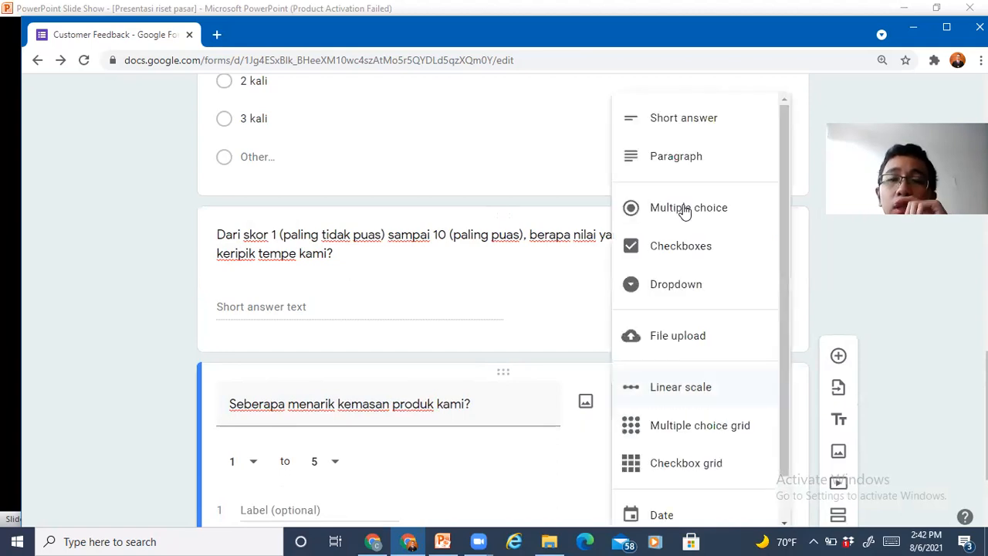
click(685, 213)
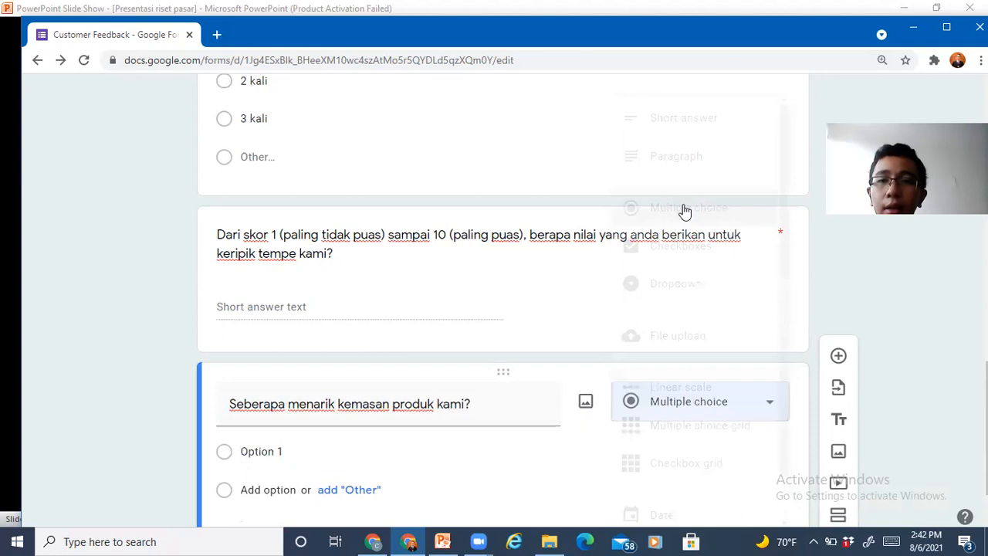
Enter Sangat menarik and Menarik as the first two options of the Seberapa menarik kemasan produk kami question.
click(253, 452)
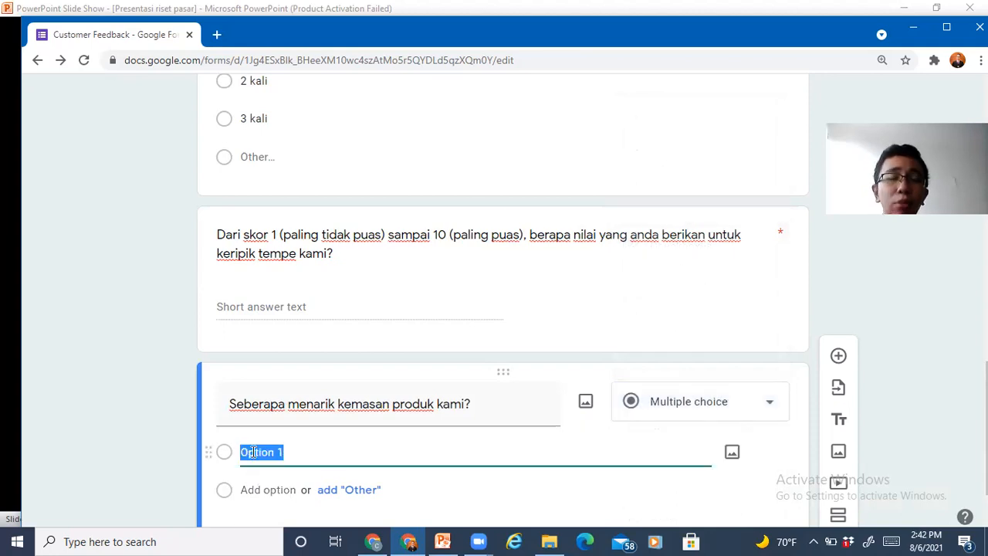
text(S)
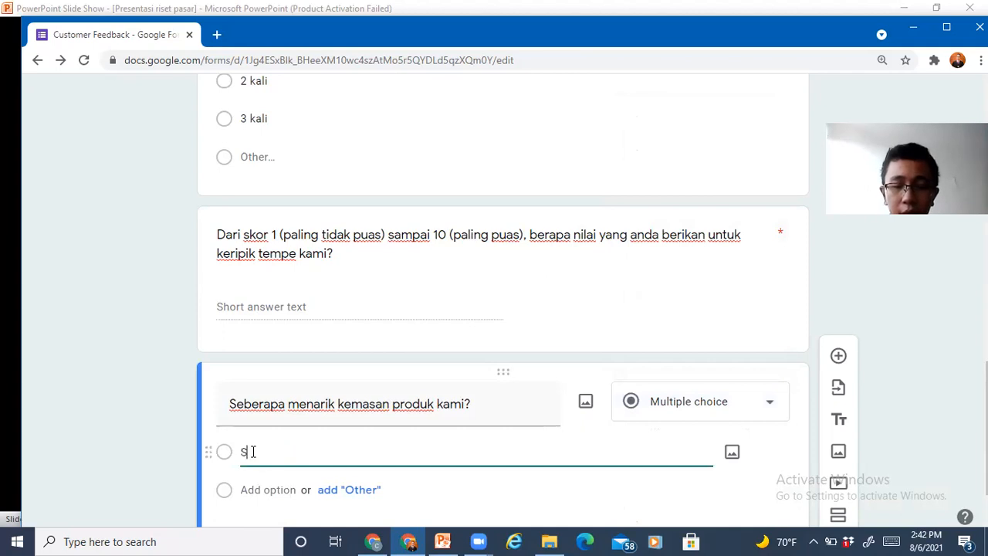
text(angat men)
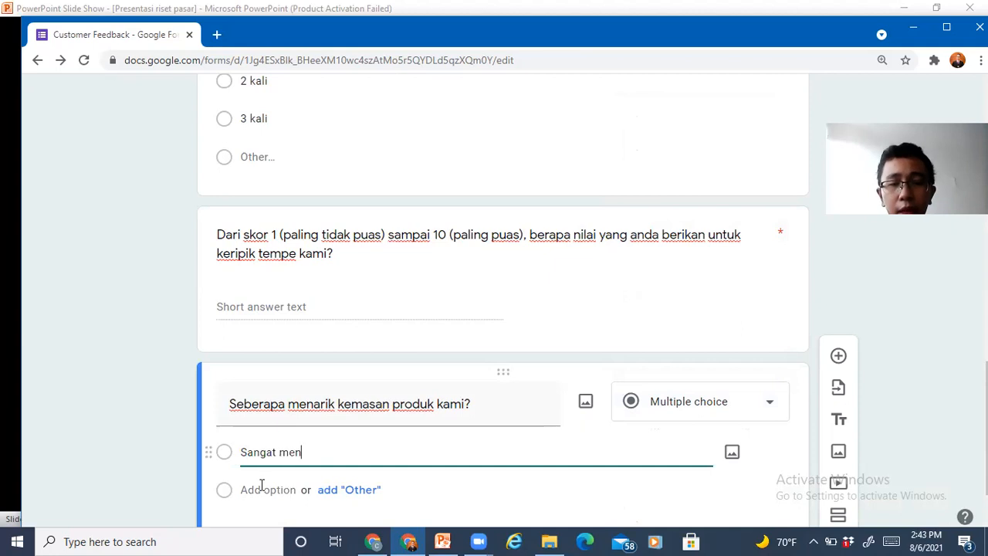
text(arik)
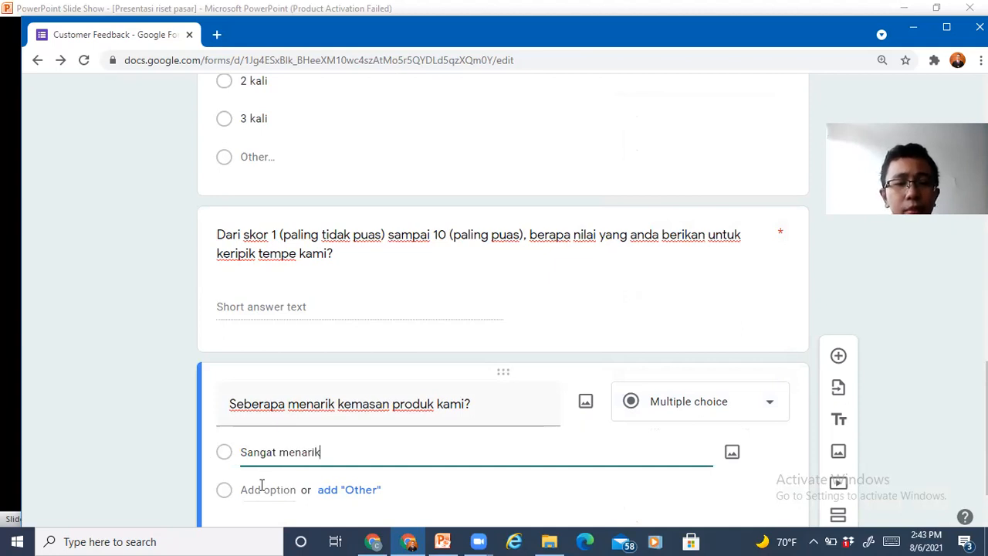
click(262, 489)
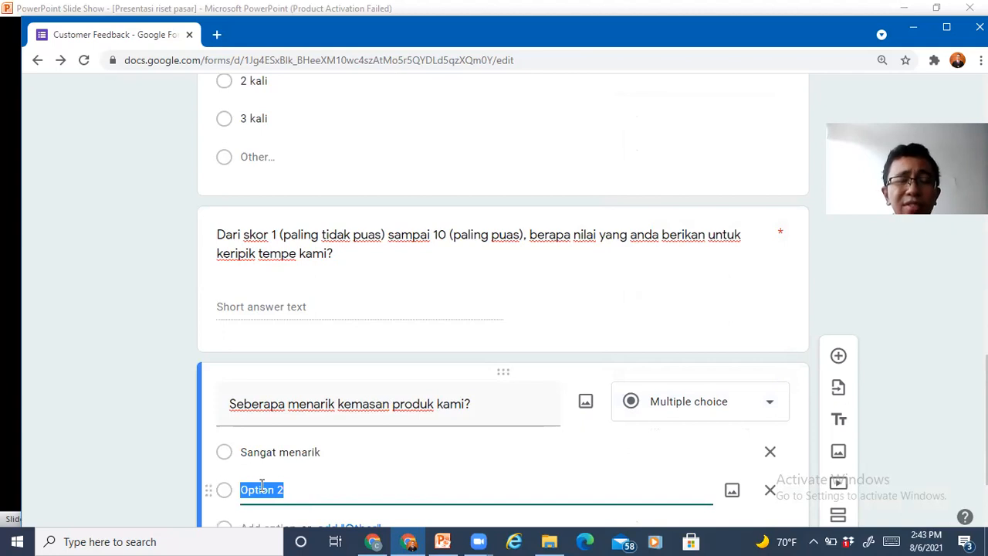
text(Menarikk)
scroll(260, 459, down, 1)
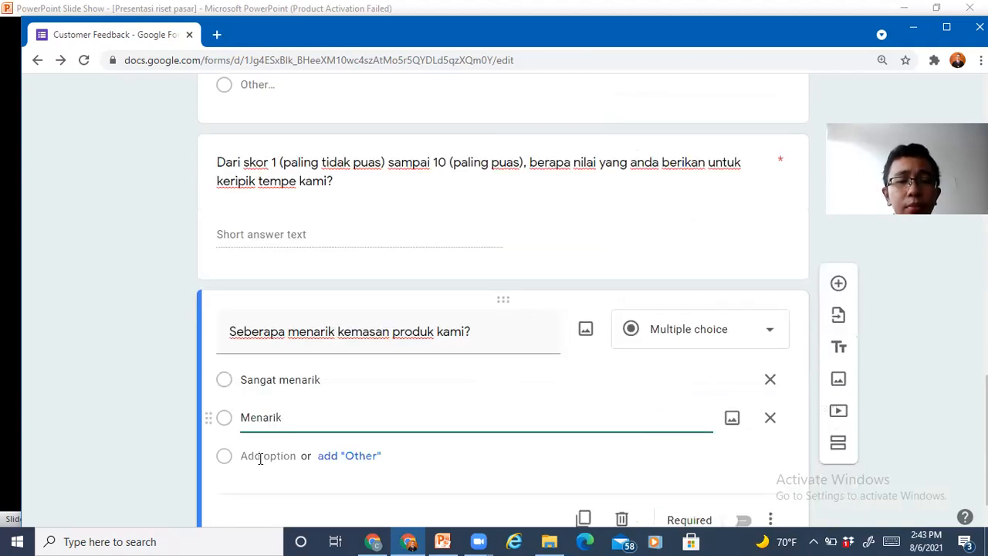
key(Up)
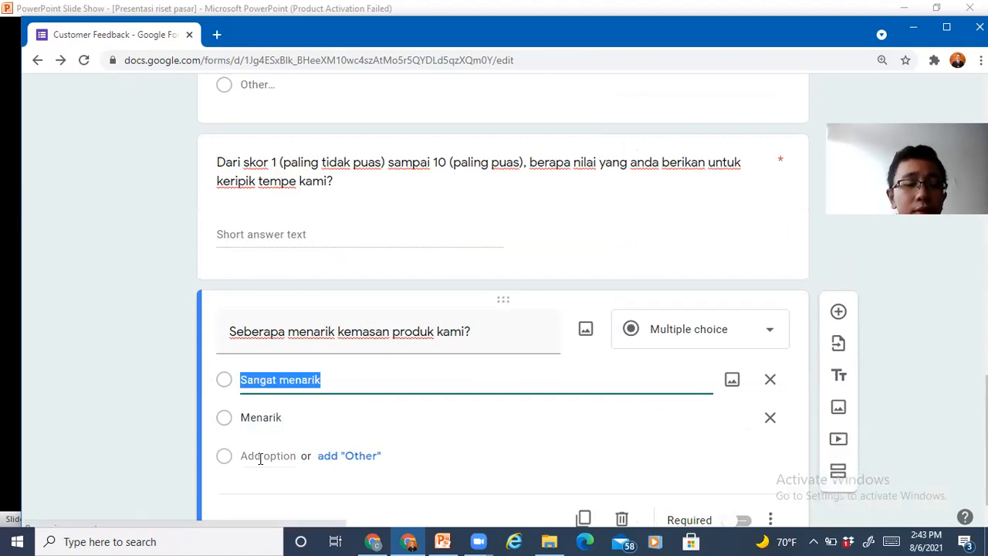
Add Biasa saja and Tidak menarik as the third and fourth options of the packaging question.
click(260, 459)
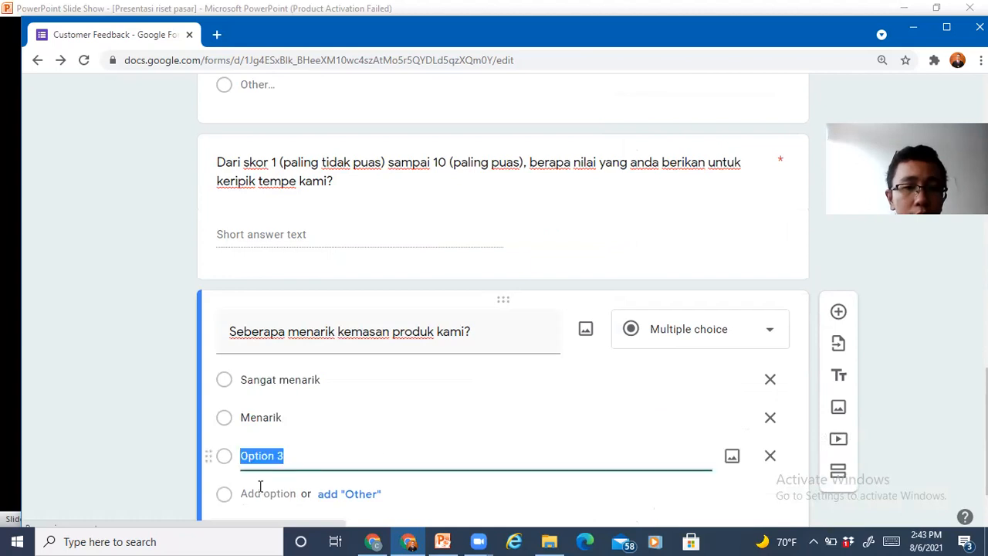
text(Bia)
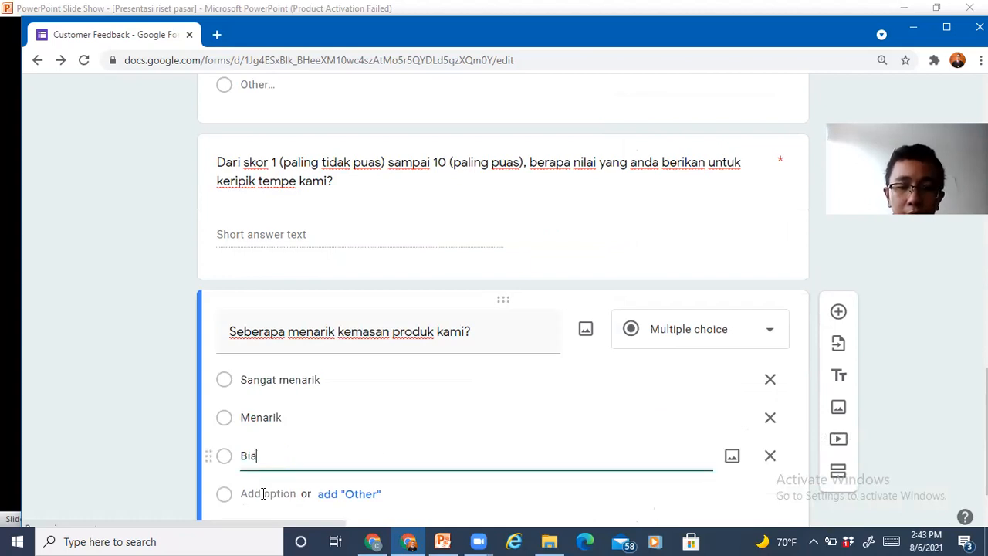
text(sa saja)
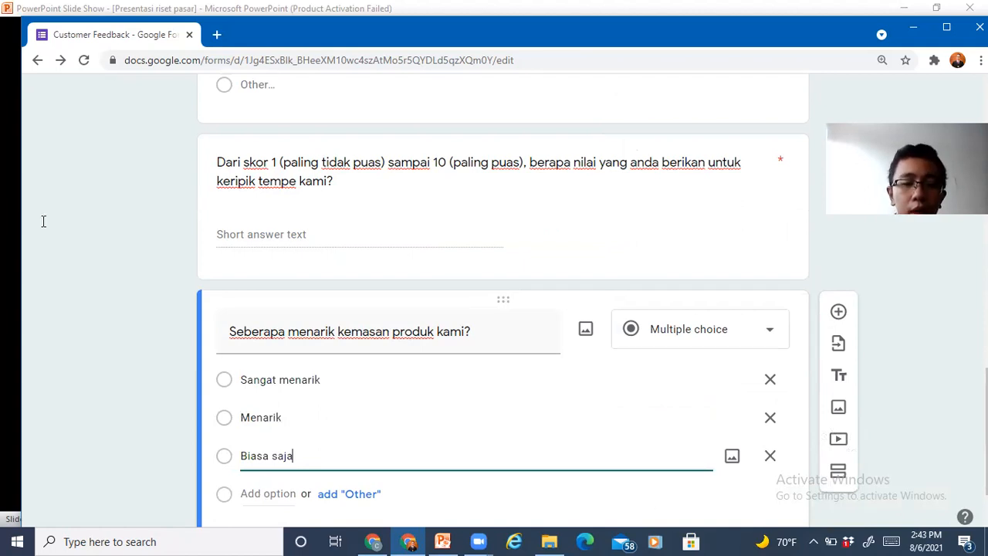
click(263, 494)
text(Tidak)
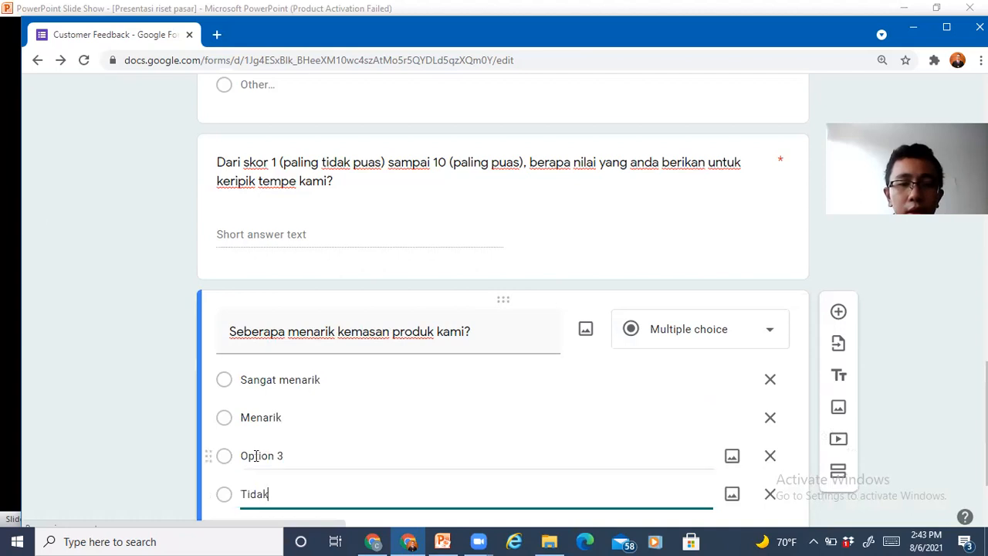
click(256, 456)
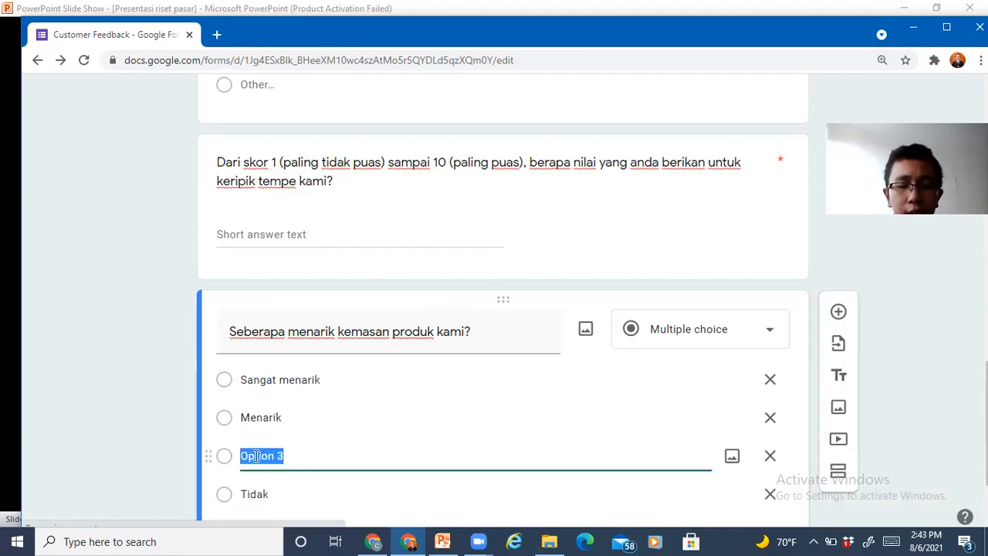
text(Biasa saja)
scroll(260, 362, down, 2)
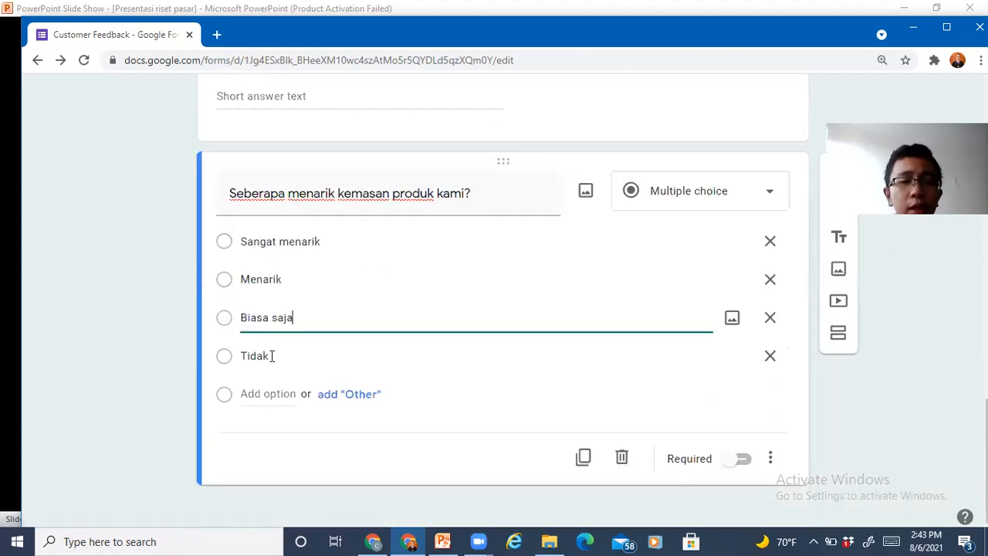
click(272, 356)
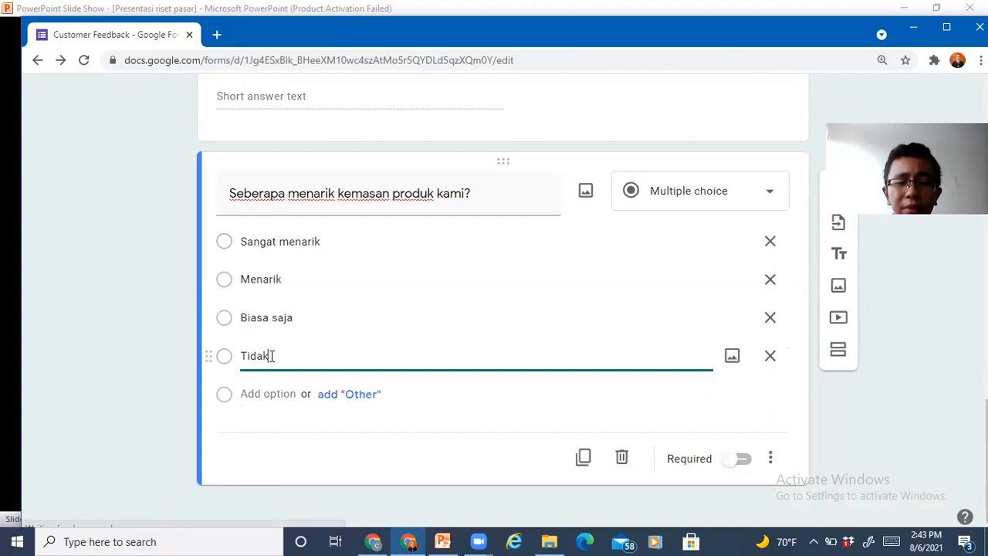
text(menarik)
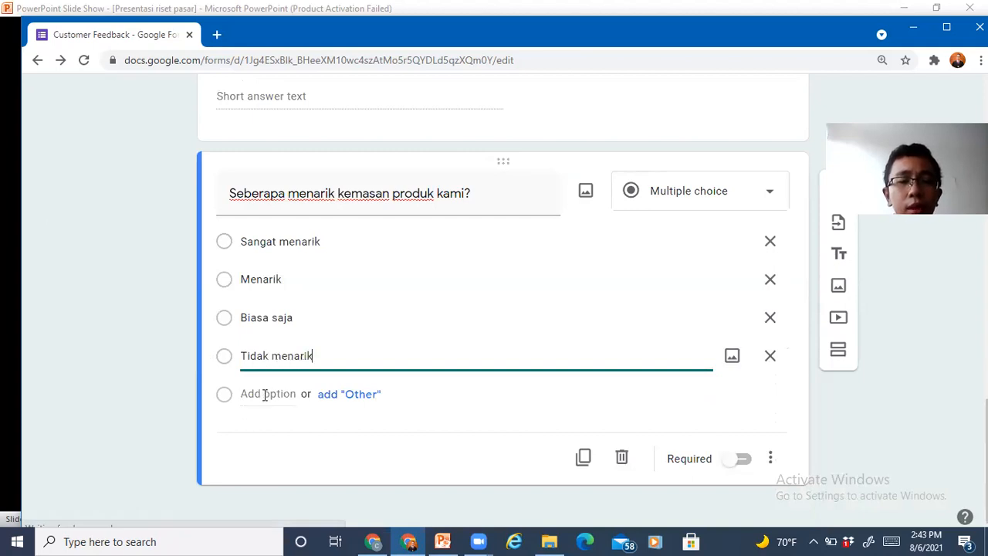
Add Sangat tidak menarik as the fifth option and make the packaging question required.
click(265, 394)
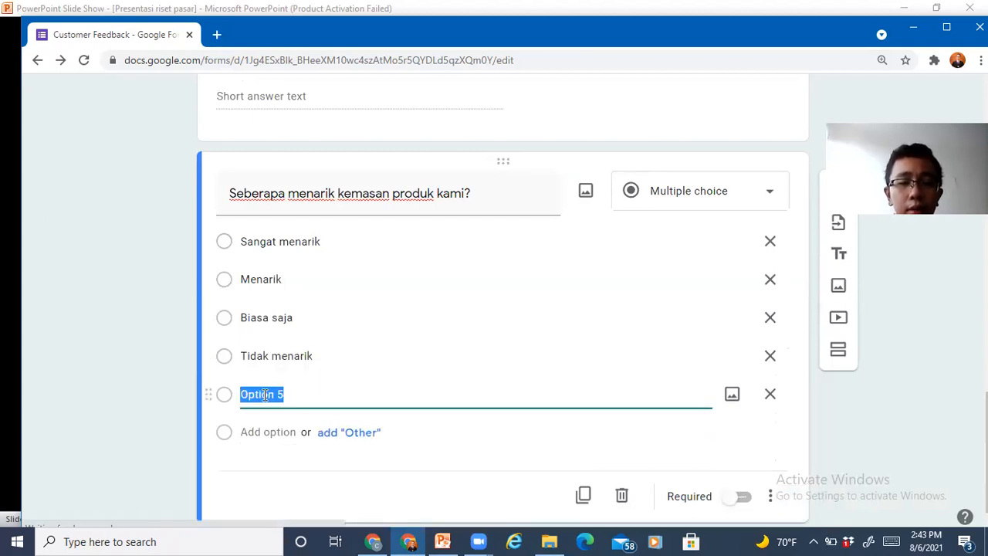
text(Sangat )
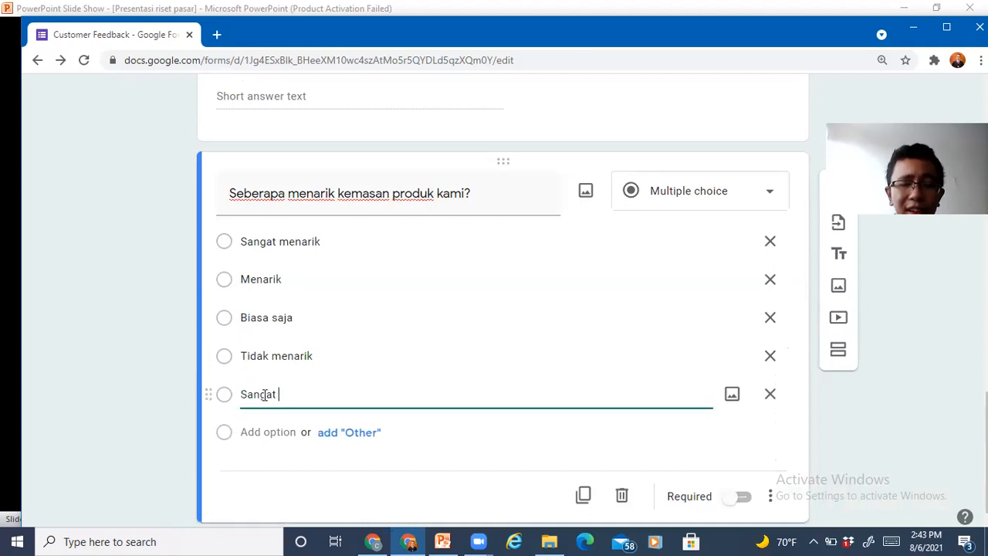
text(tidak menarik)
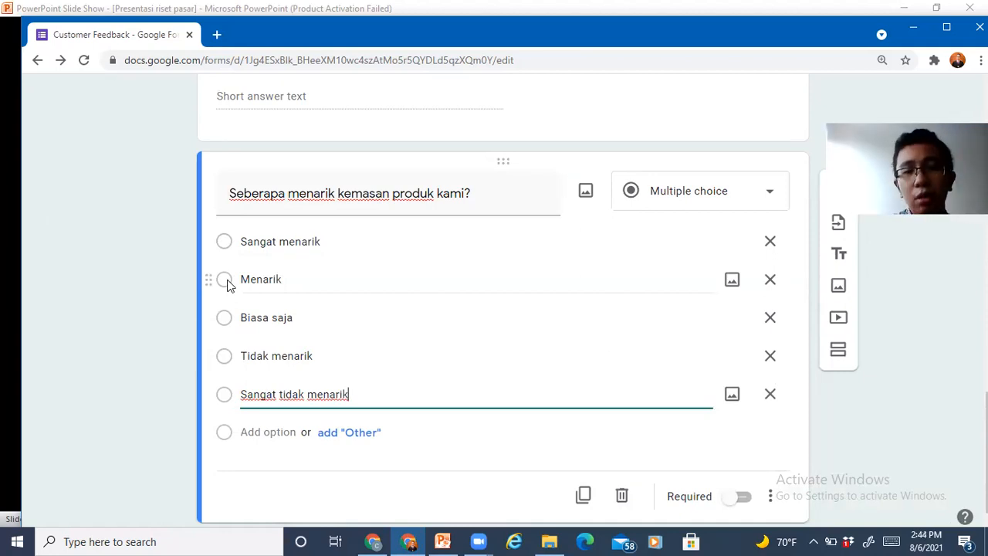
click(743, 497)
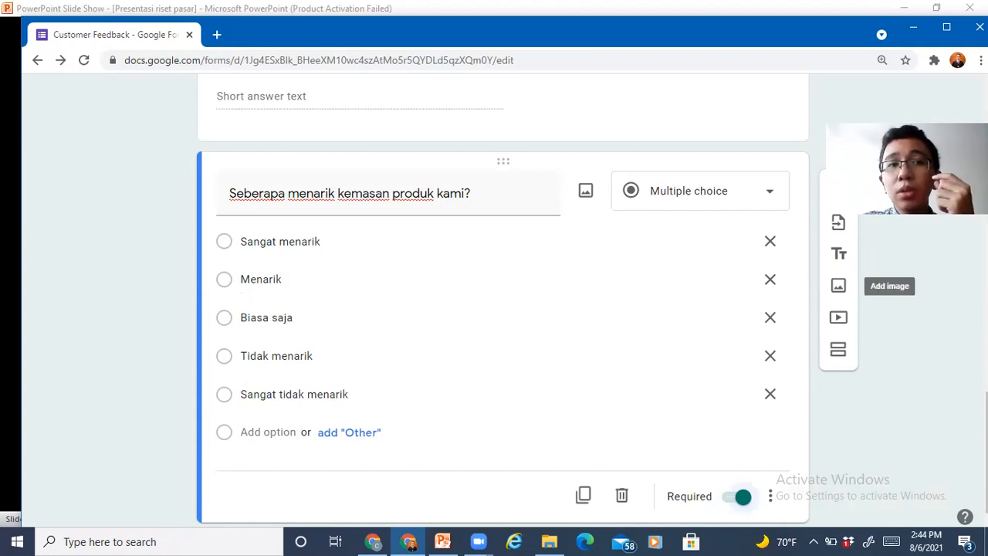
Add a question below the packaging question and title it "Apakah ada saran perbaikan untuk produk kami?".
click(839, 191)
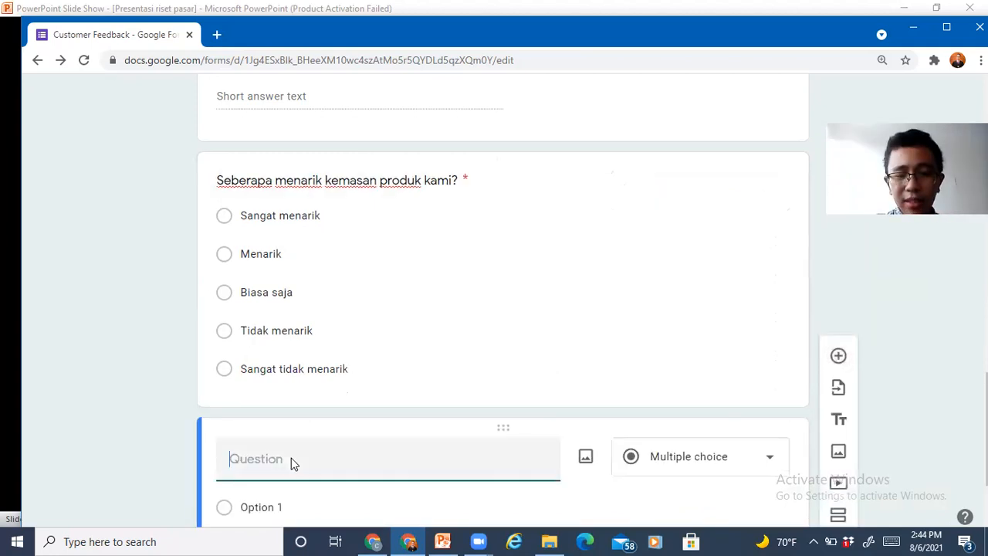
text(Apakah )
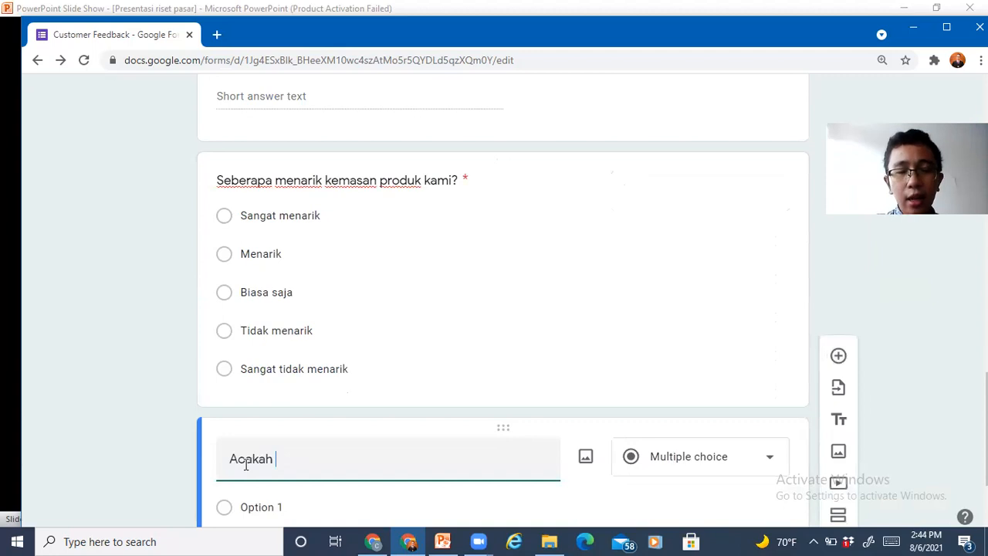
text(ada)
click(243, 464)
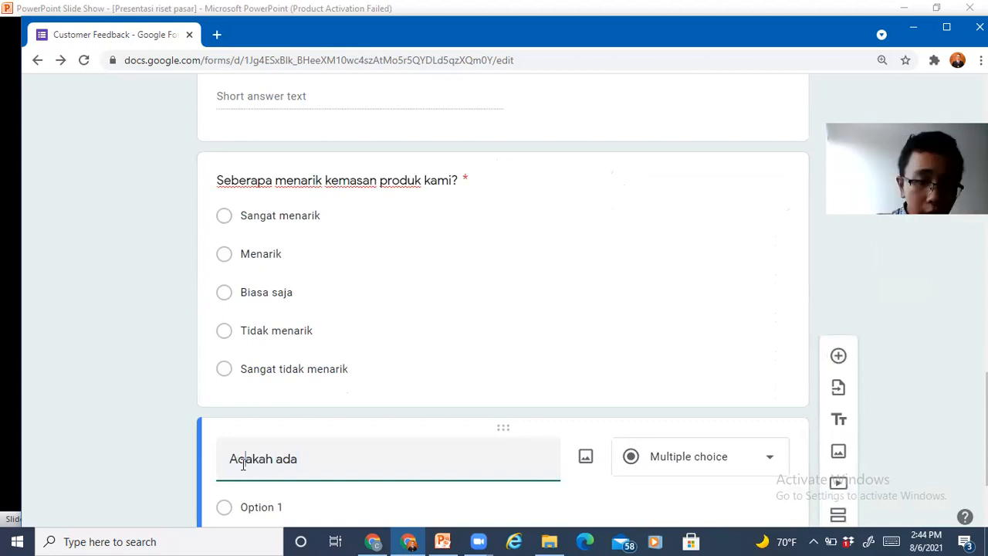
key(BackSpace)
text(p)
click(311, 460)
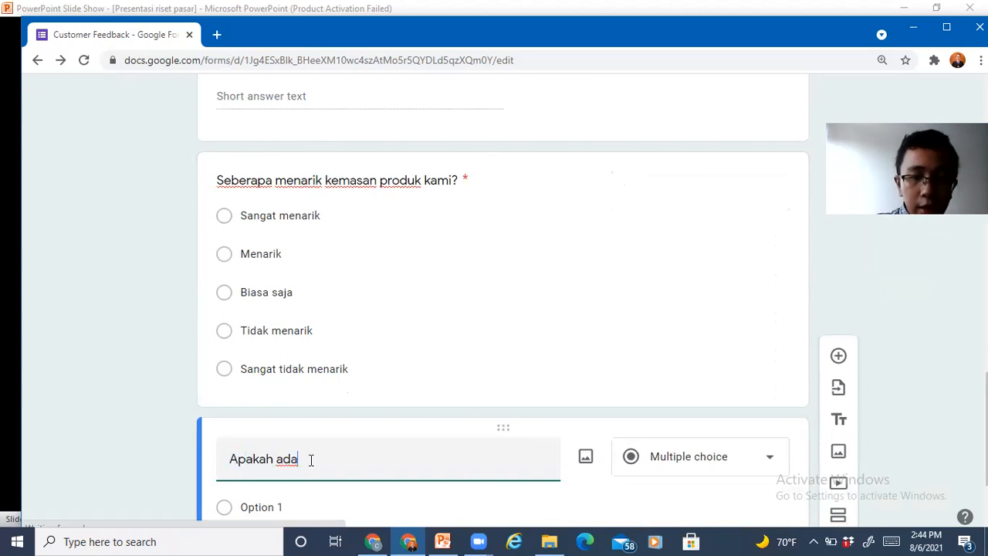
text(saran )
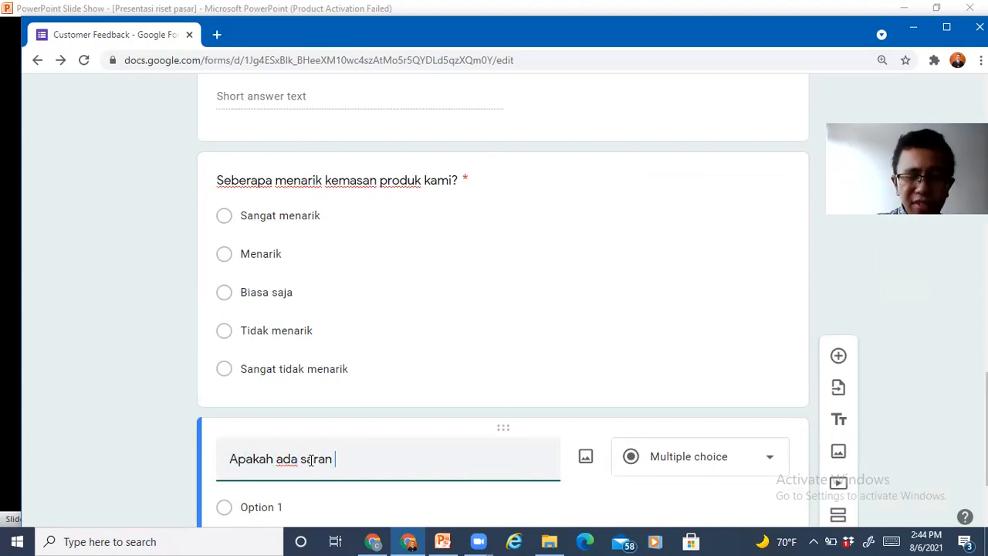
text(pebr)
key(BackSpace)
key(BackSpace)
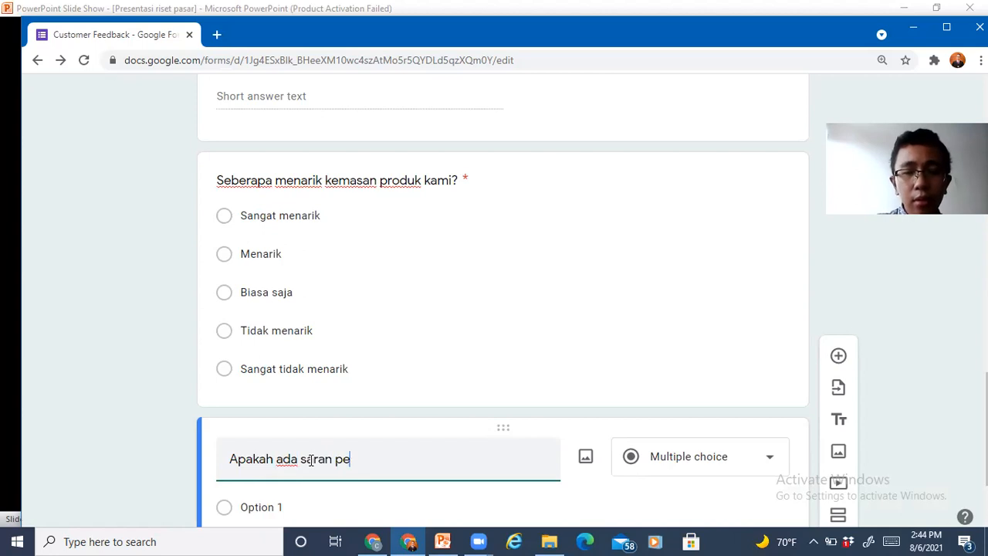
text(rb)
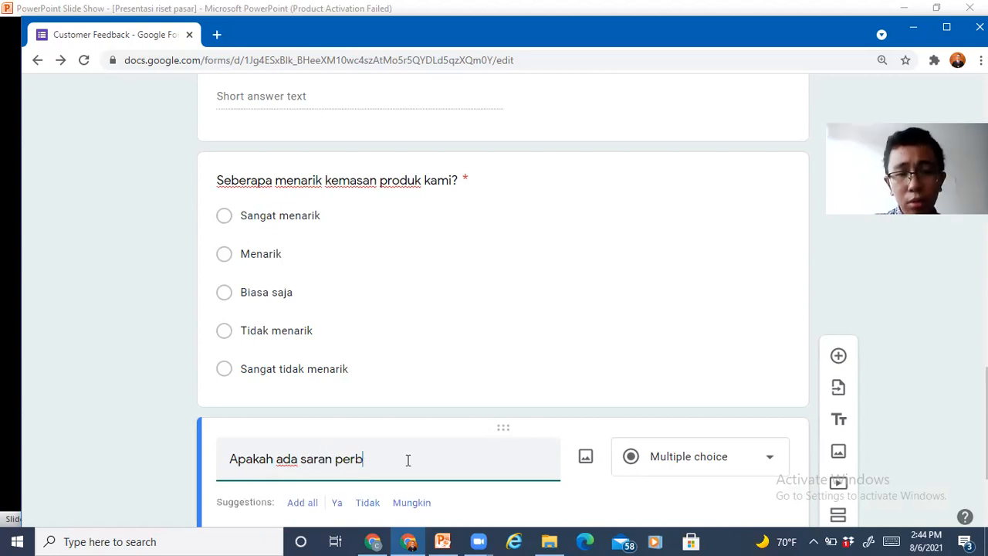
text(aikan un)
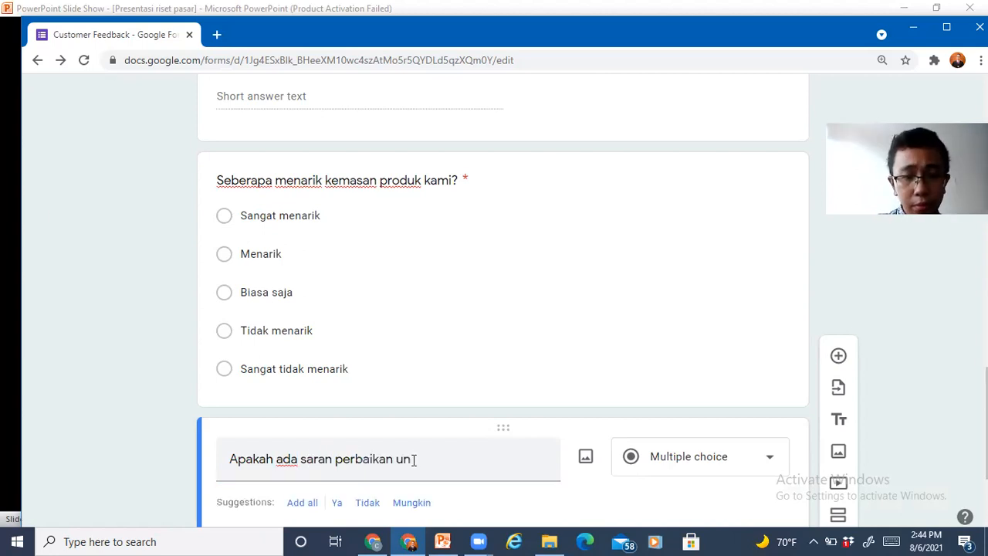
key(Tab)
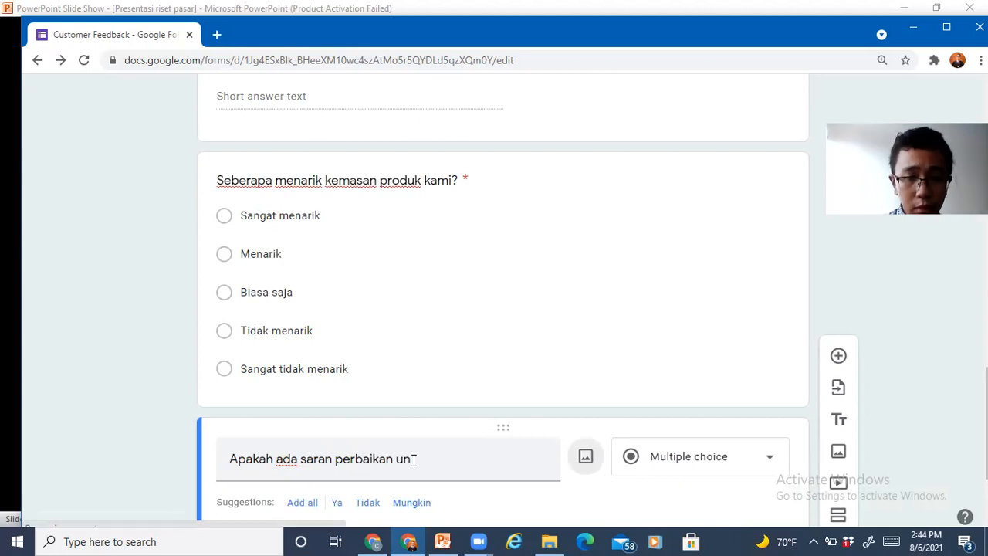
click(413, 461)
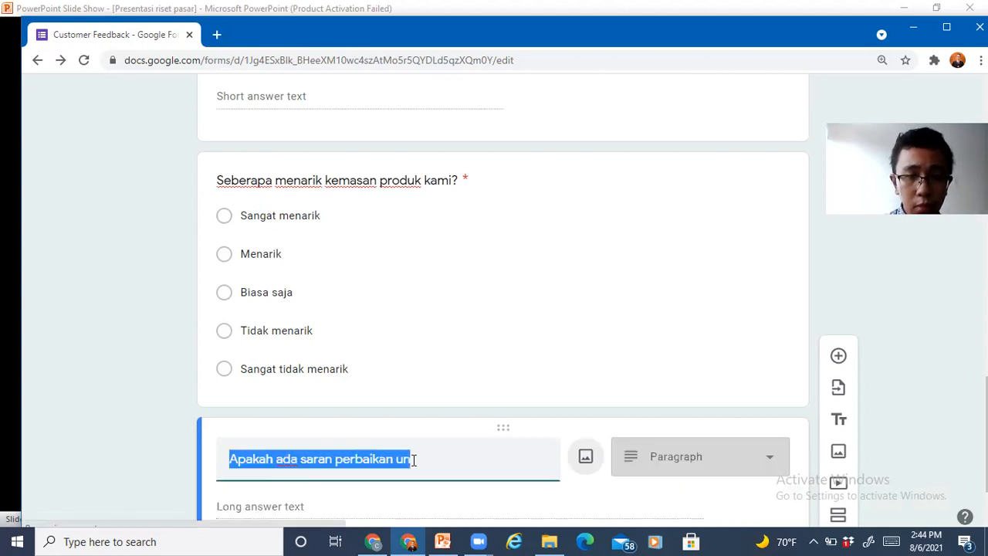
click(413, 461)
text(tuk p)
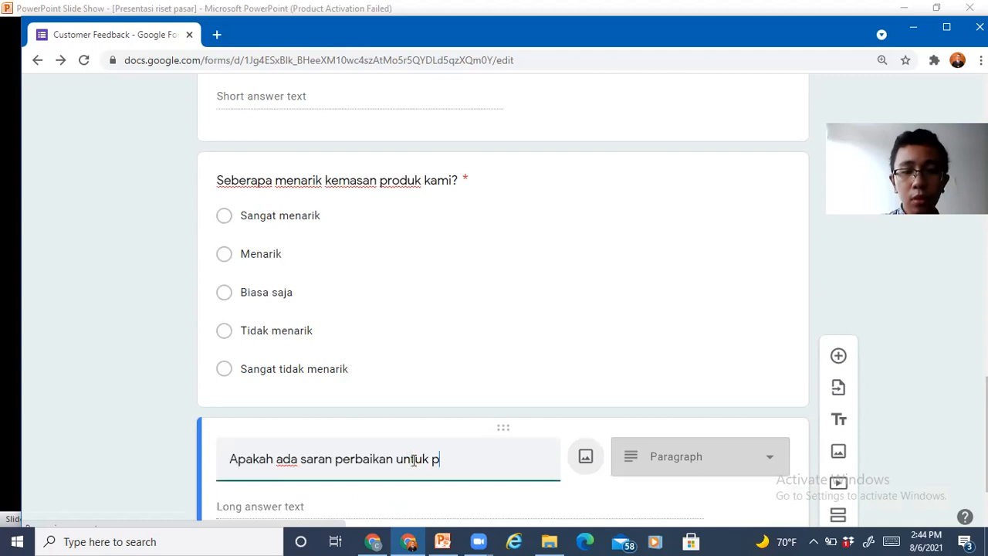
text(roduk kami)
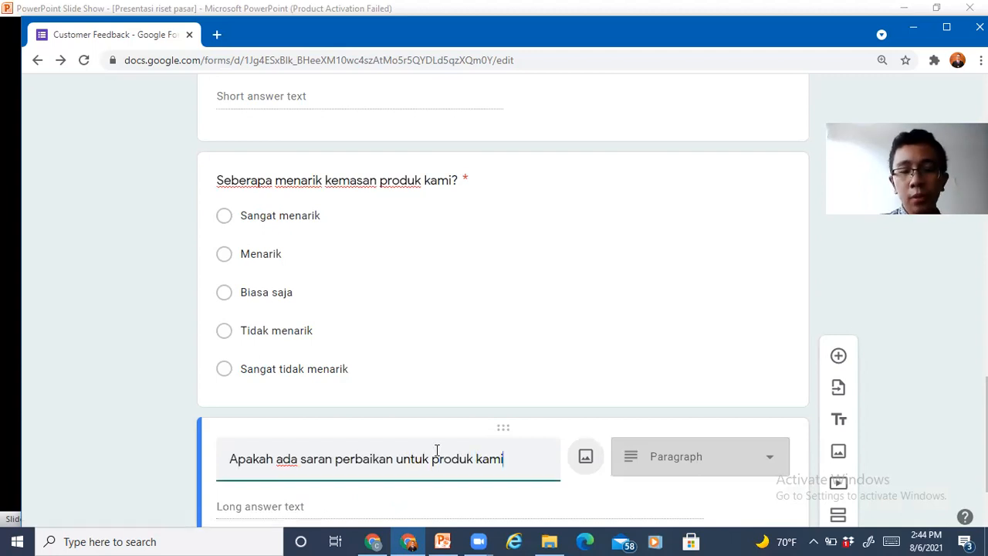
text(>)
key(BackSpace)
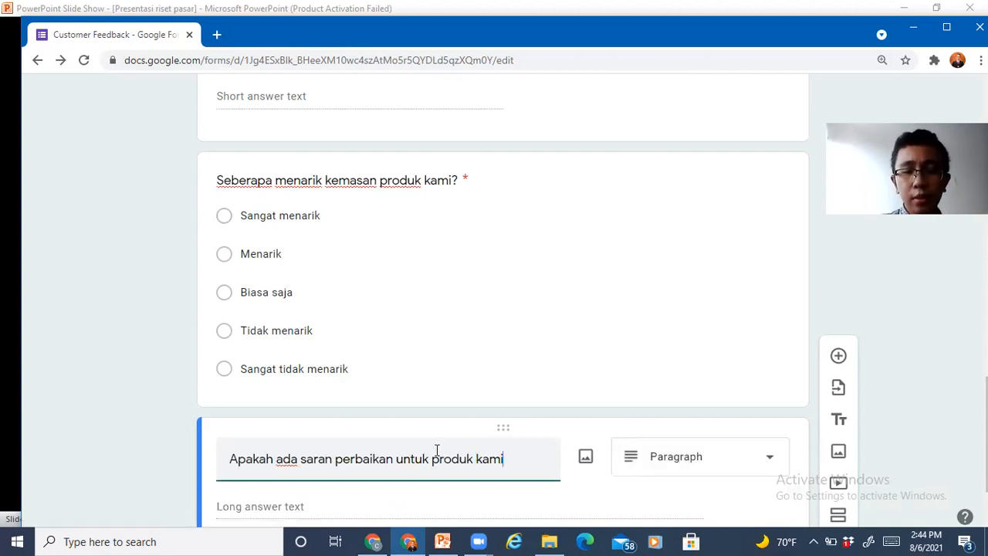
text(?)
Choose Paragraph as the answer type of the Apakah ada saran perbaikan untuk produk kami question.
scroll(774, 329, down, 2)
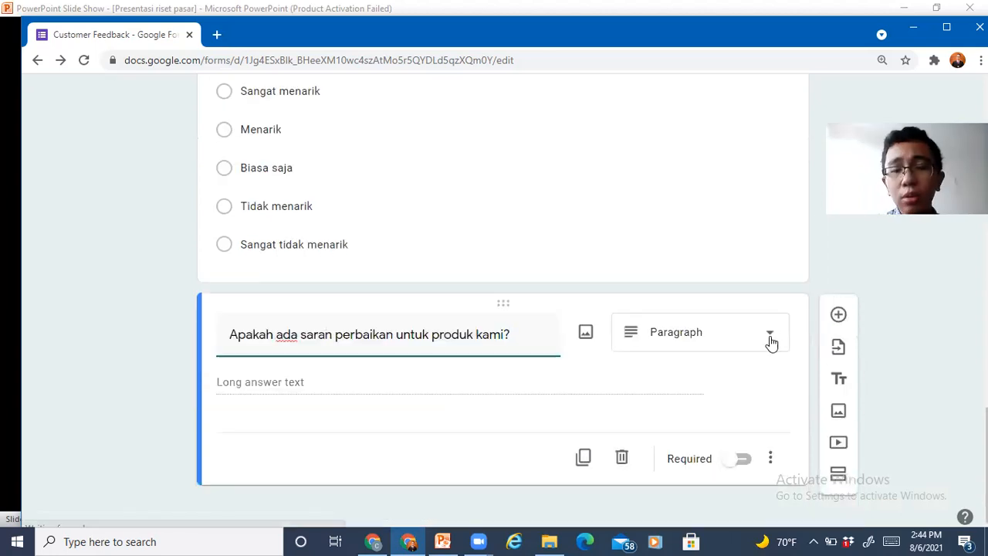
click(771, 342)
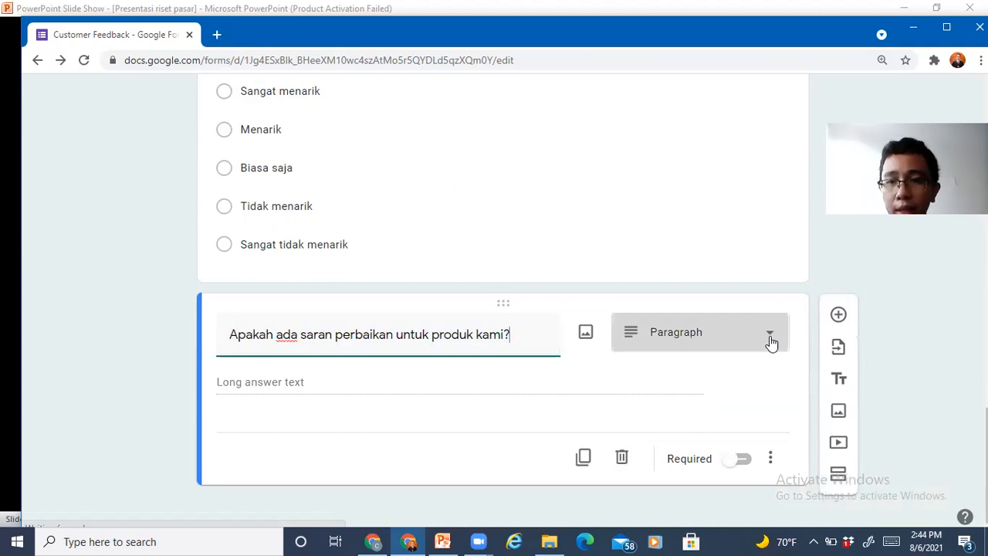
click(771, 342)
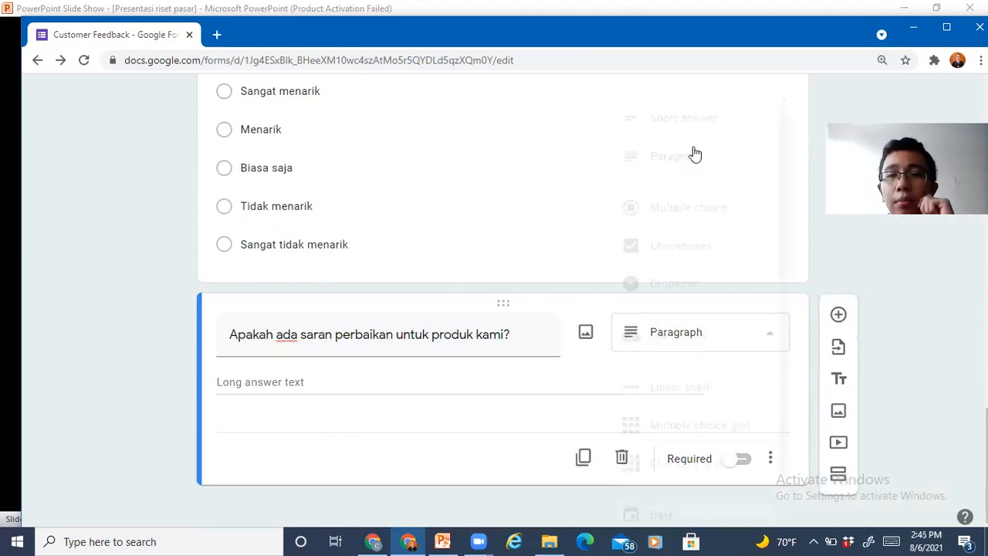
Add length response validation with a minimum character count to the improvement-suggestion question and make the question required.
click(693, 157)
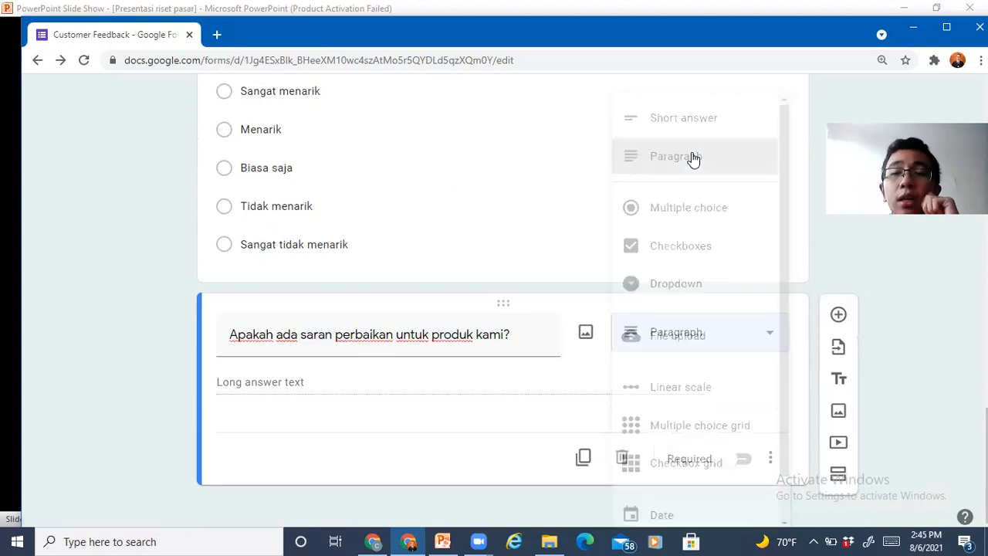
click(780, 488)
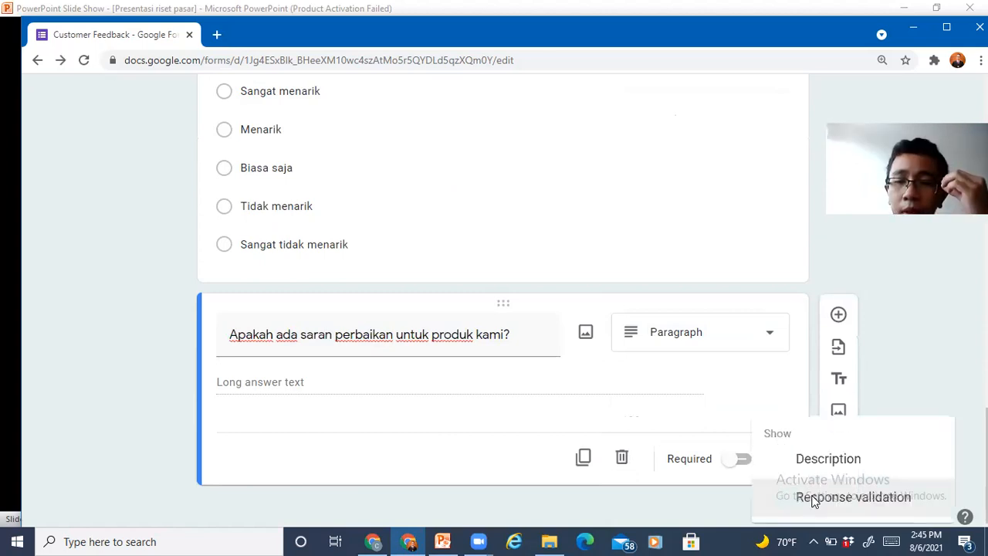
click(813, 497)
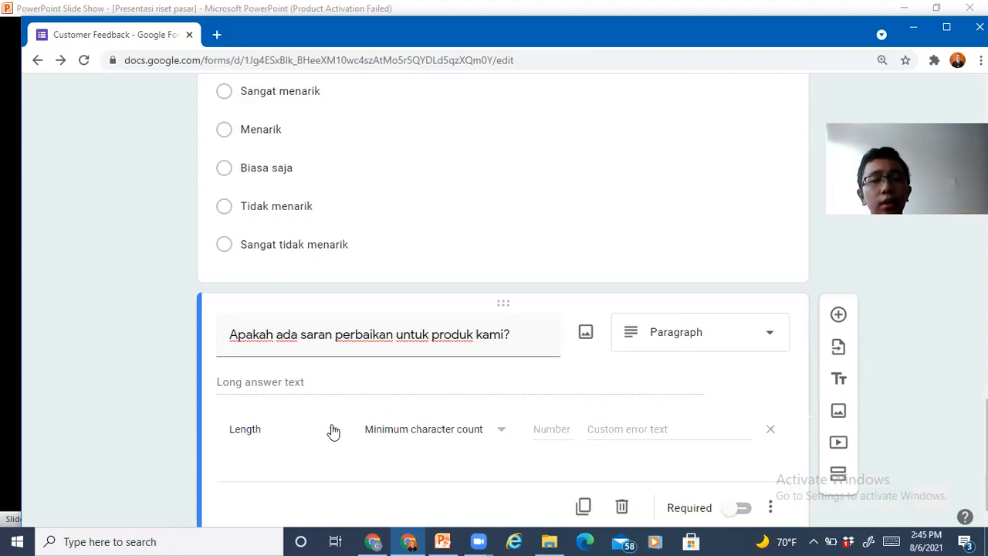
click(333, 431)
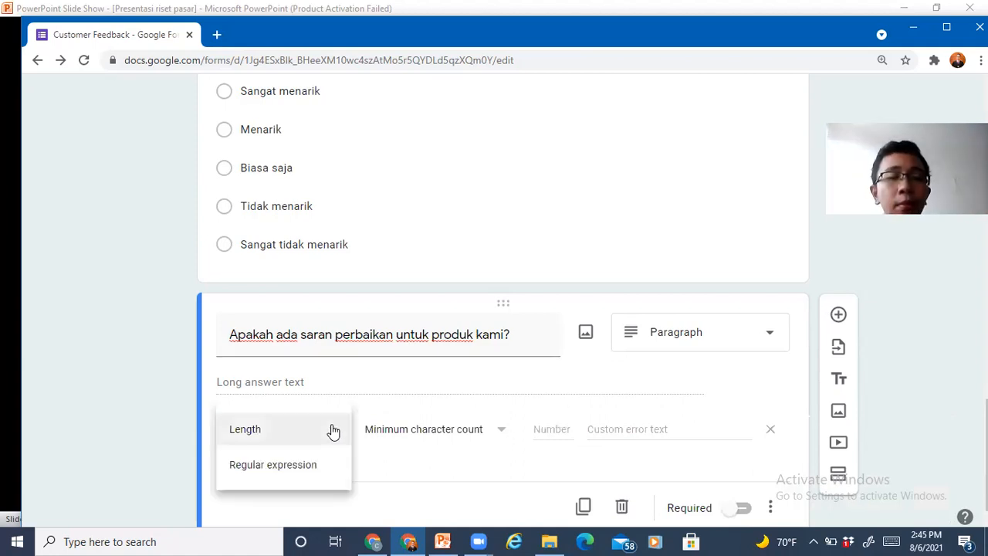
click(378, 461)
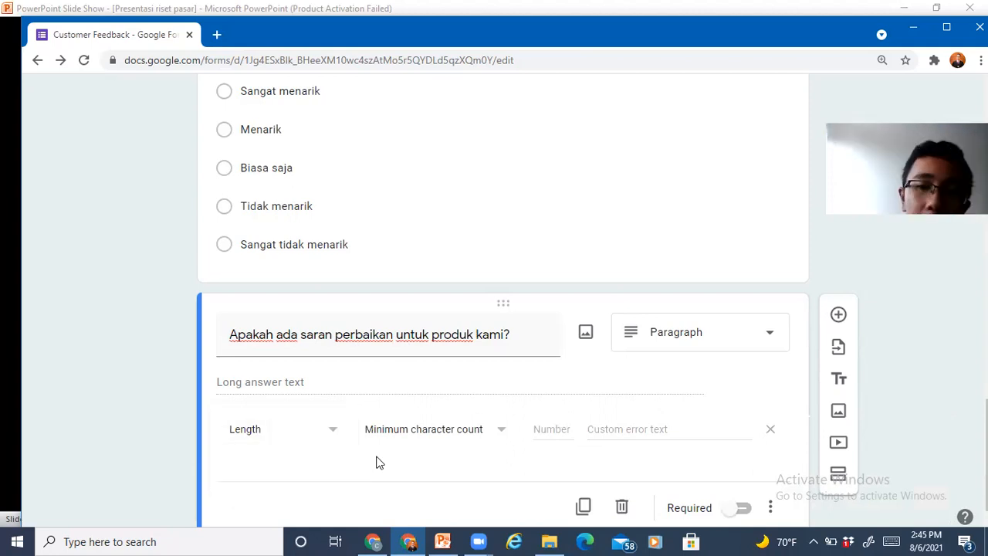
click(743, 507)
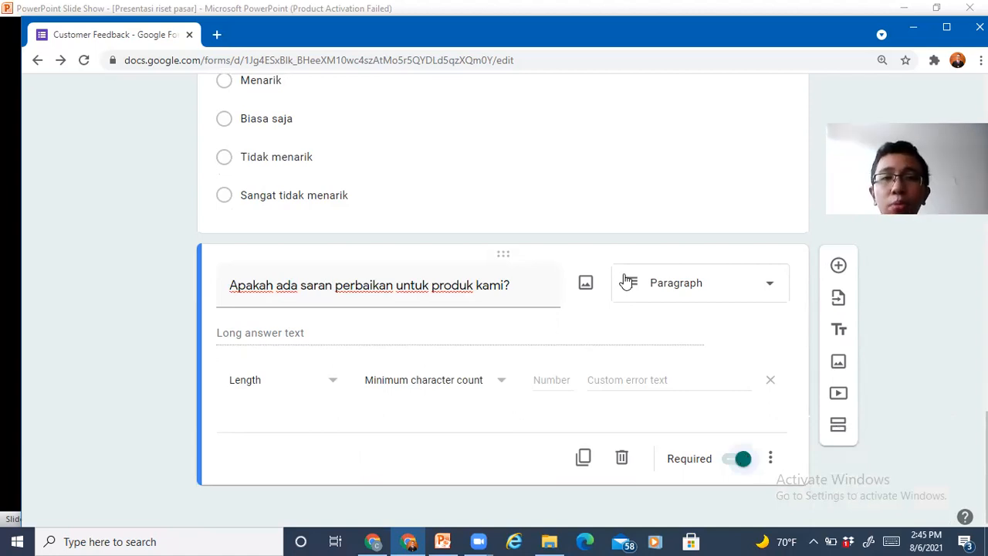
Generate a shortened link for sharing the form, copy it and close the sending options.
scroll(626, 273, up, 1)
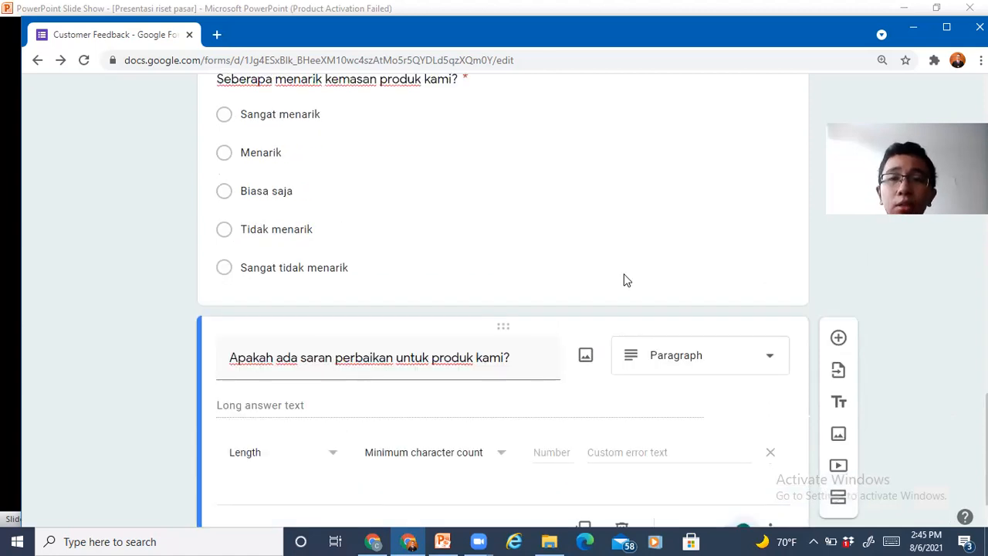
scroll(627, 280, up, 17)
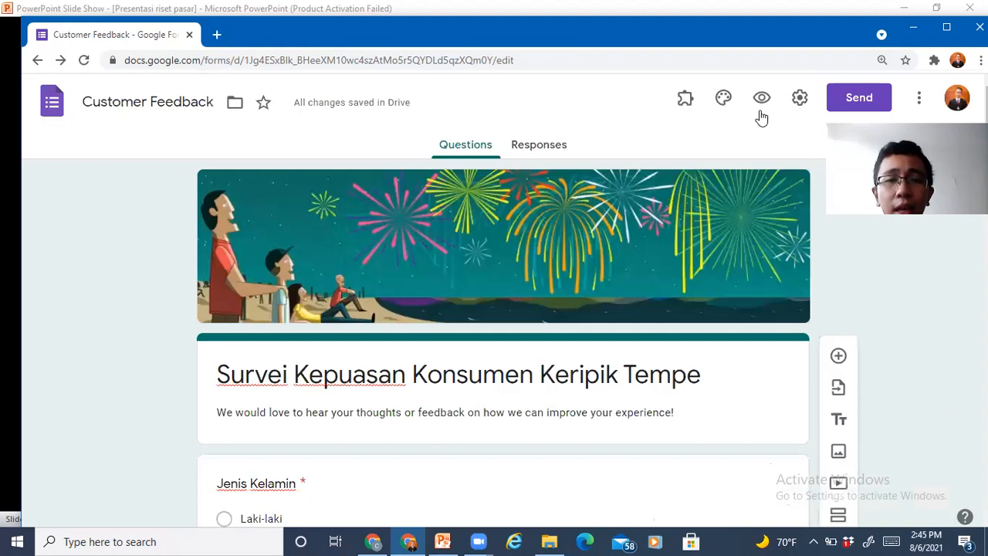
click(544, 152)
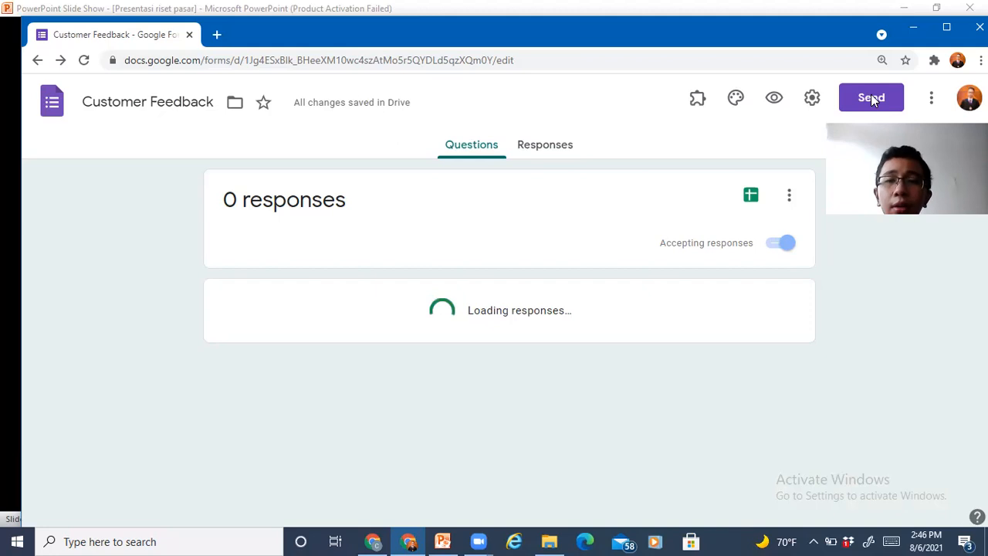
click(870, 96)
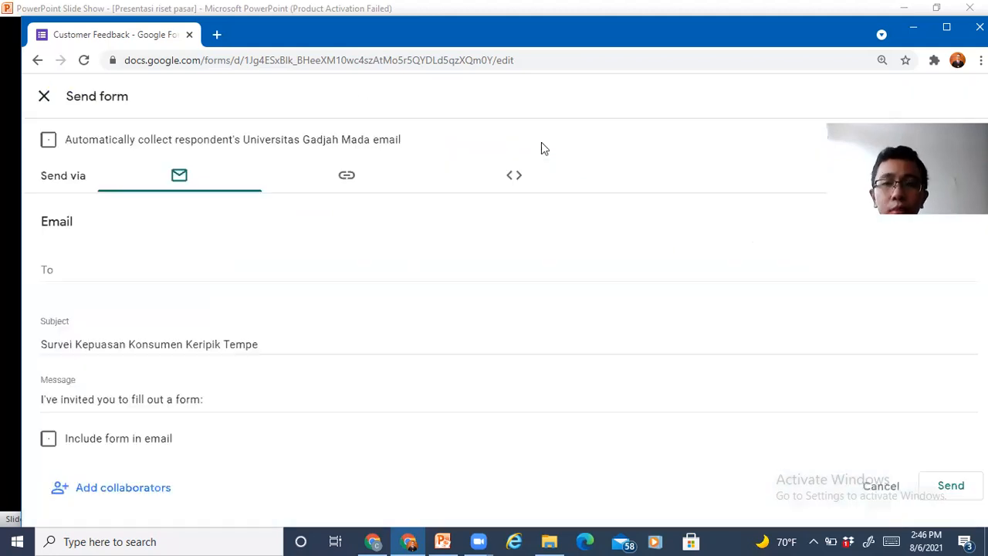
click(346, 179)
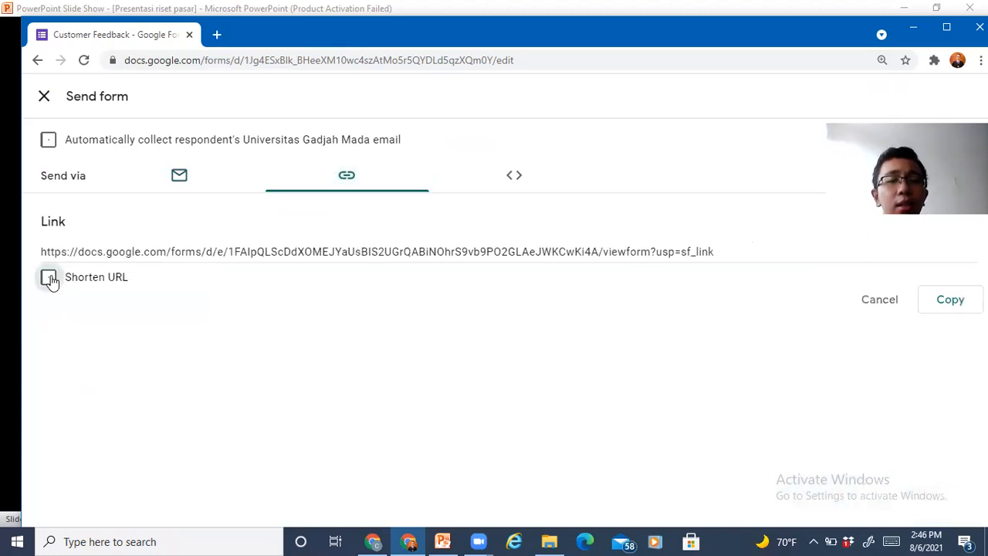
click(49, 278)
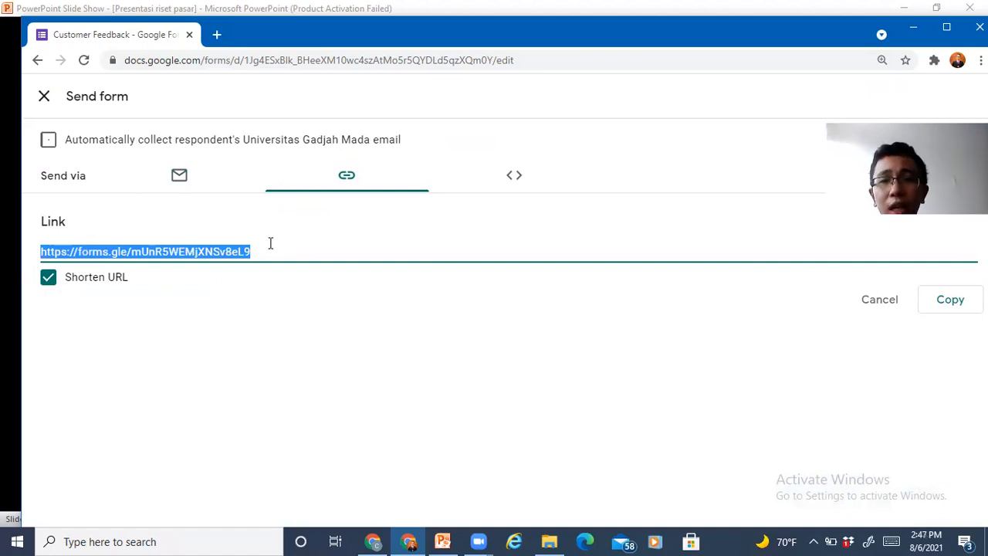
click(955, 308)
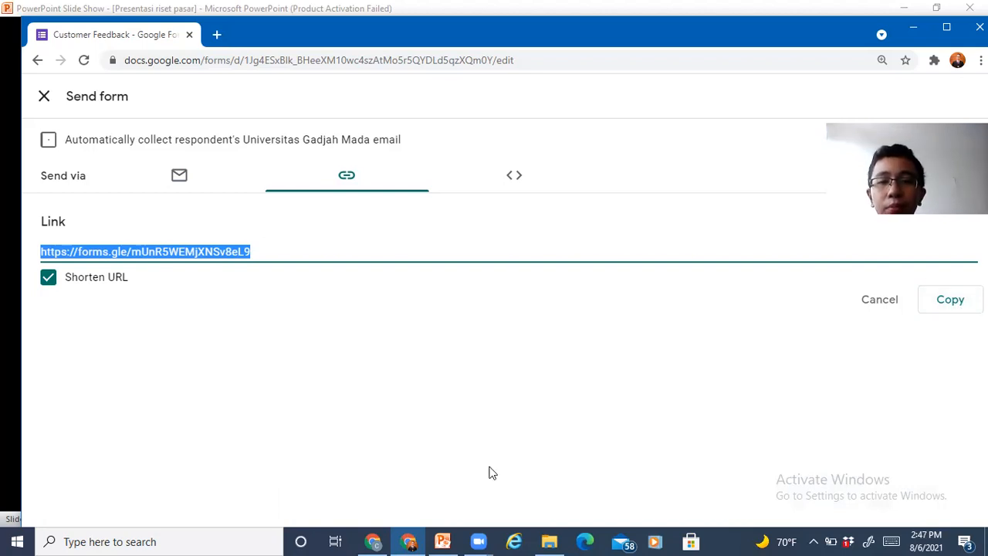
click(45, 98)
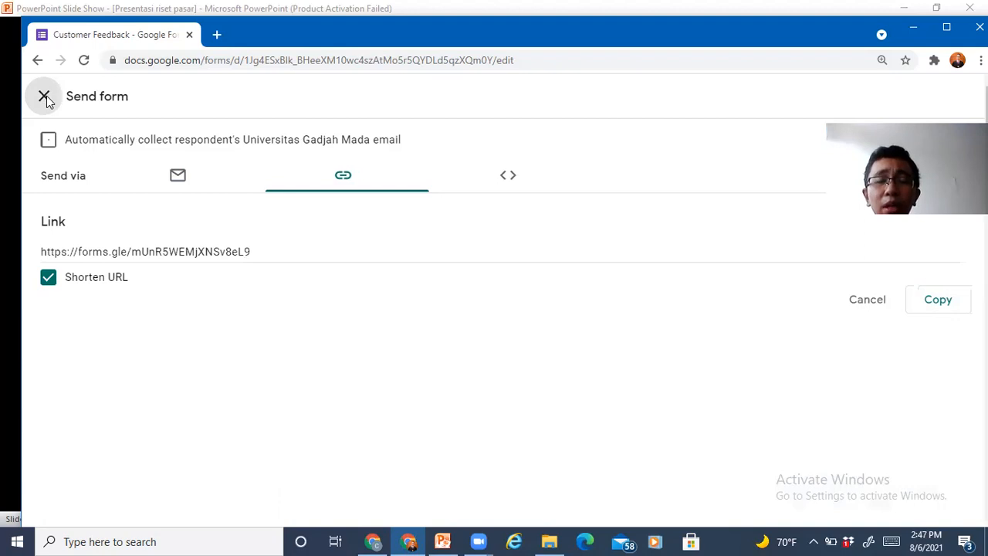
click(44, 98)
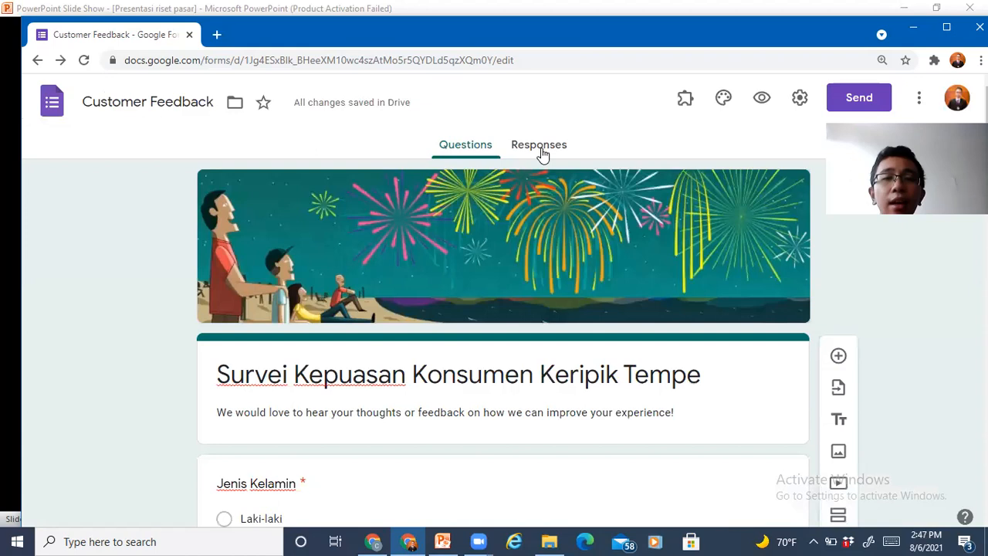
Open the form's responses, stop accepting responses and turn acceptance back on.
click(542, 154)
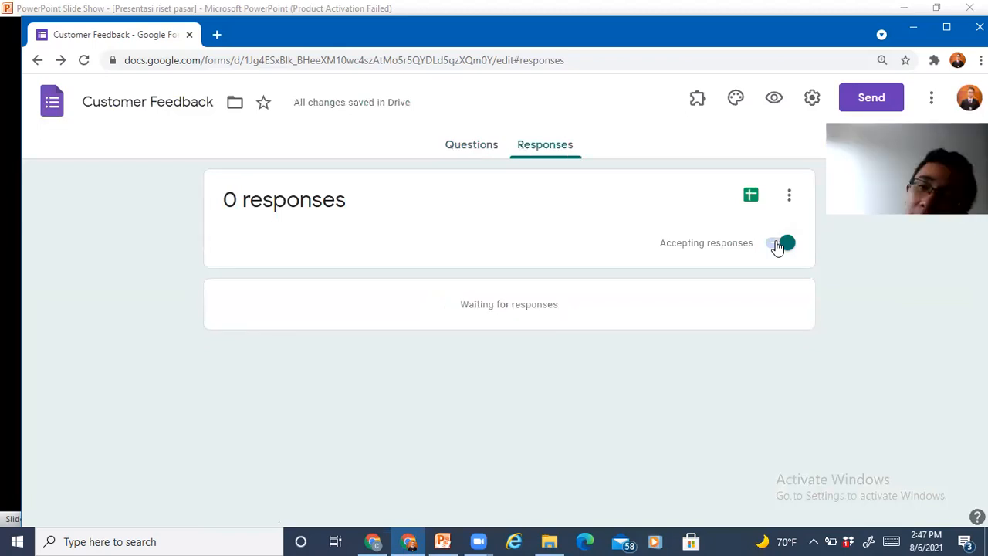
click(777, 245)
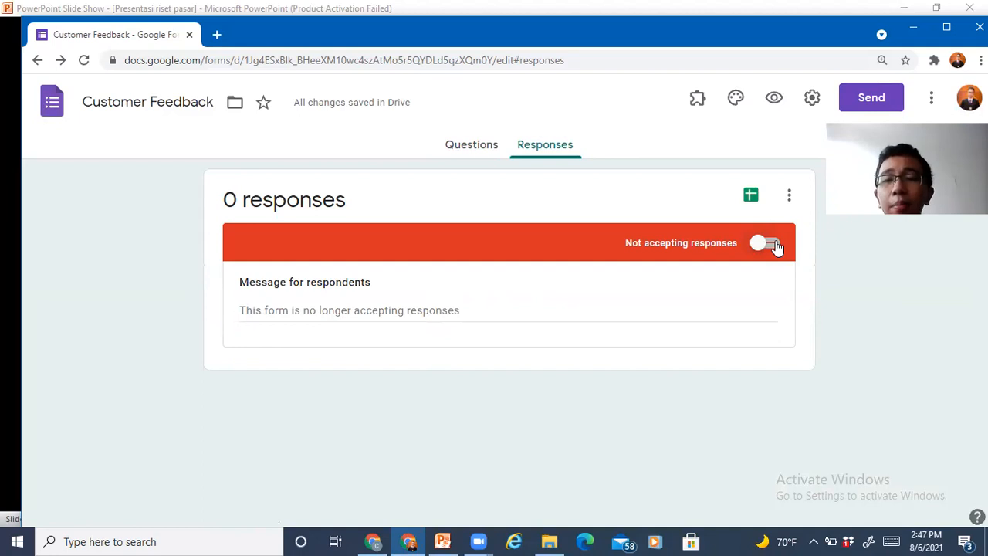
click(766, 244)
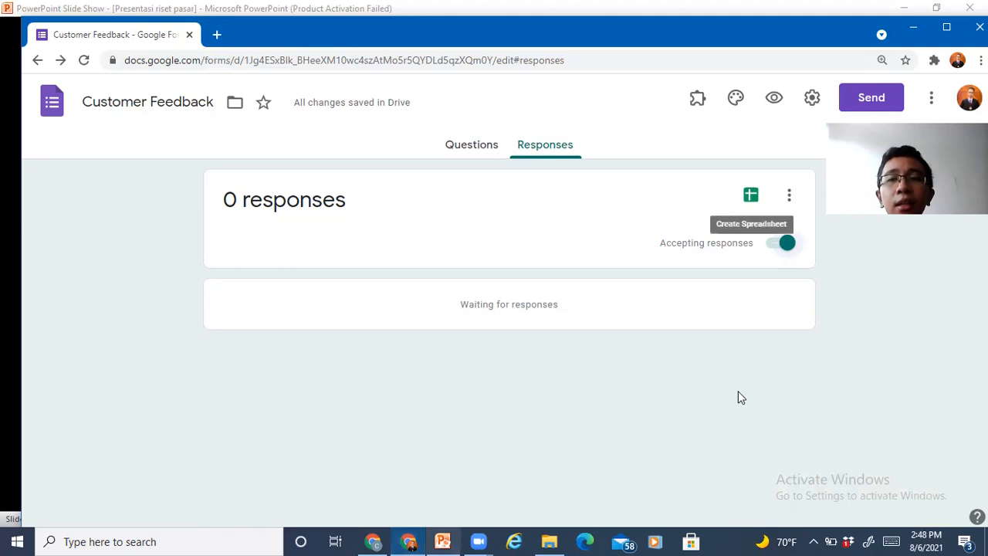
Switch to the PowerPoint slide show and advance to the closing Terima Kasih slide.
key(alt+Tab)
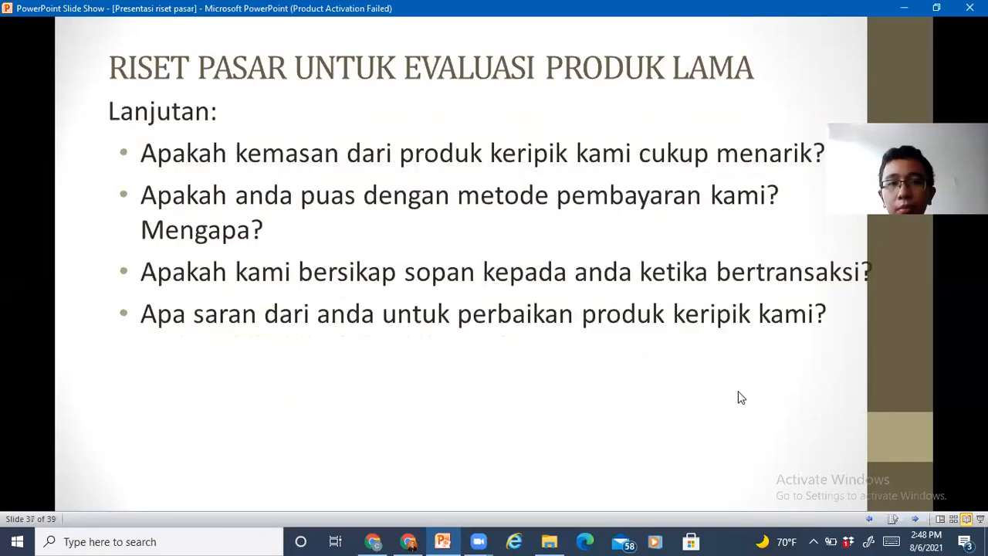
click(739, 397)
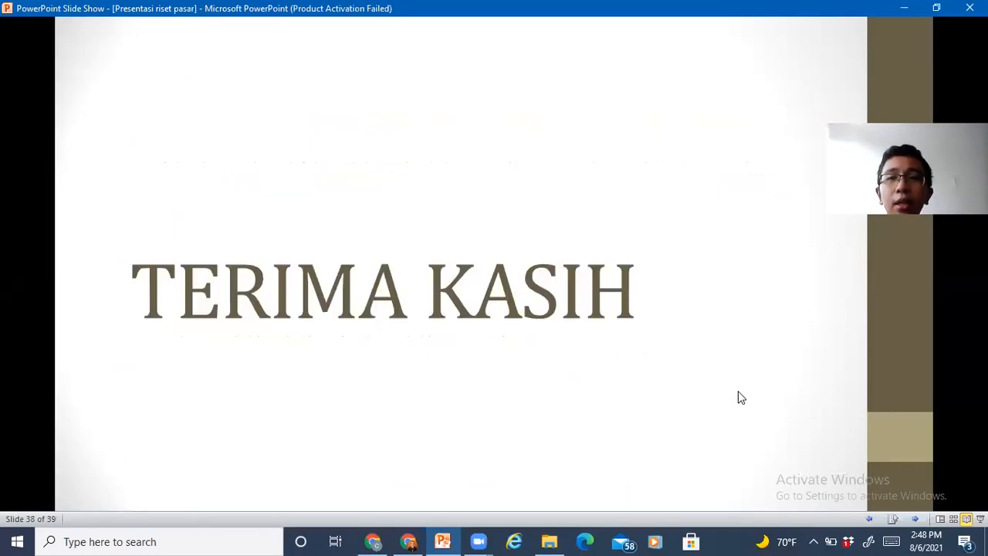